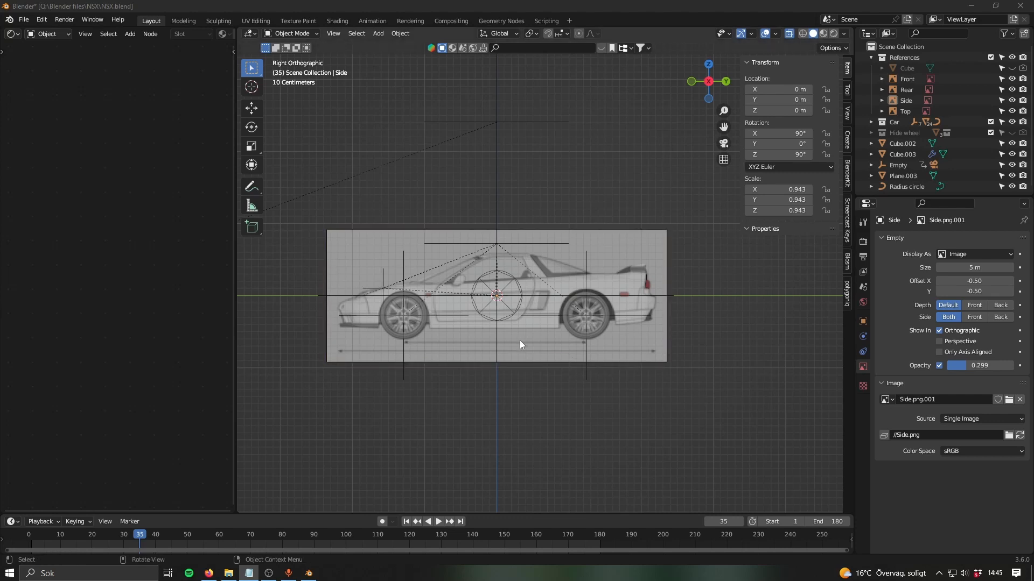
# - Preview the car scene's animation with X-ray turned off and save the project file
pyautogui.moveTo(492, 342); pyautogui.dragTo(533, 351, button='middle')
pyautogui.hotkey('alt', 'z')
pyautogui.press('space')
pyautogui.press('space')
pyautogui.scroll(-4, 561, 367)
pyautogui.hotkey('ctrl', 's')
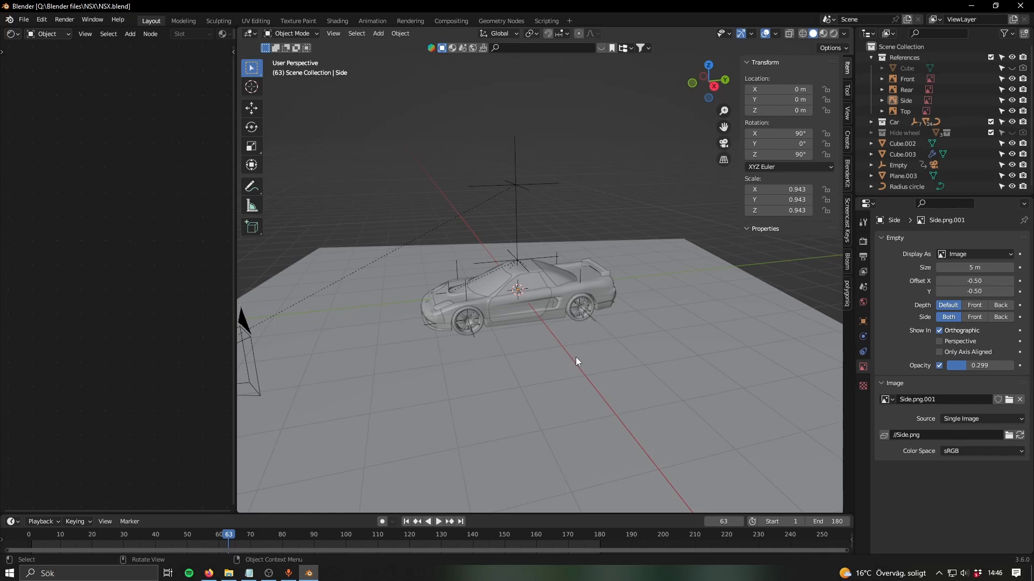
# - Examine the rear side window area of the car's side reference image in the right orthographic view
pyautogui.click(714, 87)
pyautogui.moveTo(517, 269)
pyautogui.mouseDown(button='middle')
pyautogui.moveTo(542, 278)
pyautogui.moveTo(511, 275)
pyautogui.mouseUp(button='middle')
pyautogui.click(711, 84)
pyautogui.scroll(8, 560, 291)
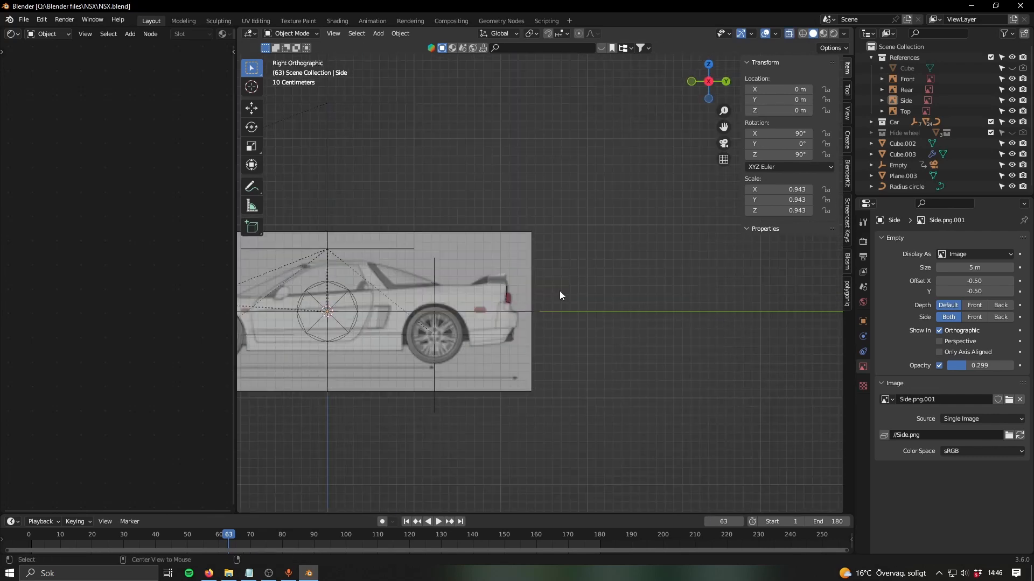
pyautogui.scroll(2, 612, 326)
pyautogui.keyDown('shift'); pyautogui.moveTo(479, 360); pyautogui.dragTo(621, 327, button='middle'); pyautogui.keyUp('shift')
pyautogui.scroll(4, 598, 312)
pyautogui.keyDown('shift'); pyautogui.moveTo(397, 204); pyautogui.dragTo(561, 350, button='middle'); pyautogui.keyUp('shift')
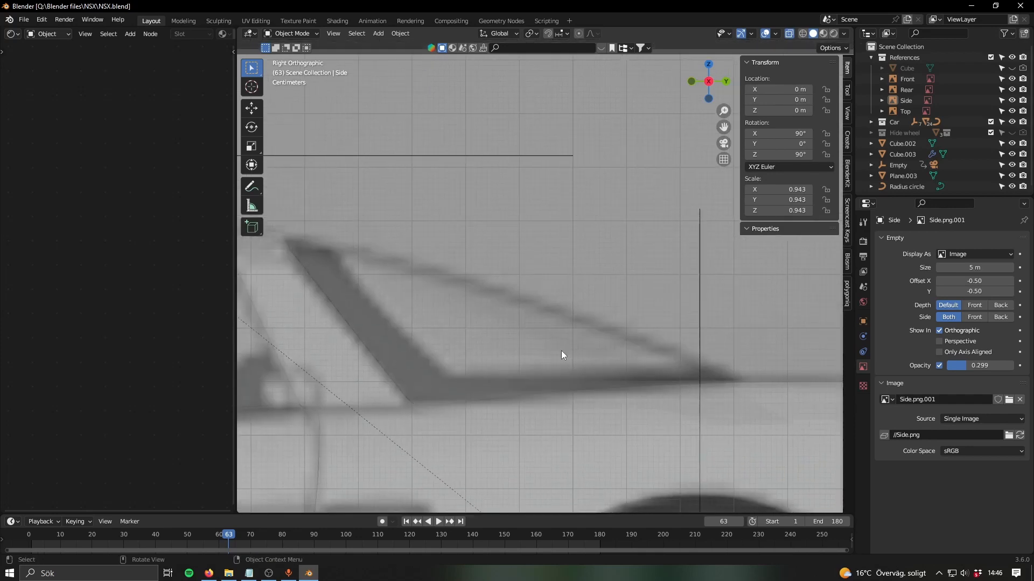
# - Examine the front wheel and nose area of the side reference image, up to the whole car profile
pyautogui.scroll(-3, 425, 324)
pyautogui.scroll(-1, 425, 321)
pyautogui.keyDown('shift'); pyautogui.moveTo(428, 272); pyautogui.dragTo(735, 269, button='middle'); pyautogui.keyUp('shift')
pyautogui.keyDown('shift'); pyautogui.moveTo(434, 317); pyautogui.dragTo(649, 275, button='middle'); pyautogui.keyUp('shift')
pyautogui.scroll(-2, 524, 372)
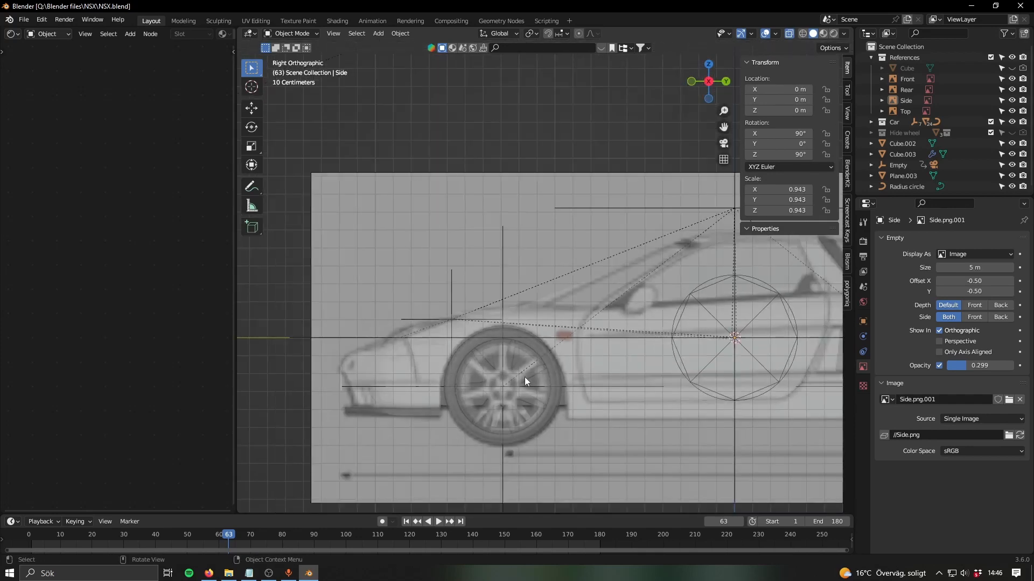
pyautogui.keyDown('shift'); pyautogui.moveTo(525, 377); pyautogui.dragTo(605, 318, button='middle'); pyautogui.keyUp('shift')
pyautogui.scroll(-3, 562, 321)
pyautogui.scroll(-2, 375, 334)
pyautogui.keyDown('shift'); pyautogui.moveTo(538, 310); pyautogui.dragTo(396, 287, button='middle'); pyautogui.keyUp('shift')
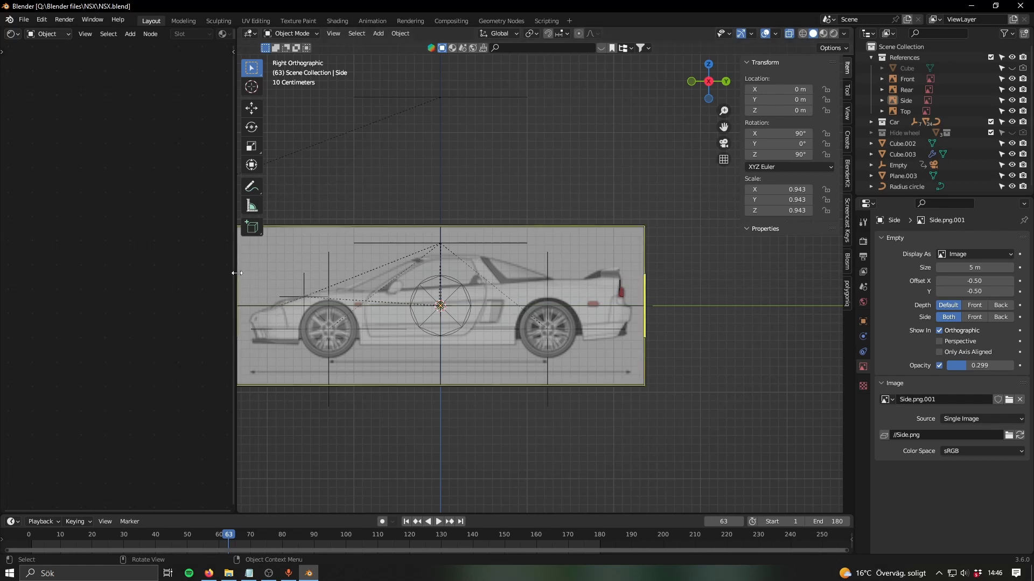
# - Widen the 3D viewport by shrinking the neighbouring node editor, with the whole side reference in view
pyautogui.moveTo(235, 273); pyautogui.dragTo(60, 306)
pyautogui.keyDown('shift'); pyautogui.moveTo(328, 317); pyautogui.dragTo(491, 313, button='middle'); pyautogui.keyUp('shift')
pyautogui.scroll(-3, 491, 313)
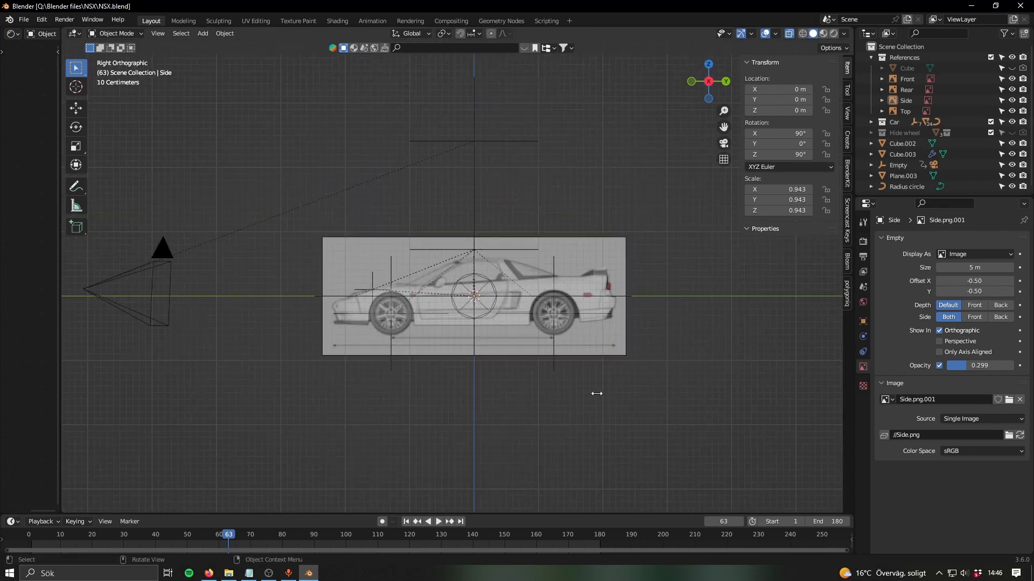
# - Inspect the solid car model from the front three-quarter angle with X-ray turned off
pyautogui.moveTo(443, 366); pyautogui.dragTo(525, 358, button='middle')
pyautogui.scroll(3, 511, 376)
pyautogui.hotkey('alt', 'z')
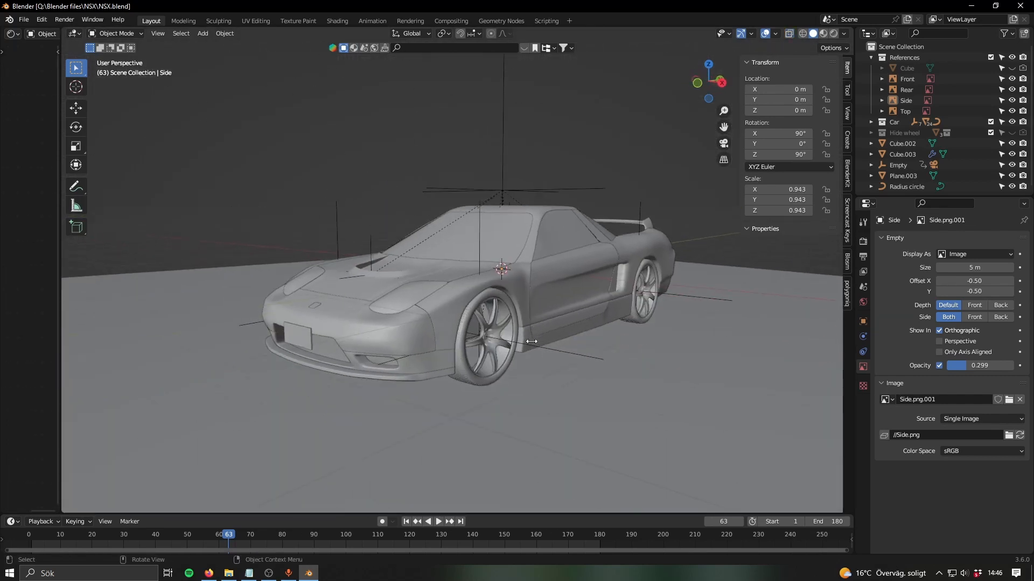
pyautogui.scroll(3, 525, 359)
pyautogui.keyDown('shift'); pyautogui.moveTo(458, 370); pyautogui.dragTo(345, 202, button='middle'); pyautogui.keyUp('shift')
pyautogui.scroll(-5, 479, 356)
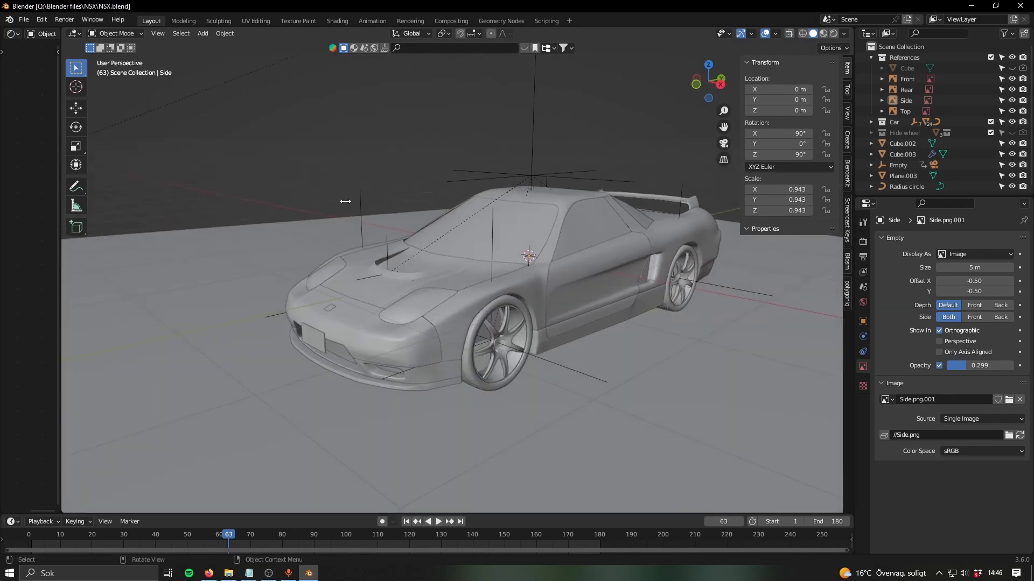
pyautogui.scroll(3, 378, 323)
pyautogui.moveTo(379, 323); pyautogui.dragTo(403, 319, button='middle')
# - Select the hood, look briefly at its mesh in Edit Mode, and view the car from the side
pyautogui.click(397, 289)
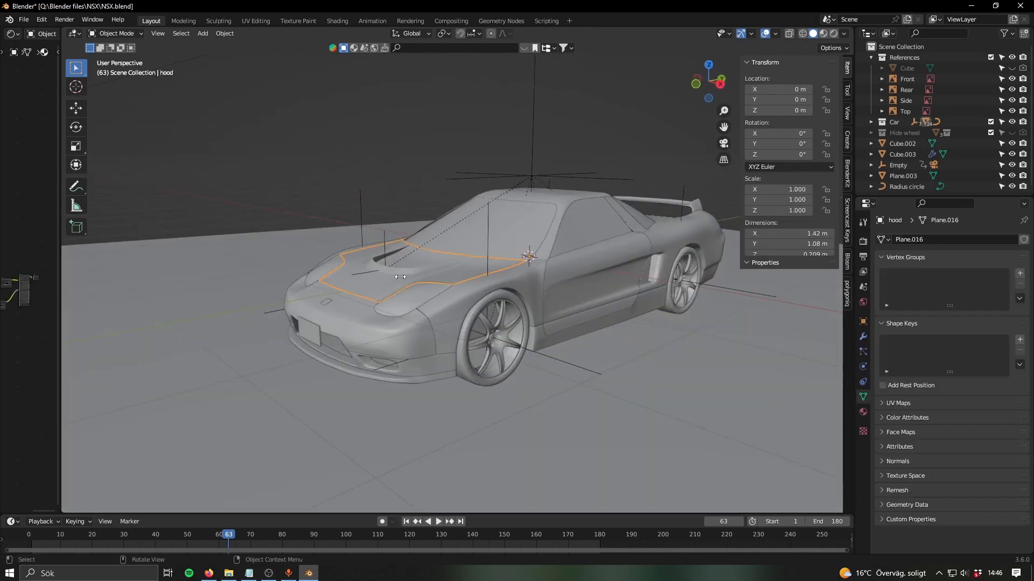
pyautogui.press('Tab')
pyautogui.press('Tab')
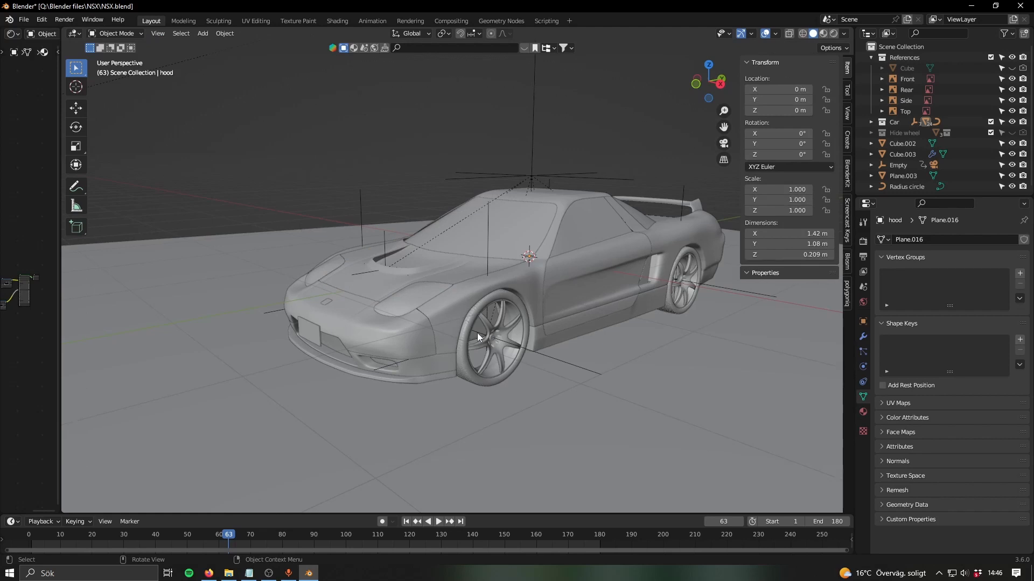
pyautogui.moveTo(477, 332); pyautogui.dragTo(436, 335, button='middle')
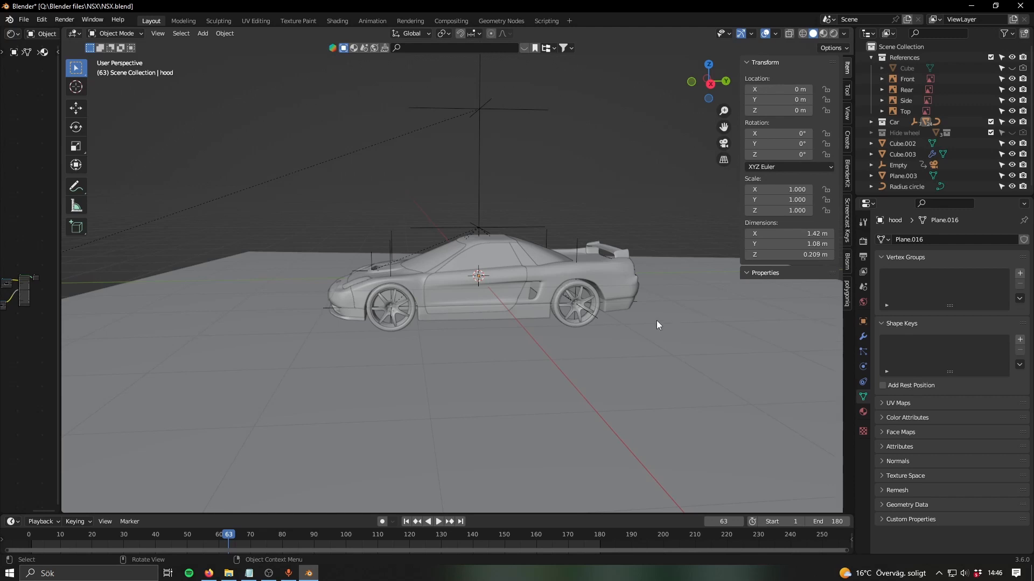
pyautogui.moveTo(657, 321)
pyautogui.mouseDown(button='middle')
pyautogui.moveTo(581, 316)
pyautogui.moveTo(674, 318)
pyautogui.moveTo(580, 316)
pyautogui.moveTo(599, 322)
pyautogui.moveTo(505, 286)
pyautogui.moveTo(665, 298)
pyautogui.mouseUp(button='middle')
pyautogui.scroll(3, 596, 314)
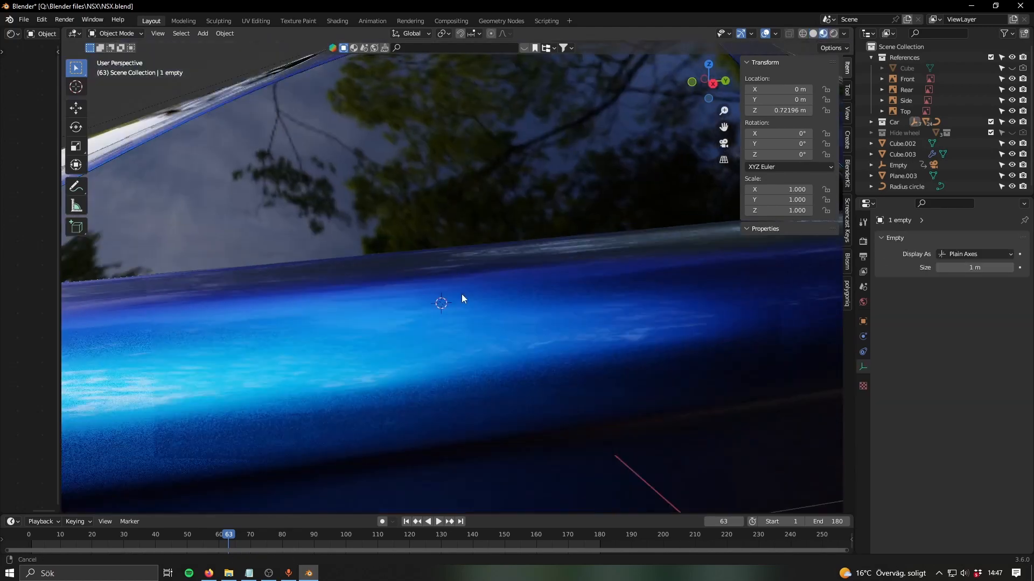
# - Select the hood and collapse its Mirror, Solidify and Subdivision modifier settings
pyautogui.moveTo(460, 295)
pyautogui.mouseDown(button='middle')
pyautogui.moveTo(454, 344)
pyautogui.moveTo(344, 145)
pyautogui.moveTo(506, 289)
pyautogui.moveTo(395, 303)
pyautogui.moveTo(442, 337)
pyautogui.mouseUp(button='middle')
pyautogui.click(366, 318)
pyautogui.click(863, 337)
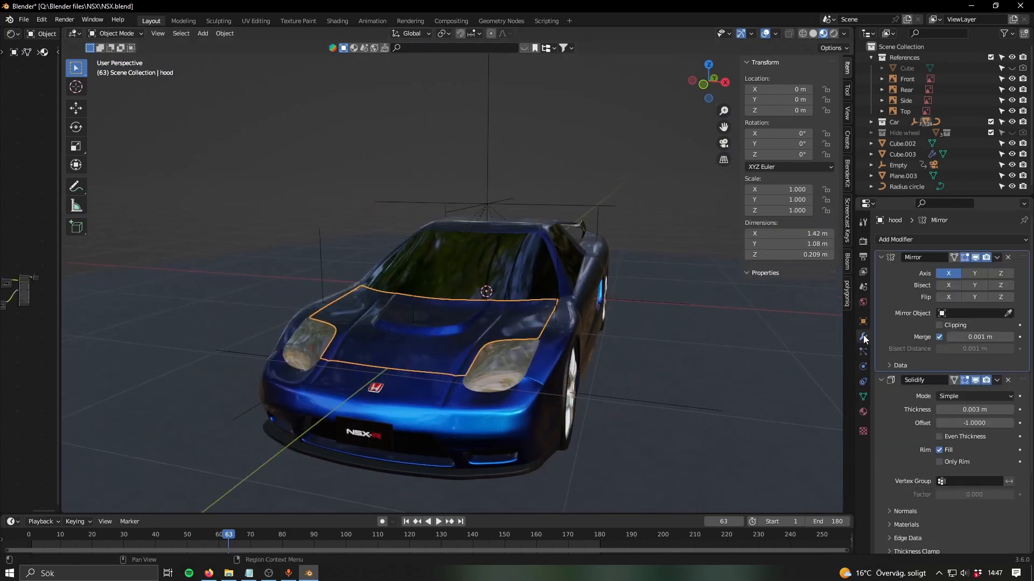
pyautogui.click(881, 258)
pyautogui.click(880, 271)
pyautogui.click(880, 285)
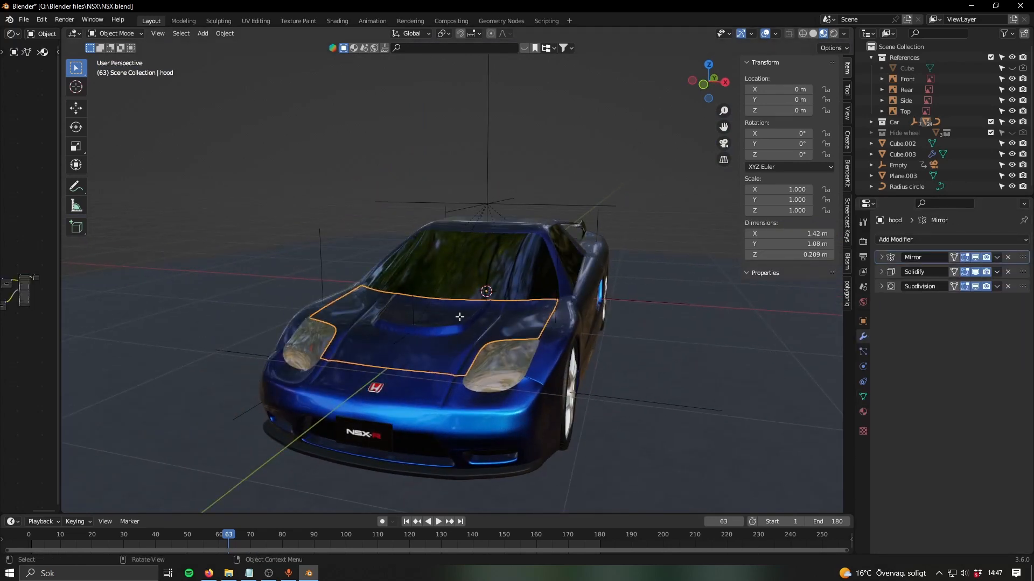
# - Inspect the hood's mesh topology in Edit Mode around the vent and headlights, and return to Object Mode
pyautogui.press('Tab')
pyautogui.moveTo(459, 317); pyautogui.dragTo(484, 364, button='middle')
pyautogui.scroll(4, 481, 345)
pyautogui.scroll(-1, 473, 296)
pyautogui.moveTo(473, 296); pyautogui.dragTo(595, 317, button='middle')
pyautogui.scroll(-4, 534, 338)
pyautogui.scroll(3, 509, 354)
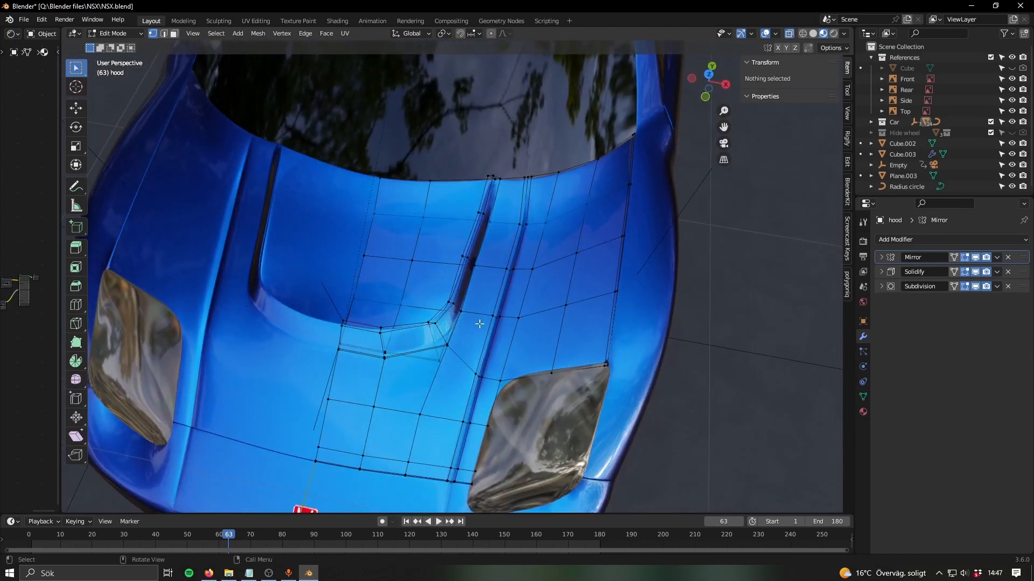
pyautogui.moveTo(417, 295); pyautogui.dragTo(526, 332, button='middle')
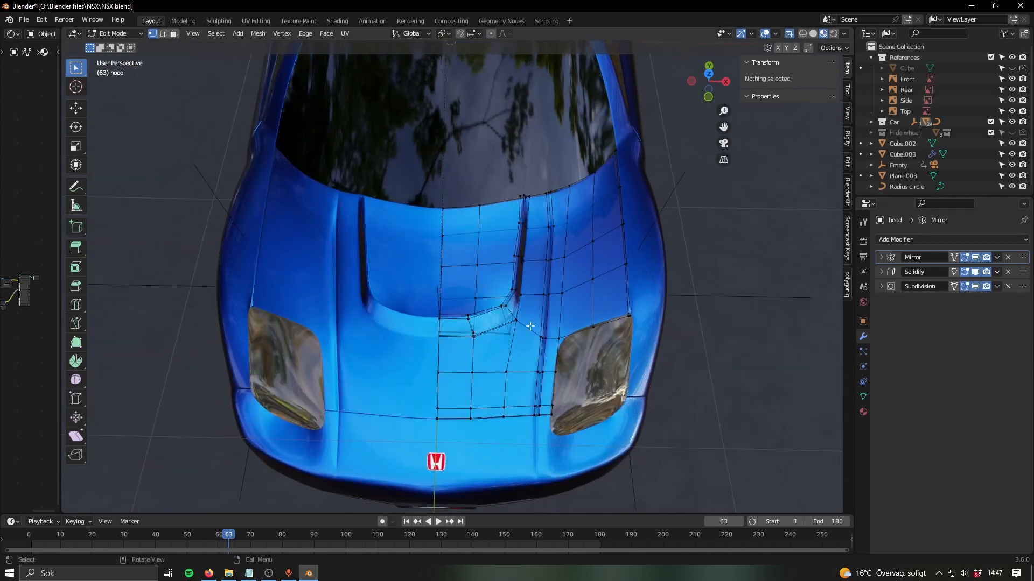
pyautogui.press('Tab')
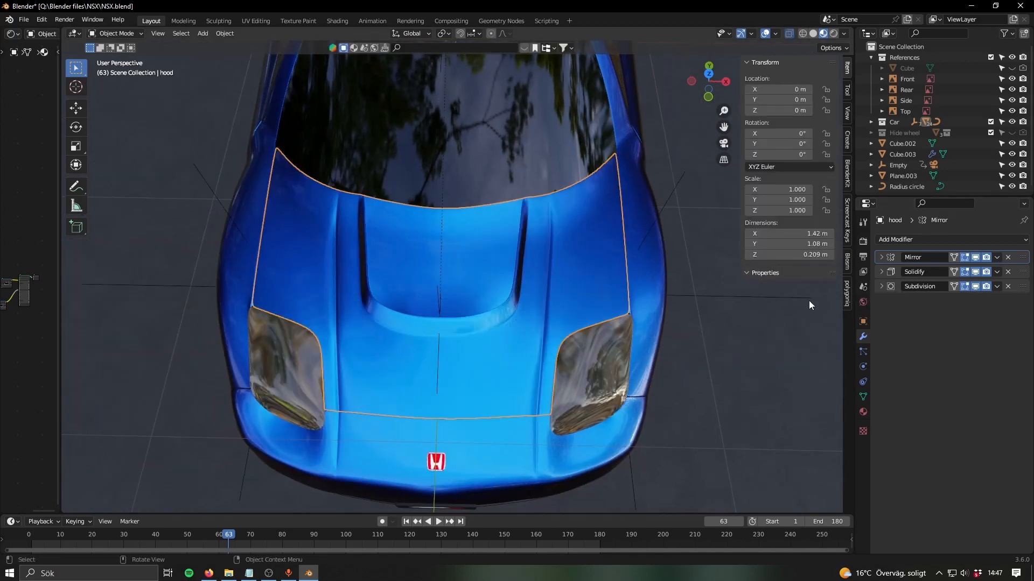
# - Review the settings of the hood's Solidify and Subdivision modifiers
pyautogui.click(881, 272)
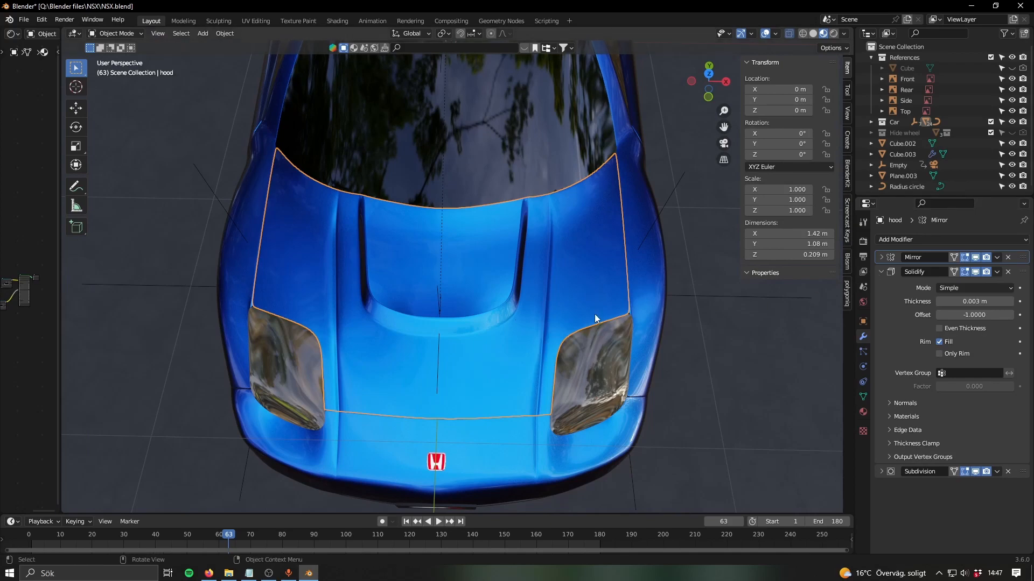
pyautogui.moveTo(544, 323); pyautogui.dragTo(499, 302, button='middle')
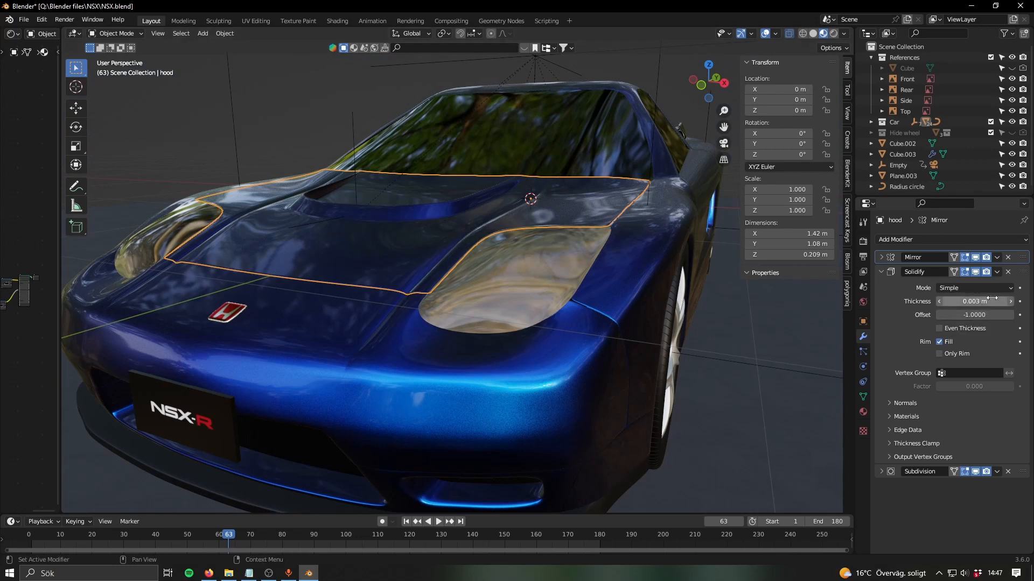
pyautogui.click(881, 272)
pyautogui.moveTo(414, 335); pyautogui.dragTo(533, 313, button='middle')
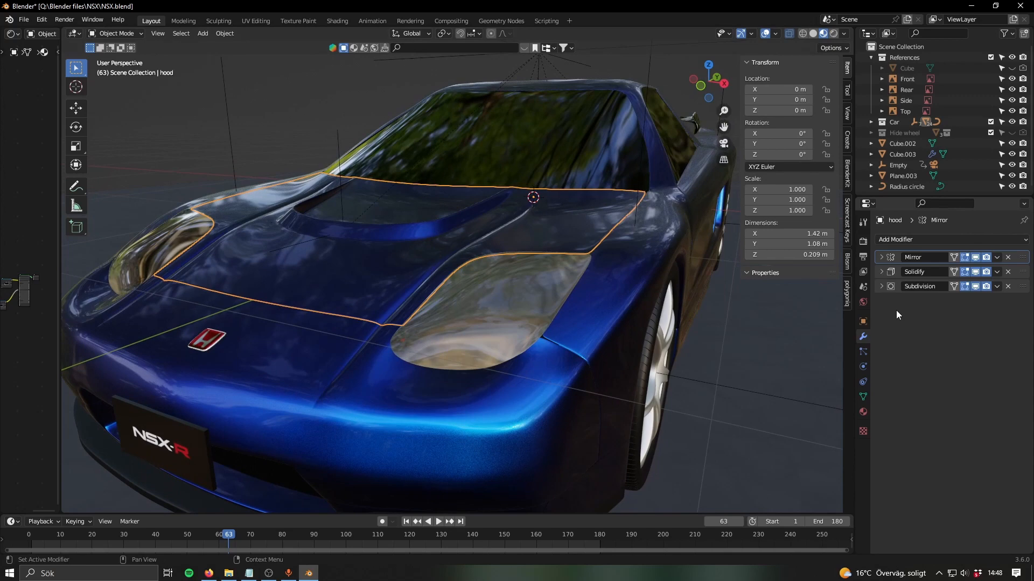
pyautogui.click(881, 286)
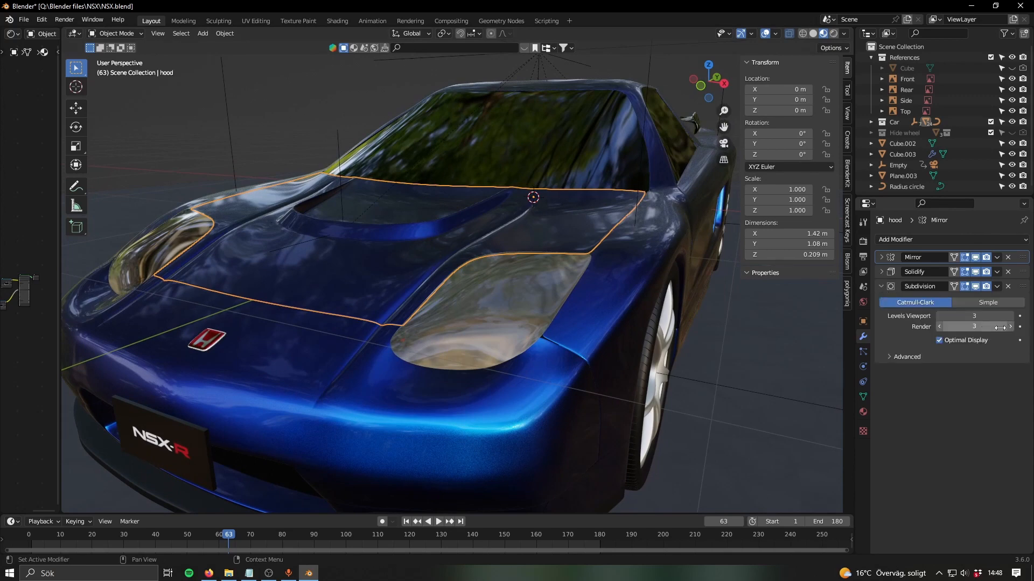
pyautogui.moveTo(583, 327); pyautogui.dragTo(505, 185, button='middle')
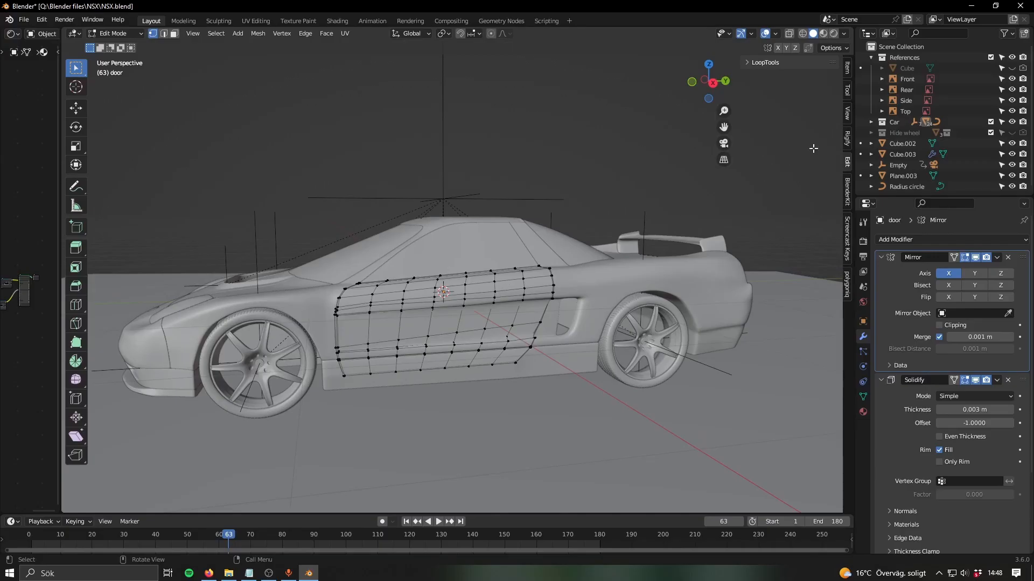
# - Show the LoopTools operations and set the door mesh to face selection in Edit Mode
pyautogui.click(766, 63)
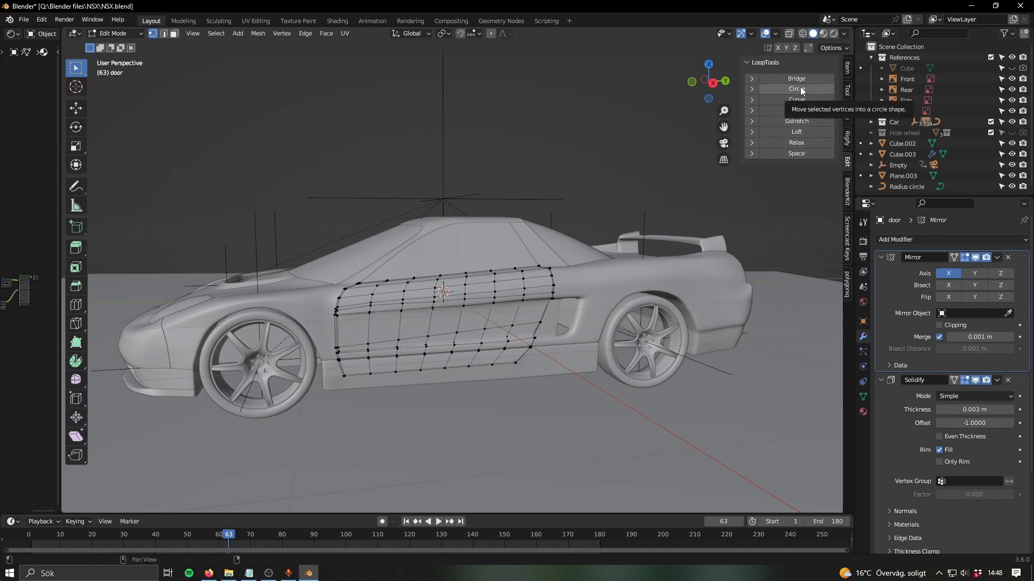
pyautogui.moveTo(533, 328); pyautogui.dragTo(463, 307, button='middle')
pyautogui.press('Tab')
pyautogui.scroll(1, 571, 328)
pyautogui.press('Tab')
pyautogui.scroll(2, 560, 333)
pyautogui.scroll(2, 545, 343)
pyautogui.press('3')
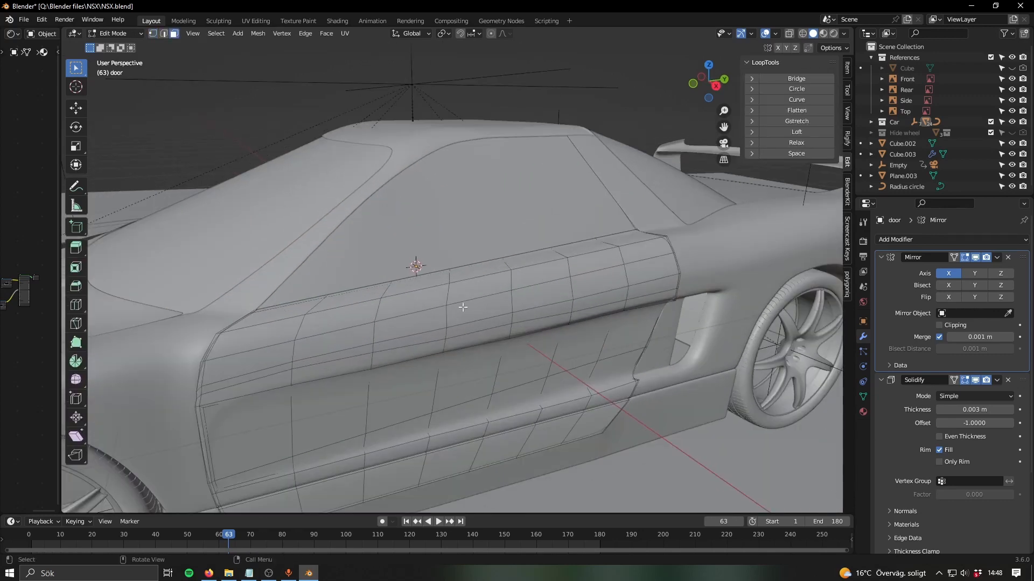
# - Try flattening a group of faces along the upper door with LoopTools Flatten, and undo it
pyautogui.click(412, 304)
pyautogui.keyDown('shift'); pyautogui.click(479, 299); pyautogui.keyUp('shift')
pyautogui.keyDown('shift'); pyautogui.click(538, 283); pyautogui.keyUp('shift')
pyautogui.moveTo(538, 282); pyautogui.dragTo(474, 301, button='middle')
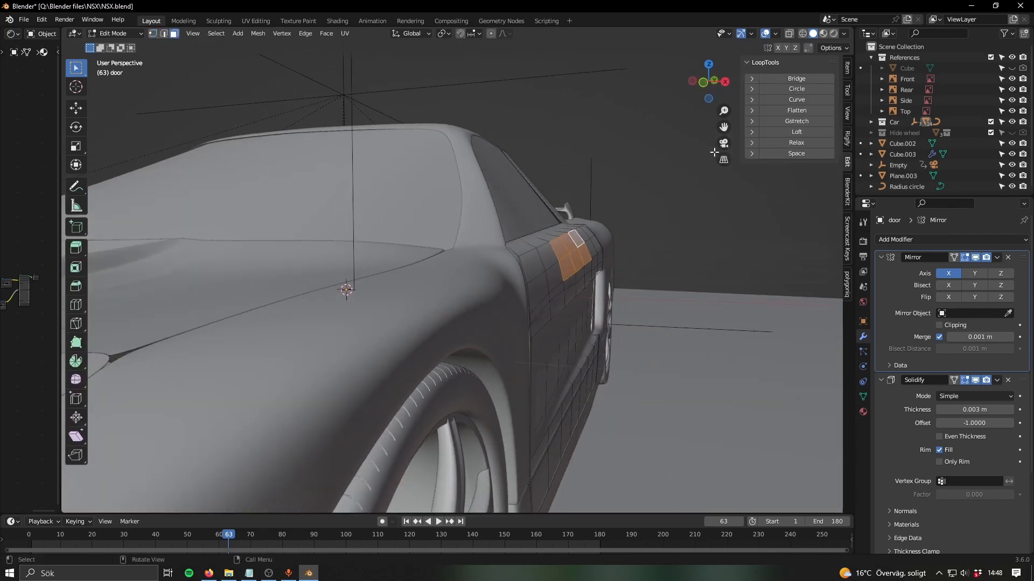
pyautogui.click(801, 111)
pyautogui.moveTo(635, 229); pyautogui.dragTo(576, 206, button='middle')
pyautogui.scroll(4, 595, 246)
pyautogui.scroll(-2, 635, 234)
pyautogui.hotkey('ctrl', 'z')
pyautogui.scroll(-3, 564, 216)
pyautogui.press('Tab')
pyautogui.press('Tab')
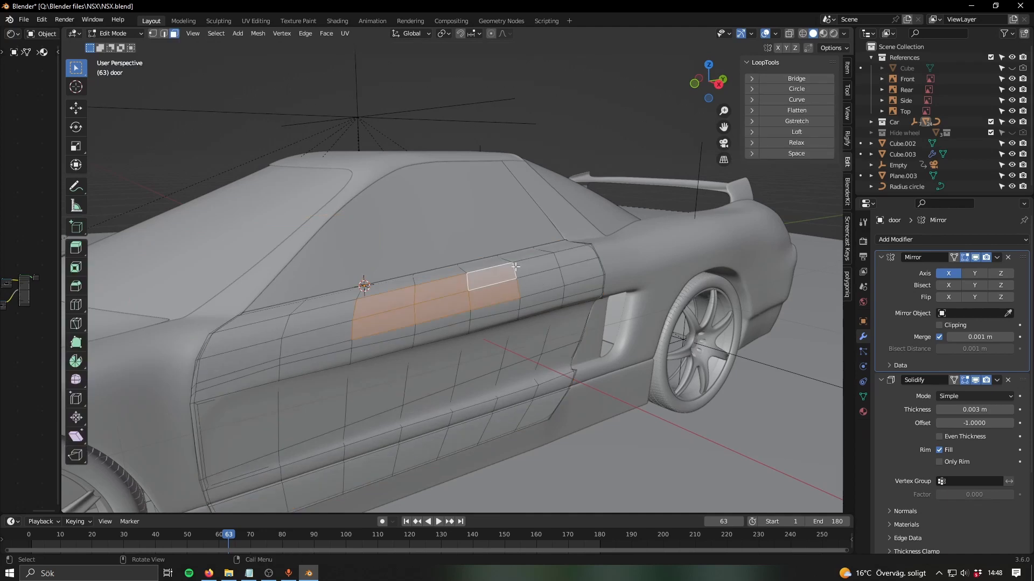
# - Try shaping a ring of eight vertices on the upper door into a circle with LoopTools Circle
pyautogui.press('1')
pyautogui.click(514, 267)
pyautogui.keyDown('shift'); pyautogui.click(516, 293); pyautogui.keyUp('shift')
pyautogui.keyDown('shift'); pyautogui.click(471, 309); pyautogui.keyUp('shift')
pyautogui.keyDown('shift'); pyautogui.click(417, 319); pyautogui.keyUp('shift')
pyautogui.keyDown('shift'); pyautogui.click(417, 302); pyautogui.keyUp('shift')
pyautogui.keyDown('shift'); pyautogui.click(416, 288); pyautogui.keyUp('shift')
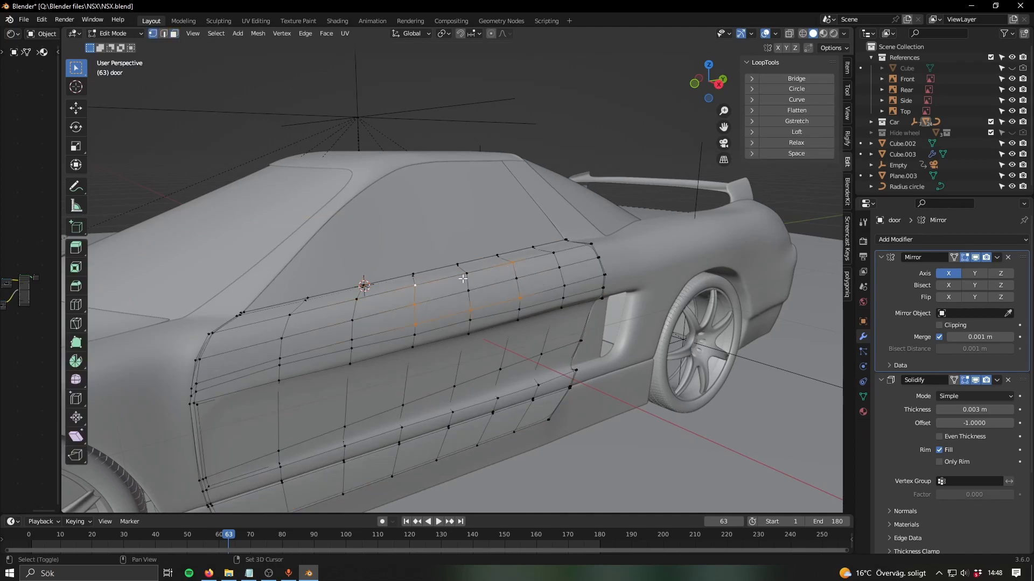
pyautogui.keyDown('shift'); pyautogui.click(468, 275); pyautogui.keyUp('shift')
pyautogui.keyDown('shift'); pyautogui.click(516, 278); pyautogui.keyUp('shift')
pyautogui.click(796, 89)
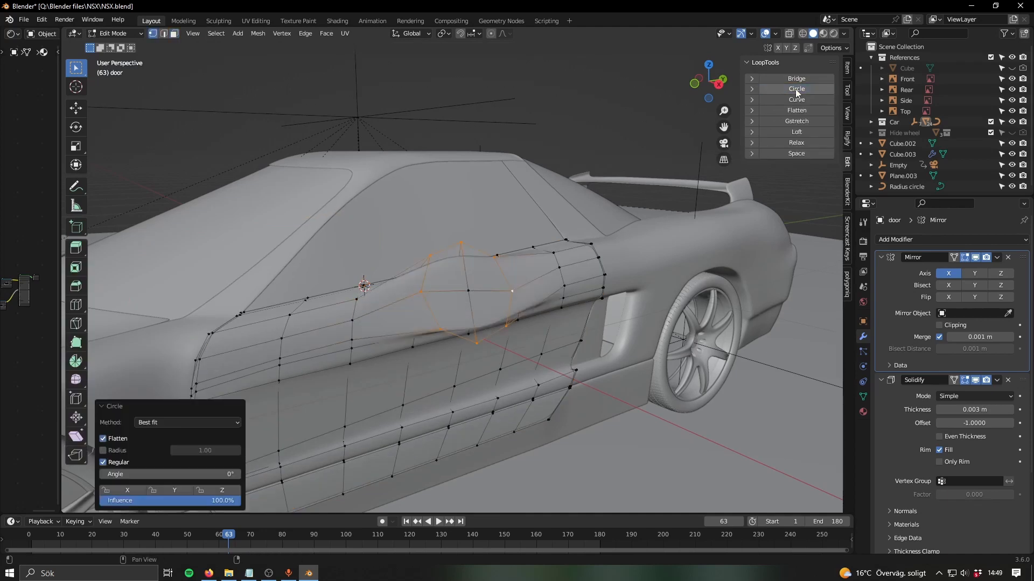
pyautogui.moveTo(554, 293); pyautogui.dragTo(528, 323, button='middle')
pyautogui.press('Tab')
pyautogui.press('Tab')
# - Try selecting a lengthwise path of vertices along the upper door, and undo the selection
pyautogui.click(538, 274)
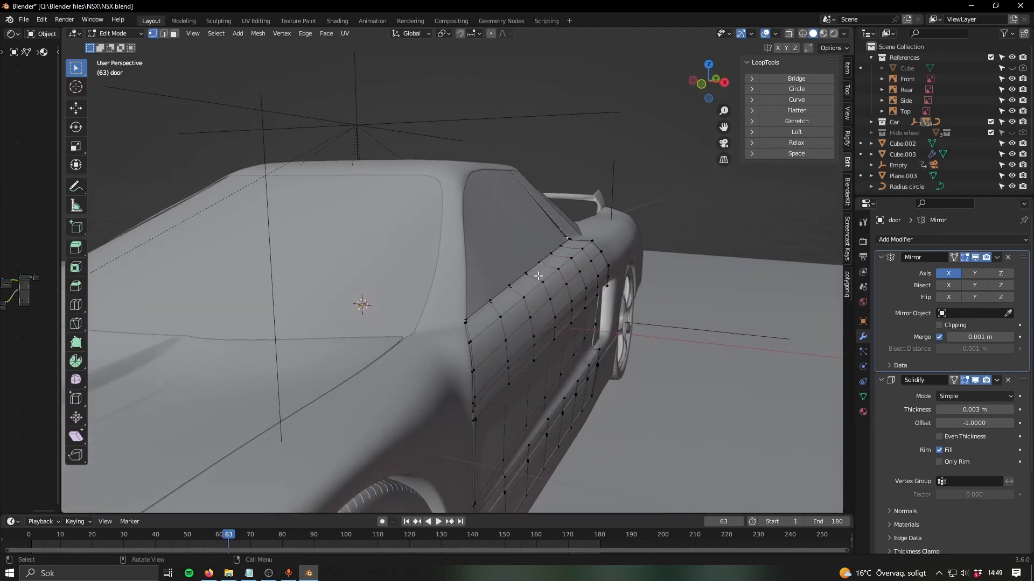
pyautogui.keyDown('ctrl'); pyautogui.keyDown('shift'); pyautogui.click(550, 338); pyautogui.keyUp('shift'); pyautogui.keyUp('ctrl')
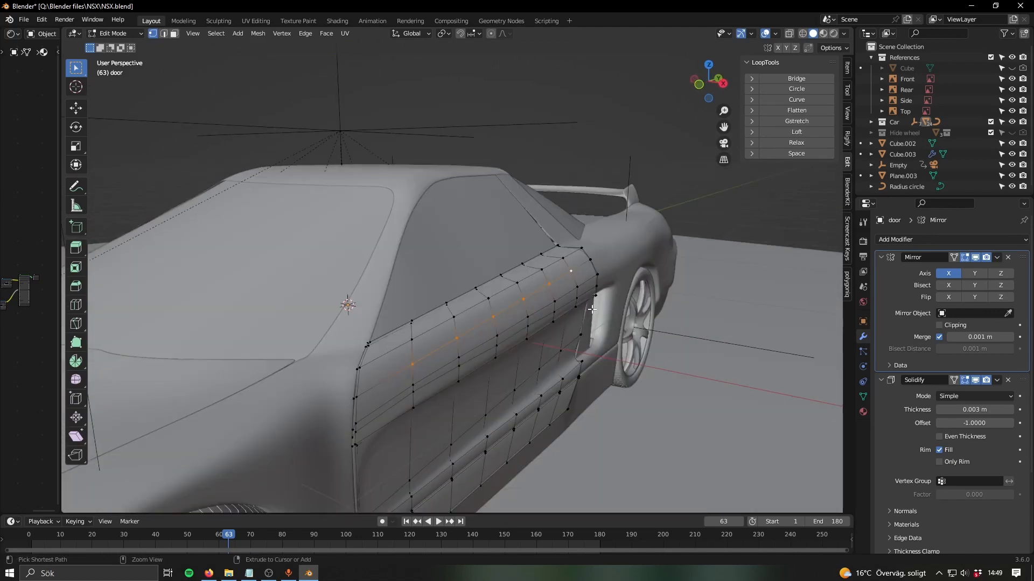
pyautogui.hotkey('ctrl', 'z')
# - Try smoothing the vertical column of vertices near the door's rear edge by applying LoopTools Relax three times
pyautogui.moveTo(590, 310); pyautogui.dragTo(490, 267, button='middle')
pyautogui.scroll(4, 538, 329)
pyautogui.hotkey('alt', 'z')
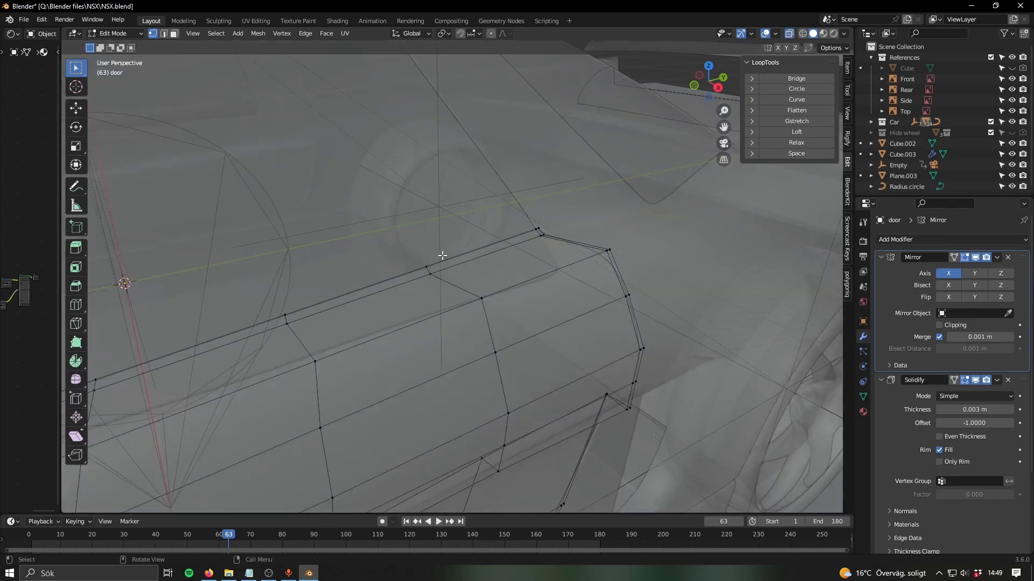
pyautogui.moveTo(442, 256); pyautogui.dragTo(421, 301)
pyautogui.keyDown('shift'); pyautogui.moveTo(508, 289); pyautogui.dragTo(470, 323); pyautogui.keyUp('shift')
pyautogui.keyDown('ctrl'); pyautogui.click(508, 413); pyautogui.keyUp('ctrl')
pyautogui.hotkey('alt', 'z')
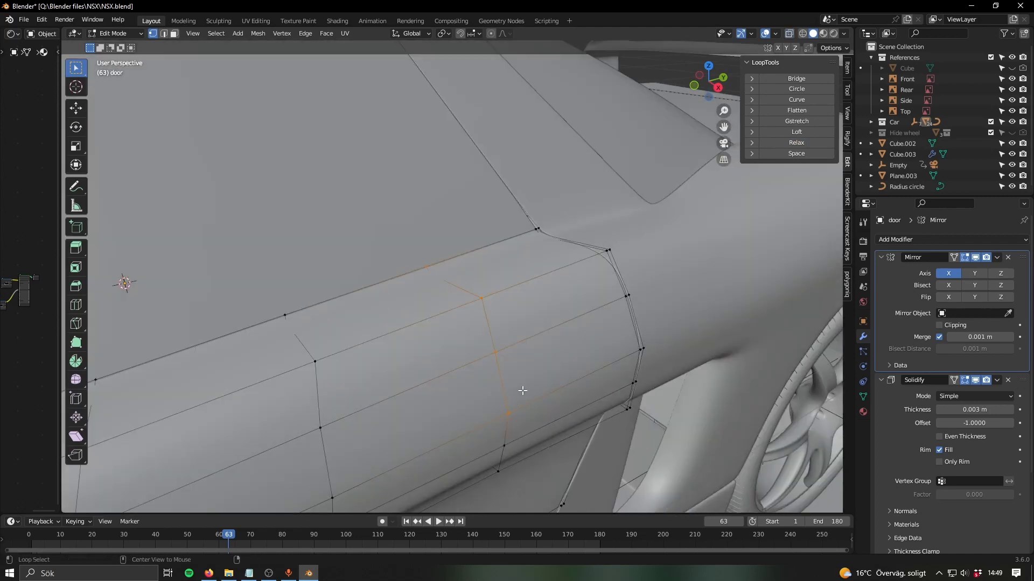
pyautogui.click(798, 142)
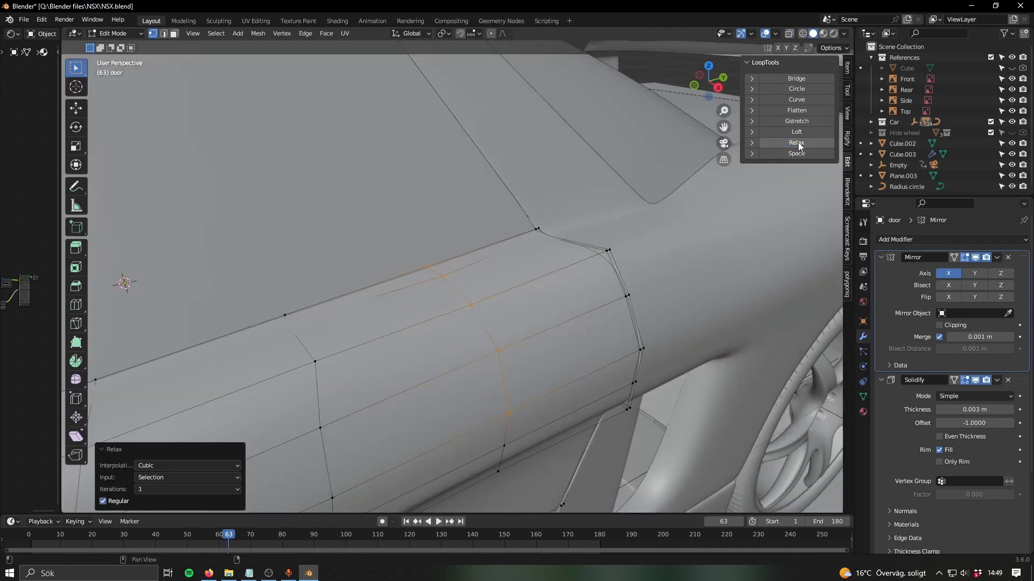
pyautogui.click(797, 142)
pyautogui.click(798, 143)
pyautogui.hotkey('alt', 'z')
pyautogui.moveTo(560, 297); pyautogui.dragTo(588, 287, button='middle')
# - Undo the Relax operations on the door's vertices
pyautogui.hotkey('ctrl', 'z')
pyautogui.hotkey('ctrl', 'z')
pyautogui.hotkey('ctrl', 'z')
pyautogui.hotkey('ctrl', 'z')
pyautogui.hotkey('ctrl', 'z')
# - Return the door to Object Mode and turn off X-ray display
pyautogui.press('Tab')
pyautogui.scroll(-5, 565, 292)
pyautogui.hotkey('alt', 'z')
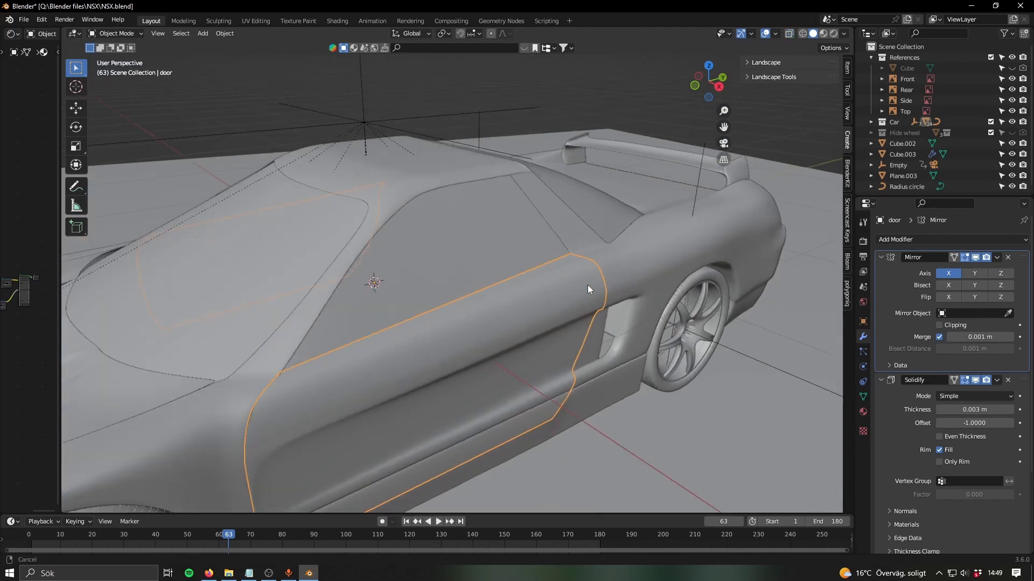
pyautogui.scroll(-3, 590, 285)
pyautogui.click(631, 110)
pyautogui.moveTo(514, 263); pyautogui.dragTo(578, 230, button='middle')
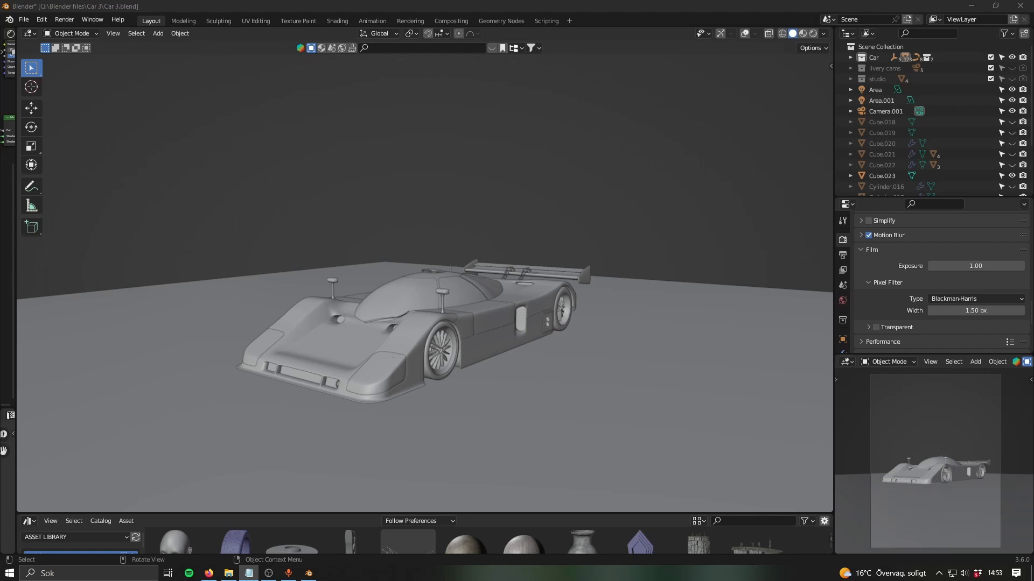
# - Switch to File Explorer, open the References folder in Car 3, and browse through its race car photos
pyautogui.moveTo(345, 351); pyautogui.dragTo(527, 345, button='middle')
pyautogui.click(229, 574)
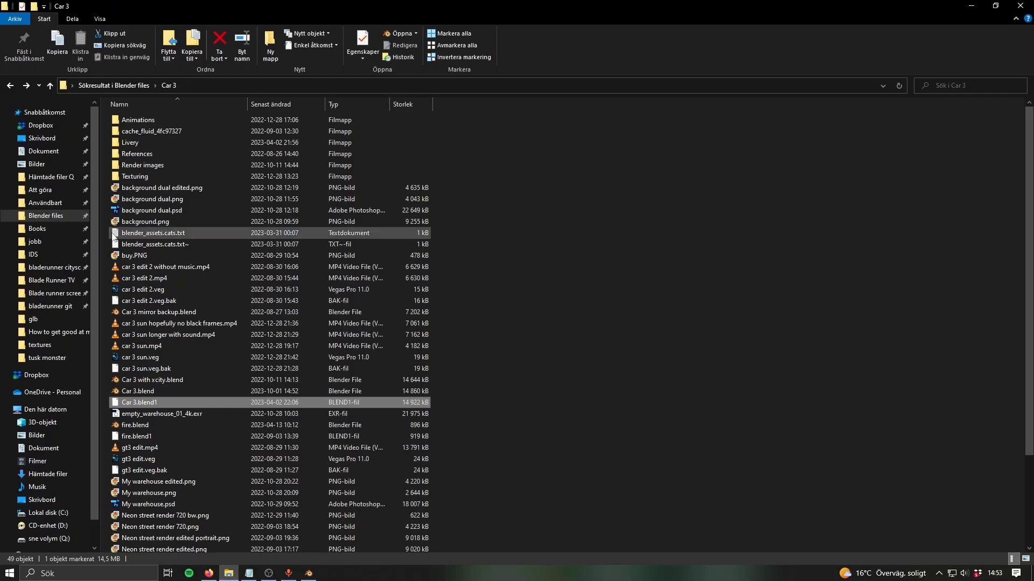
pyautogui.doubleClick(135, 157)
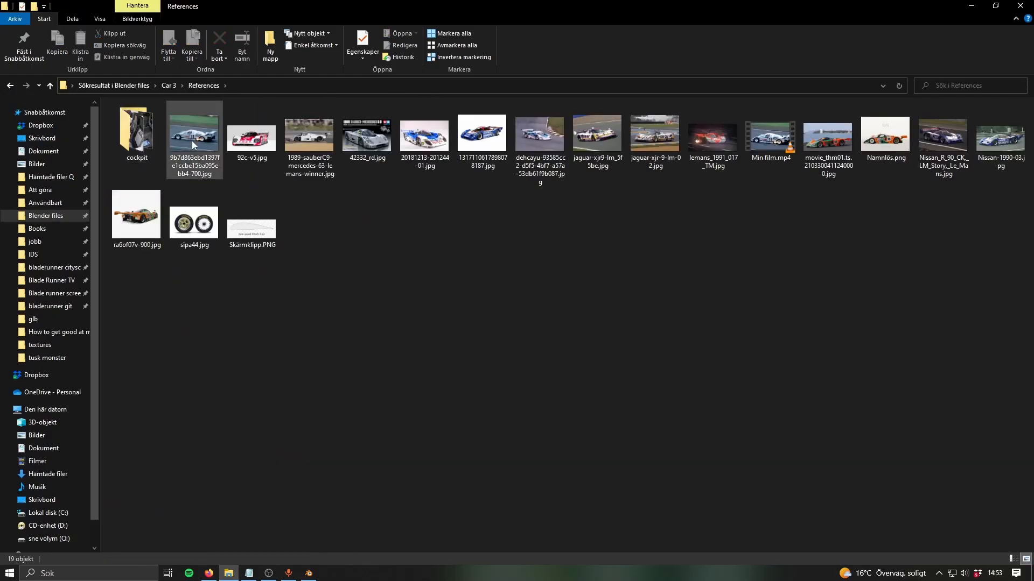
pyautogui.click(192, 140)
pyautogui.doubleClick(193, 140)
pyautogui.press('Right')
pyautogui.press('Right')
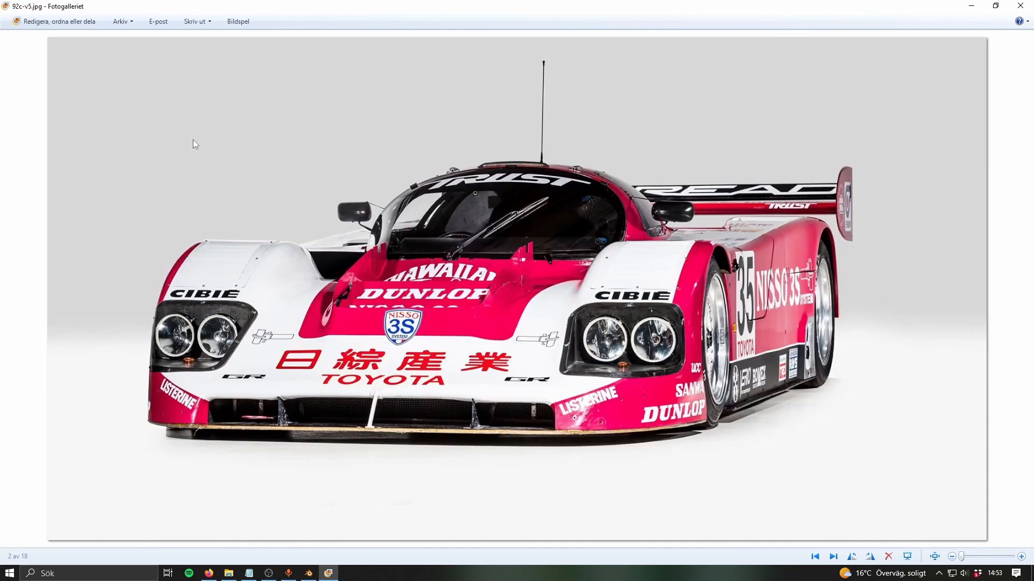
pyautogui.press('Right')
pyautogui.press('Right')
pyautogui.press('Right')
pyautogui.press('Right')
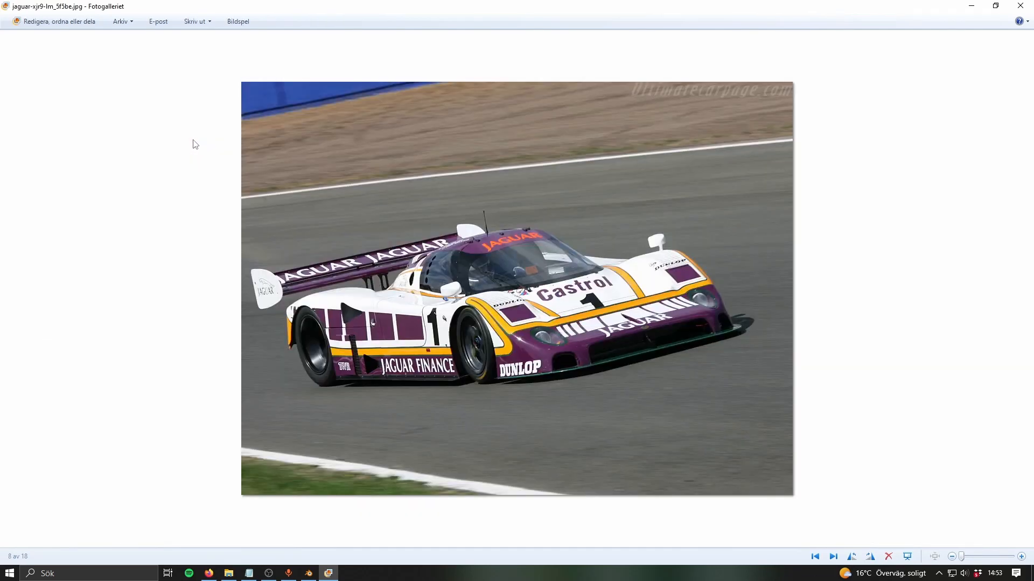
pyautogui.press('Right')
pyautogui.press('Right')
pyautogui.press('Right')
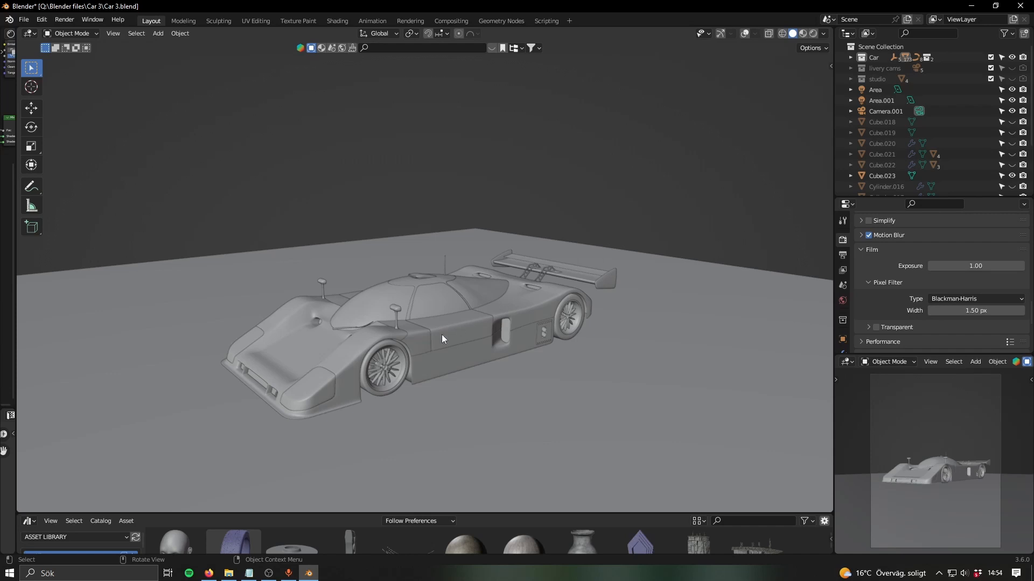
pyautogui.moveTo(441, 338); pyautogui.dragTo(482, 315, button='middle')
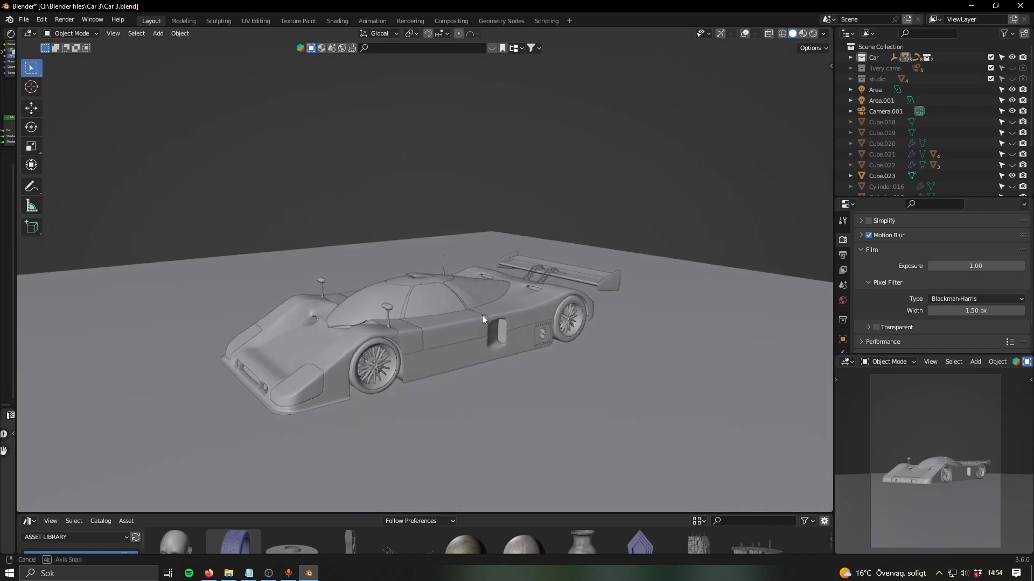
pyautogui.moveTo(572, 288); pyautogui.dragTo(524, 257, button='middle')
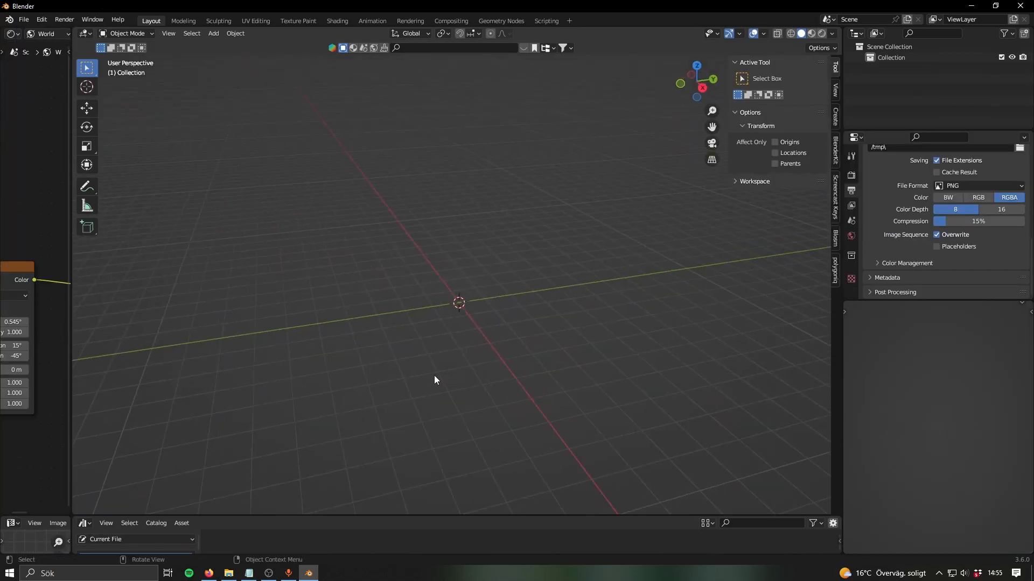
# - Add a mesh circle at the origin of the empty scene
pyautogui.moveTo(435, 380); pyautogui.dragTo(491, 361, button='middle')
pyautogui.hotkey('shift', 'a')
pyautogui.moveTo(469, 273); pyautogui.dragTo(448, 295, button='middle')
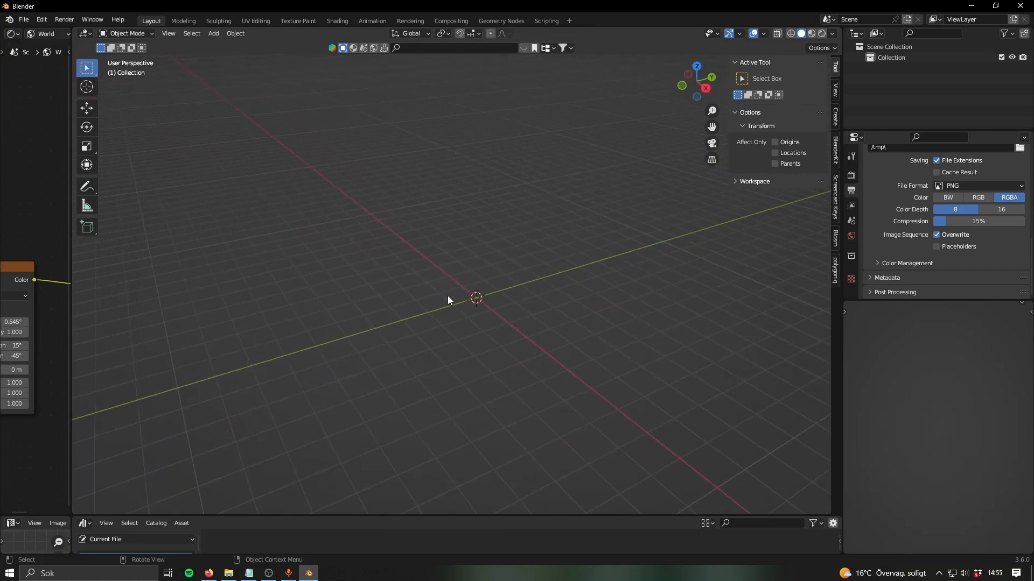
pyautogui.hotkey('shift', 'a')
pyautogui.moveTo(486, 334)
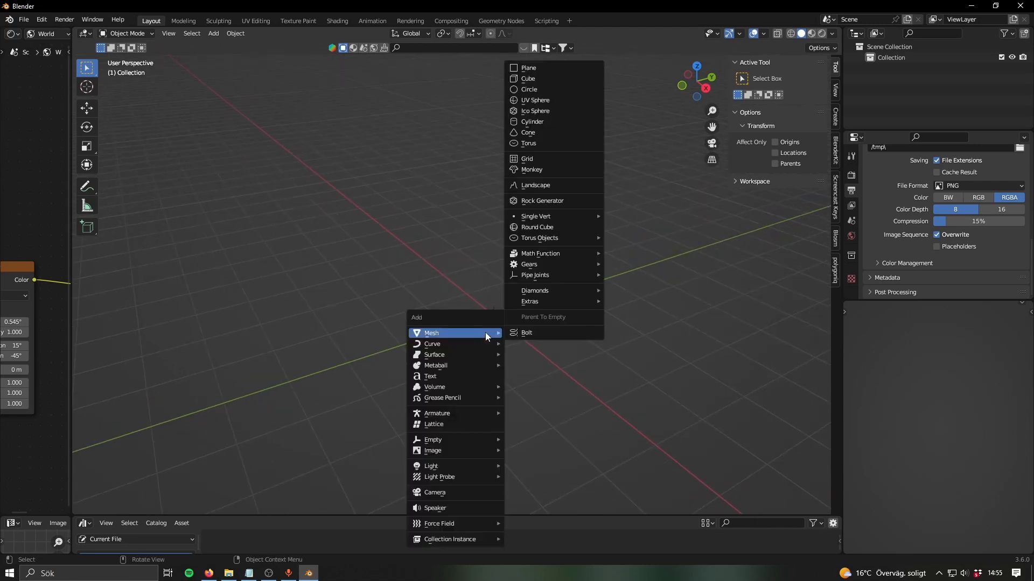
pyautogui.click(537, 91)
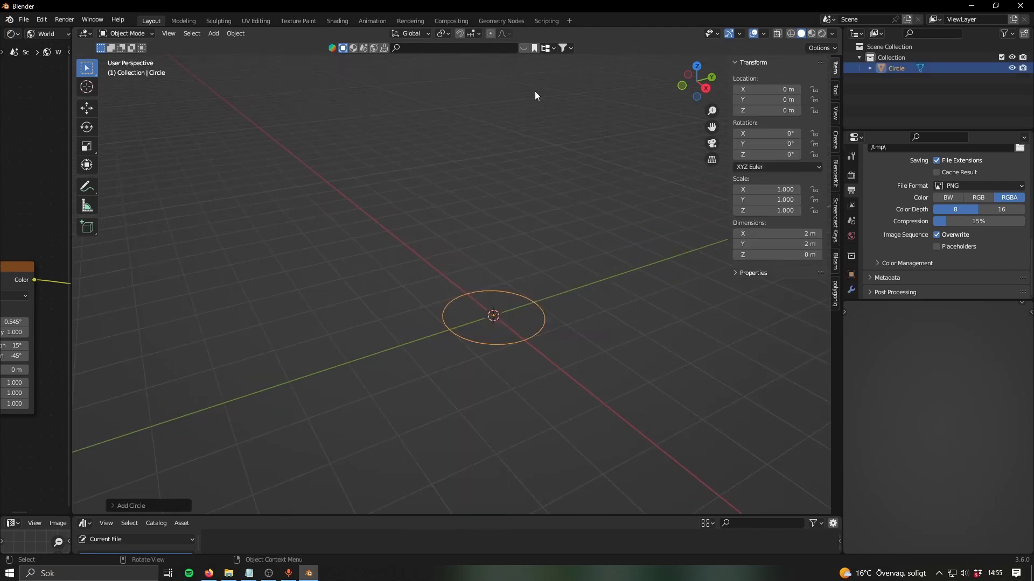
pyautogui.moveTo(485, 288); pyautogui.dragTo(533, 309, button='middle')
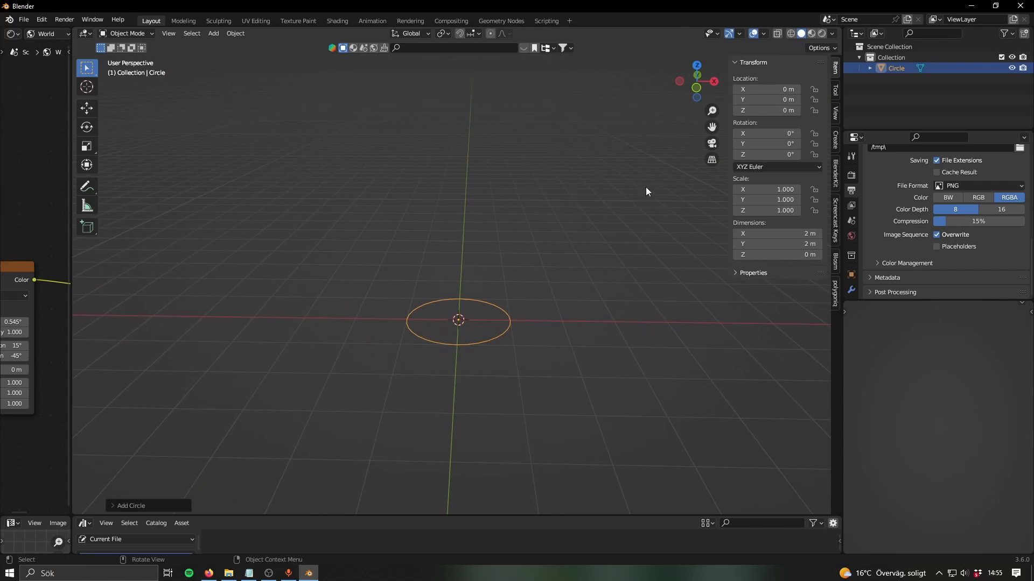
pyautogui.write('r')
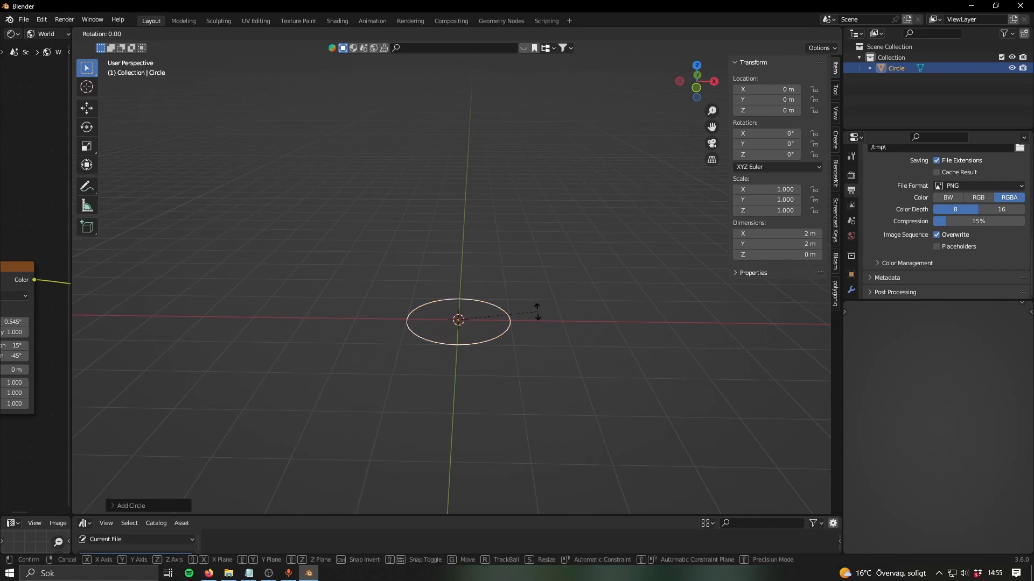
pyautogui.write('x90')
pyautogui.press('Escape')
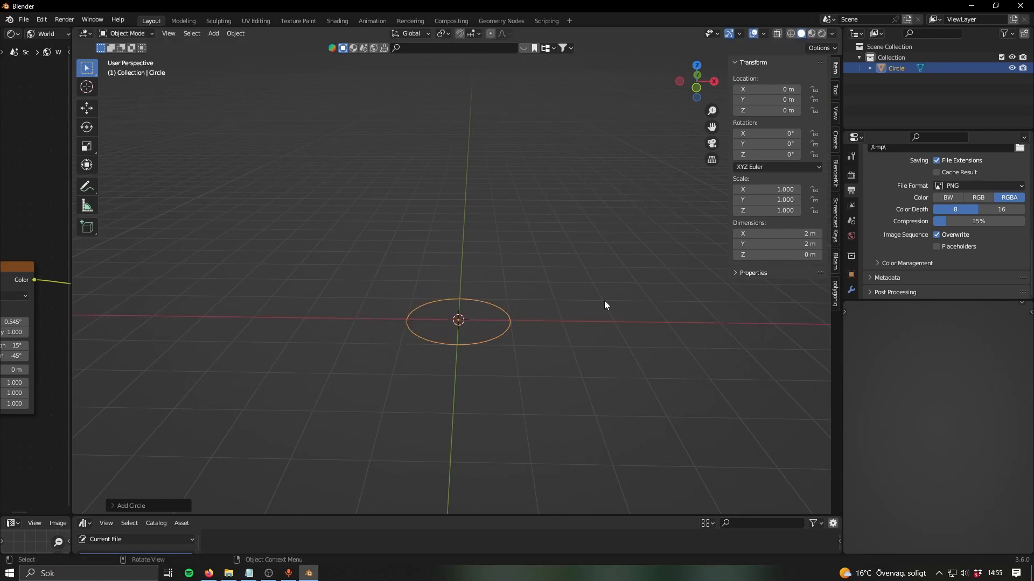
# - Rotate the circle 90° about the Y axis so that it stands upright
pyautogui.moveTo(604, 301); pyautogui.dragTo(566, 321, button='middle')
pyautogui.press('r')
pyautogui.press('y')
pyautogui.press('Return')
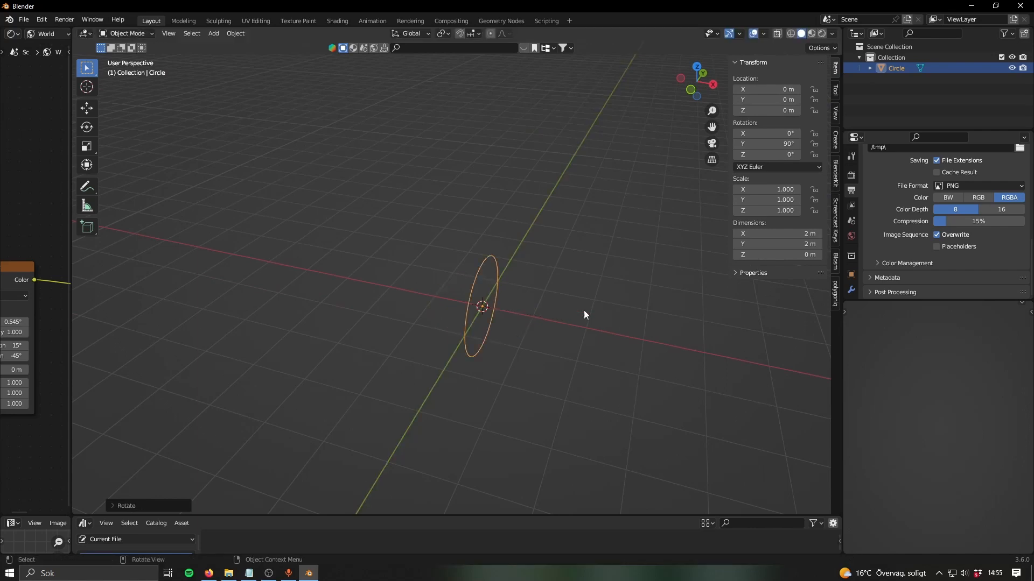
# - Add a cube at the origin and scale it up uniformly to about 2.86 m per side
pyautogui.click(707, 78)
pyautogui.scroll(2, 616, 299)
pyautogui.keyDown('shift'); pyautogui.moveTo(615, 300); pyautogui.dragTo(486, 397, button='middle'); pyautogui.keyUp('shift')
pyautogui.scroll(-3, 485, 278)
pyautogui.hotkey('shift', 'a')
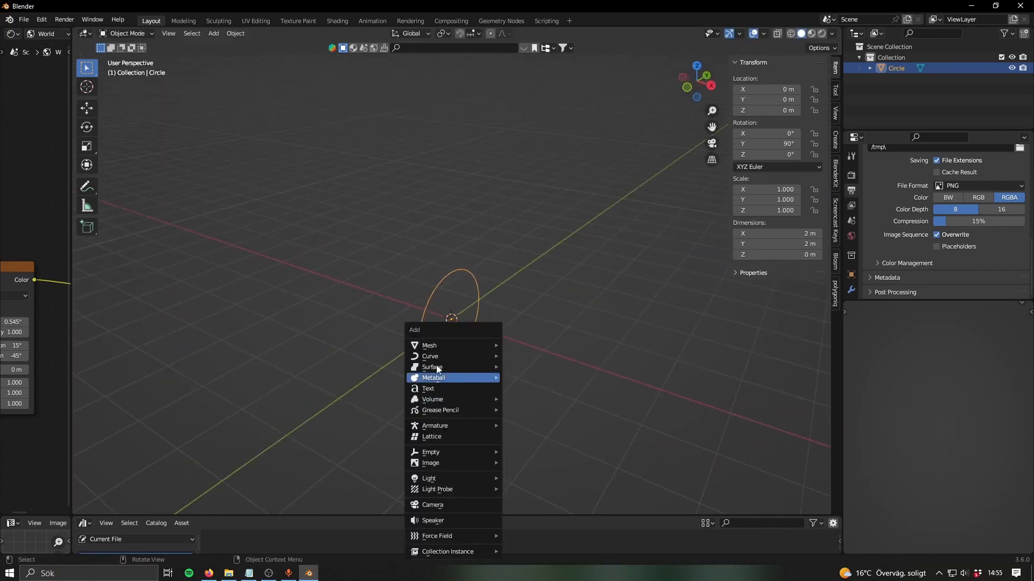
pyautogui.moveTo(434, 348)
pyautogui.click(531, 89)
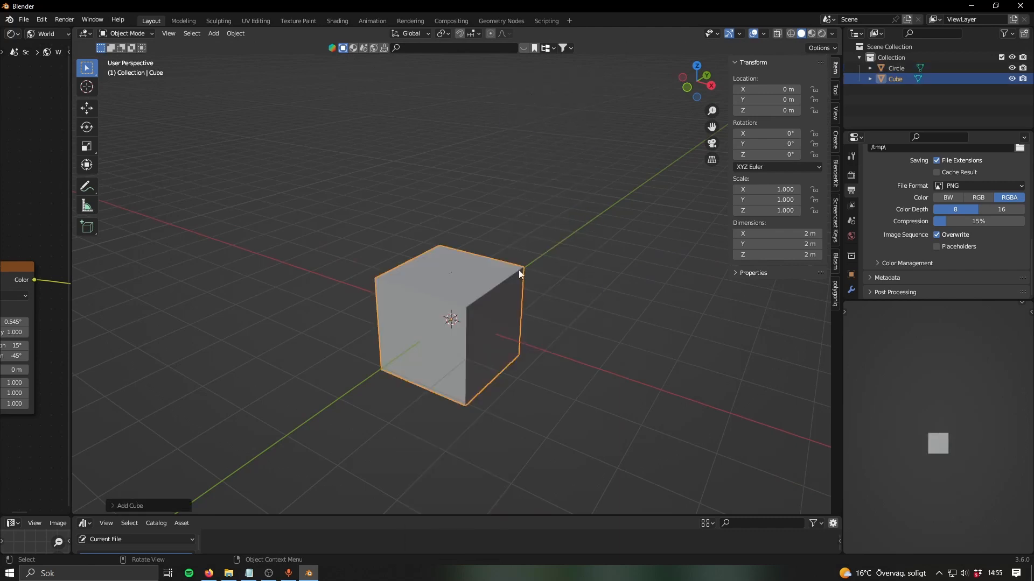
pyautogui.press('s')
pyautogui.click(562, 368)
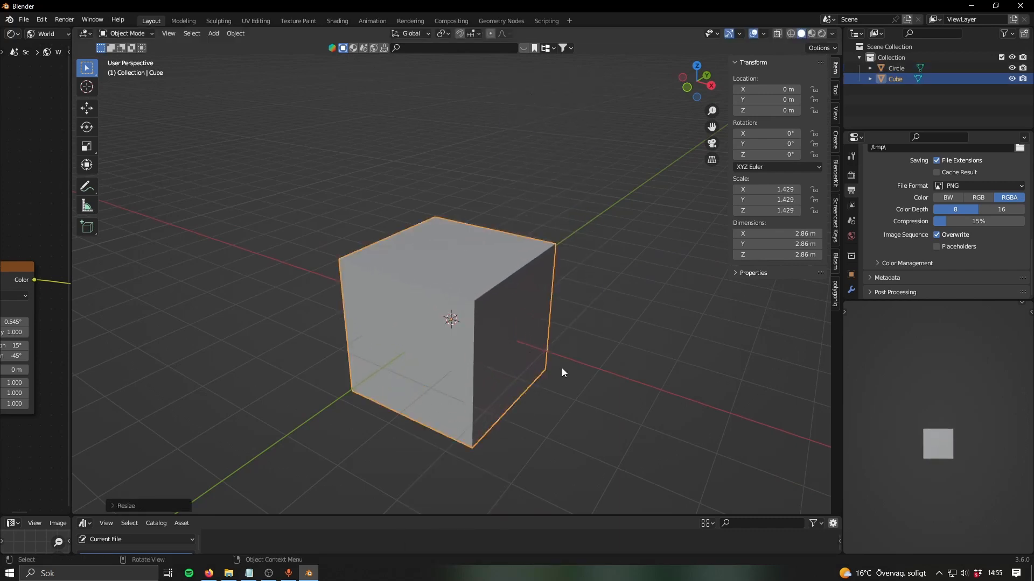
# - Set the cube's Viewport Display to Wire in its object properties
pyautogui.click(853, 267)
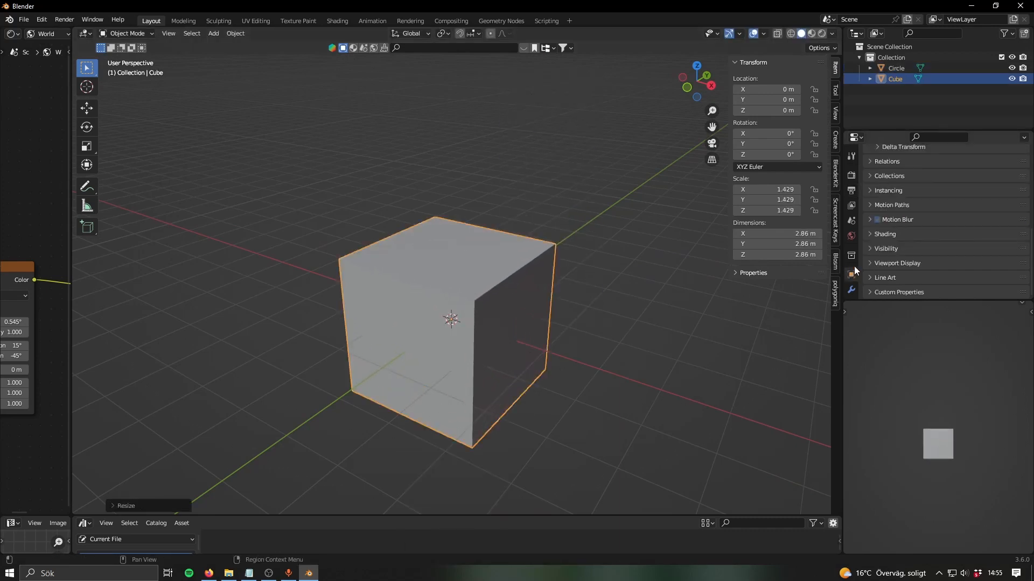
pyautogui.click(897, 267)
pyautogui.scroll(-2, 951, 263)
pyautogui.scroll(1, 880, 205)
pyautogui.scroll(-1, 915, 228)
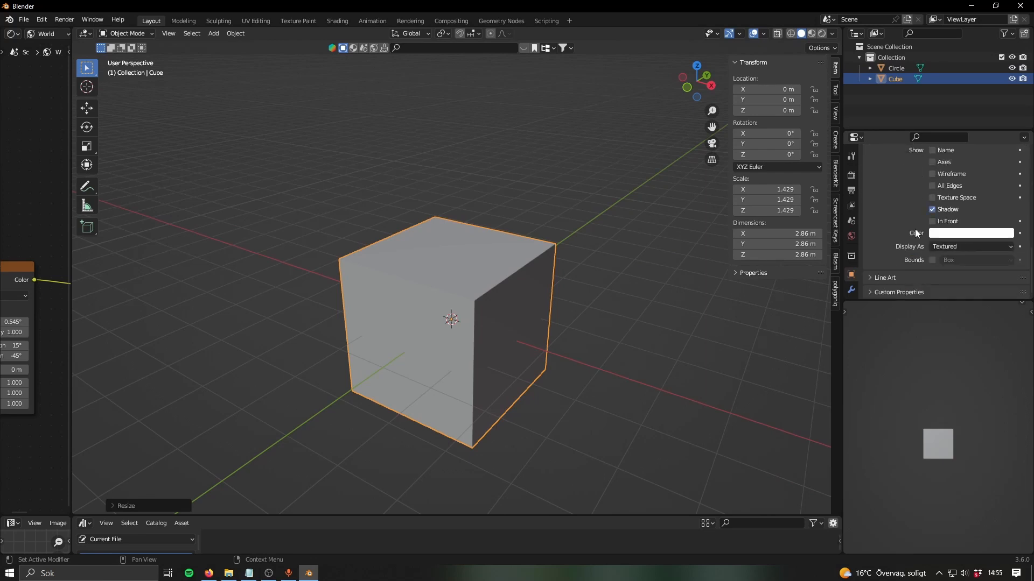
pyautogui.click(951, 247)
pyautogui.click(951, 273)
# - Try setting the cube's Z location to 1 m in the right orthographic view, and undo the change
pyautogui.moveTo(614, 291); pyautogui.dragTo(565, 297, button='middle')
pyautogui.click(707, 87)
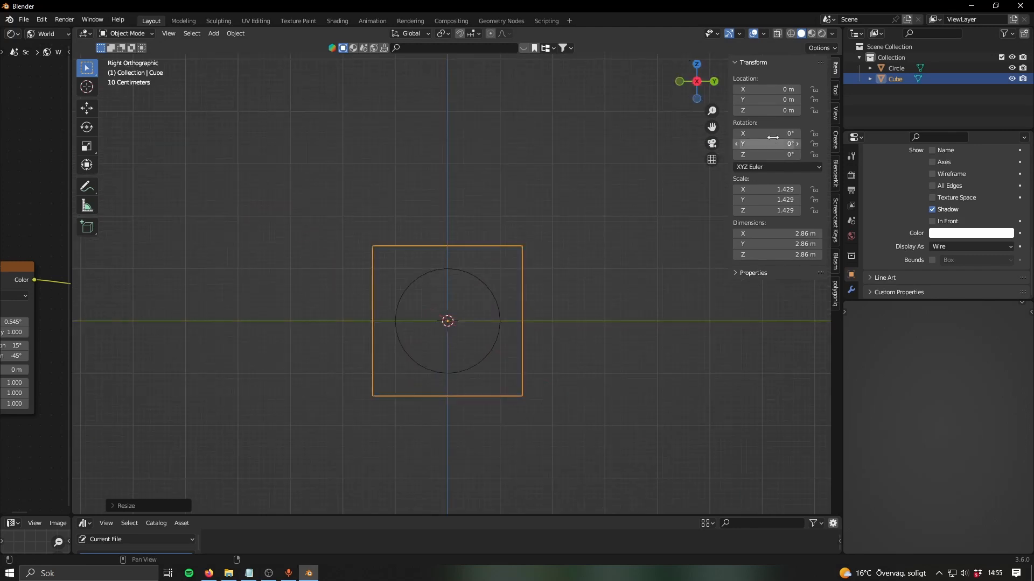
pyautogui.write('1')
pyautogui.press('Return')
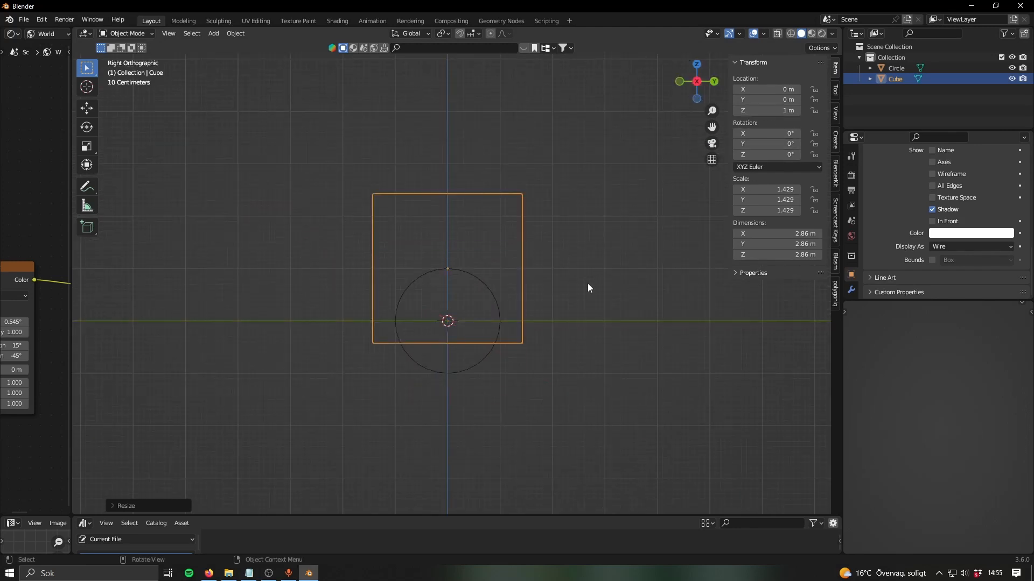
pyautogui.hotkey('ctrl', 'z')
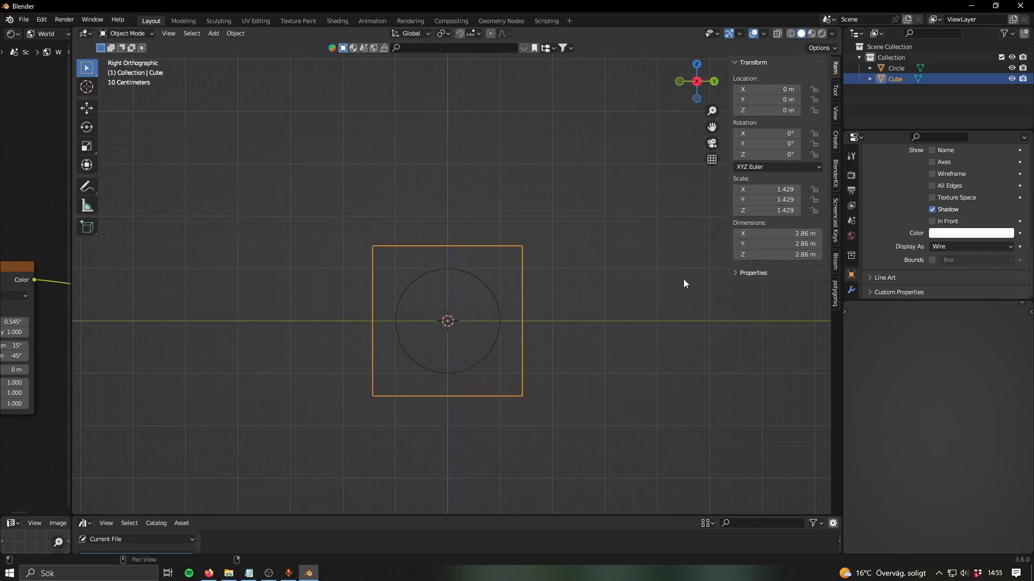
# - Set the cube's dimensions to 2 m in X, 5 m in Y and 1.5 m in Z
pyautogui.click(791, 234)
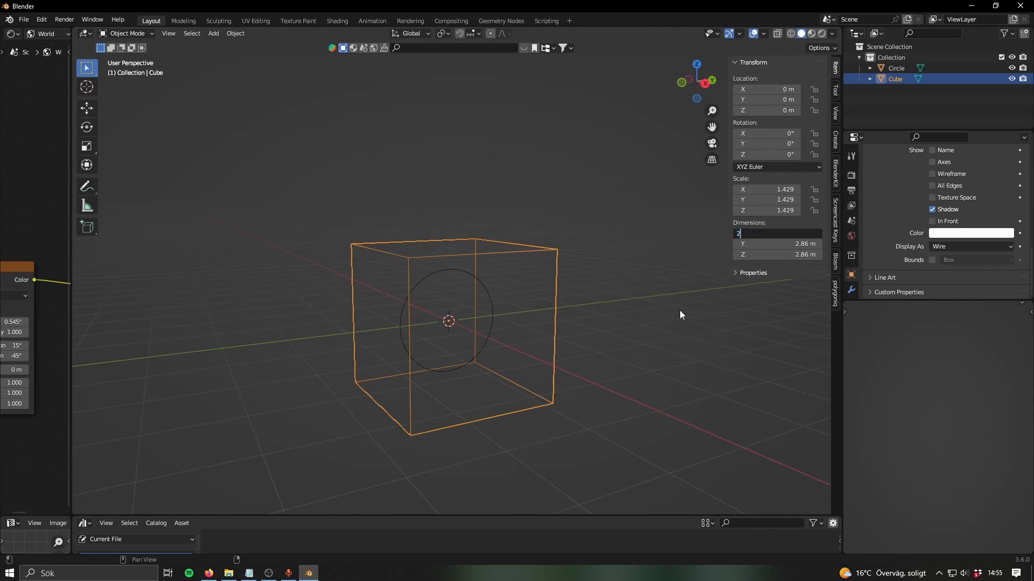
pyautogui.write('2')
pyautogui.press('Return')
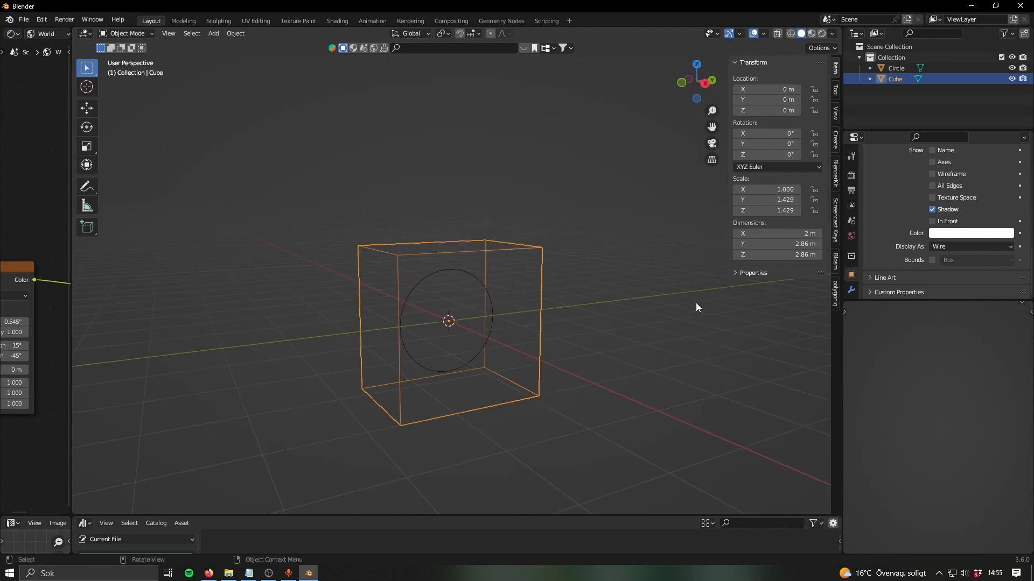
pyautogui.write('5')
pyautogui.press('Return')
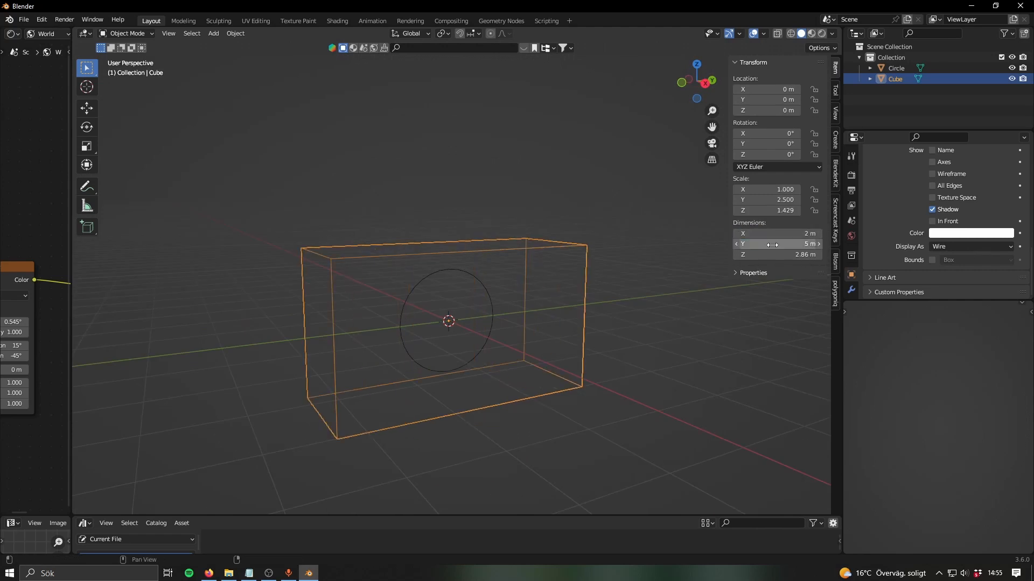
pyautogui.write('1.5')
pyautogui.press('Return')
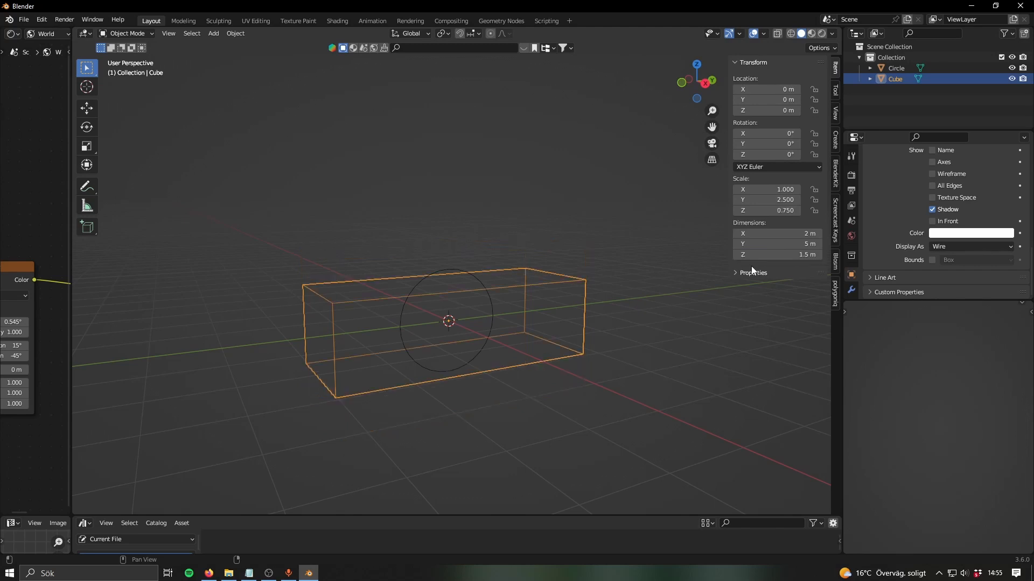
# - Raise the box about 0.75 m along Z so its base sits on the ground line, and deselect it
pyautogui.moveTo(538, 291); pyautogui.dragTo(654, 183, button='middle')
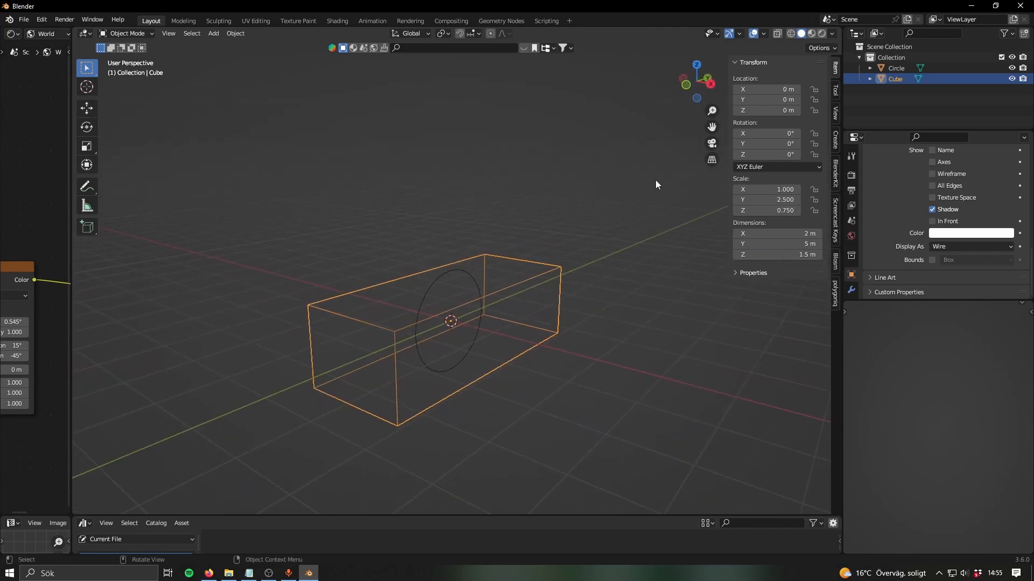
pyautogui.click(709, 85)
pyautogui.scroll(3, 512, 214)
pyautogui.press('g')
pyautogui.press('z')
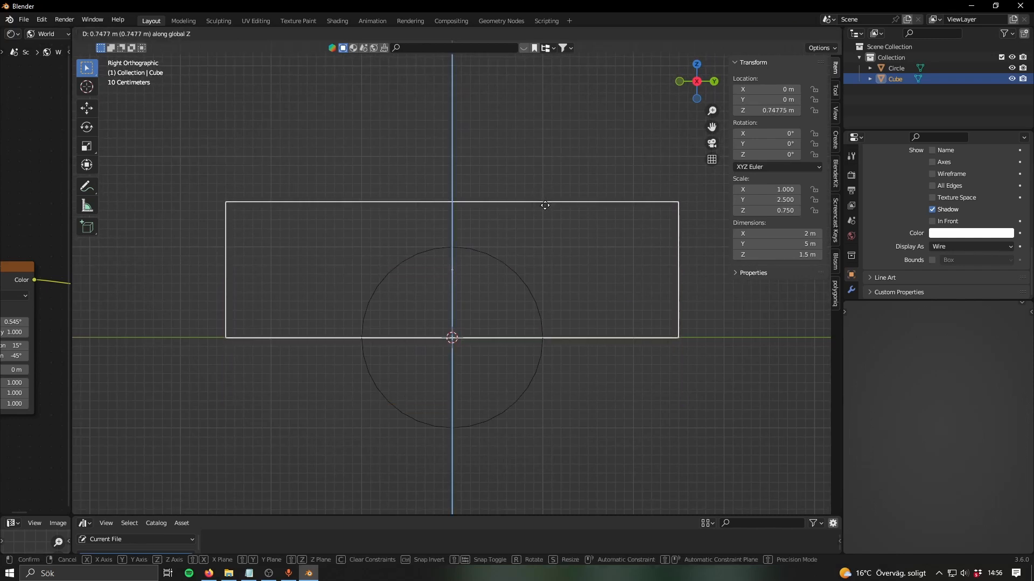
pyautogui.click(545, 205)
pyautogui.moveTo(430, 293)
pyautogui.keyDown('shift'); pyautogui.mouseDown(button='middle')
pyautogui.moveTo(474, 289)
pyautogui.moveTo(441, 293)
pyautogui.mouseUp(button='middle'); pyautogui.keyUp('shift')
pyautogui.scroll(-2, 479, 286)
pyautogui.click(500, 271)
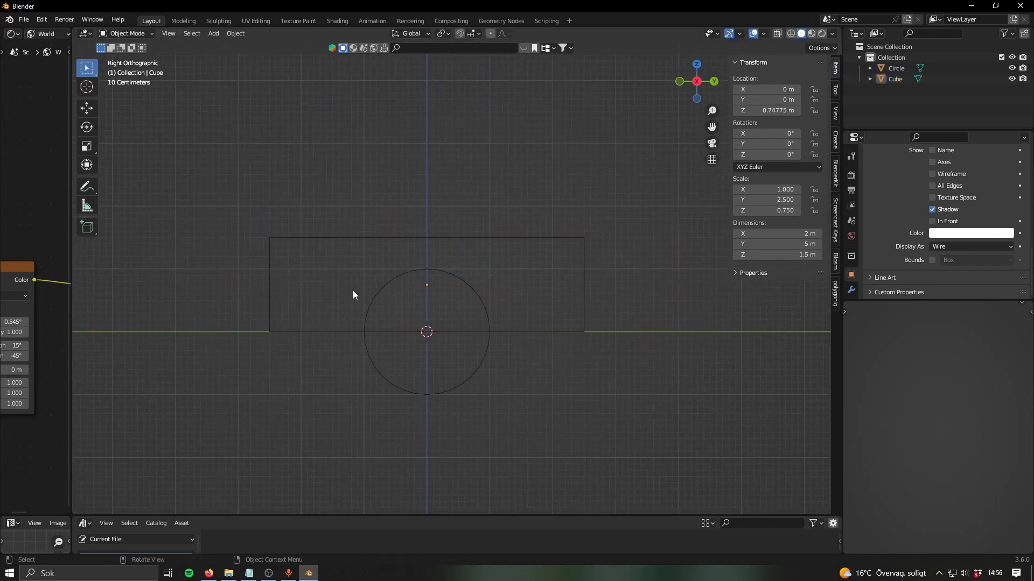
# - Shrink the circle to less than half its size in Edit Mode and move it about 1.61 m toward negative Y and 0.25 m up
pyautogui.keyDown('shift'); pyautogui.moveTo(353, 289); pyautogui.dragTo(388, 266, button='middle'); pyautogui.keyUp('shift')
pyautogui.scroll(3, 421, 279)
pyautogui.keyDown('shift'); pyautogui.moveTo(329, 320); pyautogui.dragTo(376, 317, button='middle'); pyautogui.keyUp('shift')
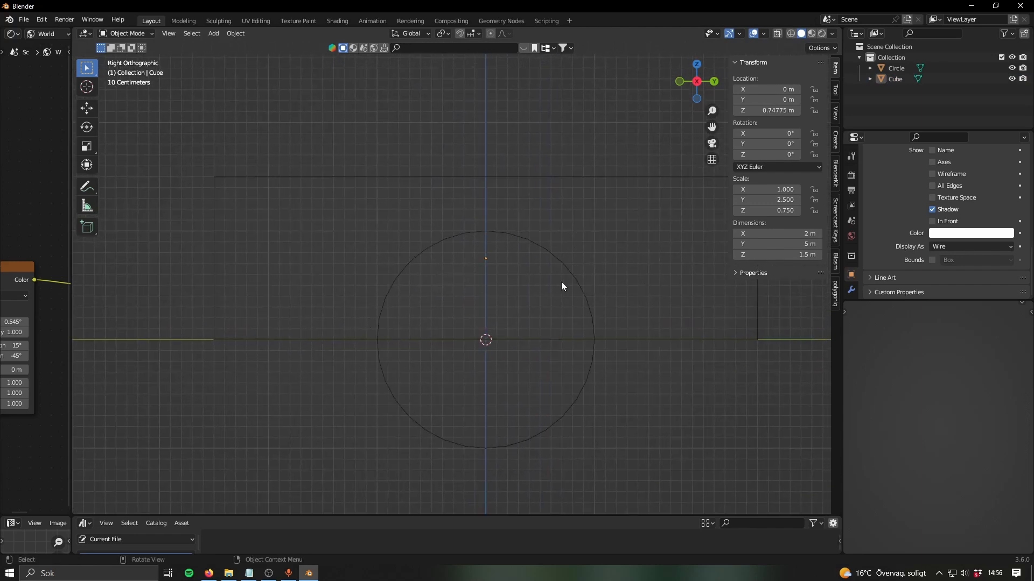
pyautogui.click(586, 289)
pyautogui.keyDown('shift'); pyautogui.moveTo(590, 298); pyautogui.dragTo(511, 305, button='middle'); pyautogui.keyUp('shift')
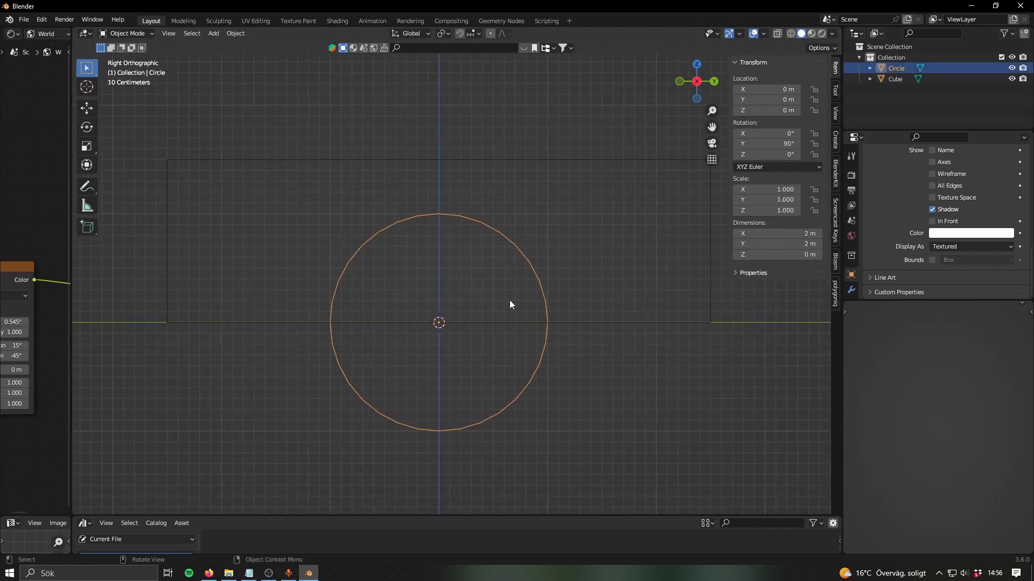
pyautogui.press('Tab')
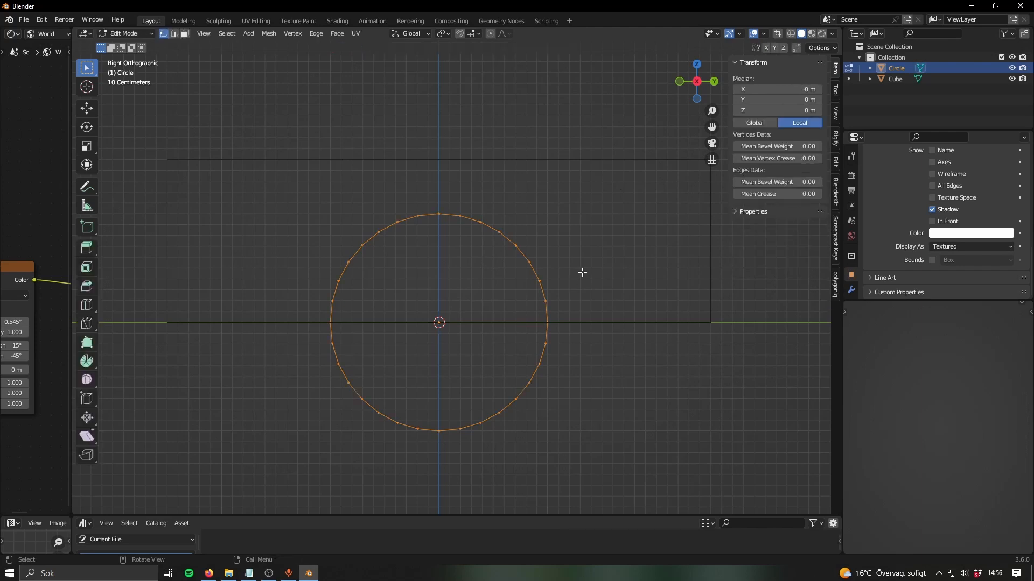
pyautogui.press('s')
pyautogui.click(512, 299)
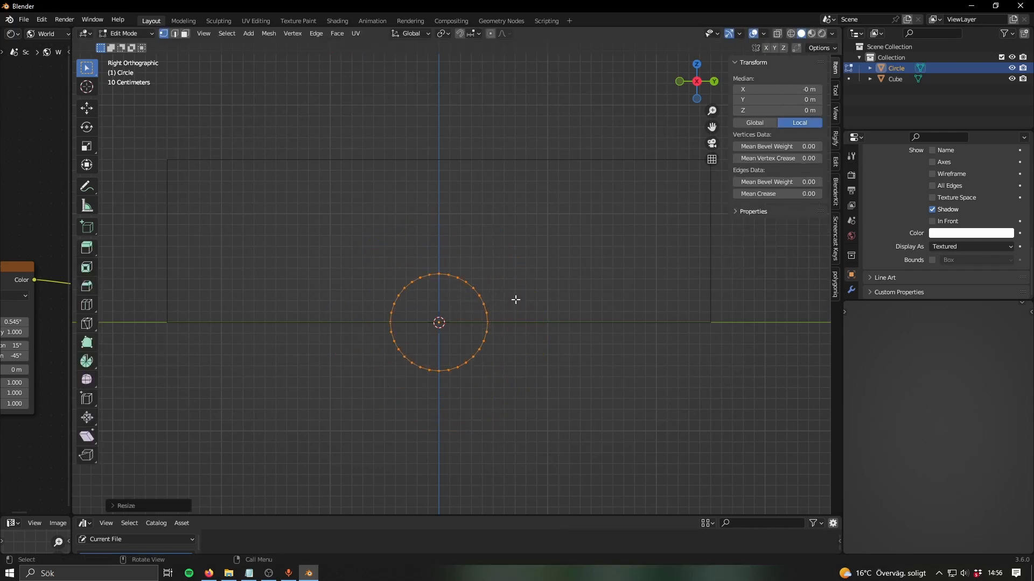
pyautogui.press('g')
pyautogui.click(638, 423)
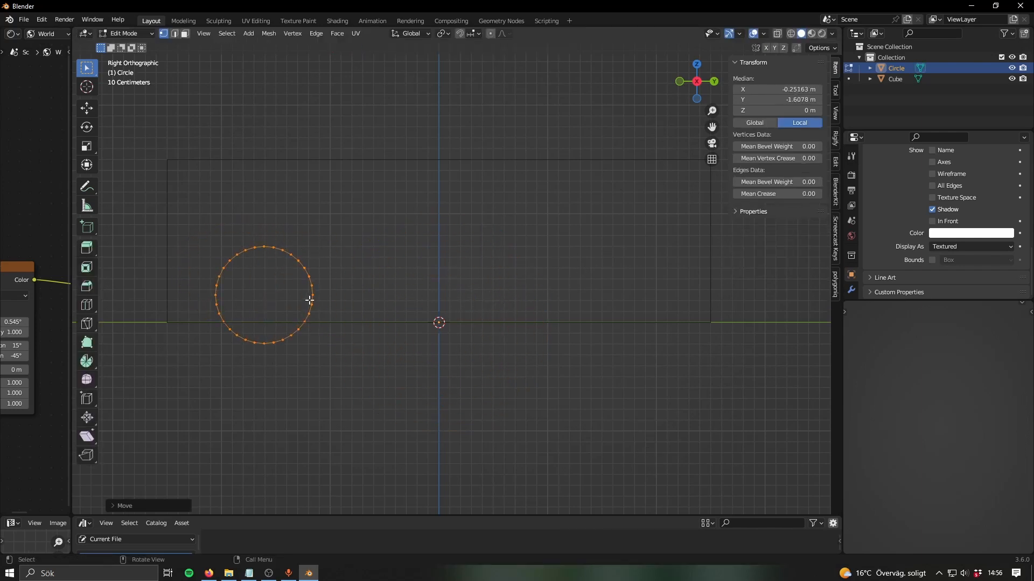
# - Duplicate the wheel circle about 3.34 m along positive Y for the second wheel arch
pyautogui.hotkey('shift', 'd')
pyautogui.press('y')
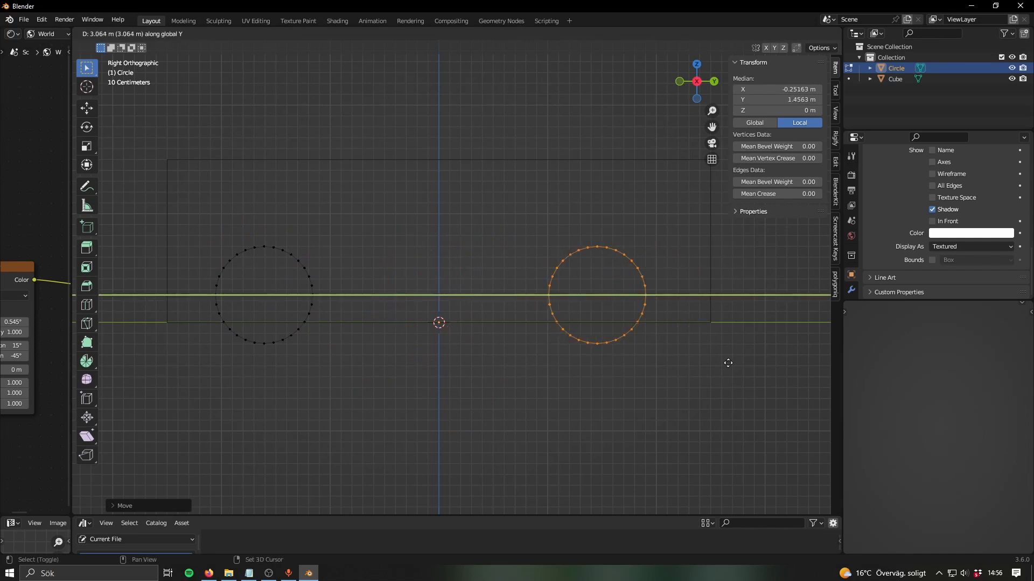
pyautogui.click(240, 431)
pyautogui.keyDown('shift'); pyautogui.moveTo(373, 377); pyautogui.dragTo(403, 377, button='middle'); pyautogui.keyUp('shift')
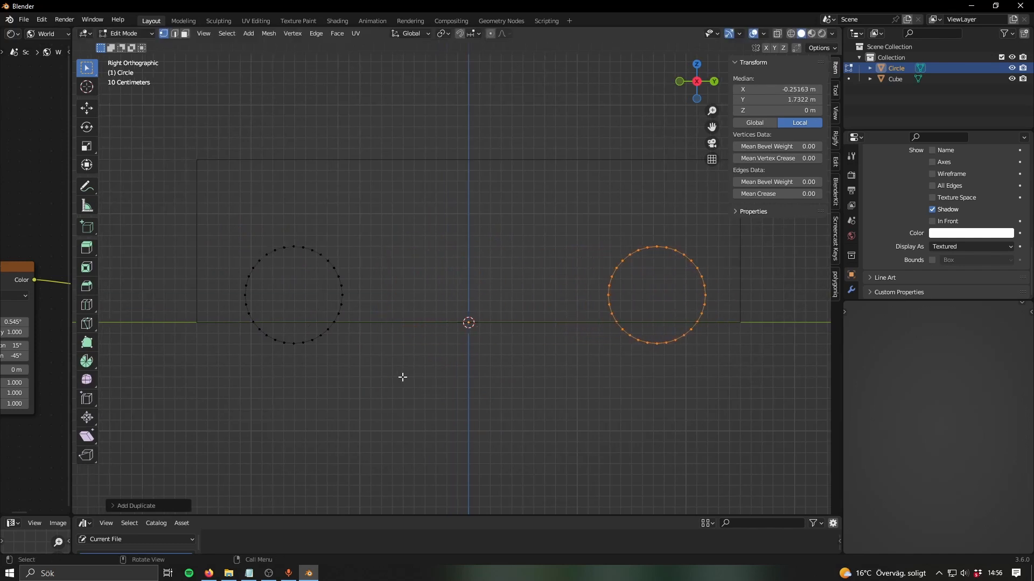
# - Delete the vertices of both circles at and below the ground line, leaving two open wheel arches
pyautogui.moveTo(251, 292); pyautogui.dragTo(232, 362)
pyautogui.moveTo(435, 408); pyautogui.dragTo(247, 347)
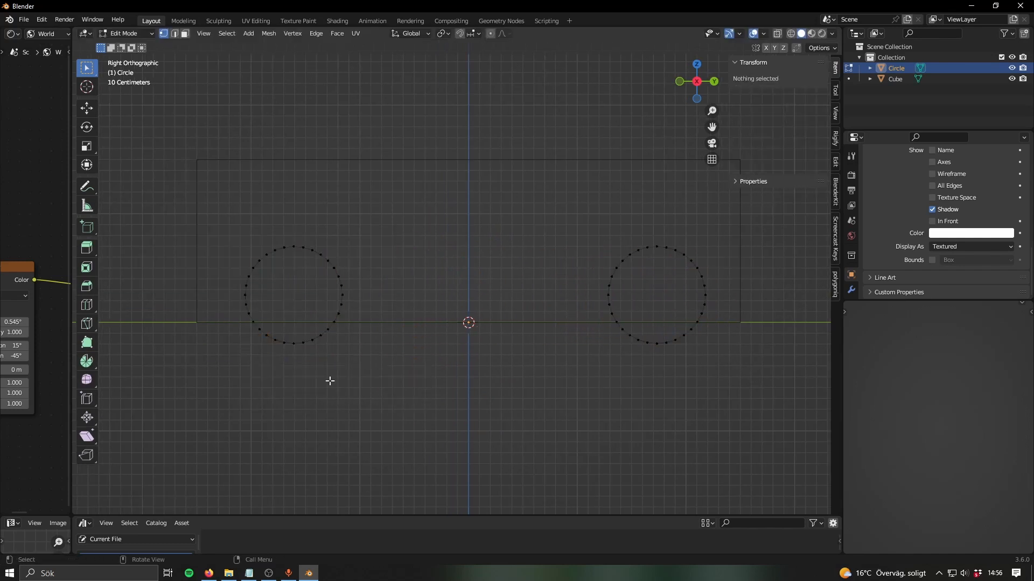
pyautogui.moveTo(785, 429); pyautogui.dragTo(183, 319)
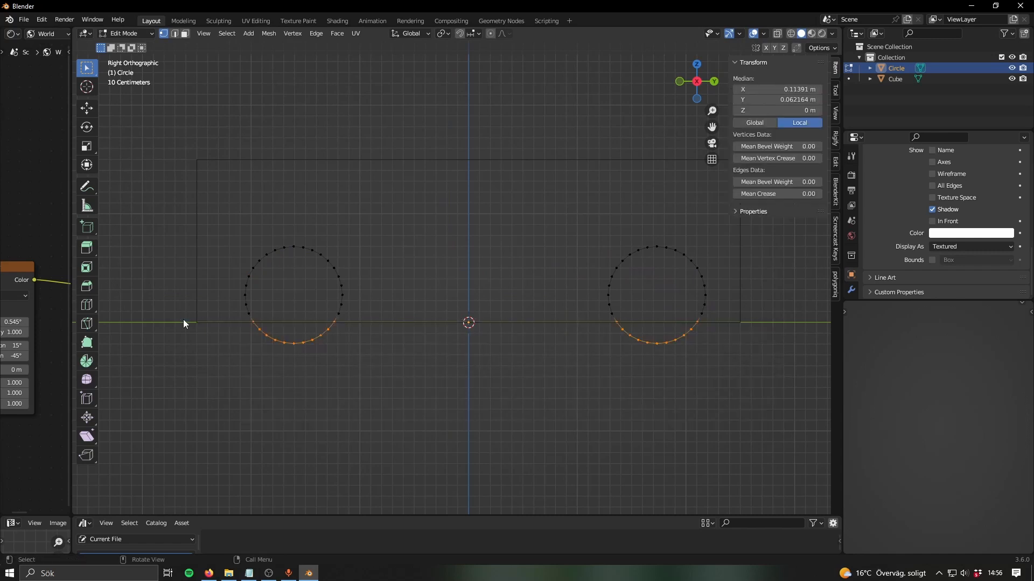
pyautogui.press('x')
pyautogui.click(183, 322)
# - Join the facing lower ends of the two wheel arches with a straight edge as the sill
pyautogui.click(339, 315)
pyautogui.keyDown('shift'); pyautogui.click(612, 314); pyautogui.keyUp('shift')
pyautogui.press('f')
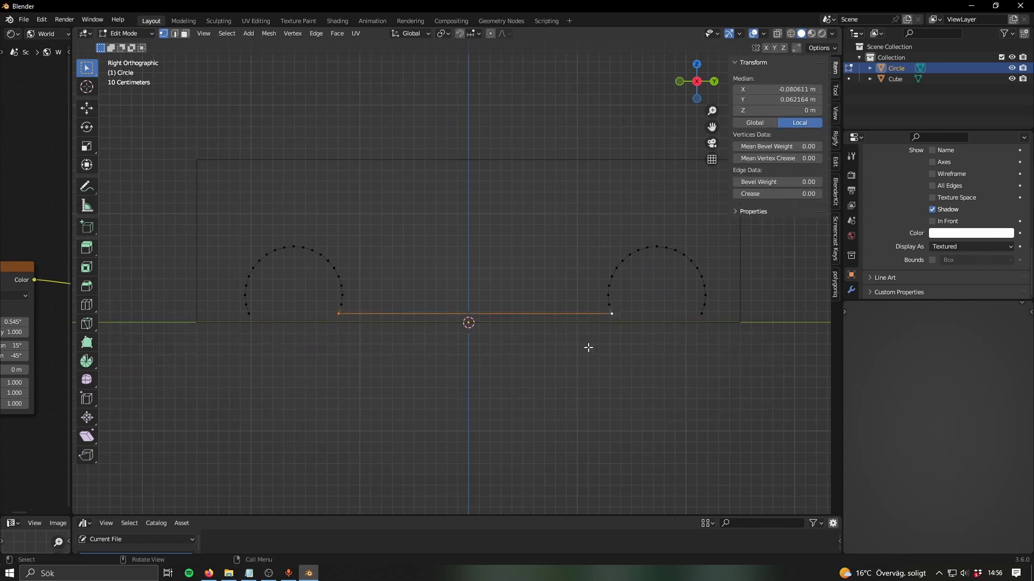
# - Extrude the negative-Y arch's outer lower end outward to about Y -2.85 m, up the nose and back over the arch to about 0.88 m high
pyautogui.click(252, 335)
pyautogui.press('e')
pyautogui.click(162, 333)
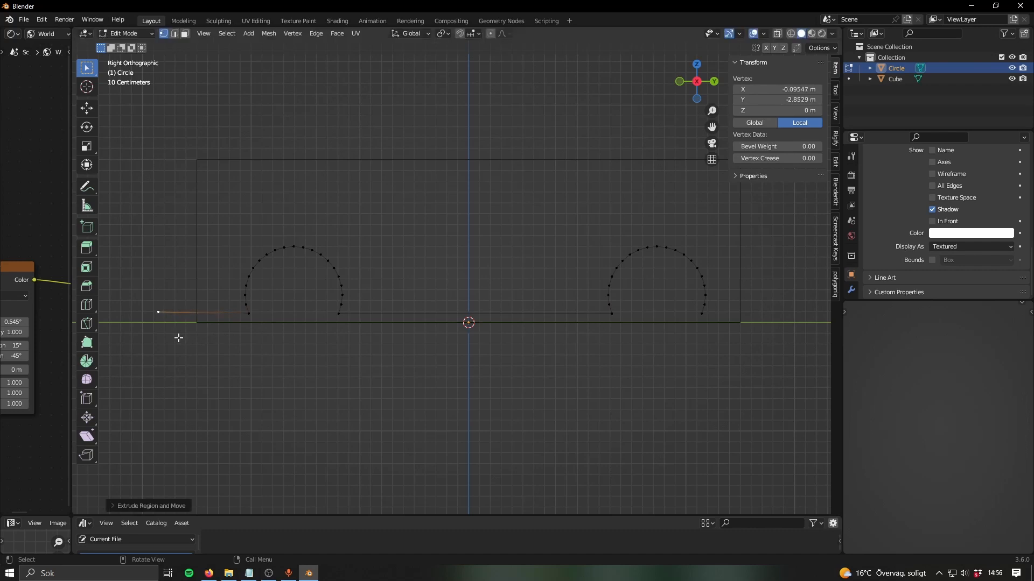
pyautogui.press('e')
pyautogui.click(239, 257)
pyautogui.press('g')
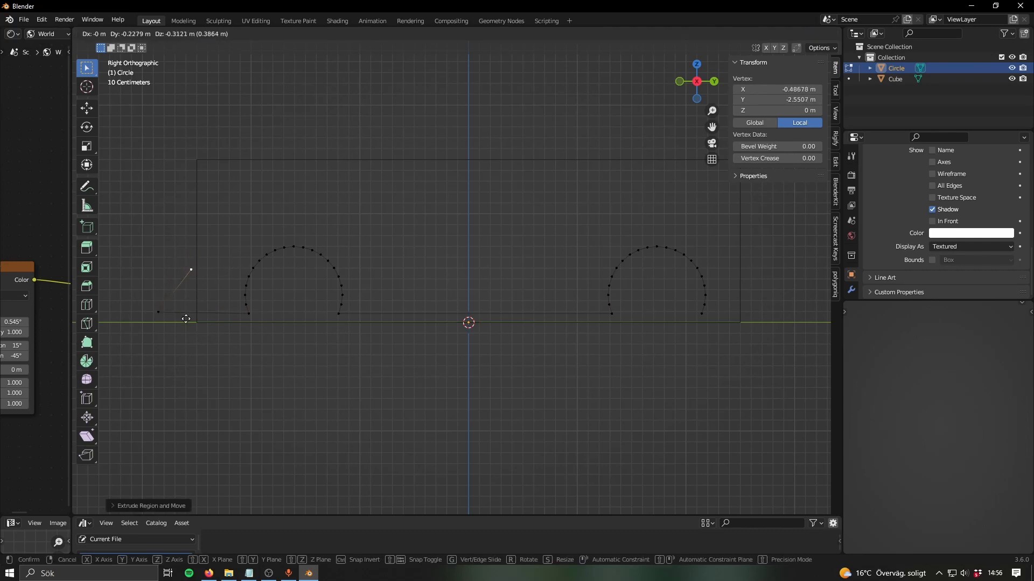
pyautogui.click(169, 332)
pyautogui.press('e')
pyautogui.click(222, 284)
pyautogui.press('e')
pyautogui.click(291, 266)
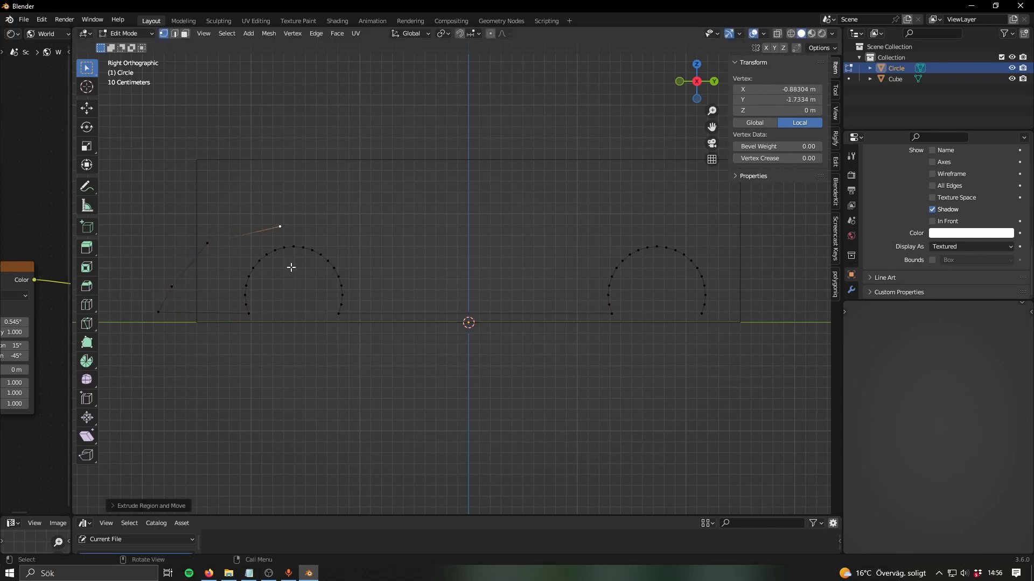
# - Continue extruding the upper outline over the positive-Y arch and down the tail to that arch's outer lower end
pyautogui.press('e')
pyautogui.click(585, 281)
pyautogui.press('e')
pyautogui.click(679, 262)
pyautogui.press('e')
pyautogui.click(753, 267)
pyautogui.press('e')
pyautogui.click(746, 351)
pyautogui.press('e')
pyautogui.click(712, 330)
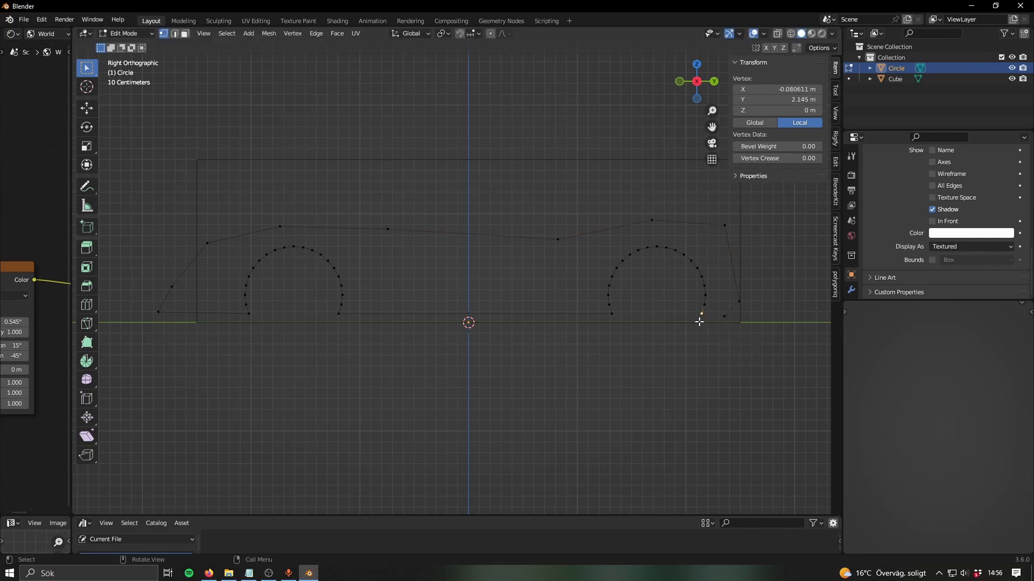
# - Move the entire side outline about 0.82 m along X toward the side of the wire box
pyautogui.moveTo(699, 348); pyautogui.dragTo(476, 384, button='middle')
pyautogui.press('a')
pyautogui.press('g')
pyautogui.press('z')
pyautogui.click(549, 376)
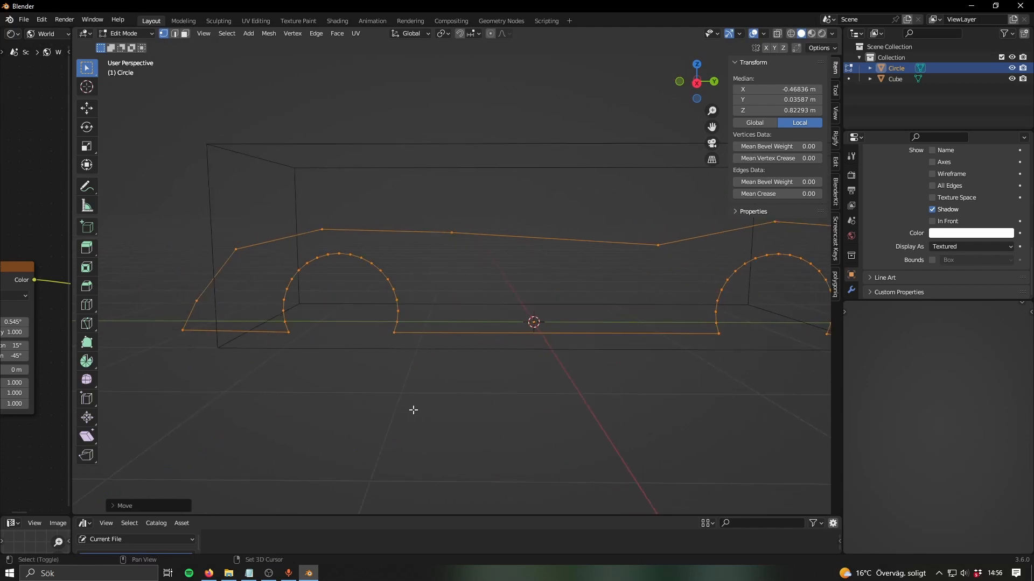
# - Fill a four-sided face between the lower nose edge and the lowest segment of the adjacent wheel arch
pyautogui.click(467, 394)
pyautogui.keyDown('shift'); pyautogui.moveTo(415, 408); pyautogui.dragTo(457, 367, button='middle'); pyautogui.keyUp('shift')
pyautogui.scroll(1, 460, 367)
pyautogui.click(481, 310)
pyautogui.keyDown('shift'); pyautogui.click(486, 324); pyautogui.keyUp('shift')
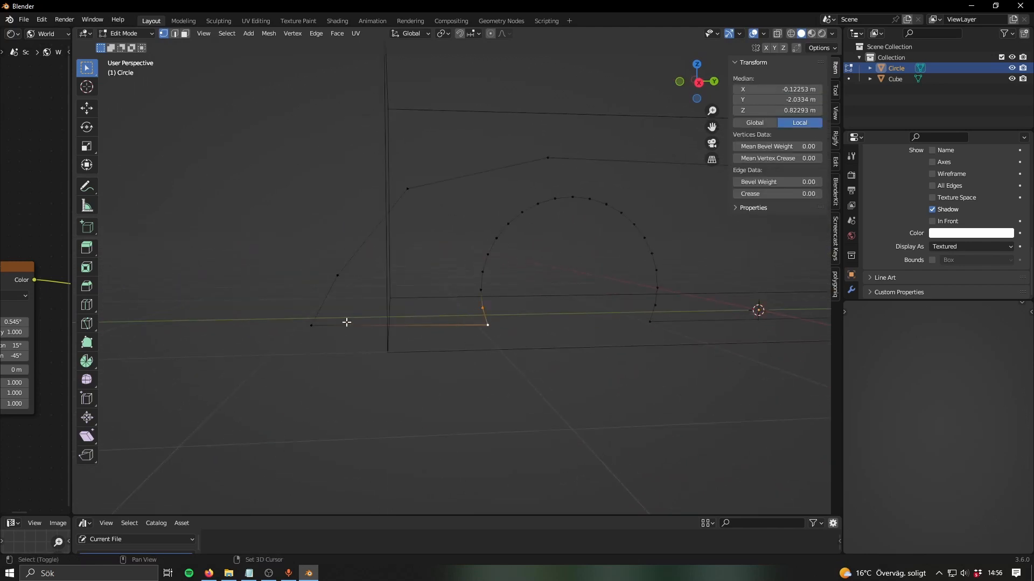
pyautogui.press('f')
pyautogui.hotkey('ctrl', 'z')
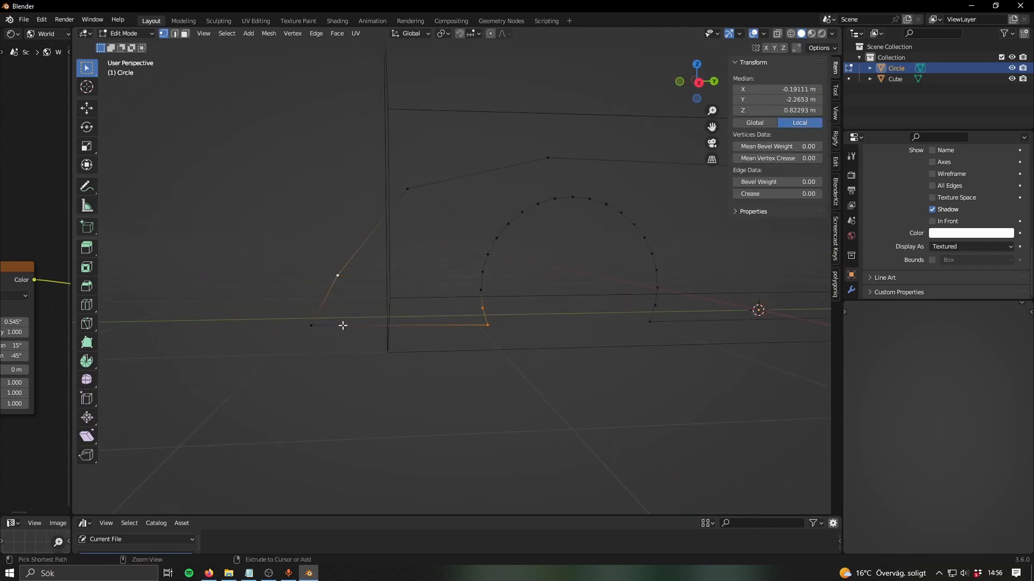
pyautogui.press('f')
pyautogui.scroll(3, 376, 326)
pyautogui.click(353, 321)
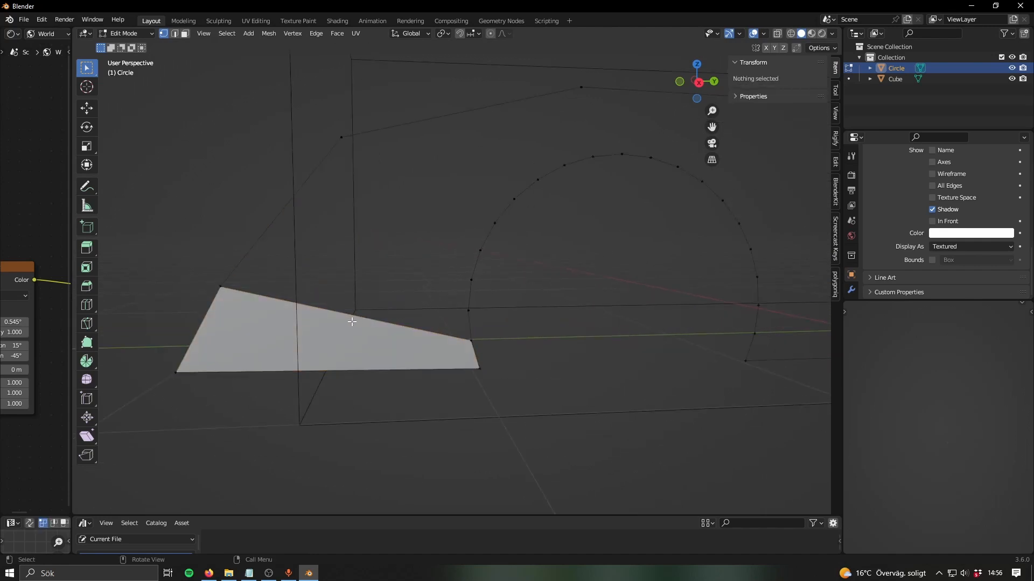
# - Fill the adjoining face above it, up to the next corner of the nose outline
pyautogui.click(290, 304)
pyautogui.press('f')
pyautogui.press('f')
pyautogui.scroll(-3, 328, 353)
pyautogui.keyDown('shift'); pyautogui.moveTo(523, 328); pyautogui.dragTo(348, 334, button='middle'); pyautogui.keyUp('shift')
pyautogui.press('f')
pyautogui.press('f')
pyautogui.hotkey('ctrl', 'z')
pyautogui.hotkey('ctrl', 'z')
# - Fill the rest of the side outline around both wheel arches with one face, and return to Object Mode
pyautogui.press('Tab')
pyautogui.press('Tab')
pyautogui.press('a')
pyautogui.press('Tab')
pyautogui.press('Tab')
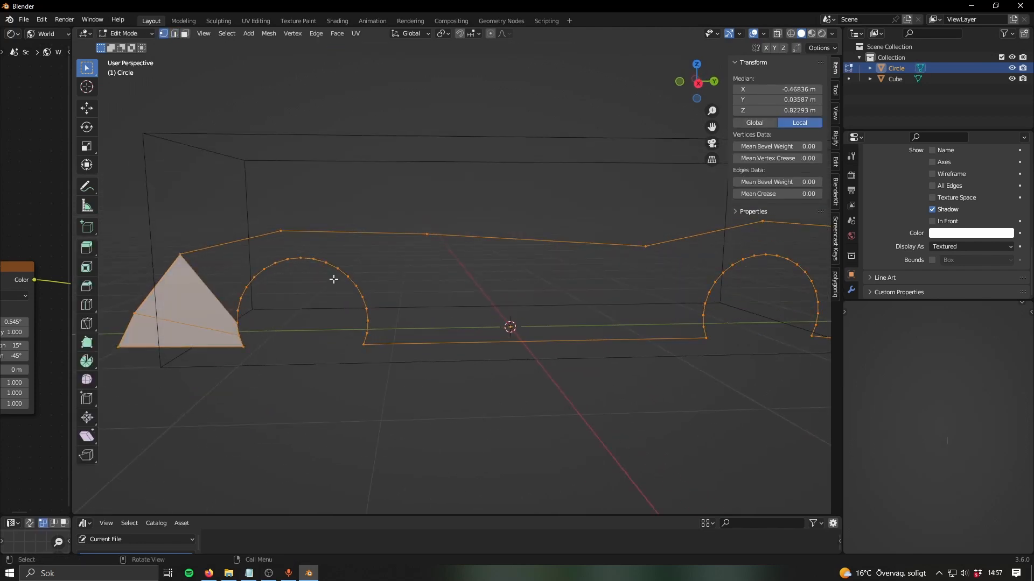
pyautogui.press('f')
pyautogui.press('Tab')
pyautogui.moveTo(341, 374); pyautogui.dragTo(425, 382, button='middle')
pyautogui.press('a')
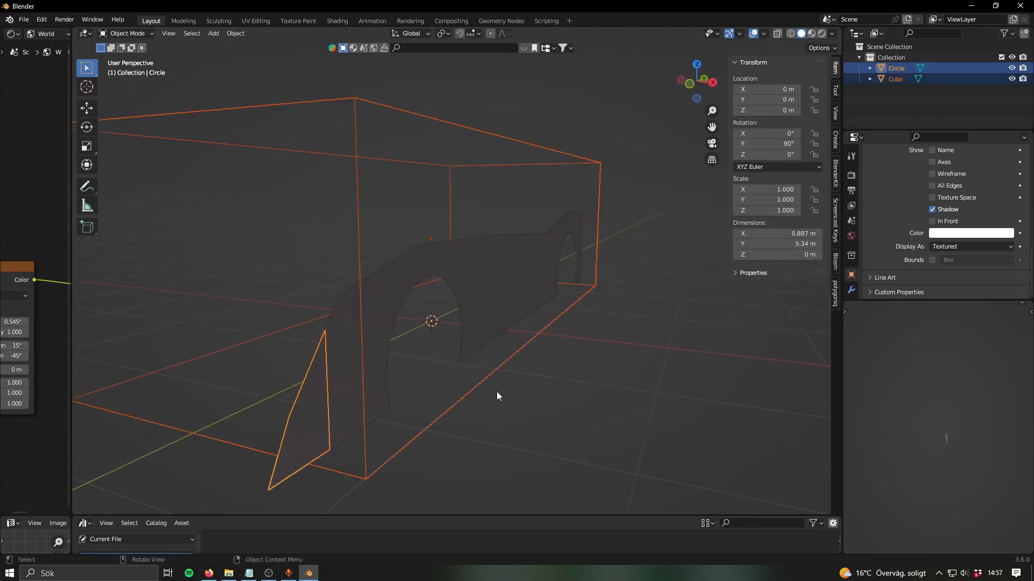
pyautogui.moveTo(497, 392); pyautogui.dragTo(461, 386, button='middle')
pyautogui.press('Tab')
pyautogui.press('Tab')
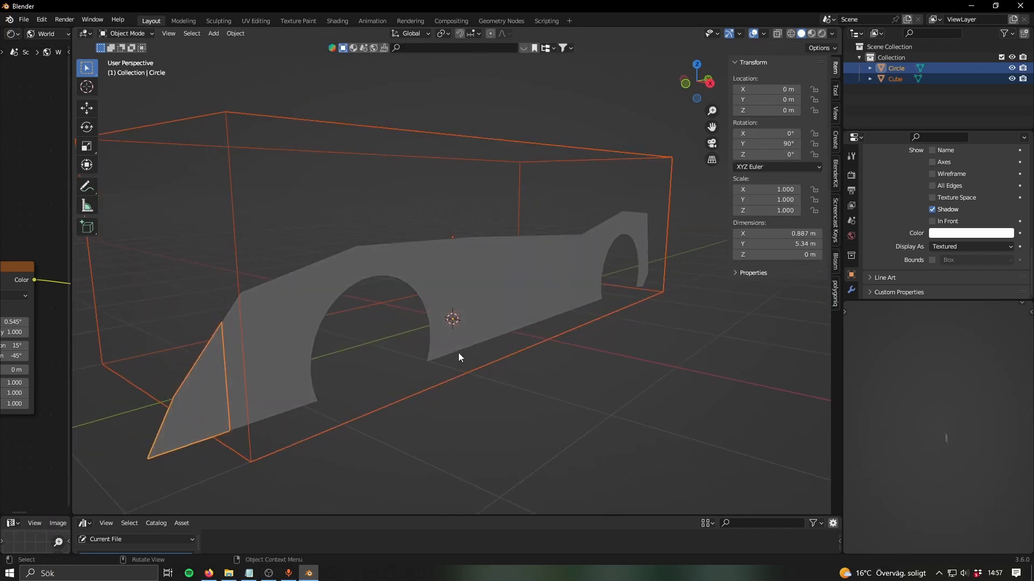
pyautogui.press('Tab')
pyautogui.press('Tab')
# - Extrude the whole side profile about 2.16 m along X into a solid body across the box, and return to Object Mode
pyautogui.click(458, 291)
pyautogui.press('Tab')
pyautogui.moveTo(458, 293); pyautogui.dragTo(481, 304, button='middle')
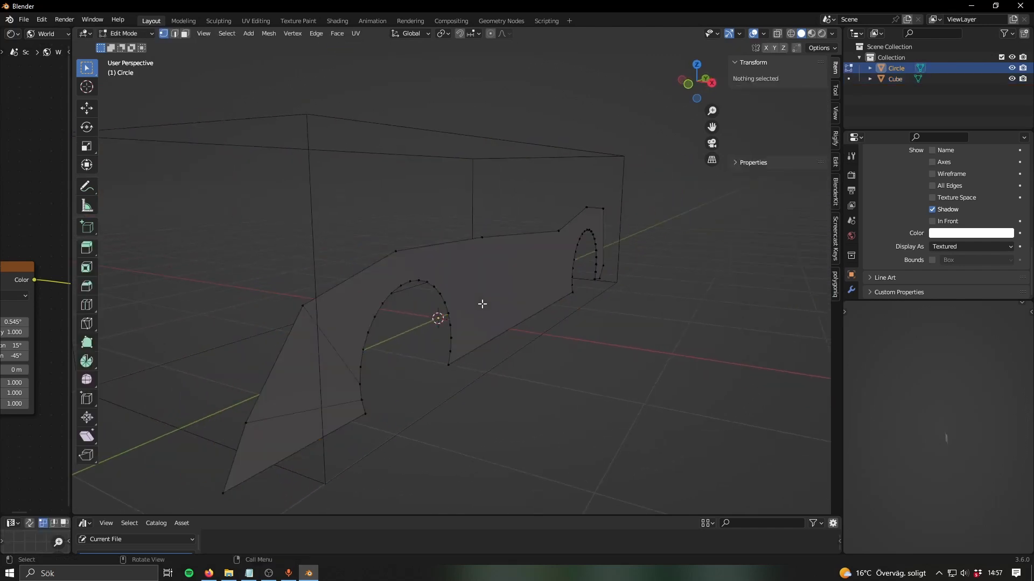
pyautogui.press('a')
pyautogui.press('e')
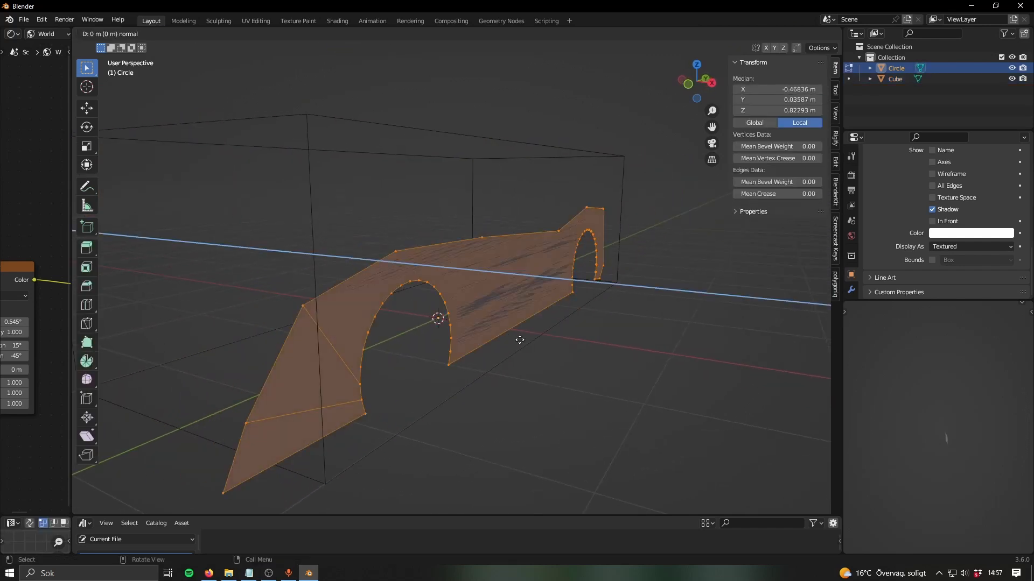
pyautogui.press('x')
pyautogui.click(343, 365)
pyautogui.scroll(-4, 479, 398)
pyautogui.press('Tab')
# - Examine the extruded car body against the wire box from several angles and from the side with nothing selected
pyautogui.moveTo(541, 400); pyautogui.dragTo(480, 396, button='middle')
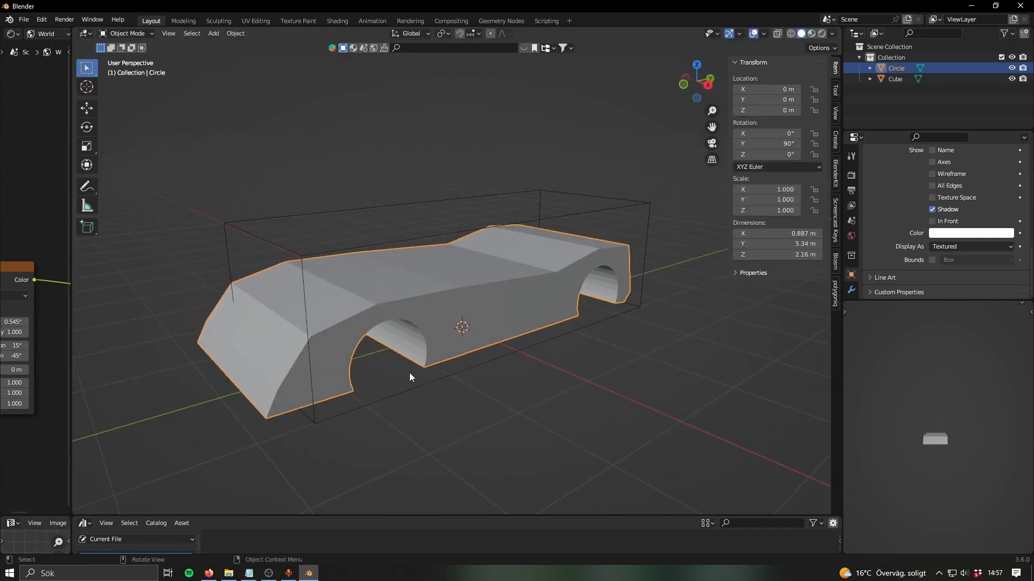
pyautogui.moveTo(409, 373); pyautogui.dragTo(489, 356, button='middle')
pyautogui.press('Tab')
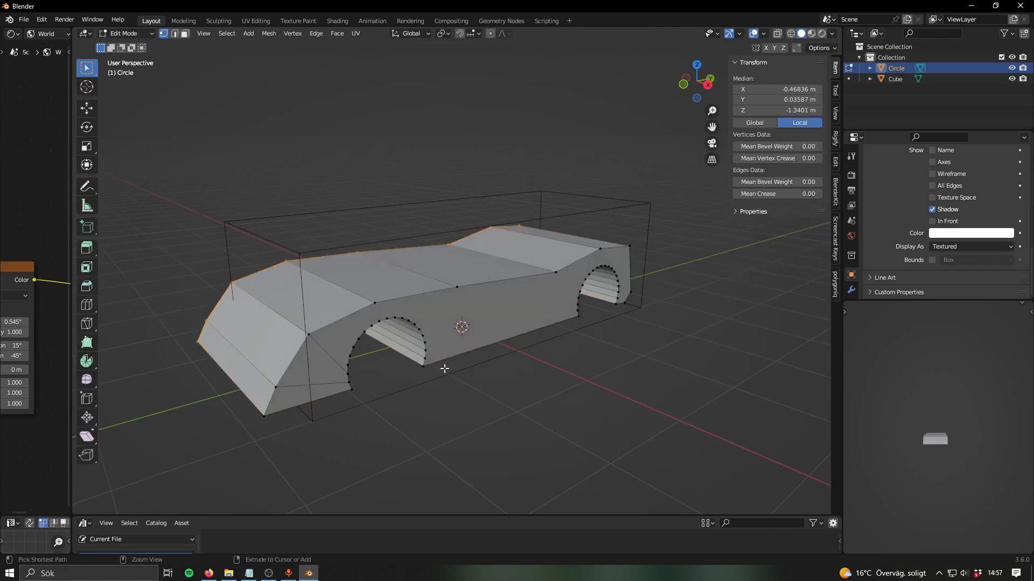
pyautogui.hotkey('alt', 'a')
pyautogui.moveTo(446, 362); pyautogui.dragTo(464, 418, button='middle')
pyautogui.click(699, 84)
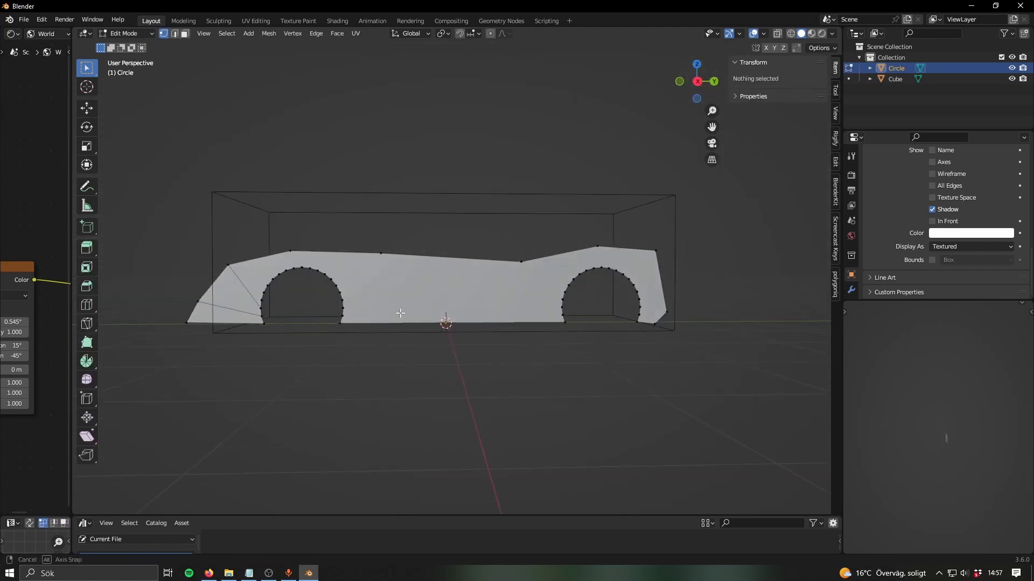
# - Start over in an empty scene and add a mesh circle at the origin
pyautogui.hotkey('ctrl', 'o')
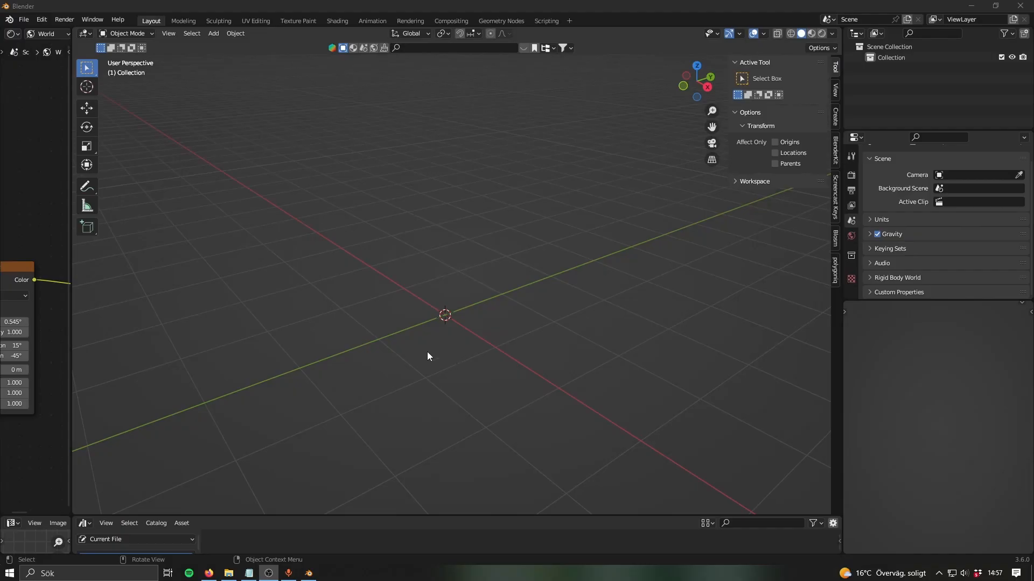
pyautogui.hotkey('shift', 'a')
pyautogui.moveTo(434, 353)
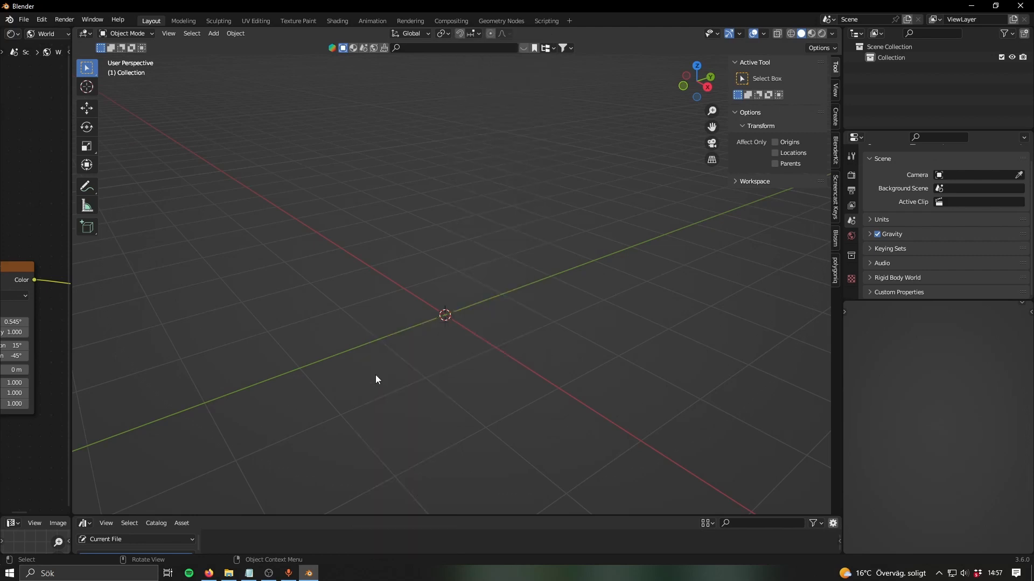
pyautogui.hotkey('shift', 'a')
pyautogui.moveTo(338, 345)
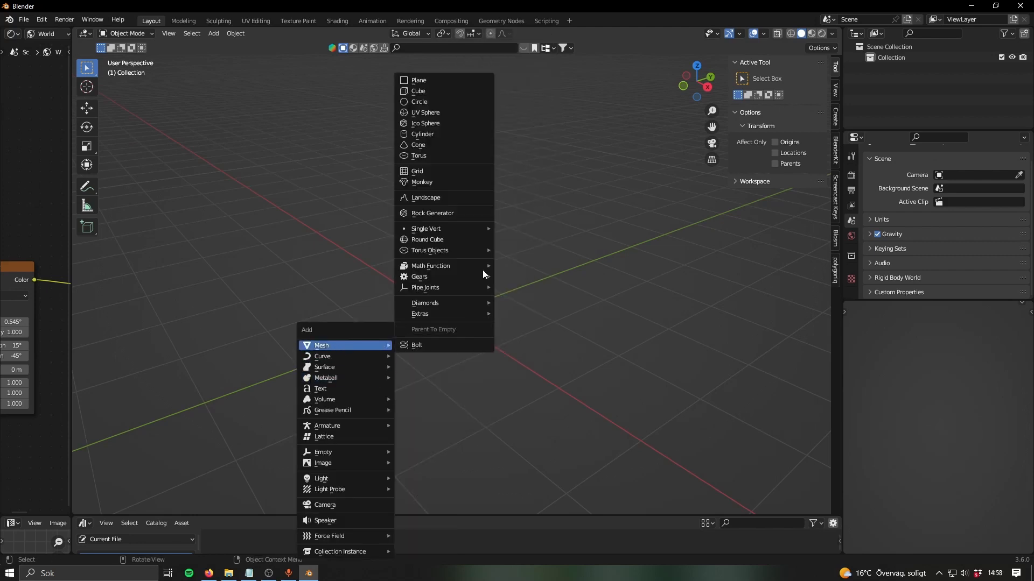
pyautogui.click(428, 102)
pyautogui.press('r')
pyautogui.press('y')
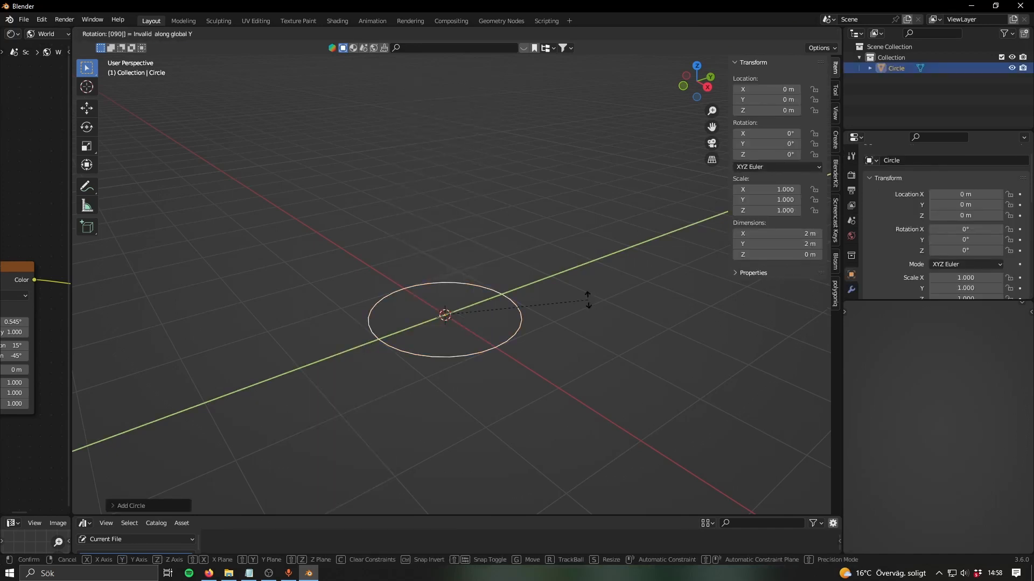
pyautogui.press('Escape')
pyautogui.press('r')
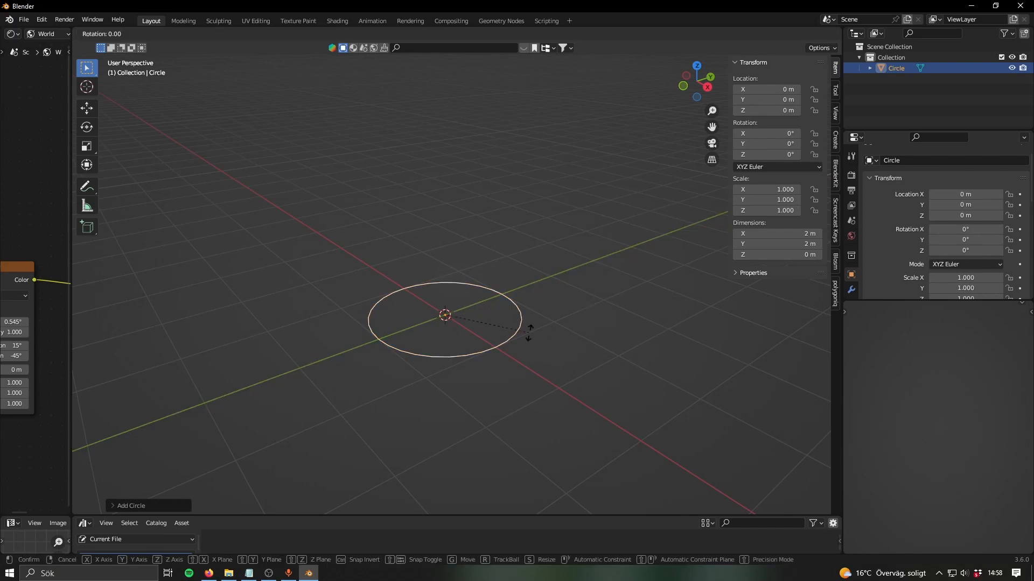
pyautogui.press('Escape')
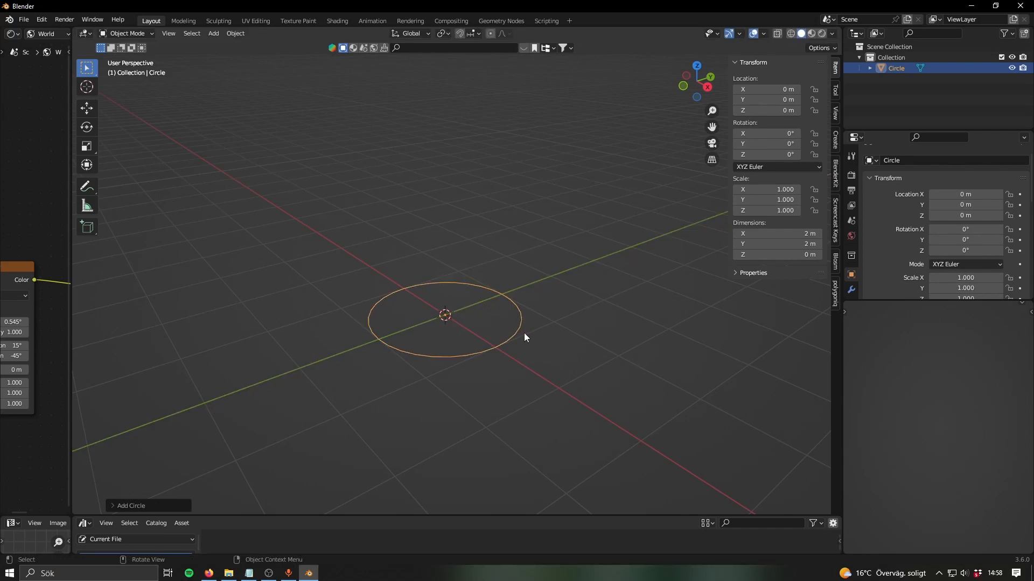
# - Rotate the circle 90° about Y and shrink its mesh to about 0.2 of its size in Edit Mode
pyautogui.write('ry90')
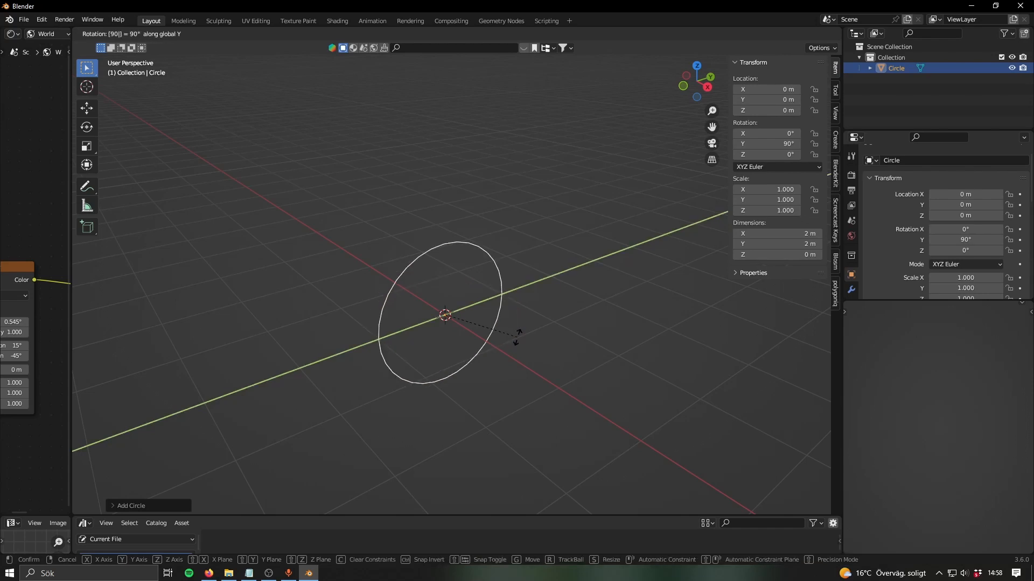
pyautogui.press('Return')
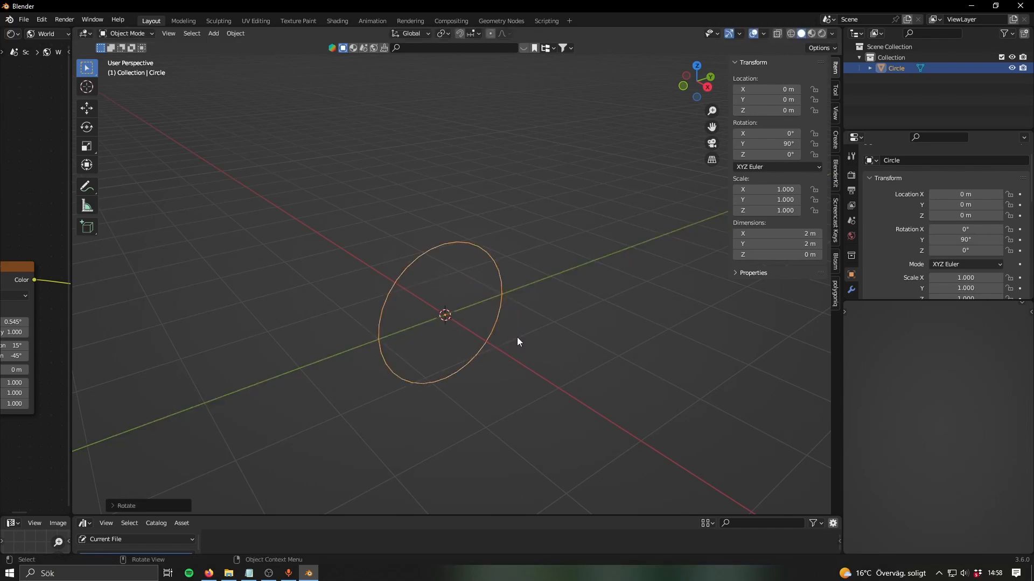
pyautogui.click(706, 86)
pyautogui.press('Tab')
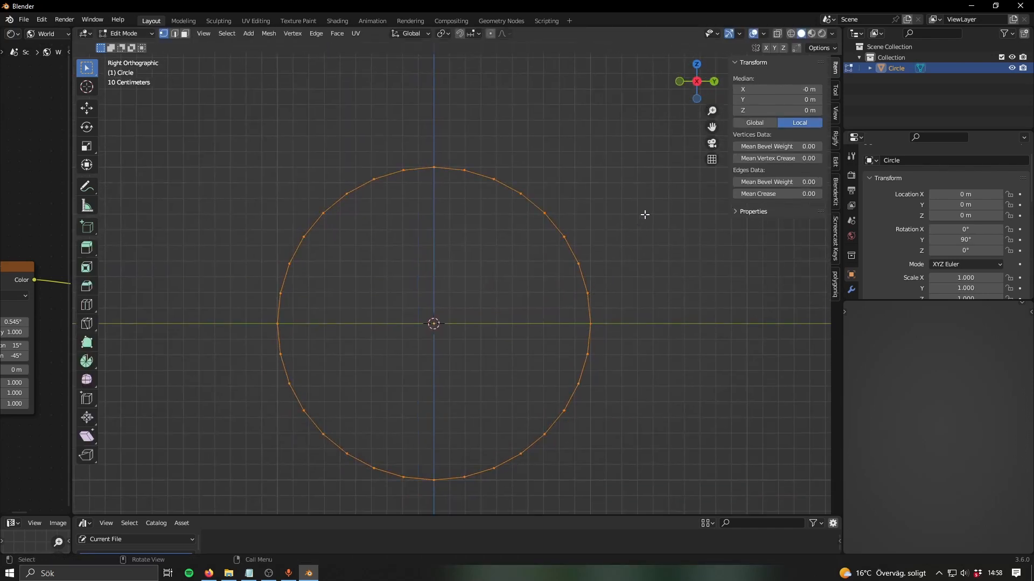
pyautogui.press('s')
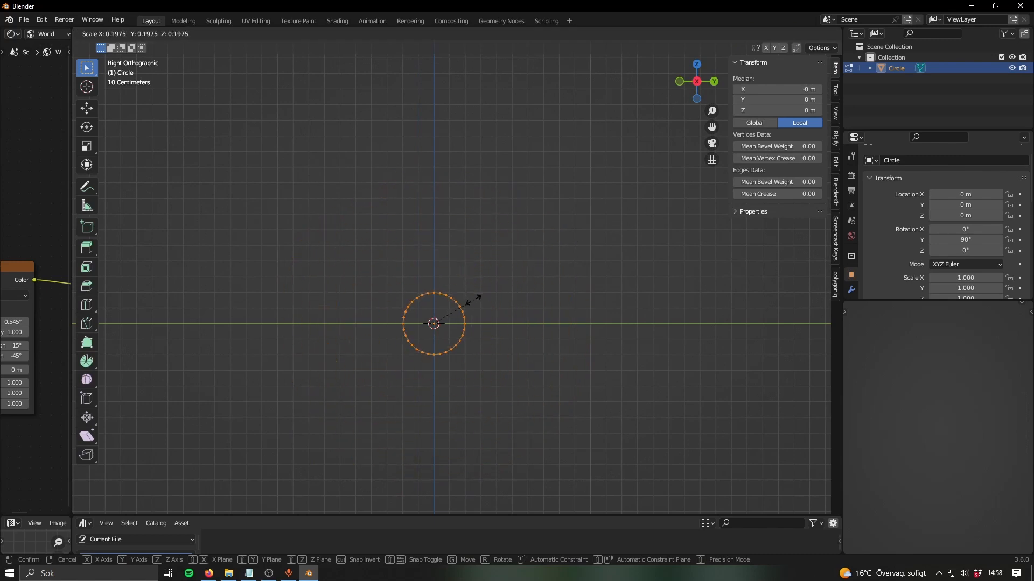
pyautogui.click(466, 310)
pyautogui.keyDown('shift'); pyautogui.moveTo(483, 325); pyautogui.dragTo(414, 310, button='middle'); pyautogui.keyUp('shift')
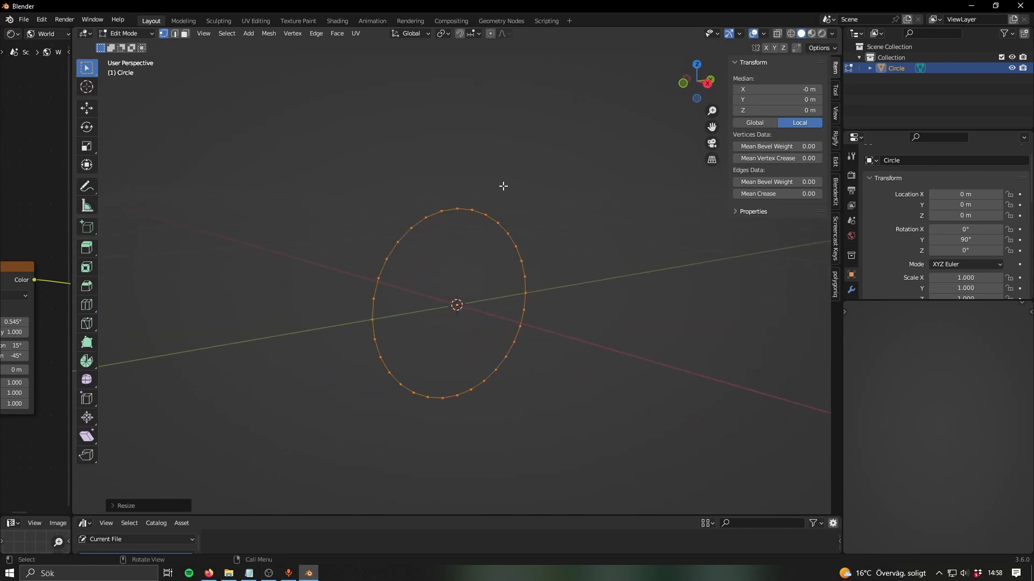
# - Extrude the circle about 0.09 m along X into an open ring
pyautogui.moveTo(375, 254); pyautogui.dragTo(516, 328, button='middle')
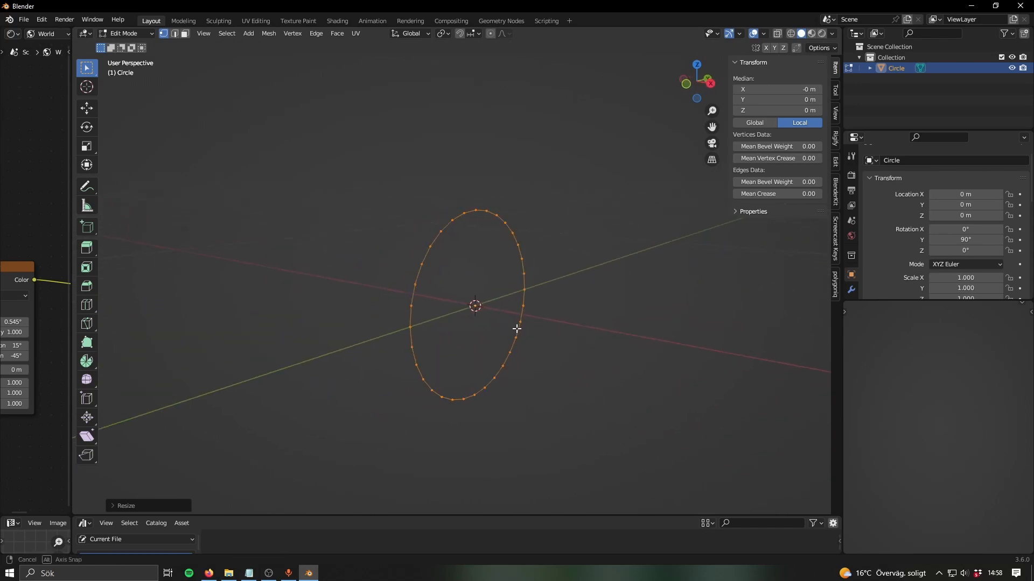
pyautogui.press('e')
pyautogui.press('y')
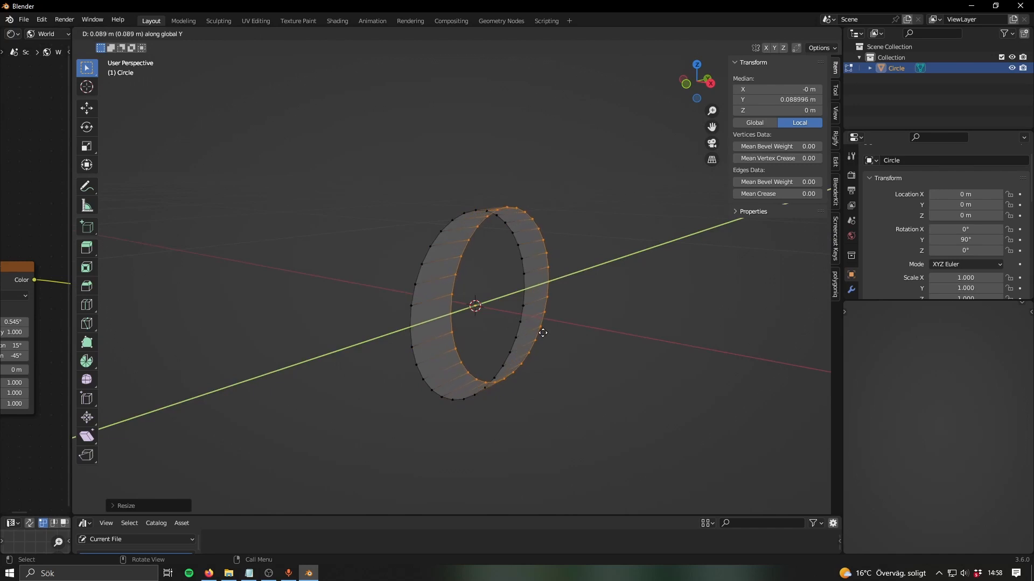
pyautogui.rightClick(525, 339)
pyautogui.press('g')
pyautogui.press('x')
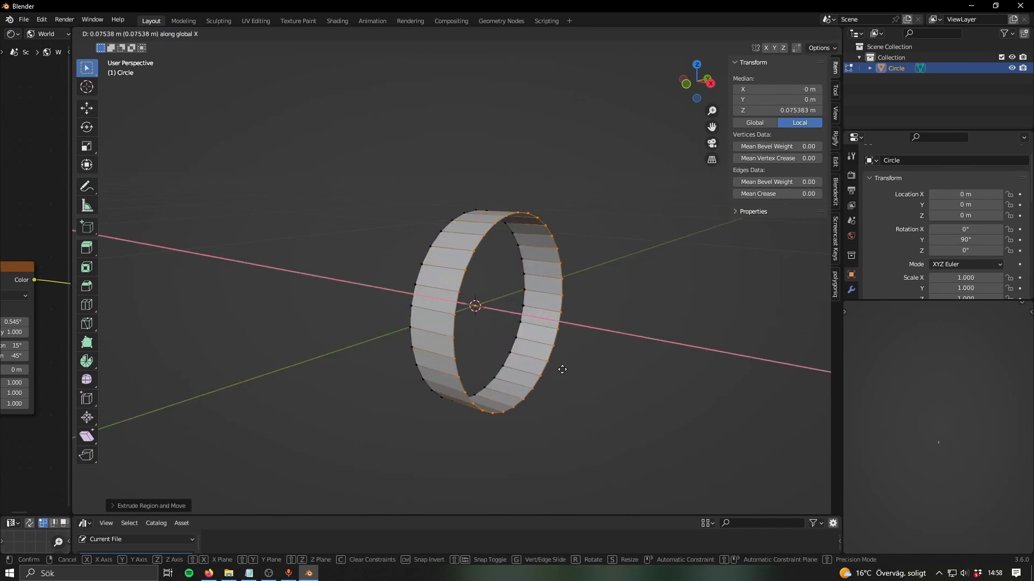
pyautogui.click(564, 371)
pyautogui.moveTo(544, 369); pyautogui.dragTo(417, 225, button='middle')
# - Select the front edge loop of the ring and extrude it inward into a flat face with a small central hole
pyautogui.click(537, 352)
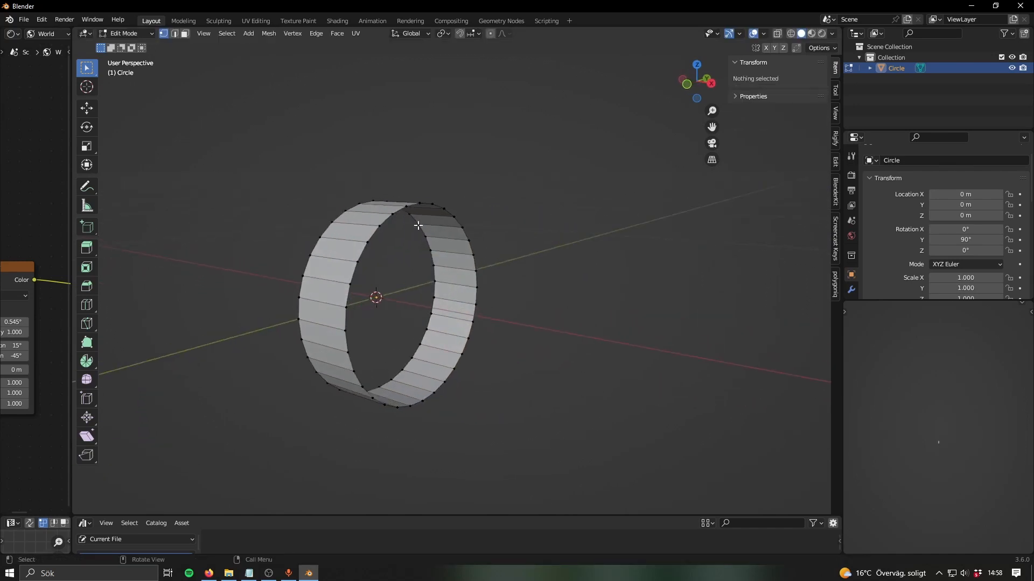
pyautogui.keyDown('alt'); pyautogui.click(403, 211); pyautogui.keyUp('alt')
pyautogui.keyDown('shift'); pyautogui.moveTo(517, 240); pyautogui.dragTo(529, 281, button='middle'); pyautogui.keyUp('shift')
pyautogui.moveTo(529, 281); pyautogui.dragTo(522, 302, button='middle')
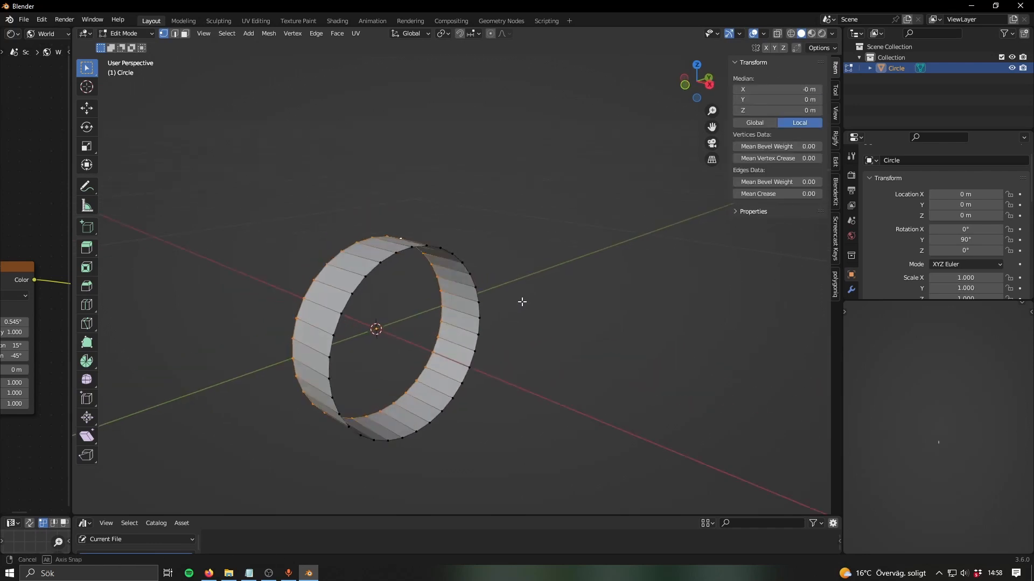
pyautogui.scroll(2, 452, 284)
pyautogui.press('3')
pyautogui.scroll(-4, 332, 341)
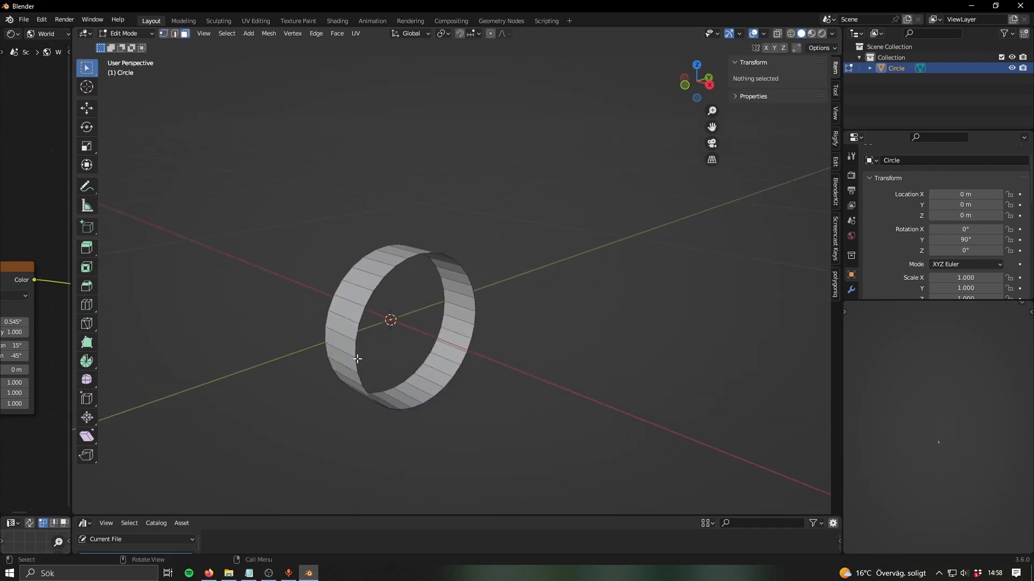
pyautogui.scroll(4, 430, 280)
pyautogui.press('1')
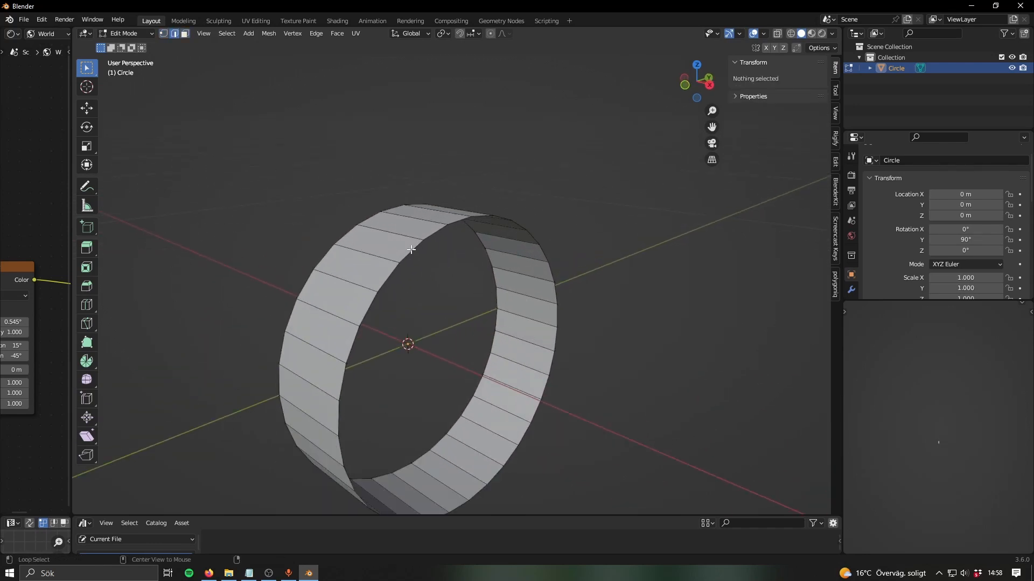
pyautogui.keyDown('alt'); pyautogui.click(411, 250); pyautogui.keyUp('alt')
pyautogui.moveTo(411, 250); pyautogui.dragTo(538, 258, button='middle')
pyautogui.press('s')
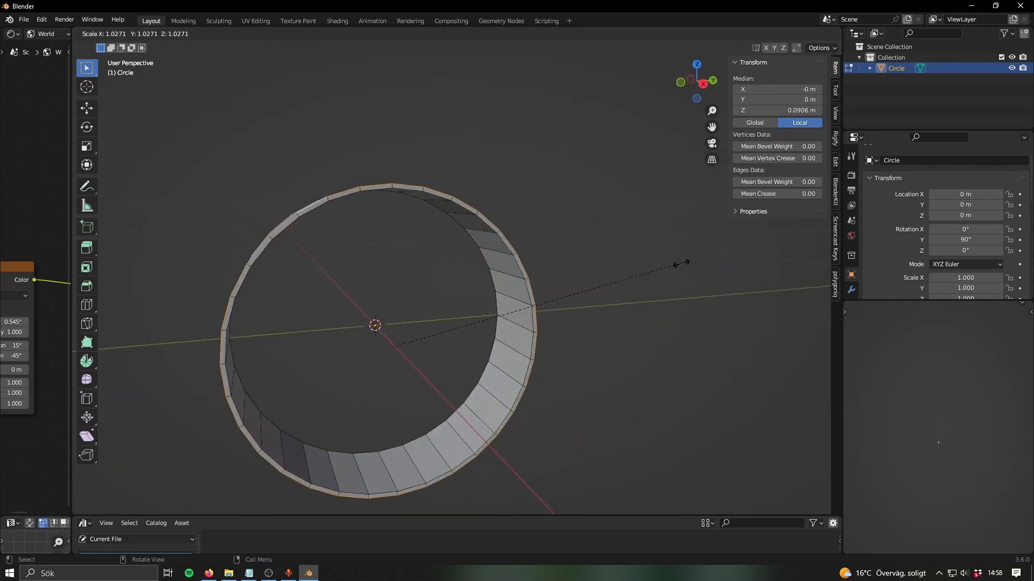
pyautogui.click(455, 344)
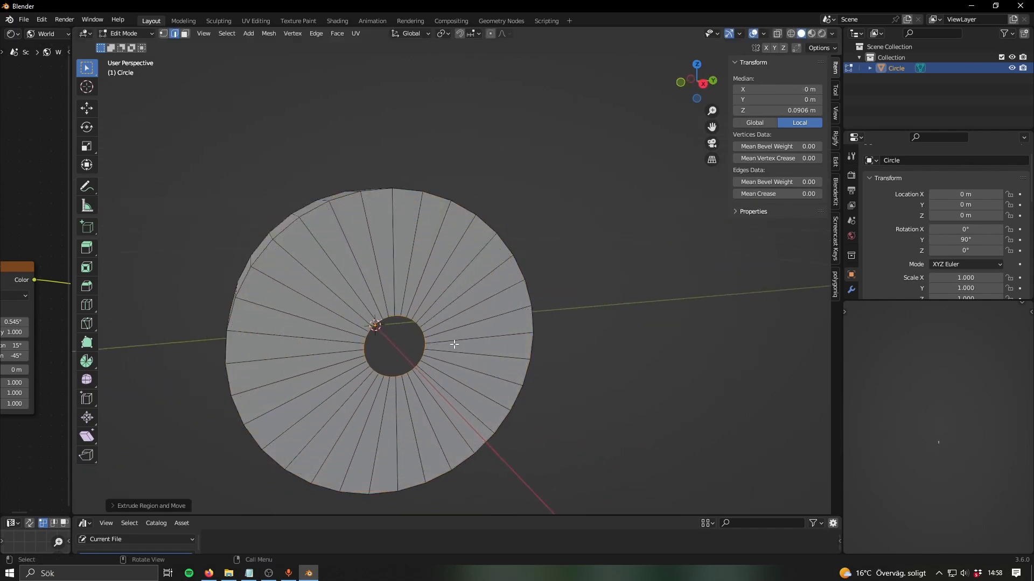
# - Fill the front face's central hole with Grid Fill and check the surface in Object Mode
pyautogui.scroll(4, 454, 344)
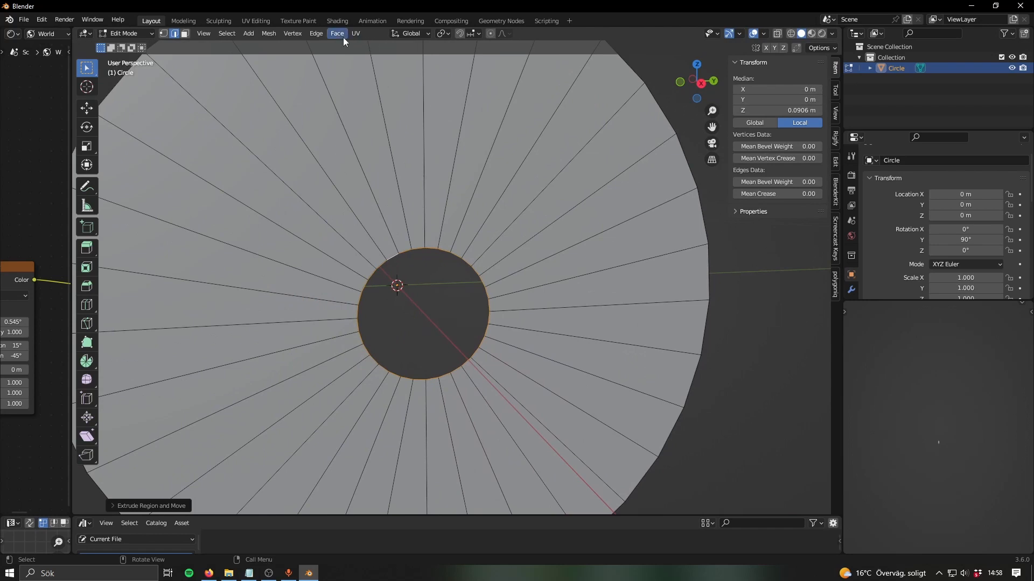
pyautogui.click(343, 35)
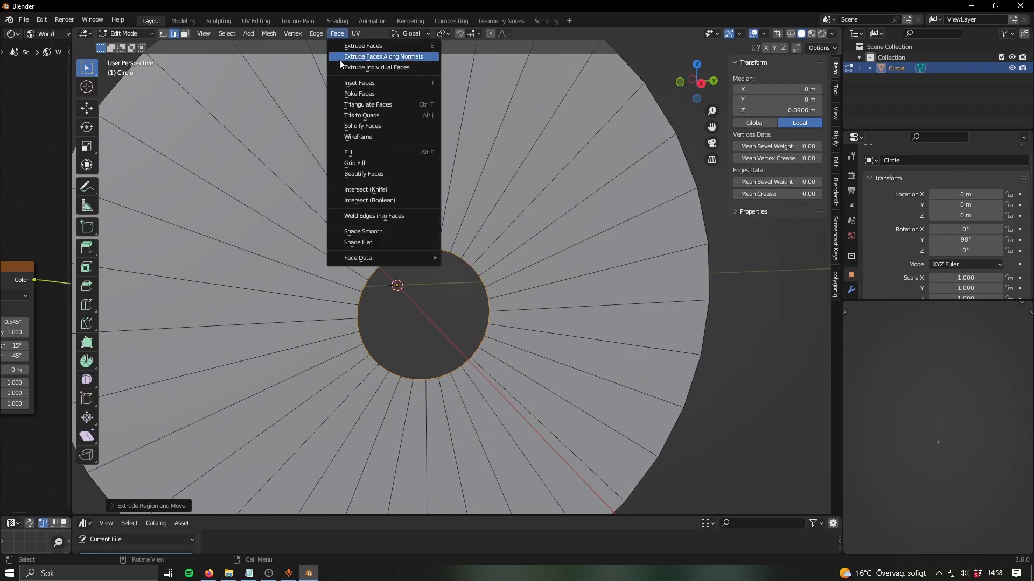
pyautogui.click(374, 167)
pyautogui.press('Tab')
pyautogui.moveTo(484, 302); pyautogui.dragTo(554, 334, button='middle')
pyautogui.scroll(-2, 521, 296)
pyautogui.press('Tab')
pyautogui.scroll(4, 552, 332)
pyautogui.scroll(-4, 479, 269)
# - Add a loop cut around the front face roughly midway between the hub and the rim, and check it in Object Mode
pyautogui.hotkey('ctrl', 'r')
pyautogui.click(468, 236)
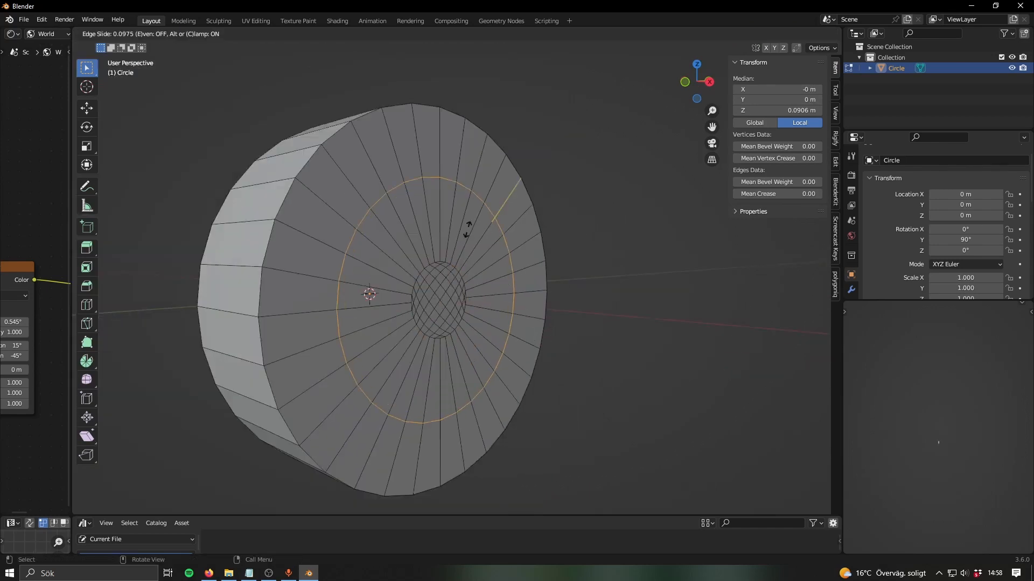
pyautogui.click(449, 239)
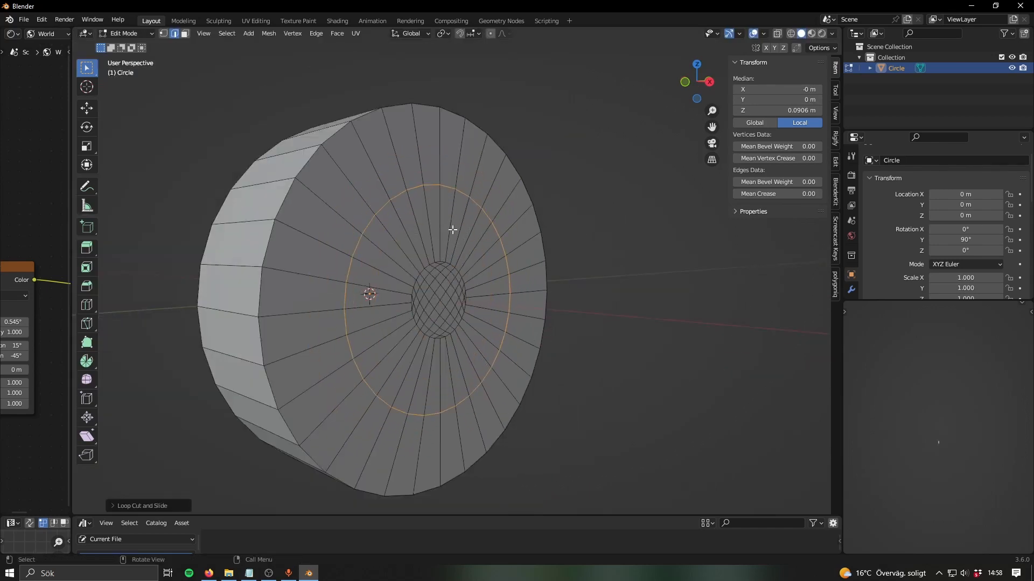
pyautogui.press('Tab')
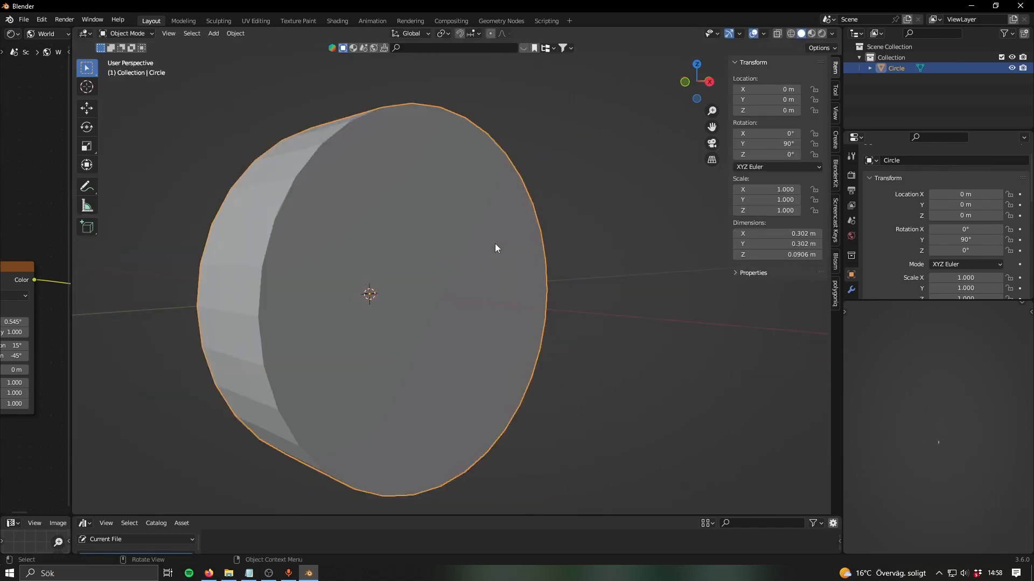
# - Add three evenly spaced loop cuts inside the mid loop and further evenly spaced loop cuts between it and the rim
pyautogui.press('Tab')
pyautogui.hotkey('ctrl', 'r')
pyautogui.scroll(2, 459, 227)
pyautogui.click(460, 225)
pyautogui.rightClick(457, 153)
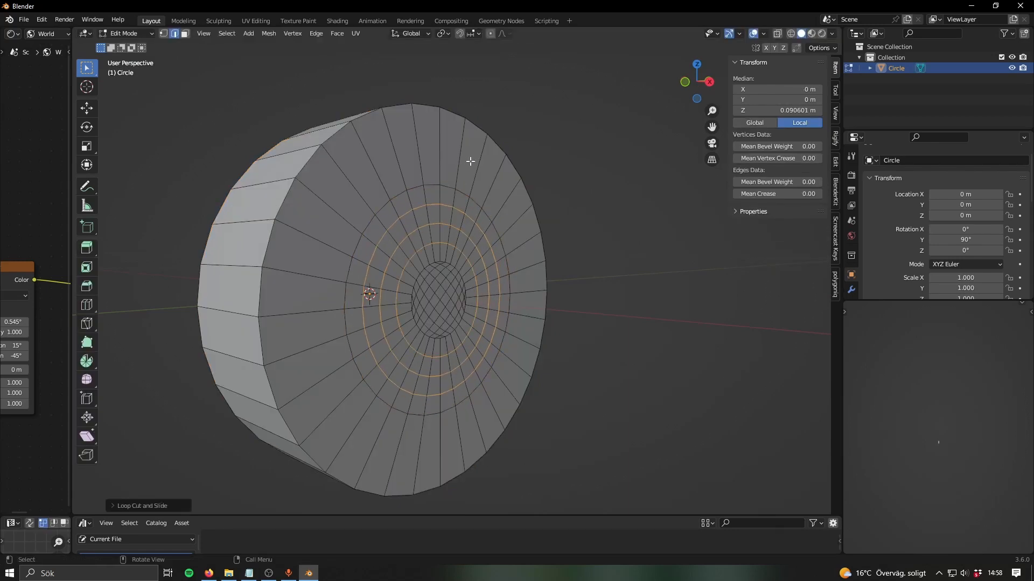
pyautogui.hotkey('ctrl', 'r')
pyautogui.click(467, 157)
pyautogui.rightClick(467, 156)
pyautogui.moveTo(571, 275); pyautogui.dragTo(543, 311, button='middle')
pyautogui.scroll(-1, 577, 323)
pyautogui.click(577, 323)
# - Extrude the wheel's open back edge loop and scale it inward, leaving a central hole
pyautogui.moveTo(449, 311); pyautogui.dragTo(591, 292, button='middle')
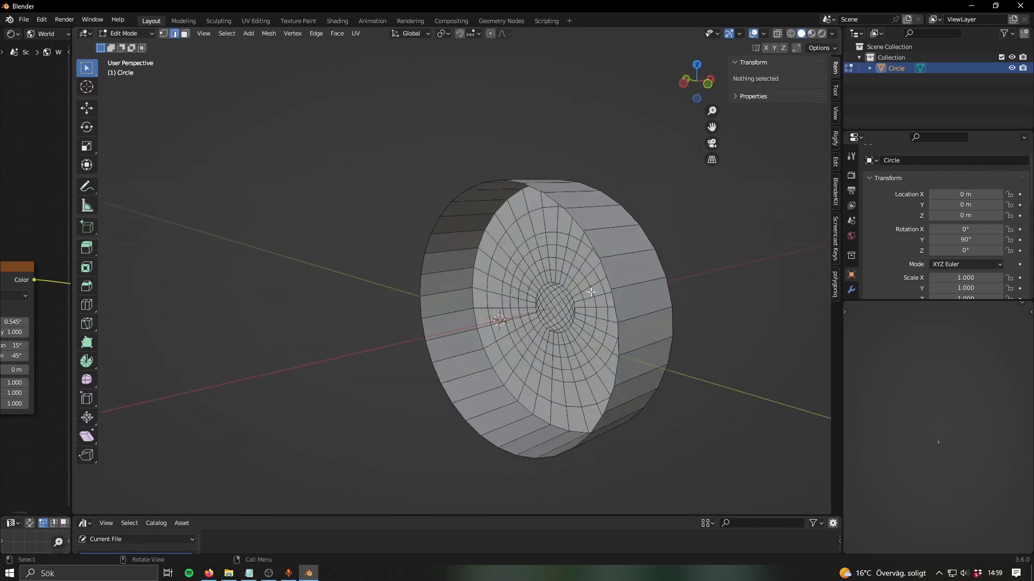
pyautogui.keyDown('alt'); pyautogui.click(598, 249); pyautogui.keyUp('alt')
pyautogui.keyDown('shift'); pyautogui.moveTo(598, 248); pyautogui.dragTo(502, 273, button='middle'); pyautogui.keyUp('shift')
pyautogui.press('e')
pyautogui.press('s')
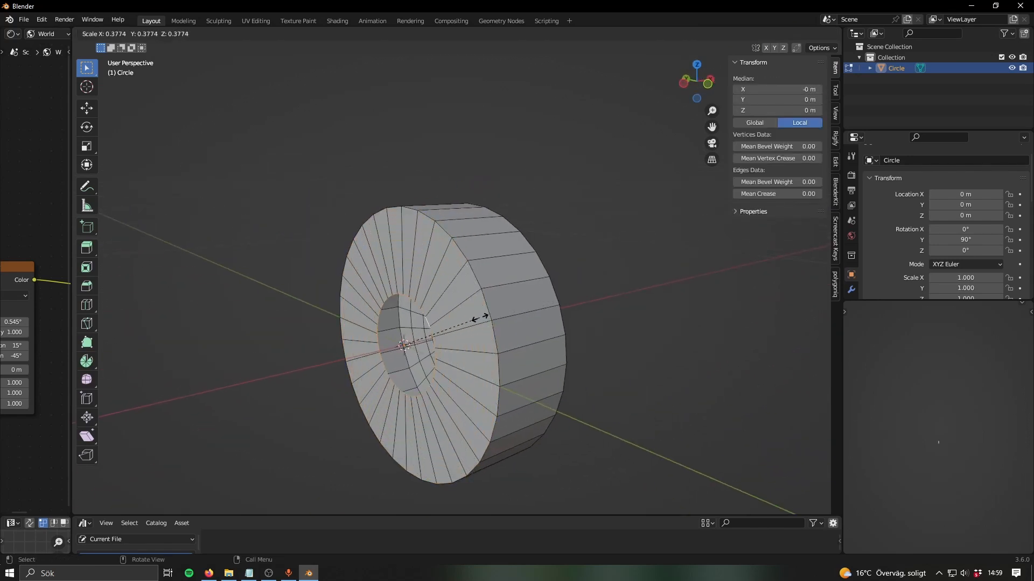
pyautogui.click(458, 324)
# - Close the hole in the wheel's back face with Grid Fill and return to Object Mode
pyautogui.click(338, 34)
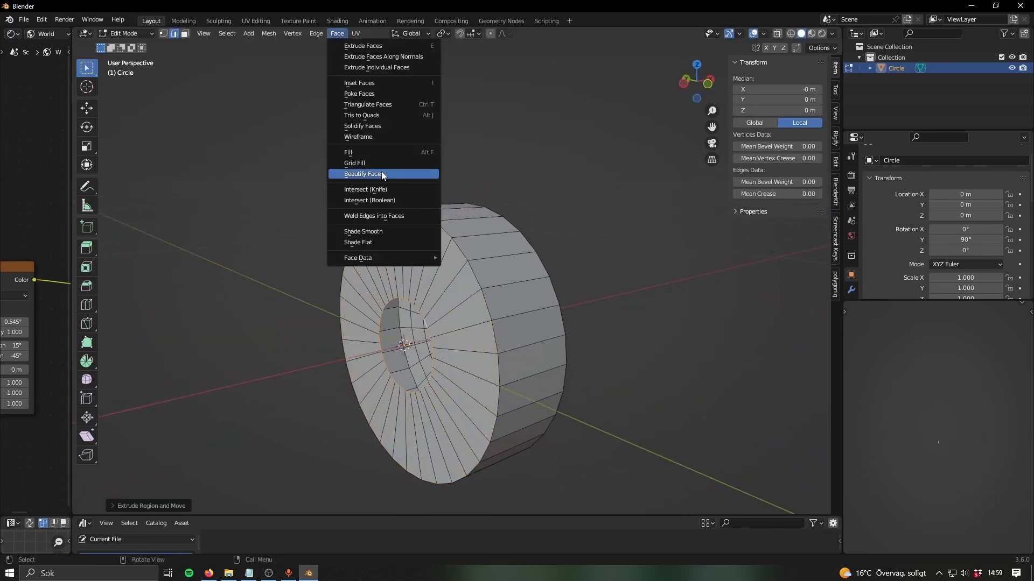
pyautogui.click(368, 164)
pyautogui.moveTo(485, 298); pyautogui.dragTo(443, 309, button='middle')
pyautogui.press('Tab')
pyautogui.moveTo(447, 311); pyautogui.dragTo(487, 318, button='middle')
# - Add a Subdivision Surface modifier to the wheel and inspect the smoothed shape in Object and Edit Mode
pyautogui.click(851, 290)
pyautogui.click(891, 173)
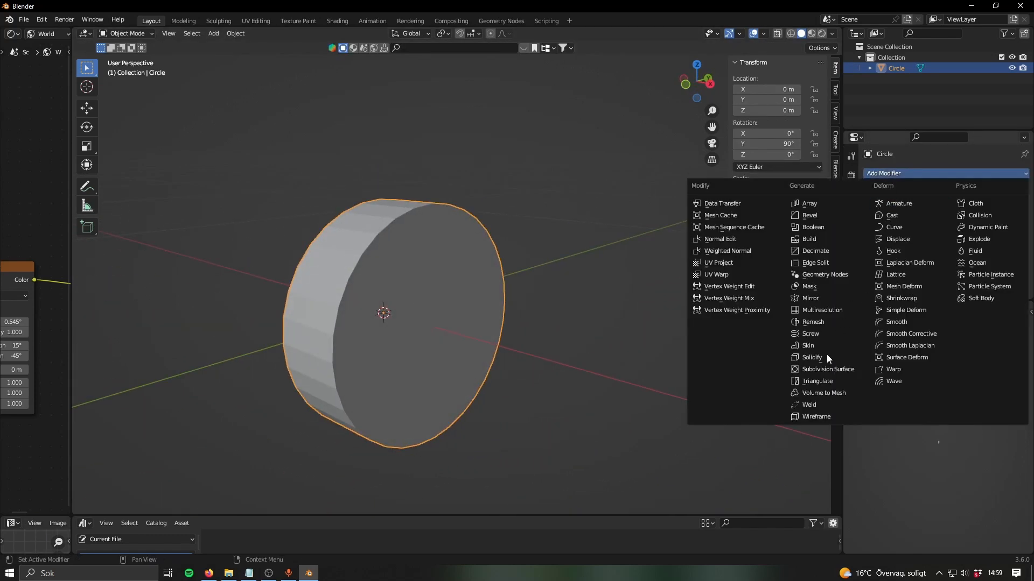
pyautogui.click(821, 370)
pyautogui.moveTo(619, 347); pyautogui.dragTo(528, 320, button='middle')
pyautogui.press('Tab')
pyautogui.moveTo(407, 321); pyautogui.dragTo(593, 327, button='middle')
pyautogui.scroll(-2, 468, 321)
pyautogui.press('Tab')
pyautogui.press('Tab')
# - Try a loop cut around the wheel's tread and undo it
pyautogui.hotkey('ctrl', 'r')
pyautogui.click(407, 296)
pyautogui.click(390, 315)
pyautogui.hotkey('ctrl', 'z')
pyautogui.hotkey('ctrl', 'z')
# - Turn on the Screencast Keys display and select the full ring of tread faces in face select mode
pyautogui.click(836, 251)
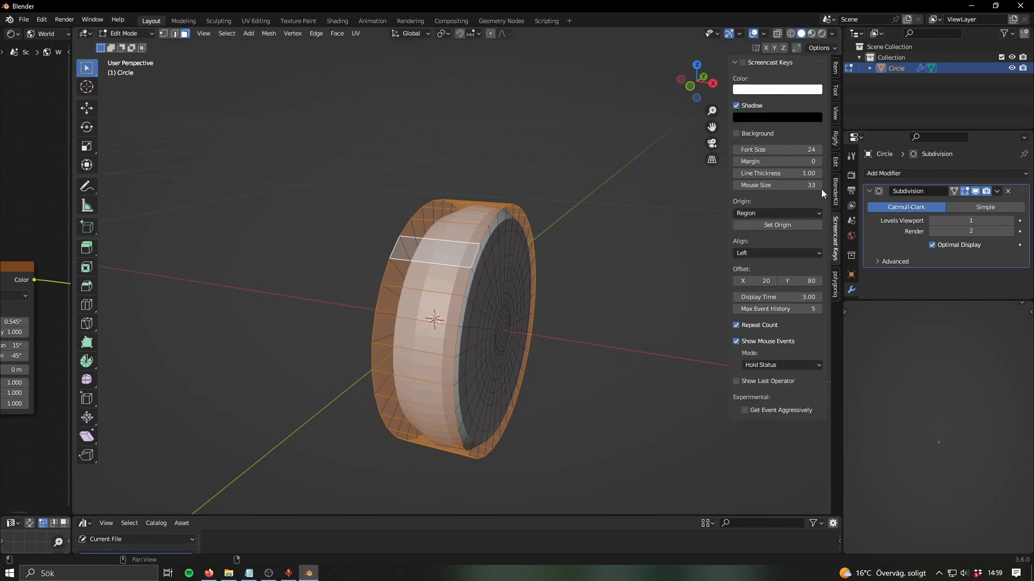
pyautogui.keyDown('alt'); pyautogui.click(547, 276); pyautogui.keyUp('alt')
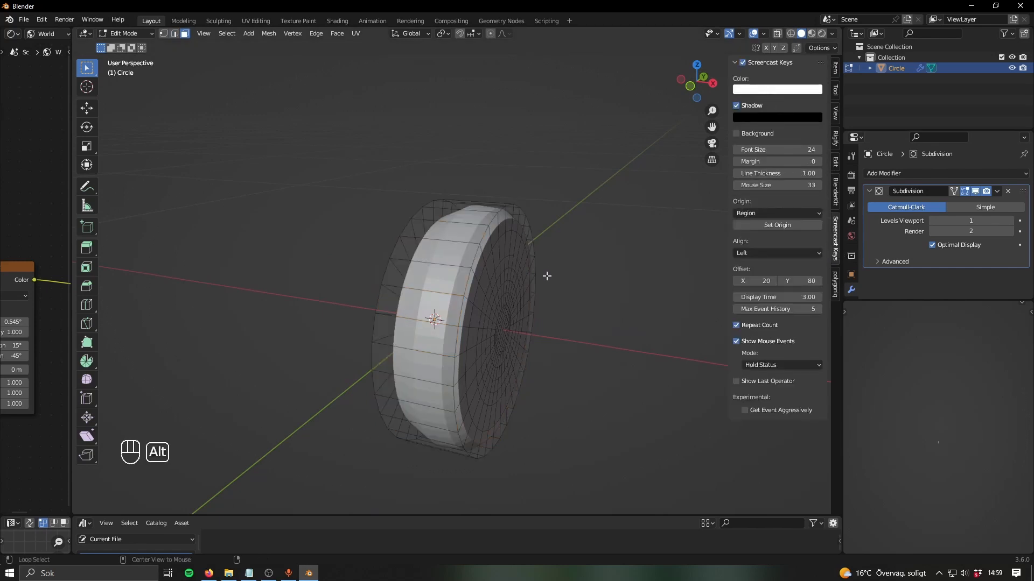
pyautogui.moveTo(556, 317); pyautogui.dragTo(513, 306, button='middle')
pyautogui.press('3')
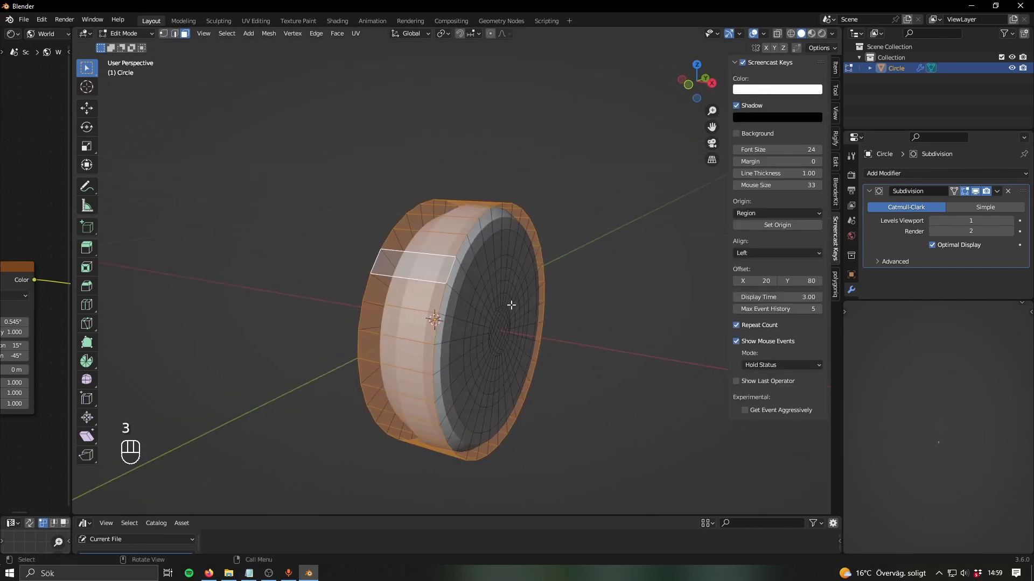
# - Deselect every other tread face with Checker Deselect
pyautogui.click(227, 36)
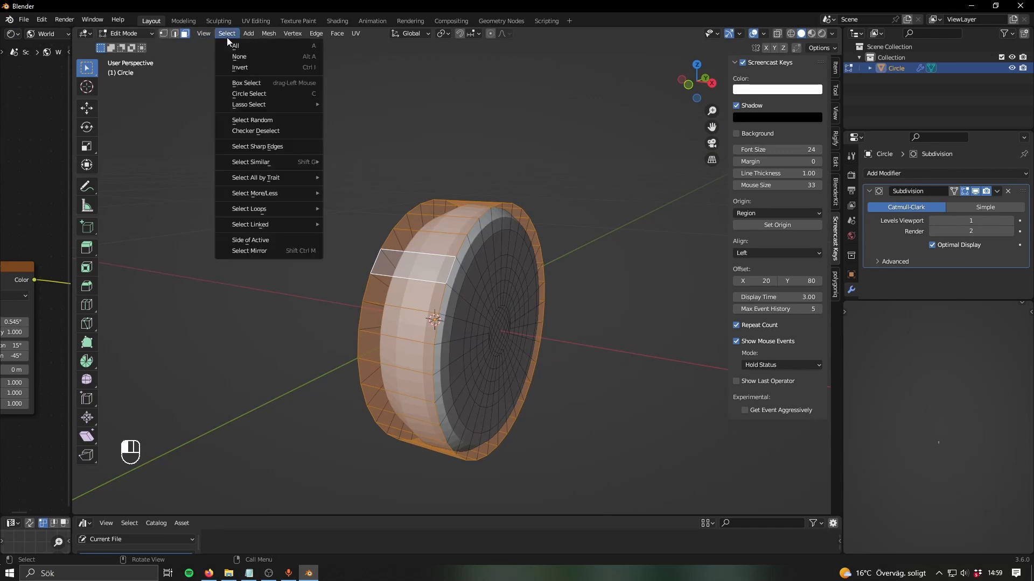
pyautogui.click(257, 135)
pyautogui.moveTo(463, 289); pyautogui.dragTo(513, 322, button='middle')
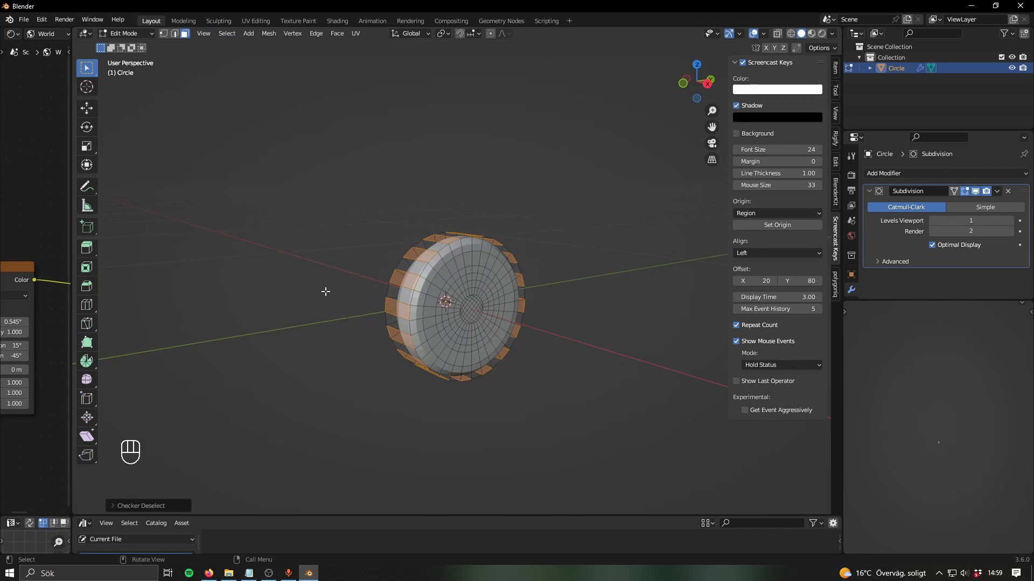
# - Extrude the alternating tread faces outward along their normals into long spikes, then return to Object Mode with nothing selected
pyautogui.hotkey('alt', 'e')
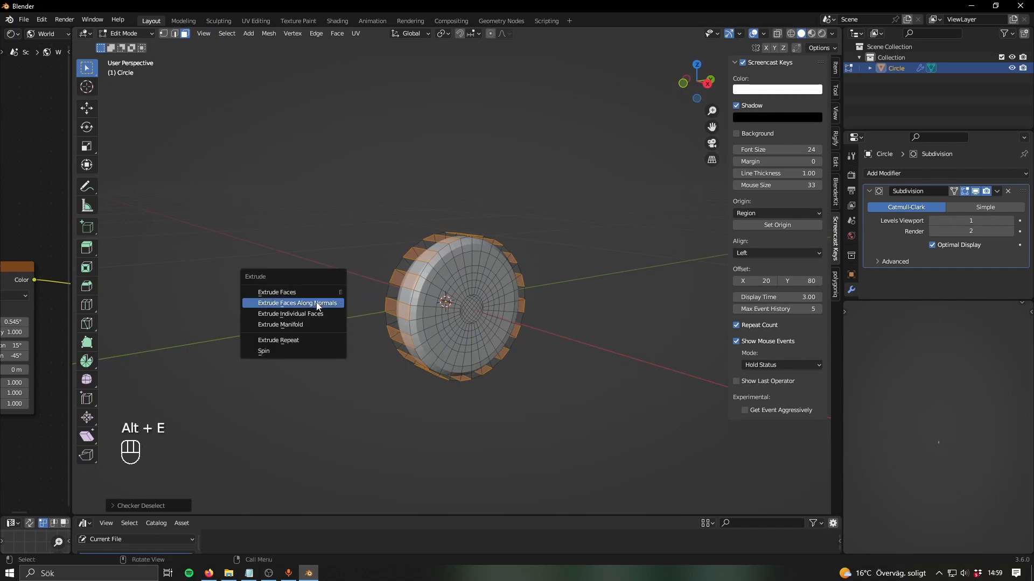
pyautogui.click(316, 302)
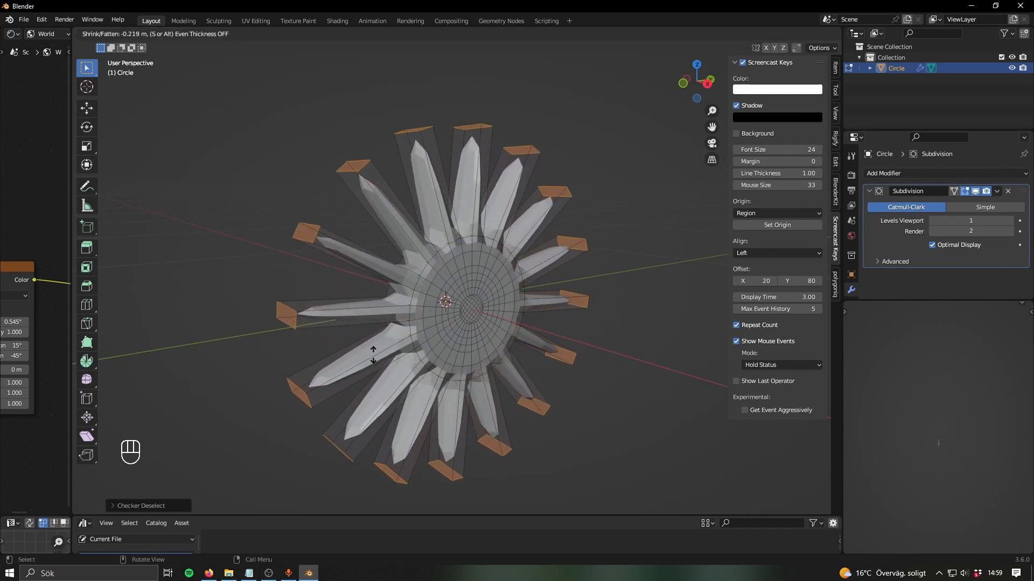
pyautogui.click(516, 455)
pyautogui.scroll(-4, 541, 459)
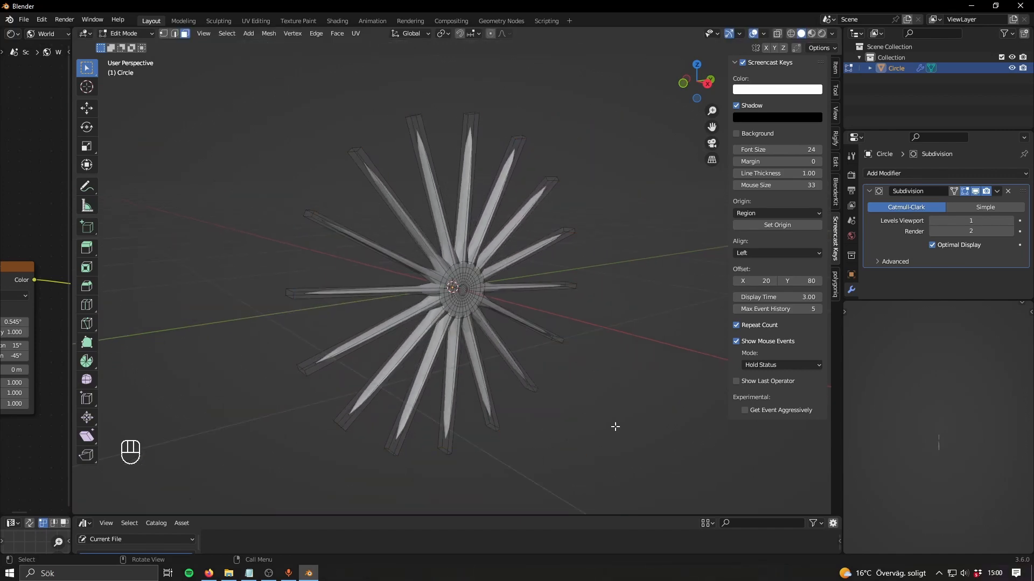
pyautogui.press('Tab')
pyautogui.moveTo(614, 425); pyautogui.dragTo(530, 421, button='middle')
pyautogui.click(528, 416)
pyautogui.moveTo(466, 405)
pyautogui.mouseDown(button='middle')
pyautogui.moveTo(495, 401)
pyautogui.moveTo(518, 381)
pyautogui.moveTo(424, 378)
pyautogui.moveTo(473, 392)
pyautogui.mouseUp(button='middle')
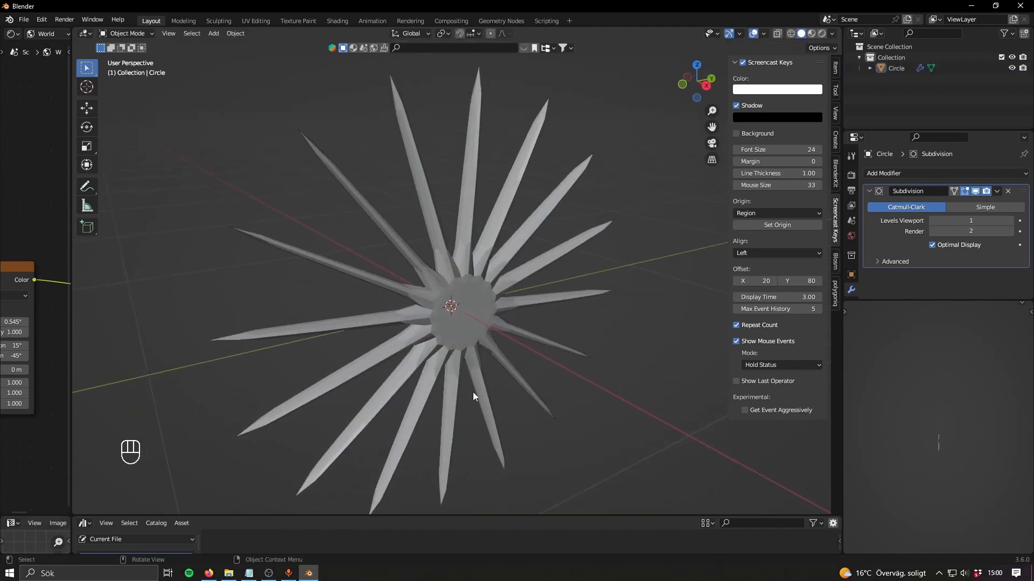
# - Examine the spiked wheel close up and from a distance, comparing its mesh cage with the smoothed result
pyautogui.press('Tab')
pyautogui.scroll(2, 464, 343)
pyautogui.moveTo(478, 351)
pyautogui.mouseDown(button='middle')
pyautogui.moveTo(464, 342)
pyautogui.moveTo(545, 358)
pyautogui.moveTo(496, 362)
pyautogui.moveTo(518, 437)
pyautogui.moveTo(492, 348)
pyautogui.mouseUp(button='middle')
pyautogui.scroll(-4, 464, 343)
pyautogui.scroll(3, 485, 355)
pyautogui.scroll(-1, 485, 354)
pyautogui.scroll(-2, 544, 358)
pyautogui.press('Tab')
pyautogui.scroll(3, 493, 349)
pyautogui.press('Tab')
# - Try adding loop cuts across one of the spikes and undo them
pyautogui.hotkey('ctrl', 'r')
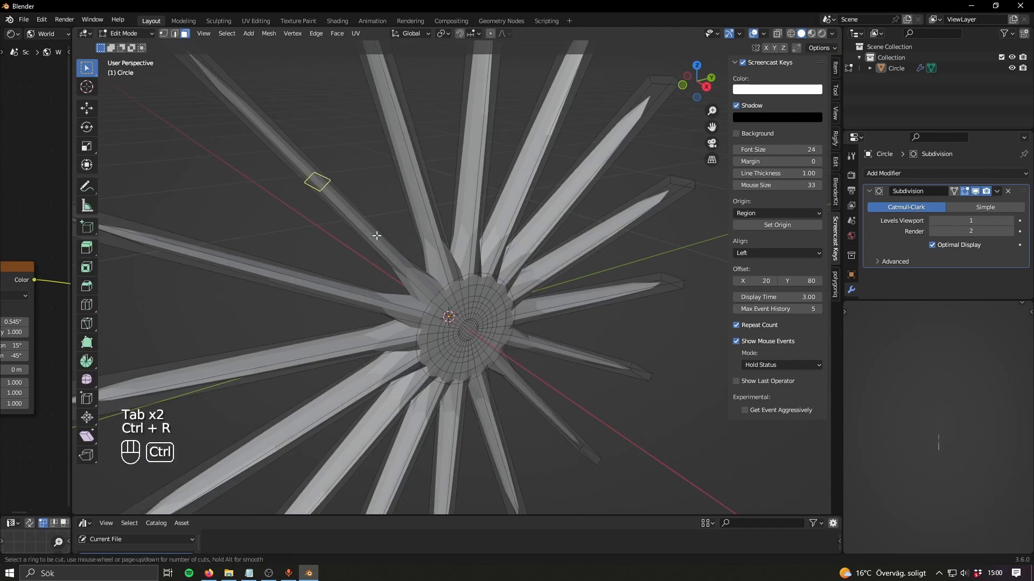
pyautogui.click(374, 232)
pyautogui.click(371, 237)
pyautogui.scroll(-3, 406, 237)
pyautogui.scroll(3, 409, 232)
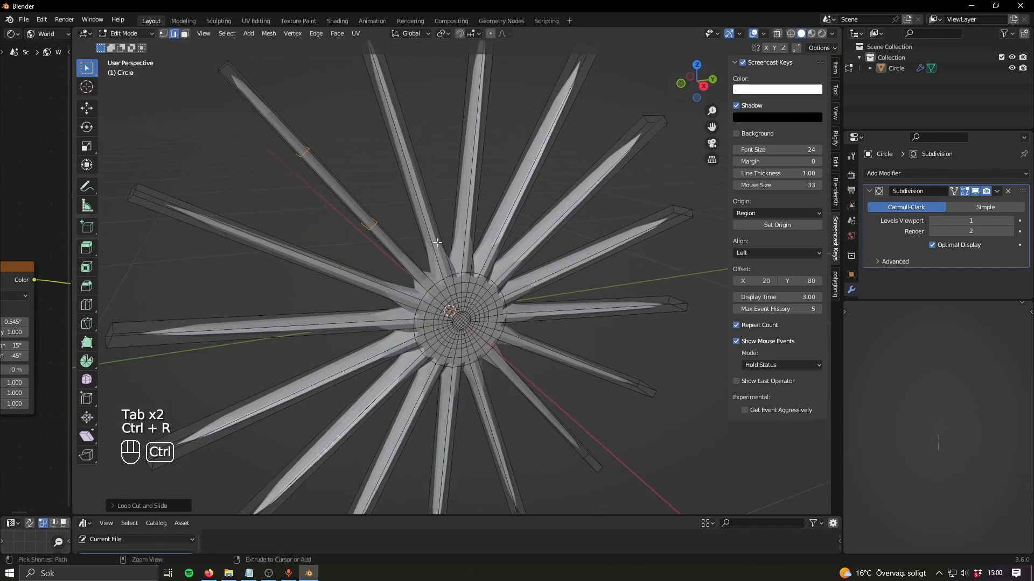
pyautogui.hotkey('ctrl', 'r')
pyautogui.hotkey('ctrl', 'z')
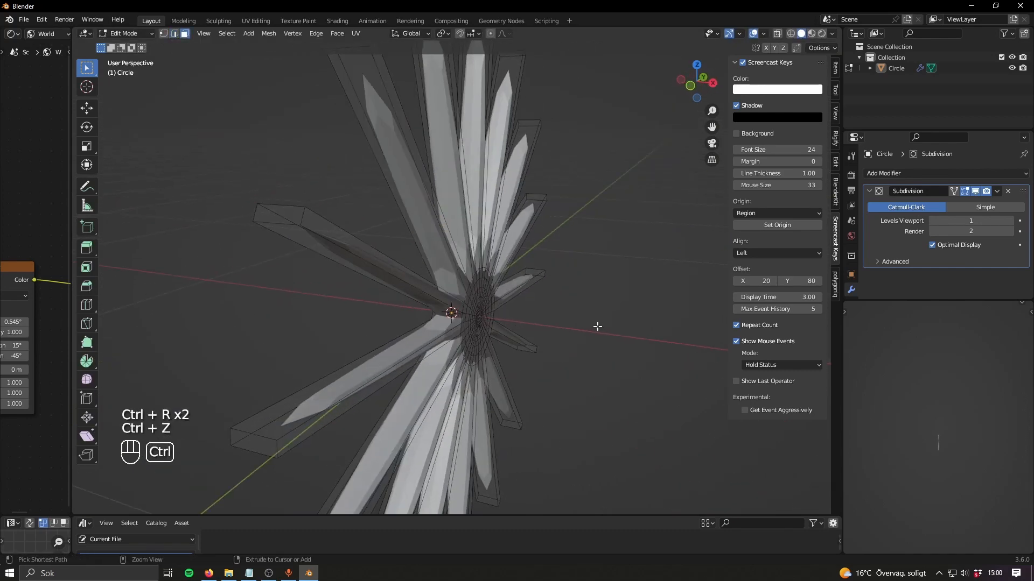
pyautogui.scroll(-3, 531, 323)
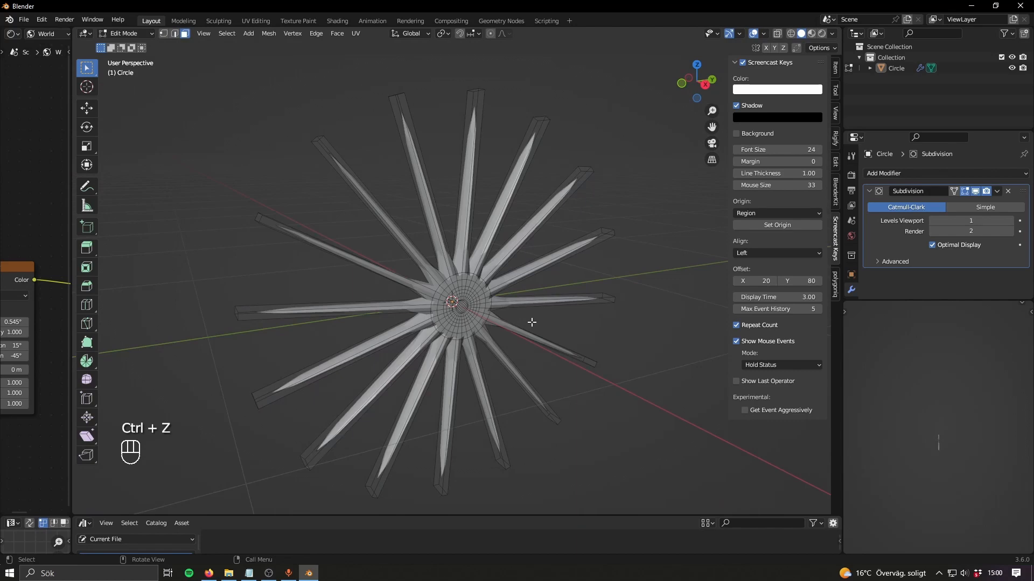
pyautogui.hotkey('ctrl', 'z')
pyautogui.hotkey('ctrl', 'z')
# - Add a loop cut across the upper-left spike and select that loop in edge select mode
pyautogui.moveTo(532, 323); pyautogui.dragTo(397, 238, button='middle')
pyautogui.hotkey('ctrl', 'r')
pyautogui.doubleClick(388, 212)
pyautogui.click(439, 202)
pyautogui.scroll(4, 443, 317)
pyautogui.press('2')
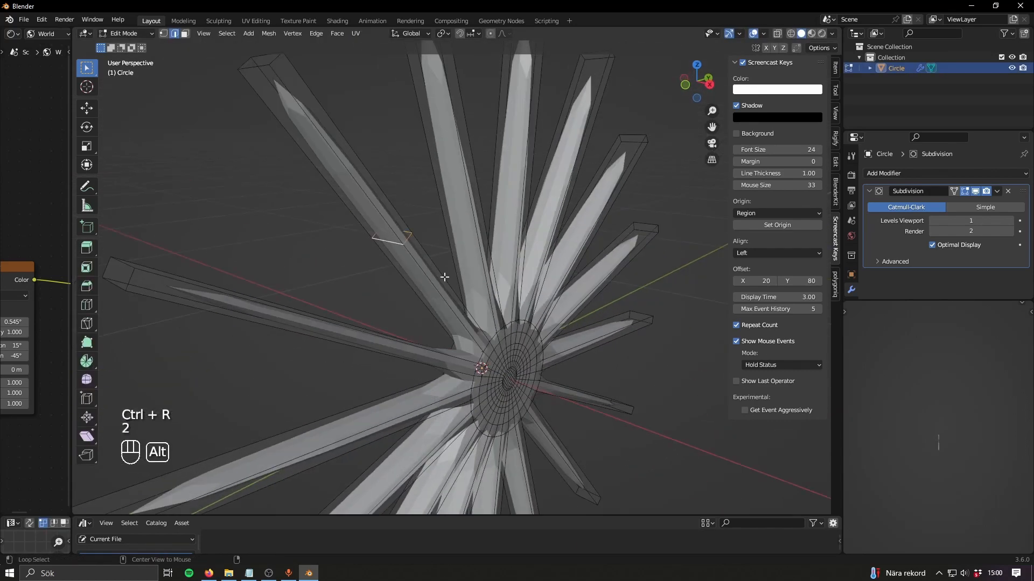
# - Try moving the selected loop about 0.18 m to bend the spike, undo the changes and return to Object Mode
pyautogui.scroll(-4, 444, 278)
pyautogui.moveTo(444, 277); pyautogui.dragTo(479, 289, button='middle')
pyautogui.press('g')
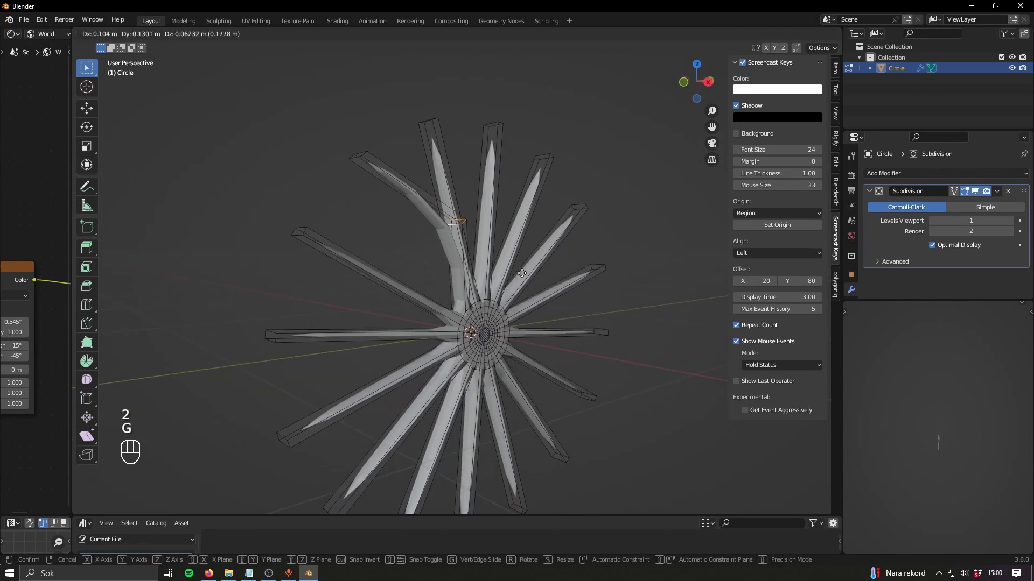
pyautogui.press('Tab')
pyautogui.press('Tab')
pyautogui.hotkey('ctrl', 'z')
pyautogui.hotkey('ctrl', 'z')
pyautogui.hotkey('ctrl', 'z')
pyautogui.press('Tab')
# - Delete the spiked wheel object from the scene and open the dialog for saving the Blender file
pyautogui.keyDown('shift'); pyautogui.moveTo(498, 351); pyautogui.dragTo(517, 331, button='middle'); pyautogui.keyUp('shift')
pyautogui.scroll(-1, 470, 333)
pyautogui.click(499, 317)
pyautogui.scroll(2, 471, 308)
pyautogui.scroll(-6, 507, 315)
pyautogui.scroll(2, 473, 292)
pyautogui.click(473, 293)
pyautogui.press('Delete')
pyautogui.hotkey('ctrl', 's')
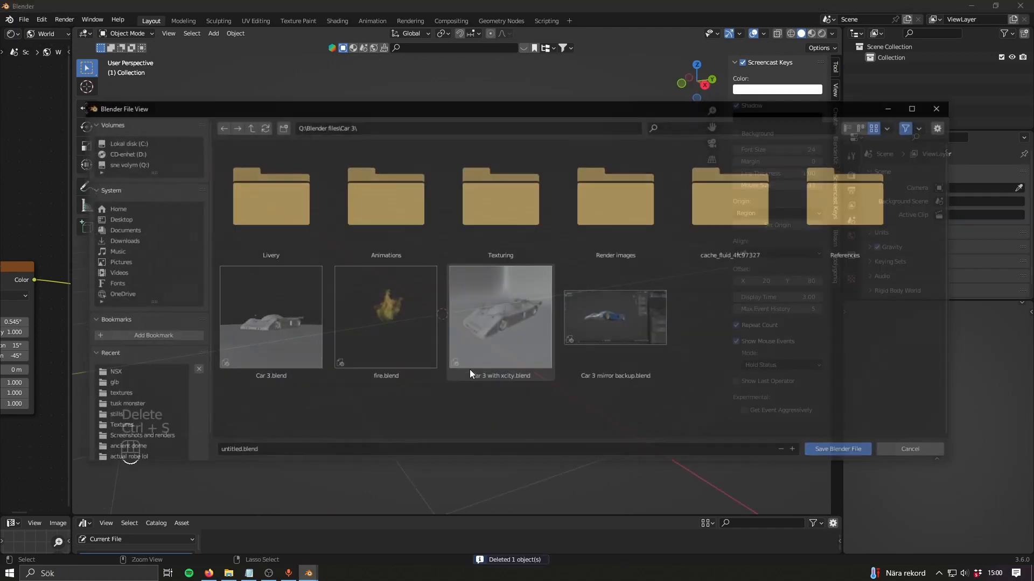
# - Dismiss the file-saving dialog without saving and add a plane mesh to the empty scene
pyautogui.click(894, 108)
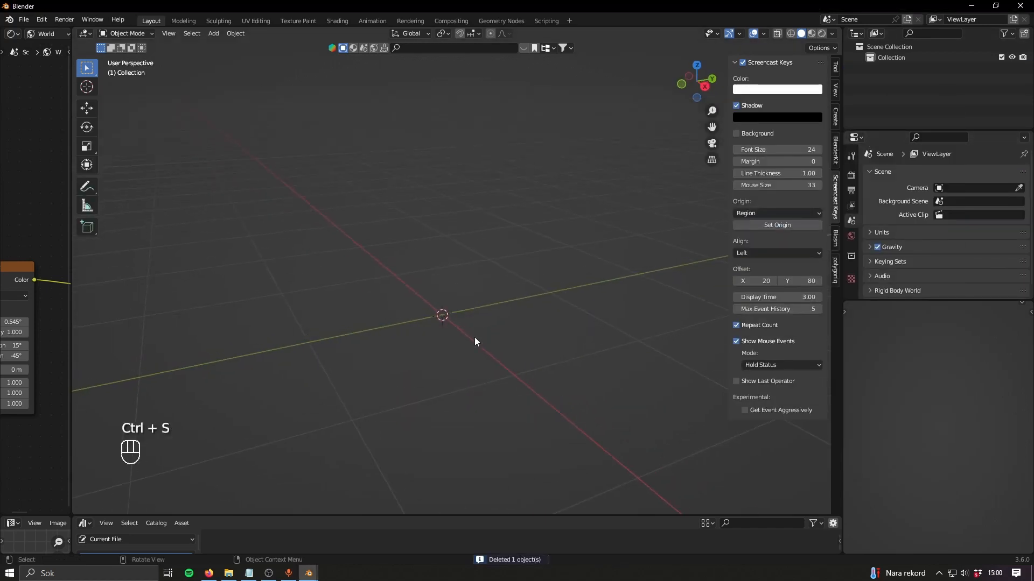
pyautogui.hotkey('shift', 'a')
pyautogui.moveTo(476, 340)
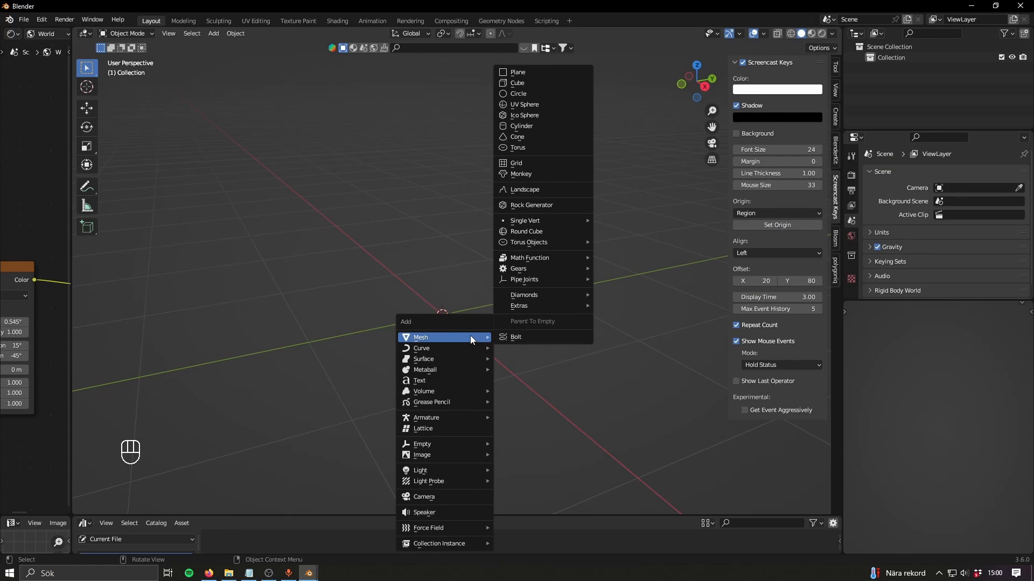
pyautogui.click(518, 72)
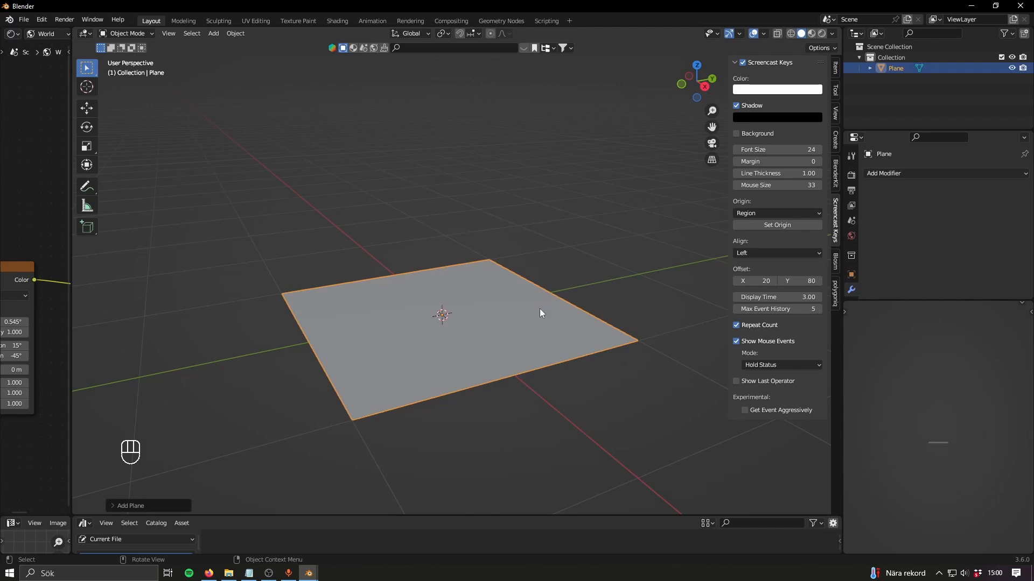
# - Rotate the plane 90 degrees about the global Y axis so it stands upright, and apply its object transform
pyautogui.moveTo(540, 311); pyautogui.dragTo(538, 348, button='middle')
pyautogui.write('ry')
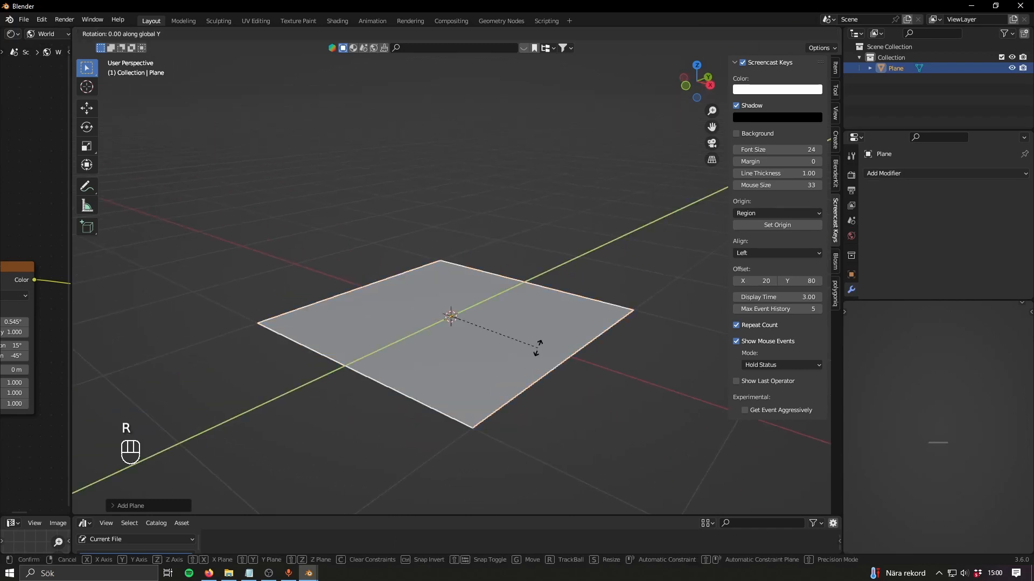
pyautogui.write('90')
pyautogui.press('Return')
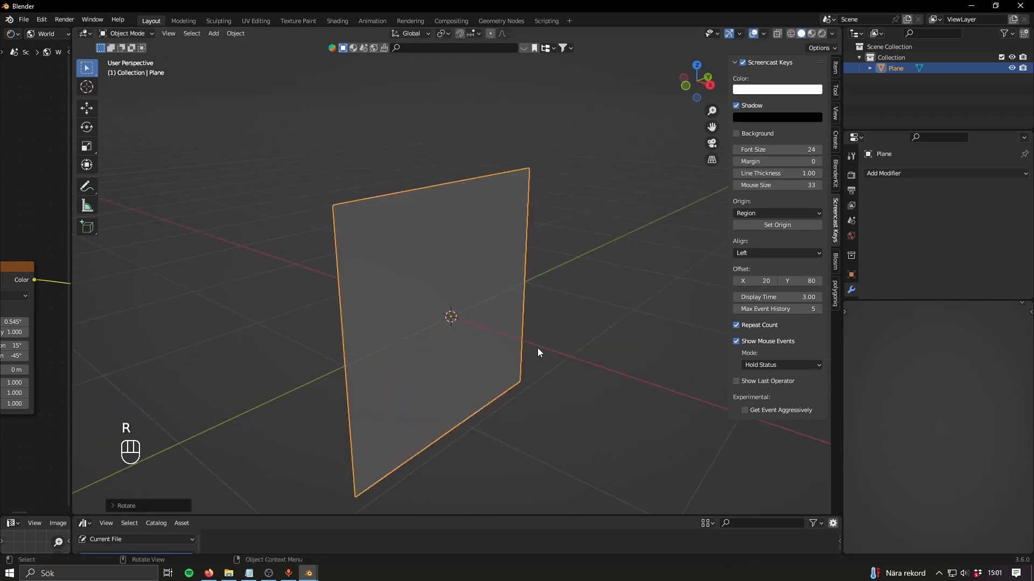
pyautogui.hotkey('ctrl', 'a')
pyautogui.click(502, 380)
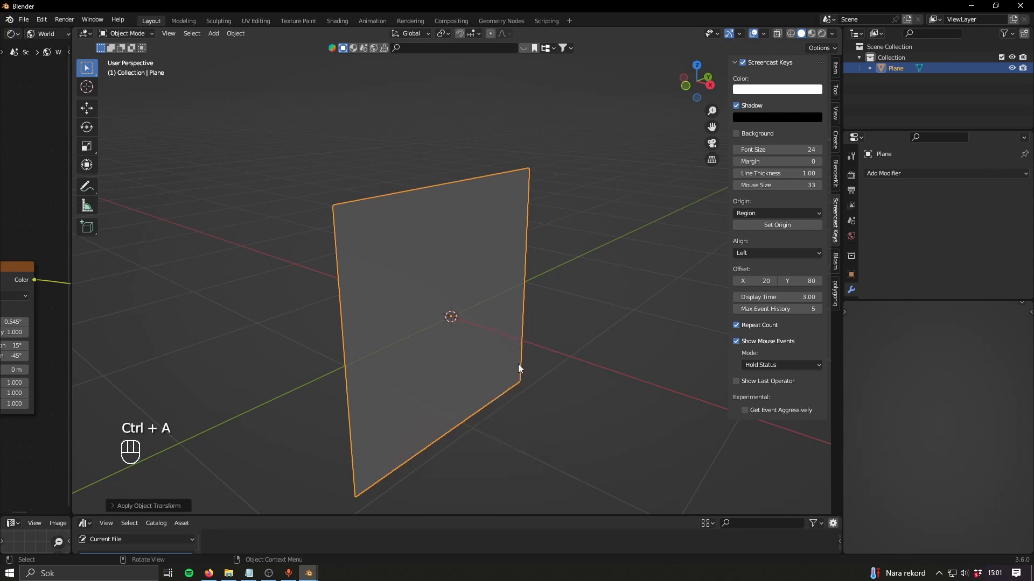
# - Switch to the right orthographic view of the plane and hide the viewport sidebar
pyautogui.moveTo(518, 364); pyautogui.dragTo(638, 104, button='middle')
pyautogui.click(696, 87)
pyautogui.press('Tab')
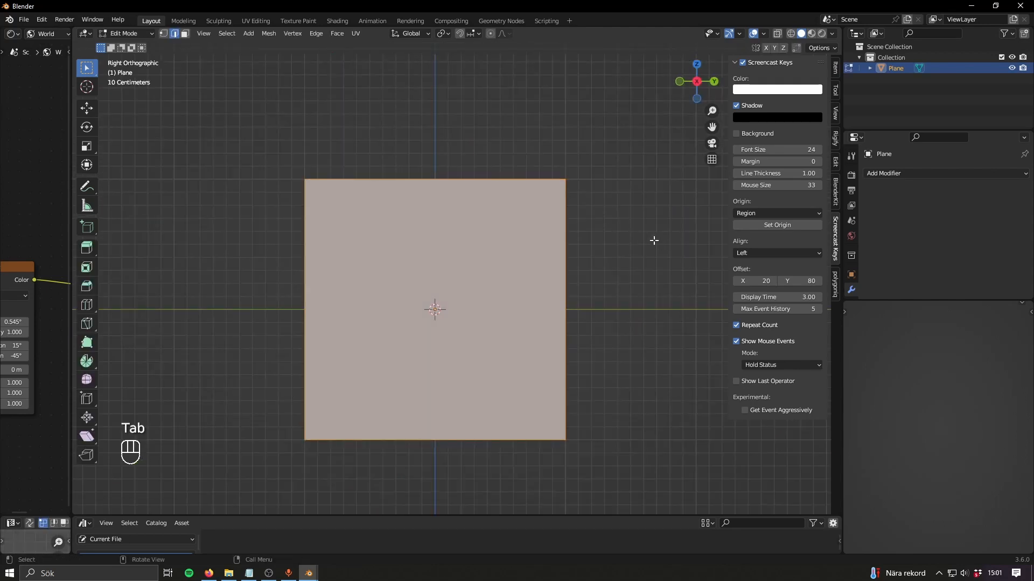
pyautogui.press('Tab')
pyautogui.press('Tab')
pyautogui.press('Tab')
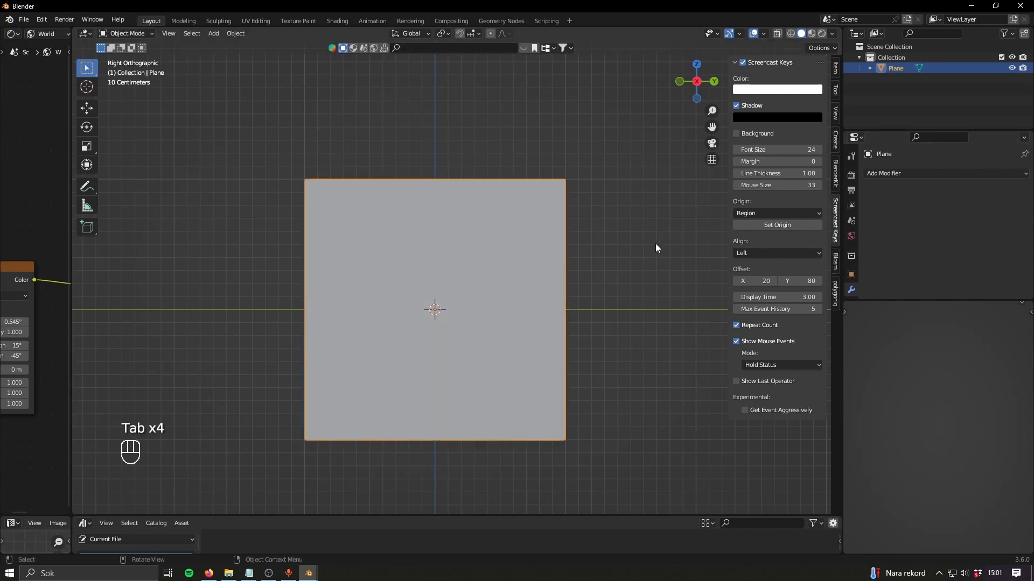
pyautogui.press('n')
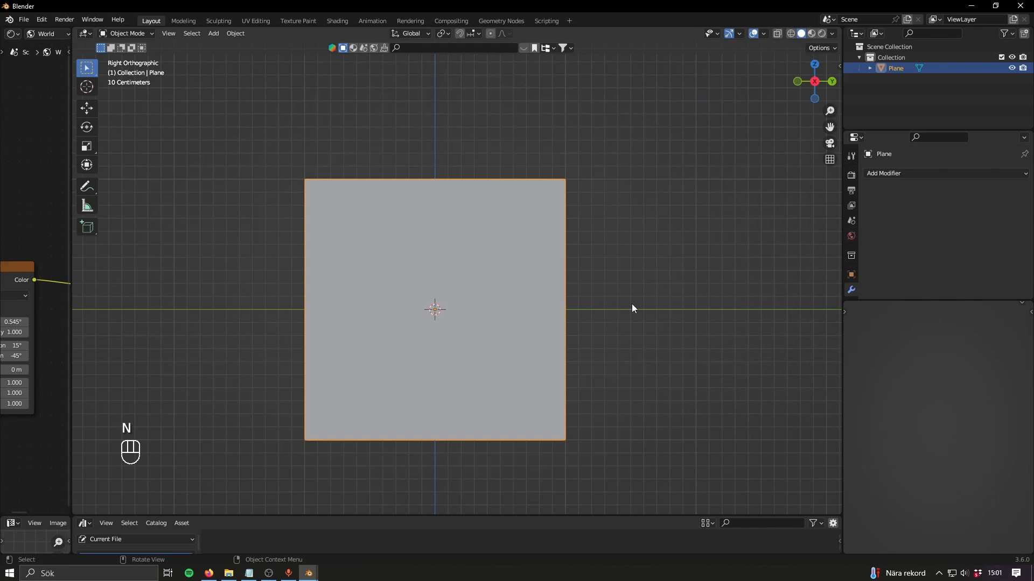
# - Scale the plane's mesh down in Edit Mode to about 0.2 m wide and move it about 0.3 m above the origin
pyautogui.press('Tab')
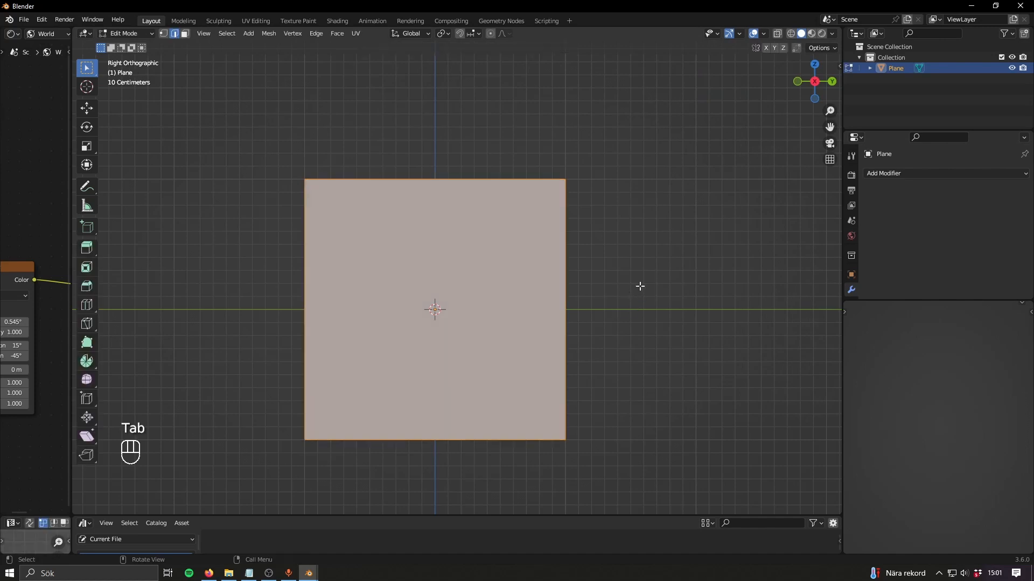
pyautogui.press('s')
pyautogui.click(458, 313)
pyautogui.keyDown('shift'); pyautogui.moveTo(511, 310); pyautogui.dragTo(551, 295, button='middle'); pyautogui.keyUp('shift')
pyautogui.scroll(3, 532, 305)
pyautogui.press('g')
pyautogui.click(550, 242)
pyautogui.scroll(3, 550, 295)
pyautogui.press('Tab')
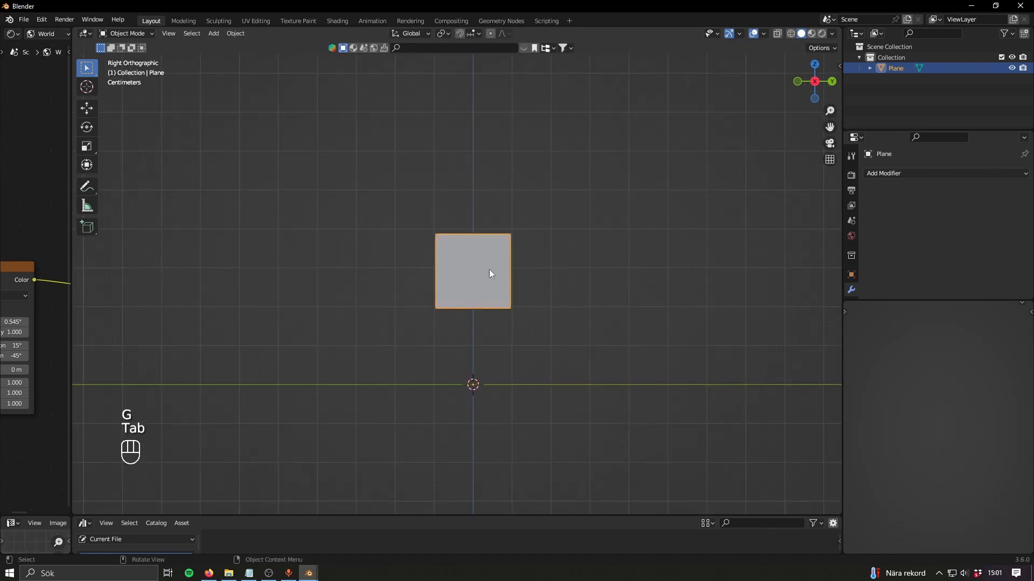
# - Add a vertical loop cut through the middle of the small square and delete its right half
pyautogui.hotkey('ctrl', 'r')
pyautogui.press('Tab')
pyautogui.hotkey('ctrl', 'r')
pyautogui.press('1')
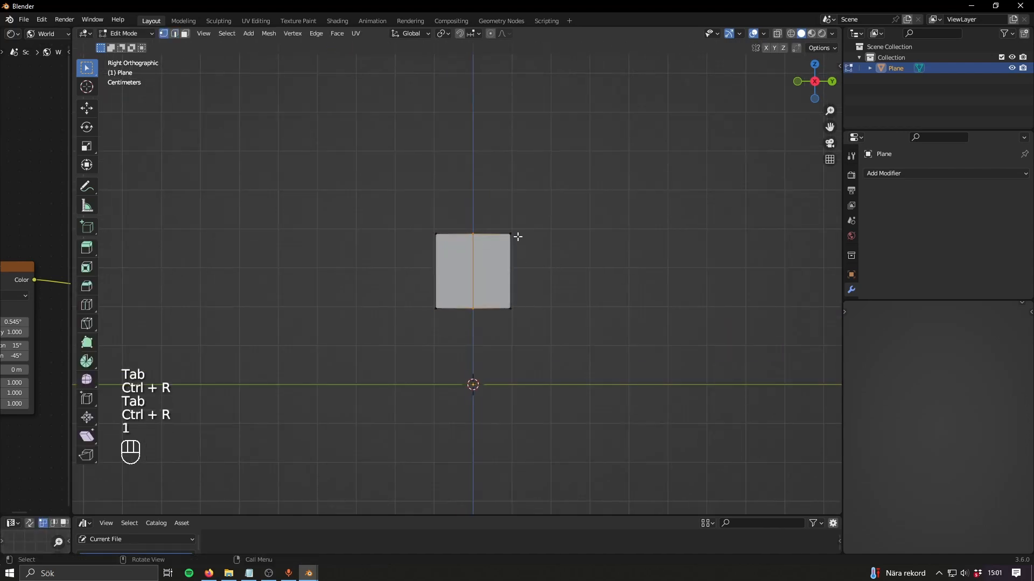
pyautogui.click(512, 235)
pyautogui.press('Delete')
pyautogui.click(553, 315)
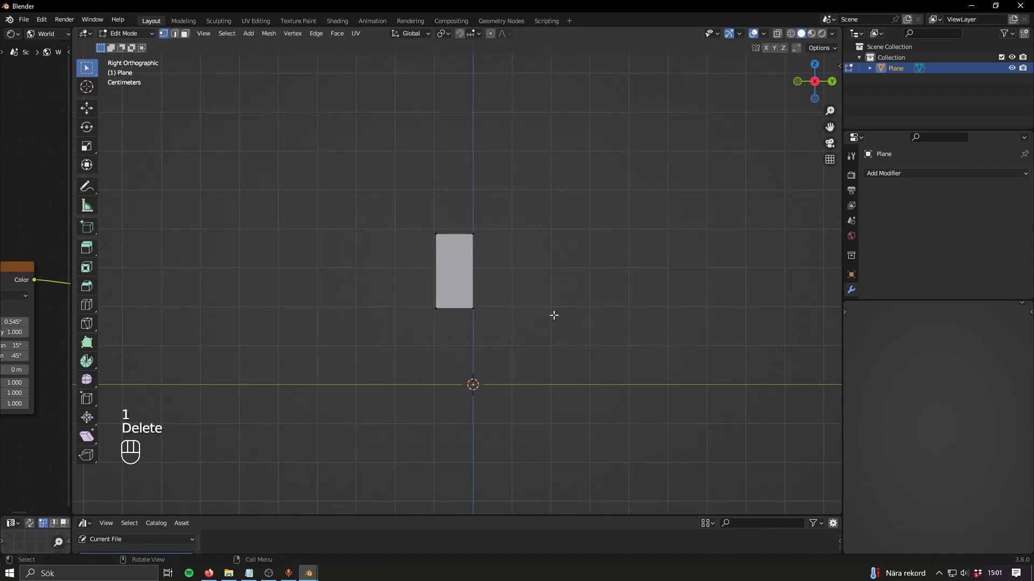
pyautogui.press('Tab')
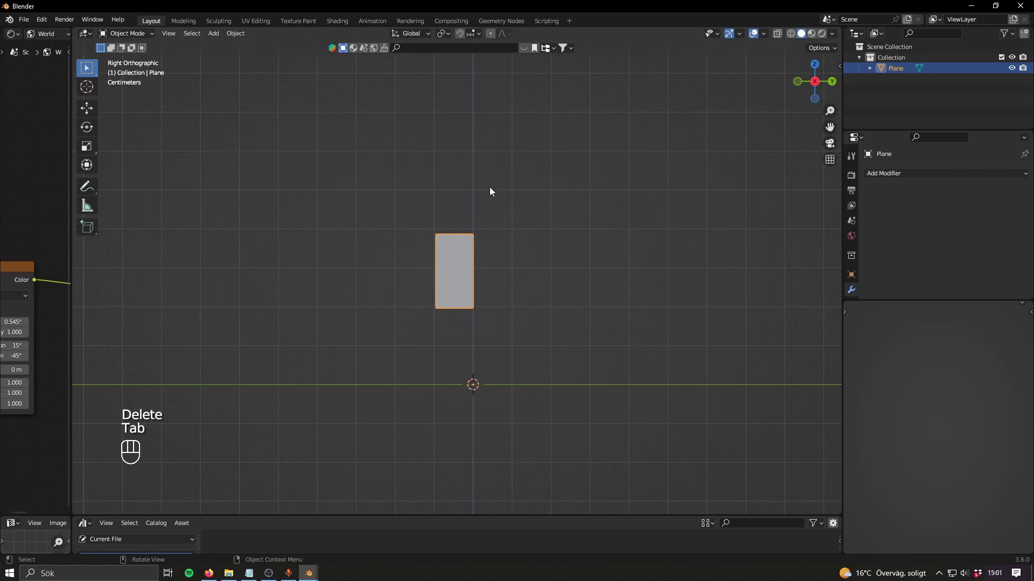
# - Add a Mirror modifier to the remaining half and mirror it along the Y axis
pyautogui.keyDown('shift'); pyautogui.moveTo(489, 229); pyautogui.dragTo(484, 279, button='middle'); pyautogui.keyUp('shift')
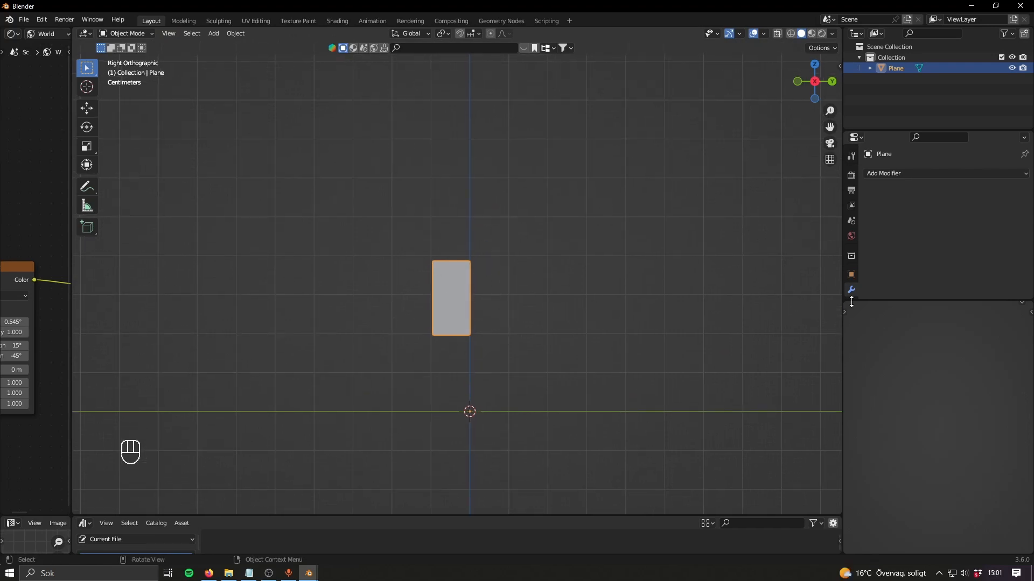
pyautogui.moveTo(886, 301); pyautogui.dragTo(887, 354)
pyautogui.click(892, 176)
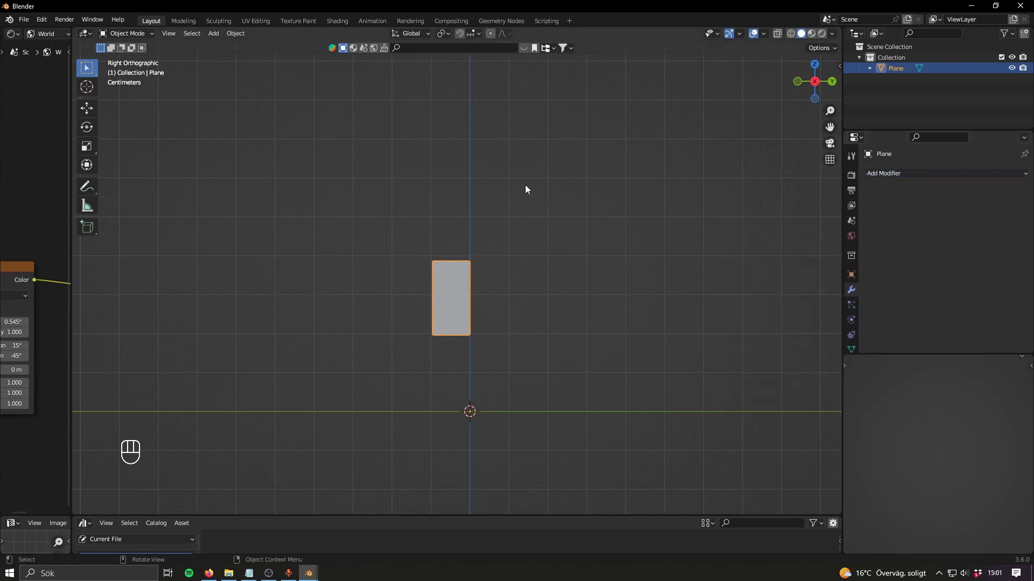
pyautogui.press('q')
pyautogui.click(450, 343)
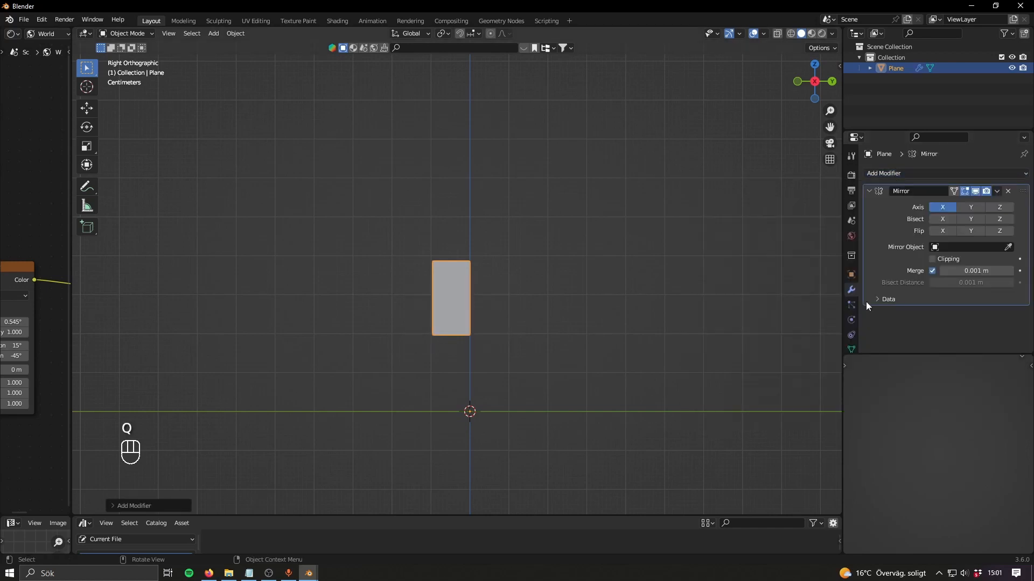
pyautogui.click(972, 207)
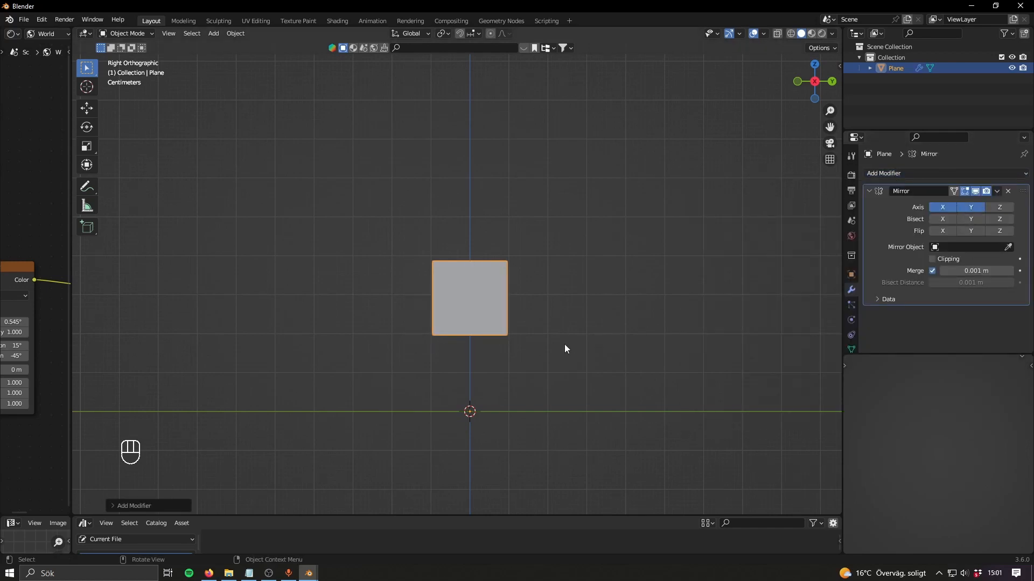
# - Move the two top vertices up along Z in Edit Mode to make the strip about 0.6 m tall
pyautogui.press('Tab')
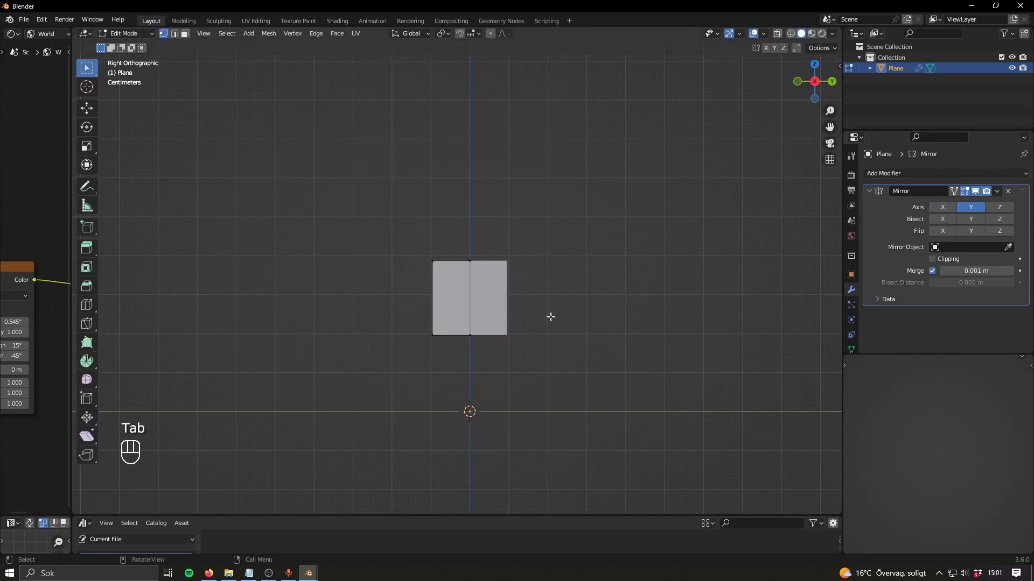
pyautogui.keyDown('shift'); pyautogui.click(434, 330); pyautogui.keyUp('shift')
pyautogui.click(472, 268)
pyautogui.keyDown('shift'); pyautogui.click(433, 262); pyautogui.keyUp('shift')
pyautogui.press('g')
pyautogui.press('z')
pyautogui.click(479, 125)
pyautogui.scroll(-4, 509, 242)
pyautogui.keyDown('shift'); pyautogui.moveTo(520, 275); pyautogui.dragTo(534, 334, button='middle'); pyautogui.keyUp('shift')
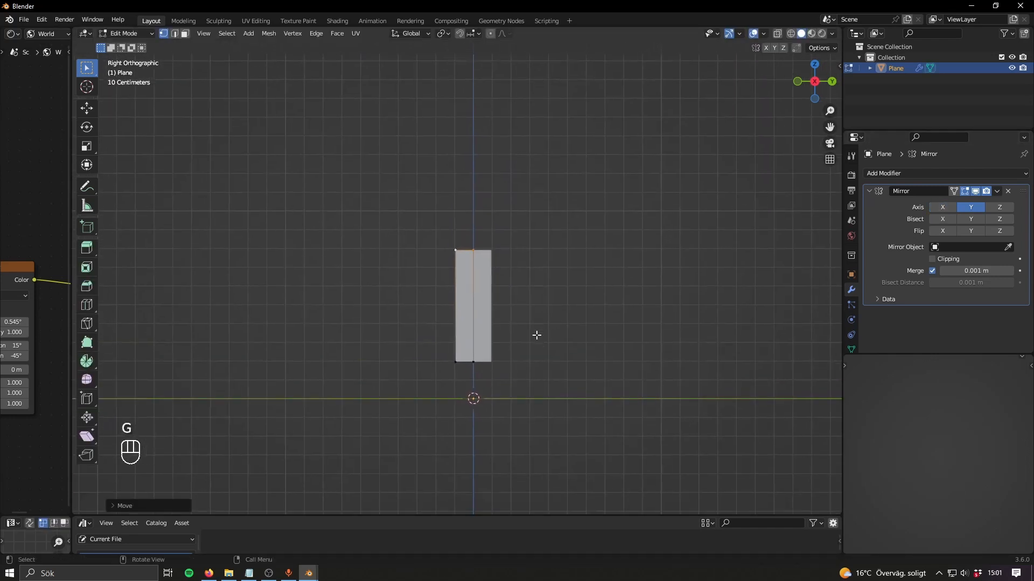
# - Raise the top vertices further to lengthen the strip to about 1.6 m, and return to Object Mode
pyautogui.press('g')
pyautogui.press('z')
pyautogui.click(547, 229)
pyautogui.scroll(-3, 539, 285)
pyautogui.press('g')
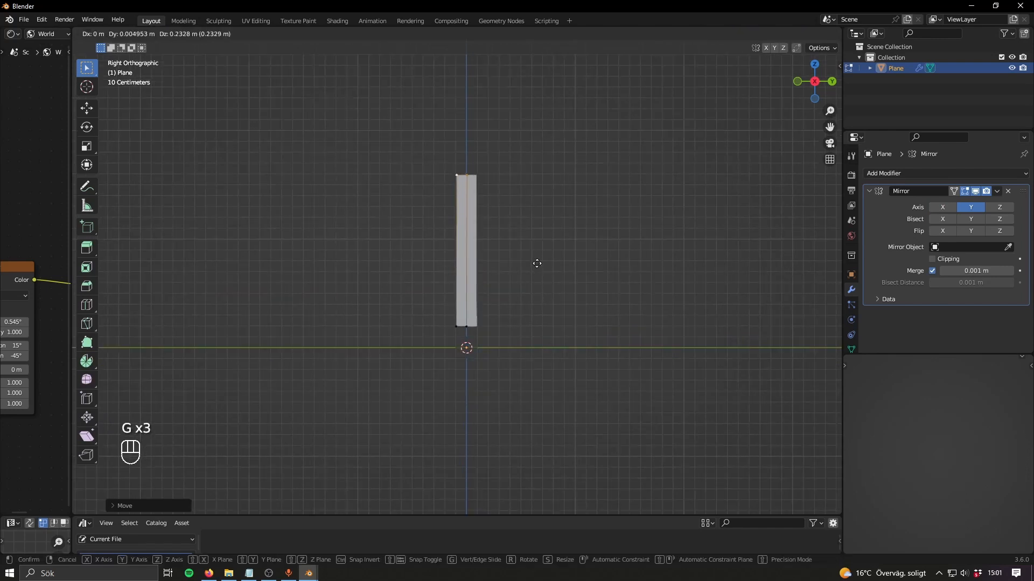
pyautogui.click(538, 256)
pyautogui.scroll(3, 539, 245)
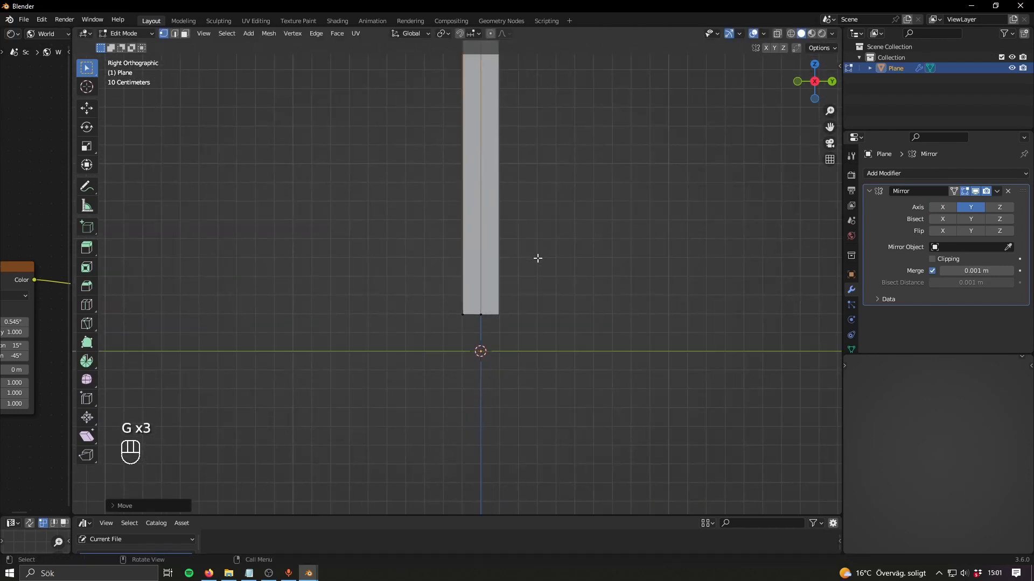
pyautogui.press('Tab')
pyautogui.keyDown('shift'); pyautogui.moveTo(536, 256); pyautogui.dragTo(507, 303, button='middle'); pyautogui.keyUp('shift')
pyautogui.scroll(-5, 527, 297)
pyautogui.scroll(2, 517, 322)
# - Add an Array modifier to the strip, with Relative Offset disabled and Object Offset enabled
pyautogui.click(521, 330)
pyautogui.click(457, 264)
pyautogui.click(880, 173)
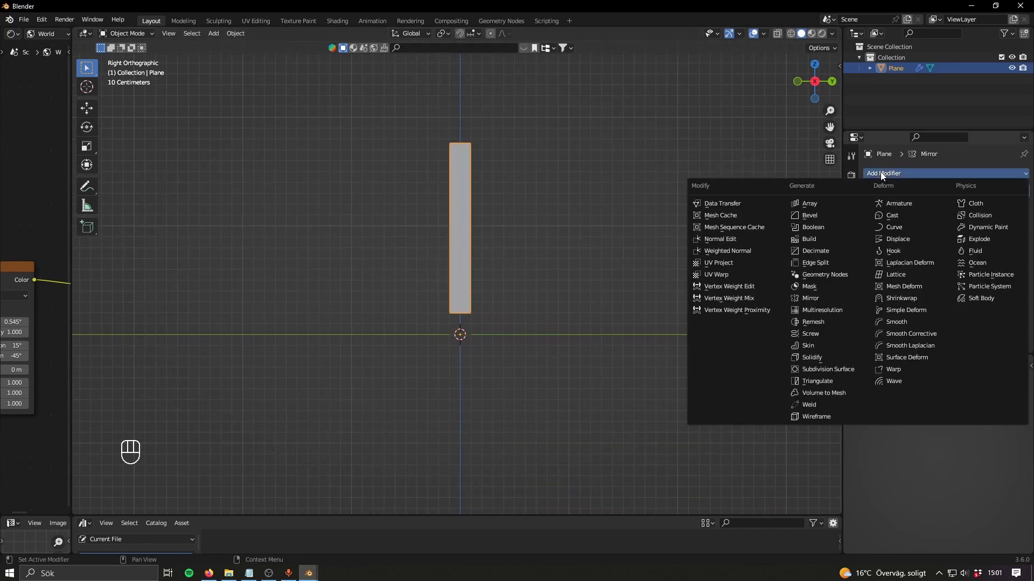
pyautogui.click(809, 204)
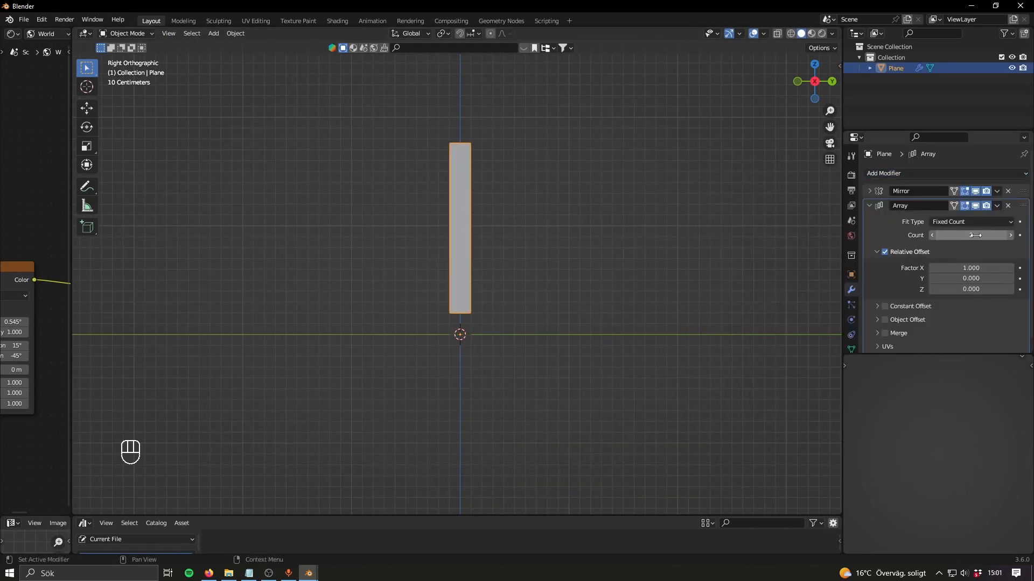
pyautogui.click(869, 205)
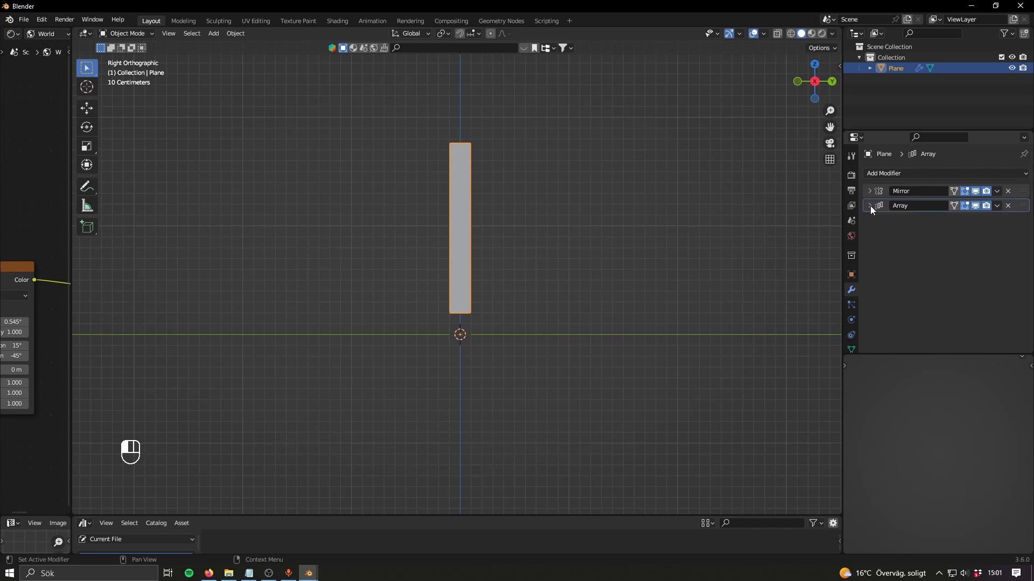
pyautogui.click(870, 206)
pyautogui.click(884, 253)
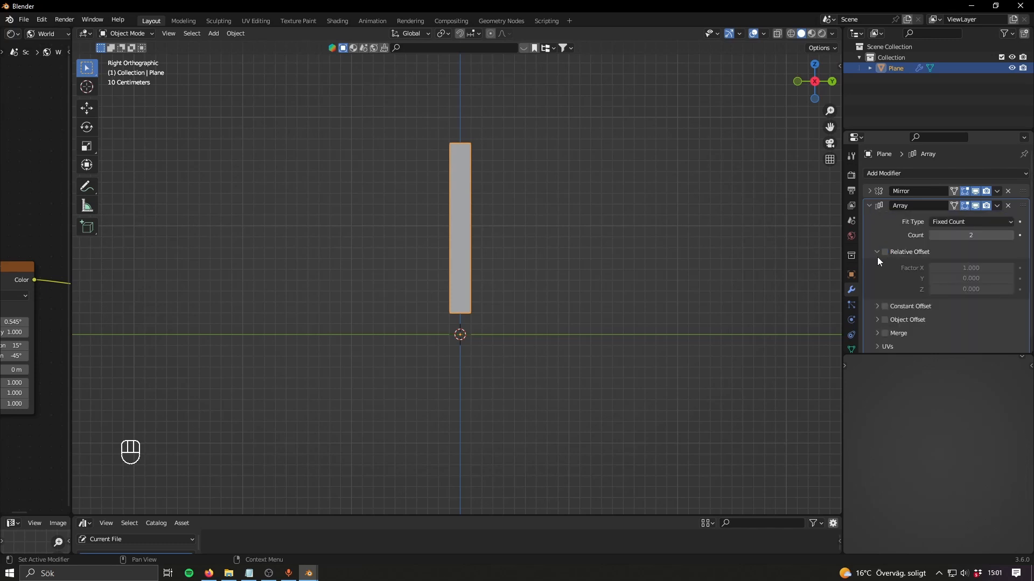
pyautogui.click(886, 324)
pyautogui.click(876, 321)
pyautogui.scroll(-2, 889, 310)
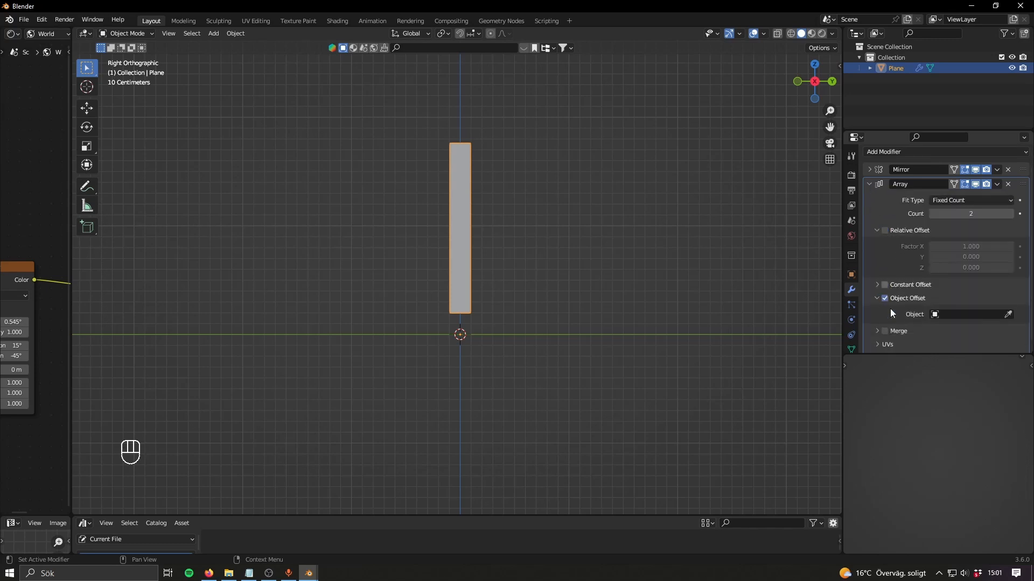
# - Add a sphere empty at the world origin
pyautogui.click(524, 303)
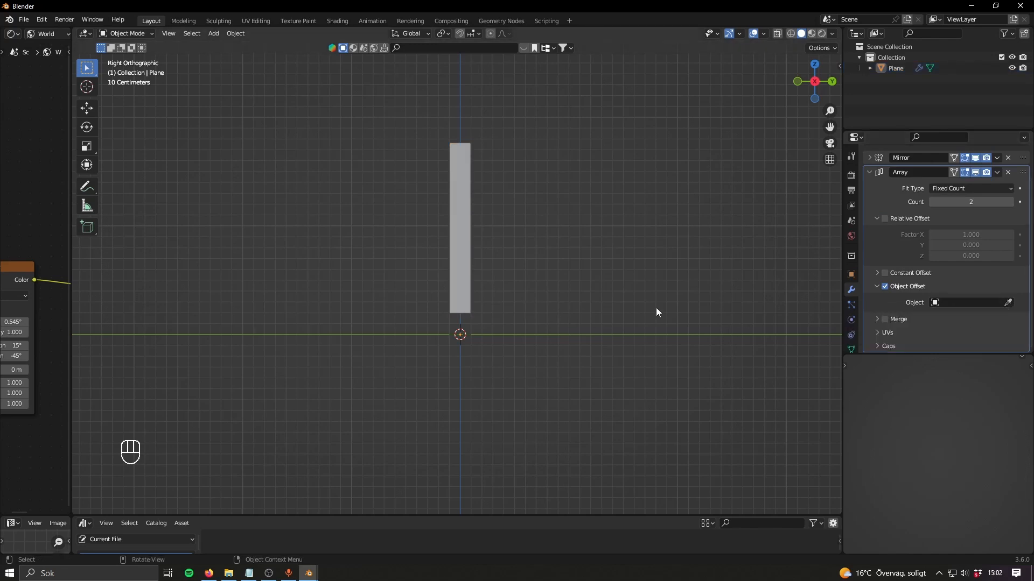
pyautogui.hotkey('shift', 'a')
pyautogui.moveTo(522, 393)
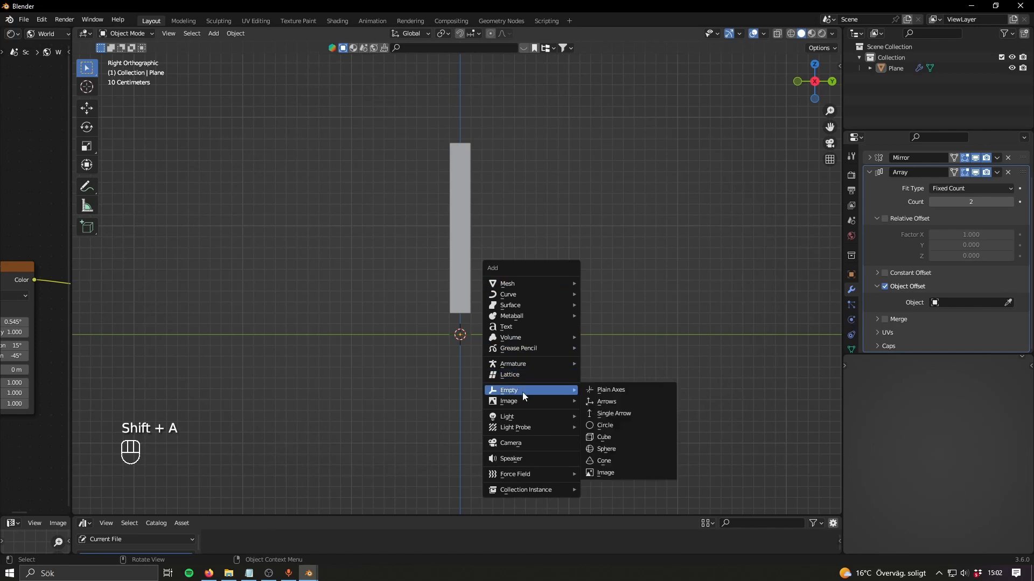
pyautogui.click(615, 449)
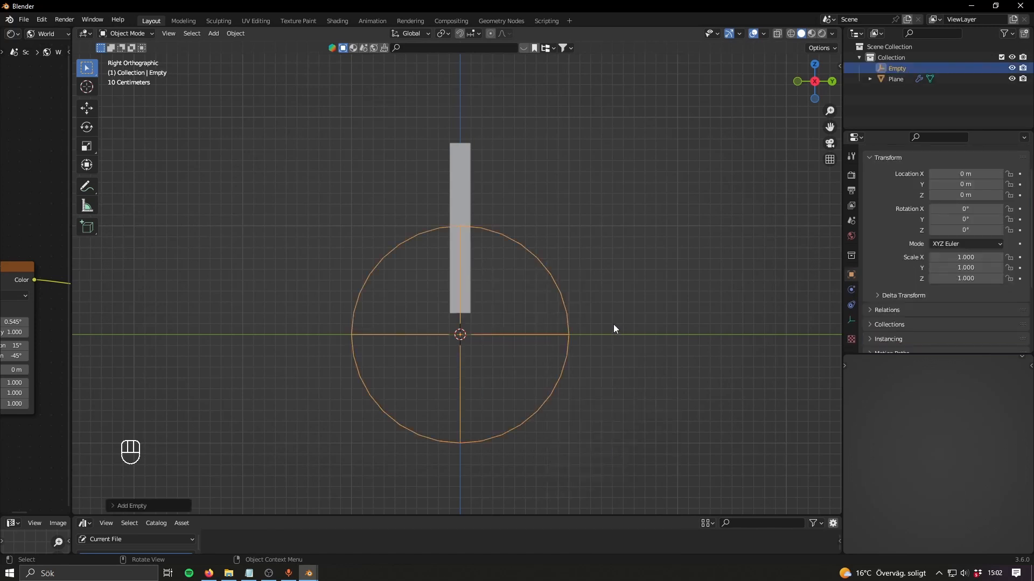
pyautogui.click(691, 259)
pyautogui.click(541, 326)
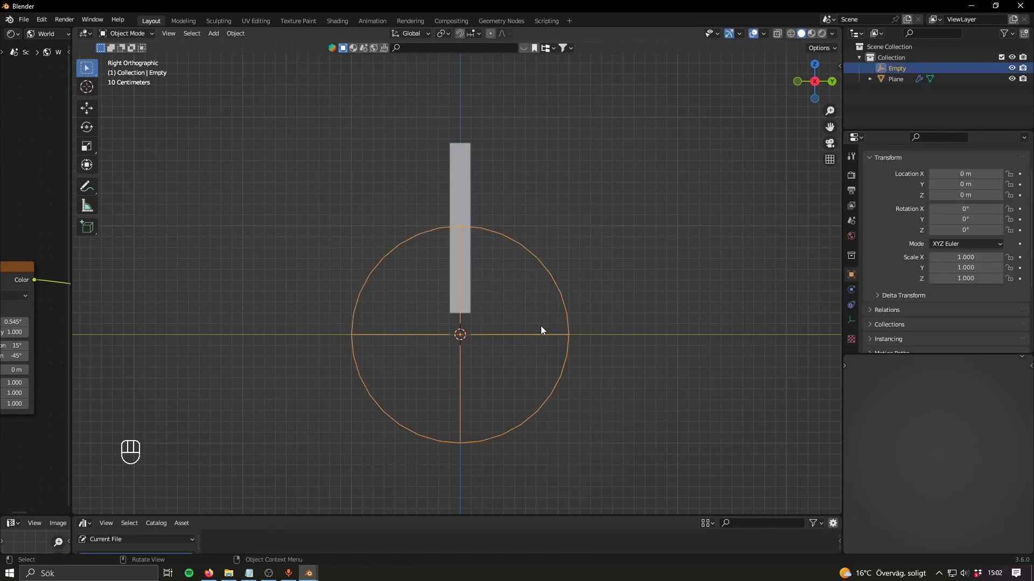
# - Select the strip and pick the sphere empty as the Array modifier's offset object
pyautogui.moveTo(540, 330); pyautogui.dragTo(554, 342, button='middle')
pyautogui.click(466, 188)
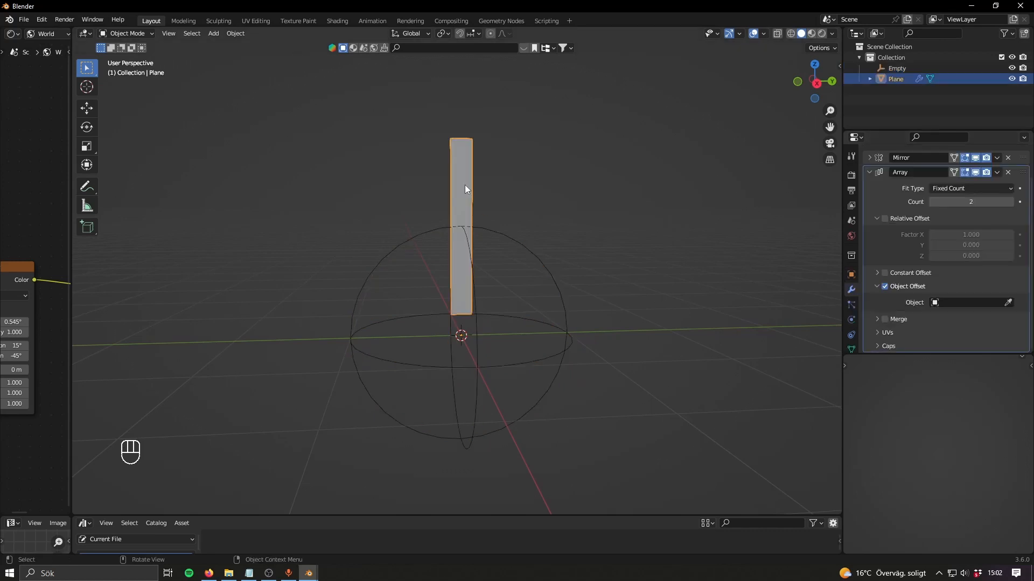
pyautogui.click(1008, 303)
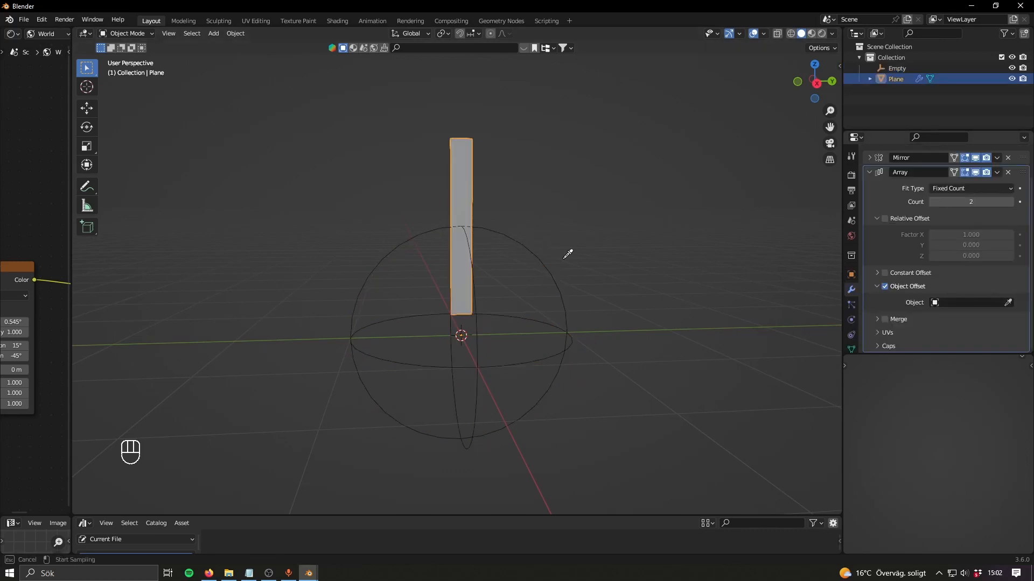
pyautogui.click(546, 262)
# - Confirm the sphere empty as the array's offset object, then select it and display its transform values beside the viewport
pyautogui.moveTo(581, 282); pyautogui.dragTo(627, 328, button='middle')
pyautogui.click(604, 326)
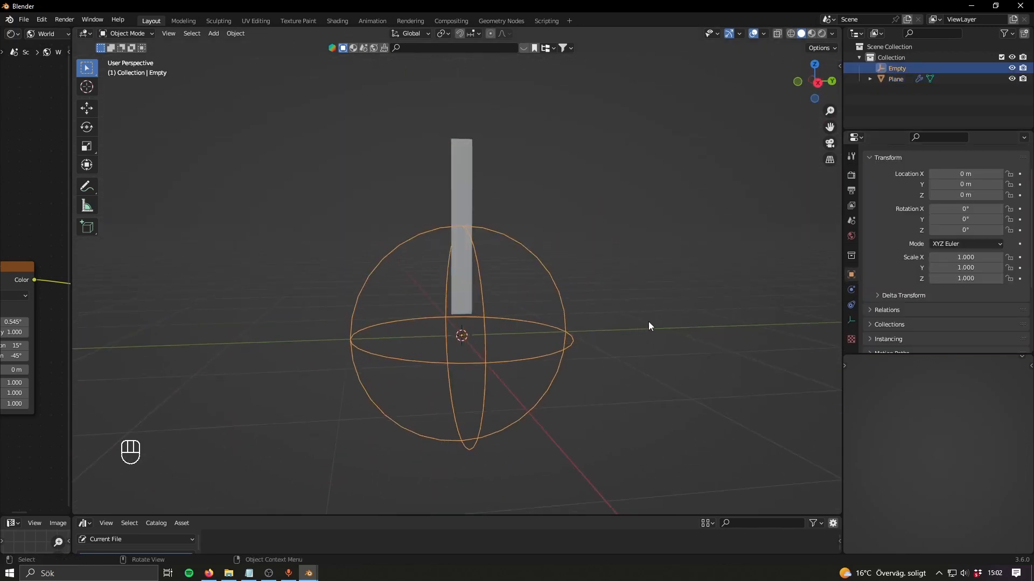
pyautogui.press('n')
pyautogui.click(463, 187)
pyautogui.click(511, 237)
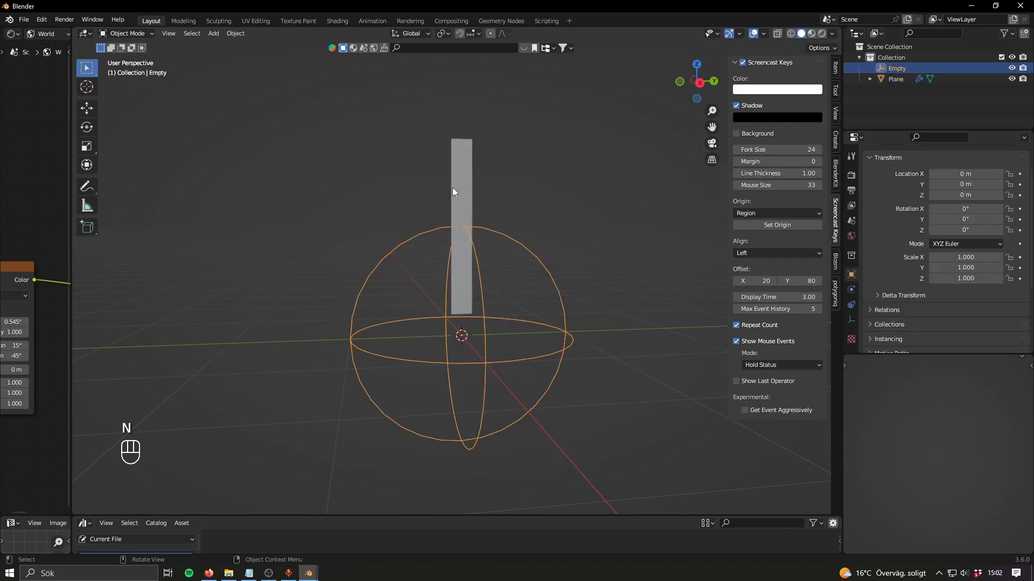
pyautogui.click(452, 187)
pyautogui.click(516, 243)
pyautogui.click(834, 68)
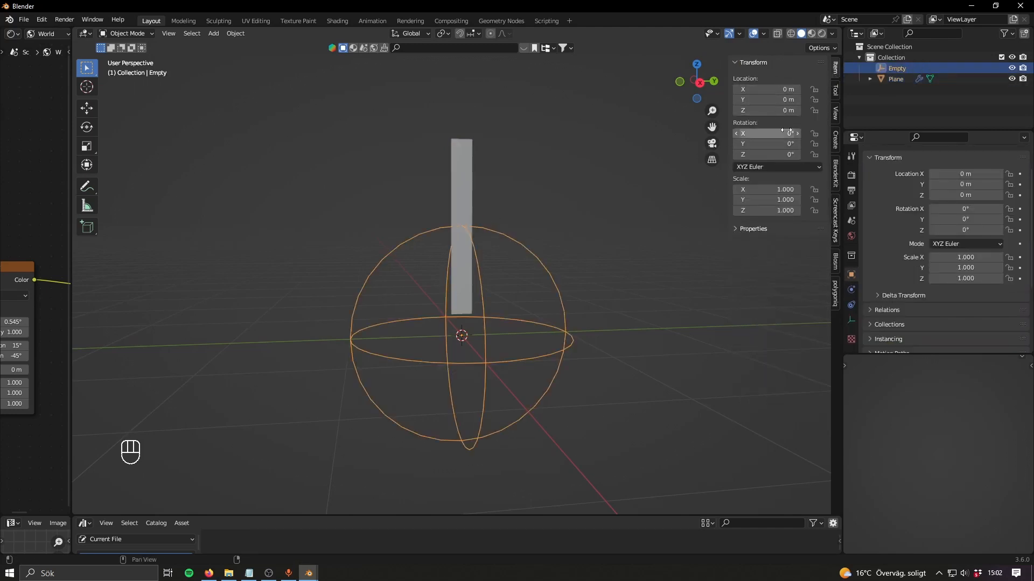
# - Try rotating the sphere empty freely in the right orthographic view to swing the strip's arrayed copy around it
pyautogui.click(465, 208)
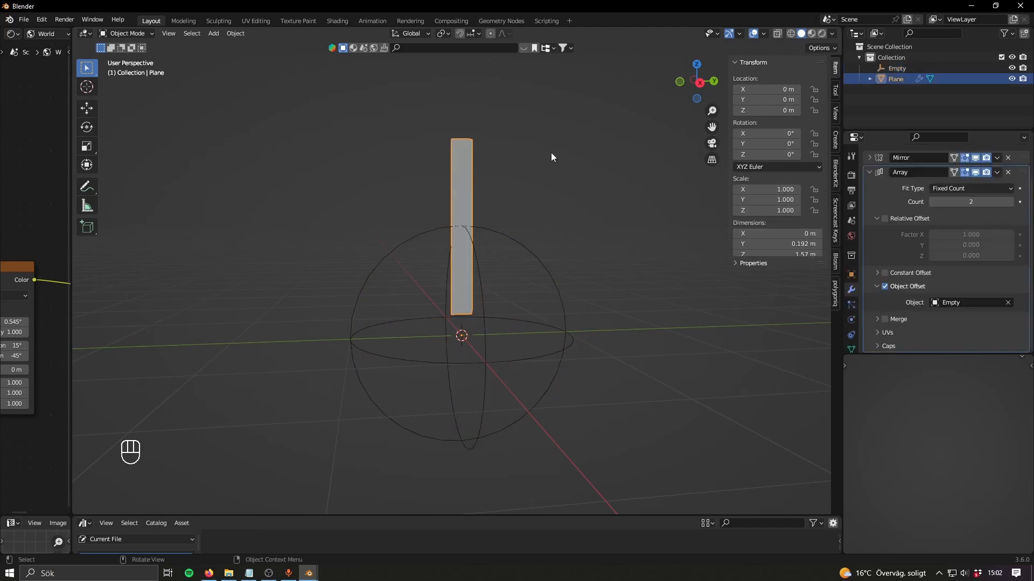
pyautogui.click(557, 299)
pyautogui.moveTo(557, 298); pyautogui.dragTo(554, 186, button='middle')
pyautogui.click(697, 82)
pyautogui.click(710, 86)
pyautogui.press('r')
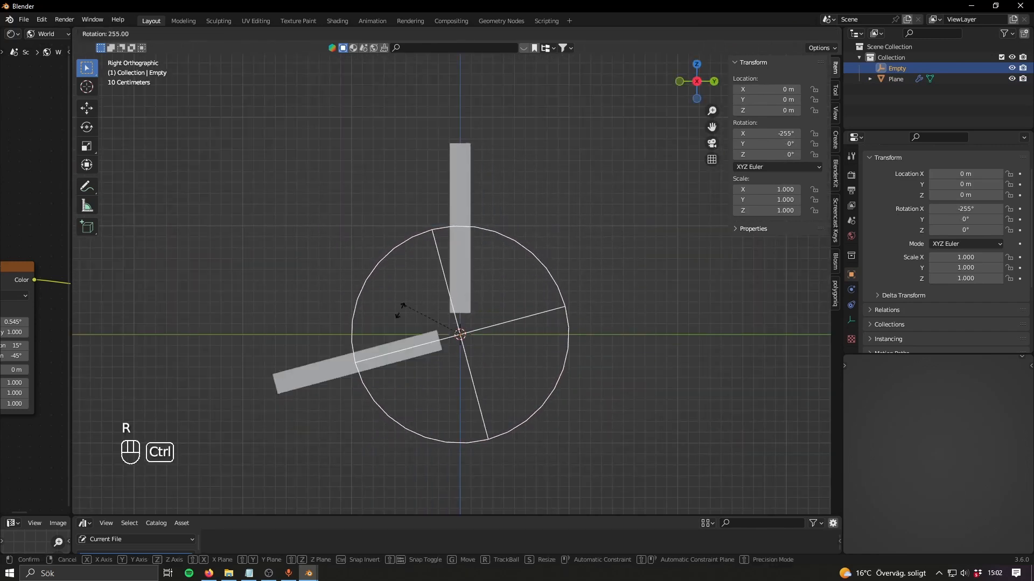
pyautogui.rightClick(721, 263)
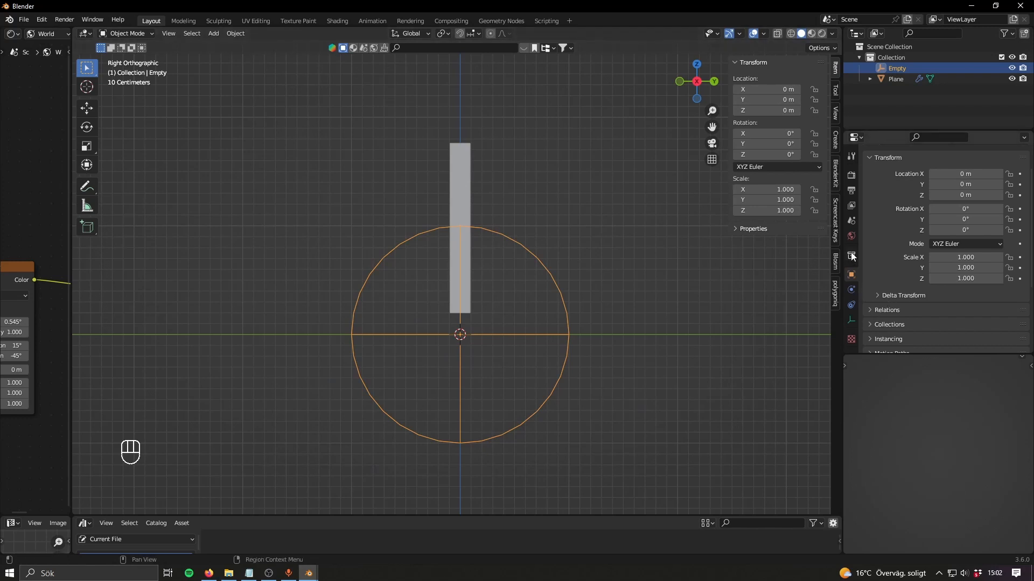
# - Set the strip's Array modifier count to 5
pyautogui.click(450, 184)
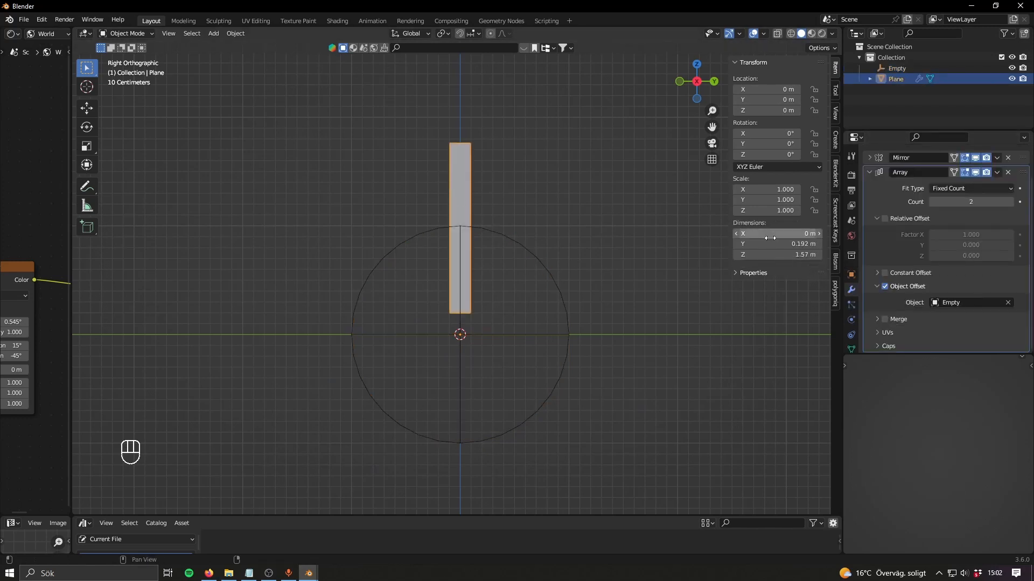
pyautogui.doubleClick(959, 202)
pyautogui.write('5')
pyautogui.press('Return')
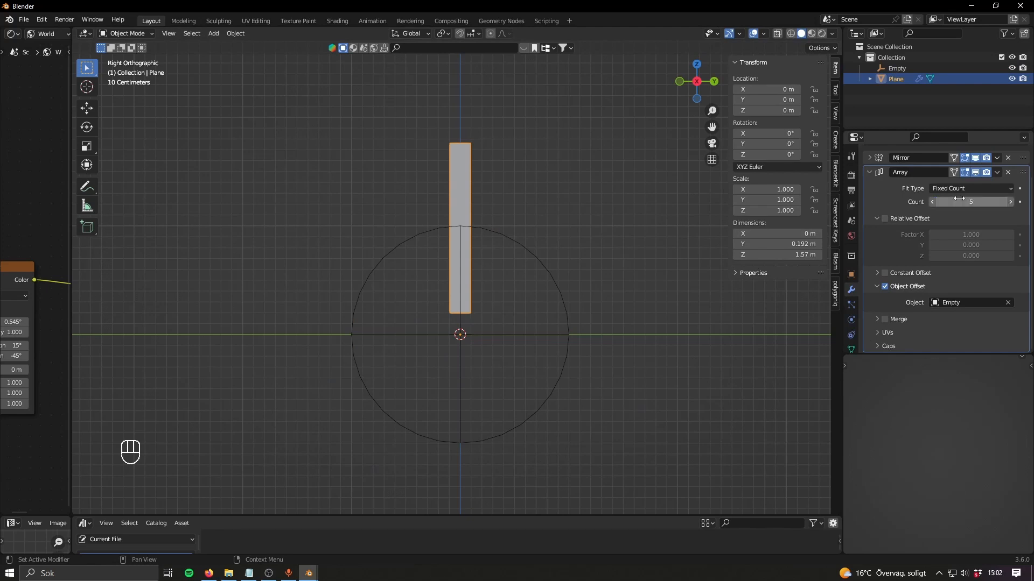
# - Set the sphere empty's X rotation to 360 divided by 5 (72°)
pyautogui.click(558, 299)
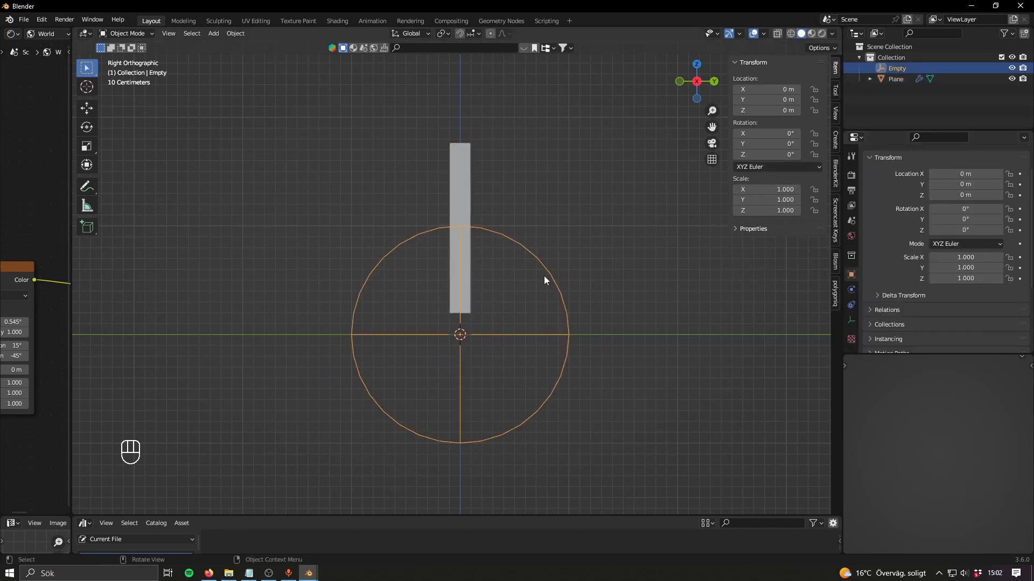
pyautogui.click(761, 135)
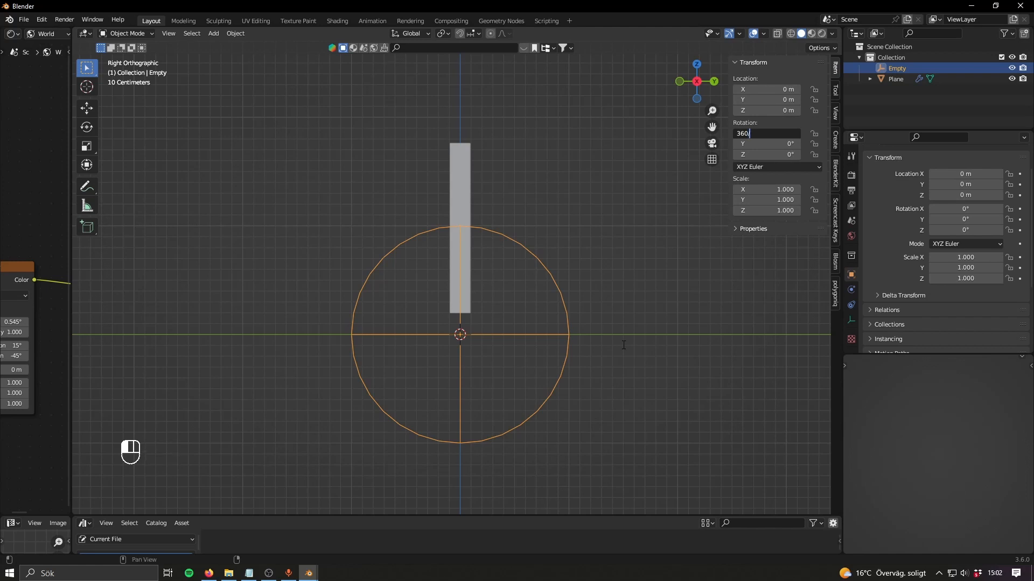
pyautogui.press('Return')
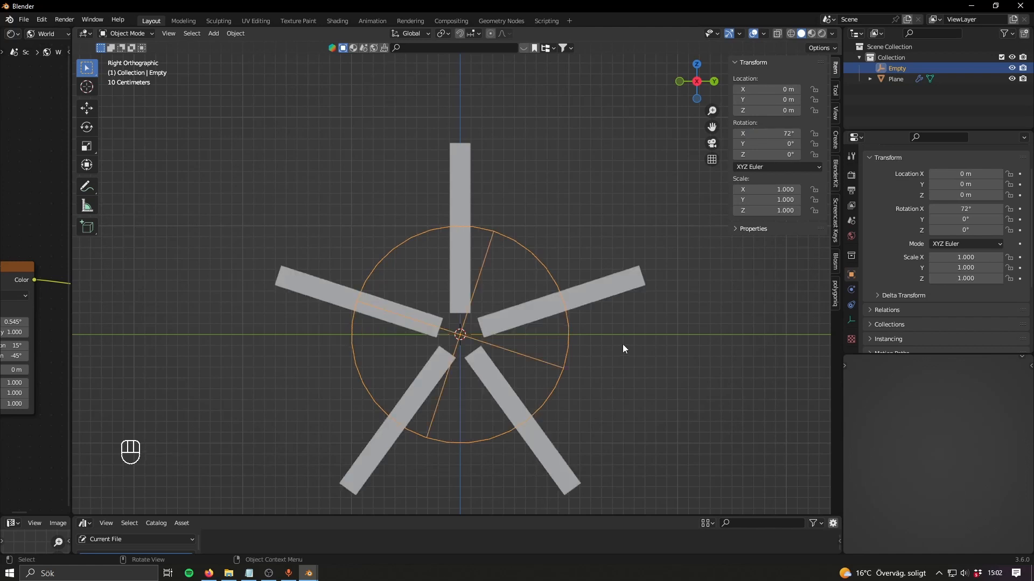
# - In Edit Mode, select the two vertices at the strip's inner end and move them about -0.36 m along X
pyautogui.keyDown('shift'); pyautogui.moveTo(581, 372); pyautogui.dragTo(584, 332, button='middle'); pyautogui.keyUp('shift')
pyautogui.scroll(1, 583, 331)
pyautogui.press('Tab')
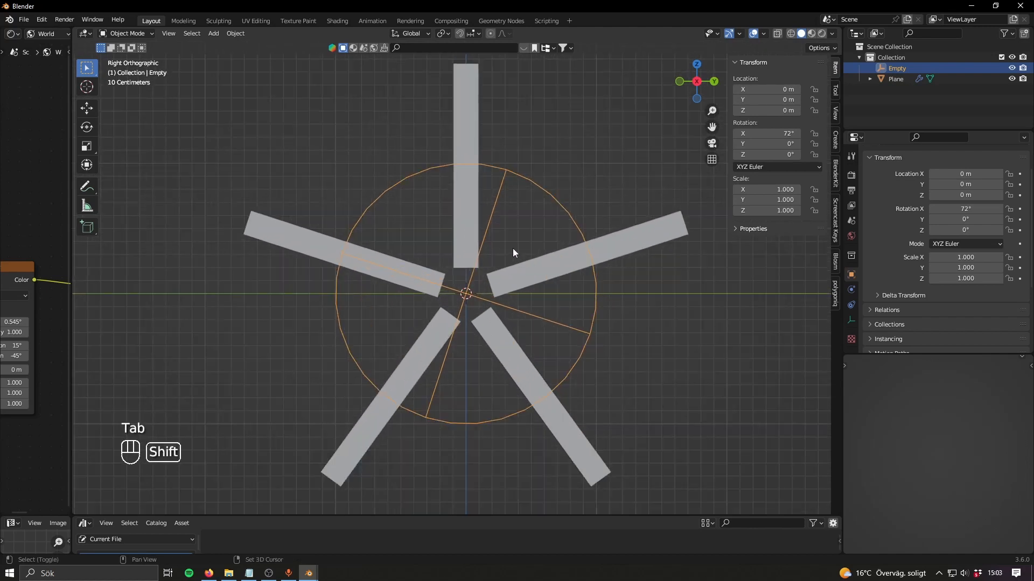
pyautogui.keyDown('shift'); pyautogui.moveTo(531, 227); pyautogui.dragTo(530, 302, button='middle'); pyautogui.keyUp('shift')
pyautogui.click(472, 231)
pyautogui.press('Tab')
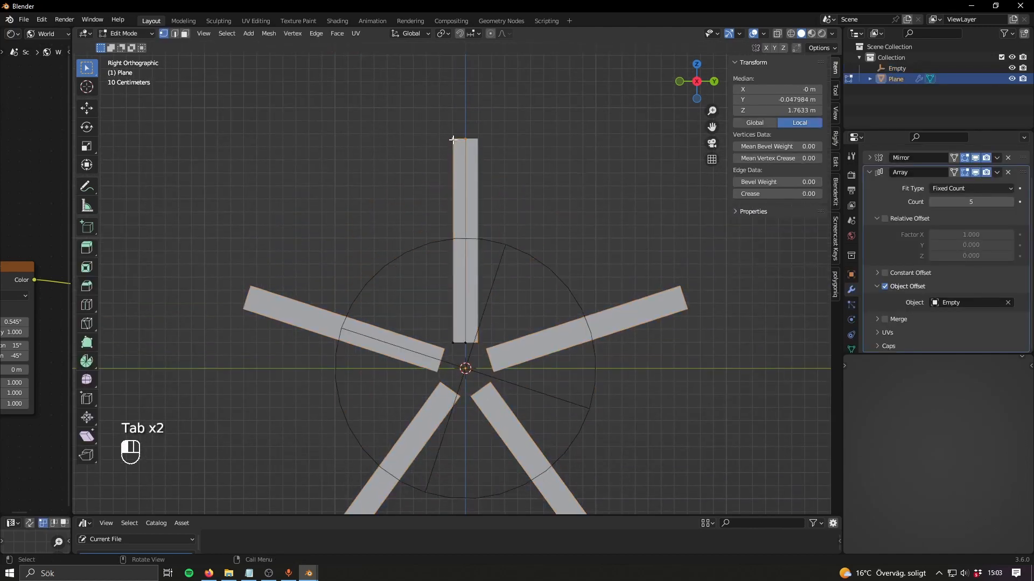
pyautogui.click(465, 139)
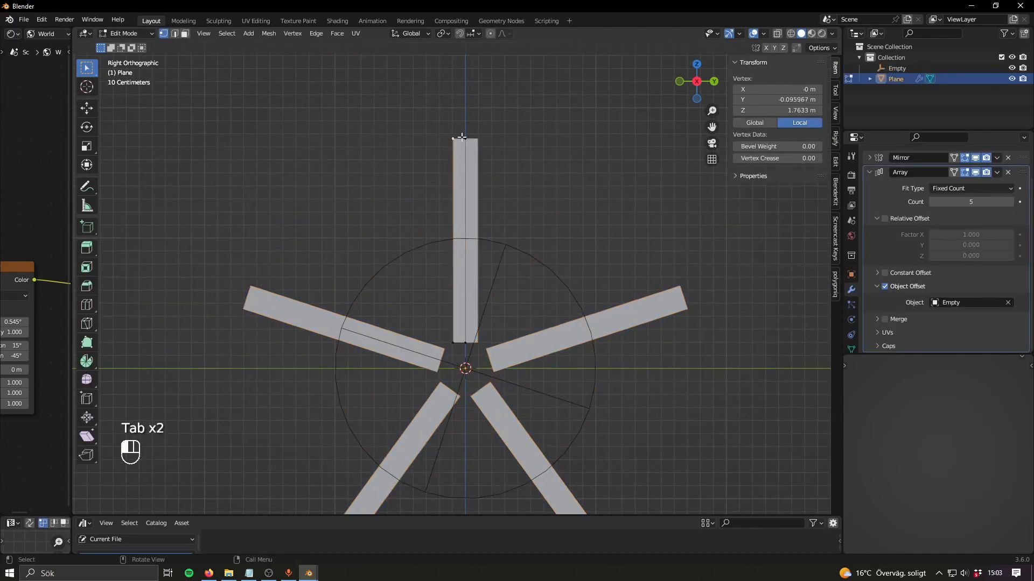
pyautogui.keyDown('shift'); pyautogui.click(465, 341); pyautogui.keyUp('shift')
pyautogui.moveTo(465, 341); pyautogui.dragTo(581, 349, button='middle')
pyautogui.press('g')
pyautogui.press('x')
pyautogui.click(532, 340)
# - Add a single centred loop cut across the middle of the strip
pyautogui.hotkey('ctrl', 'r')
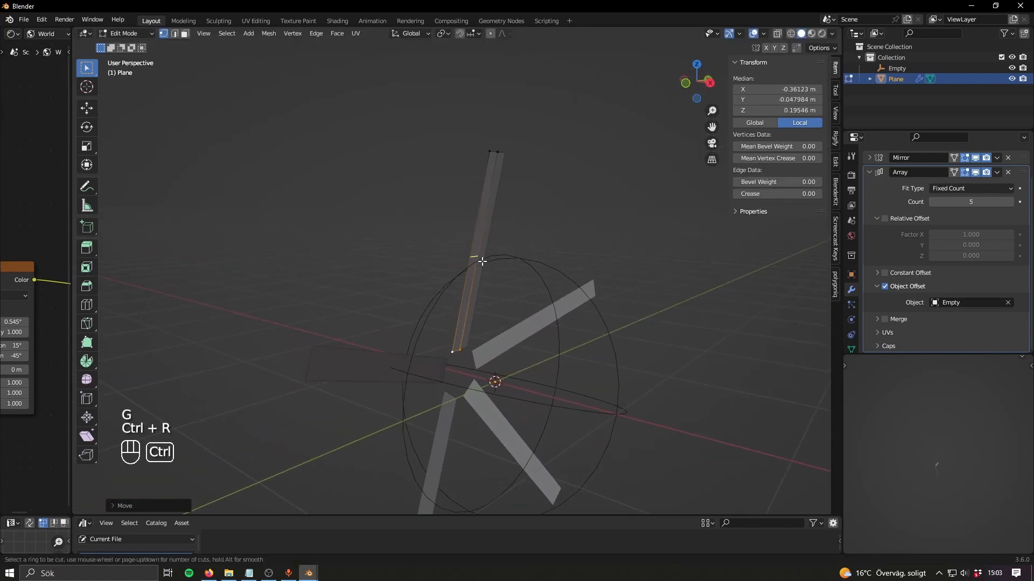
pyautogui.doubleClick(482, 262)
pyautogui.press('g')
pyautogui.rightClick(519, 307)
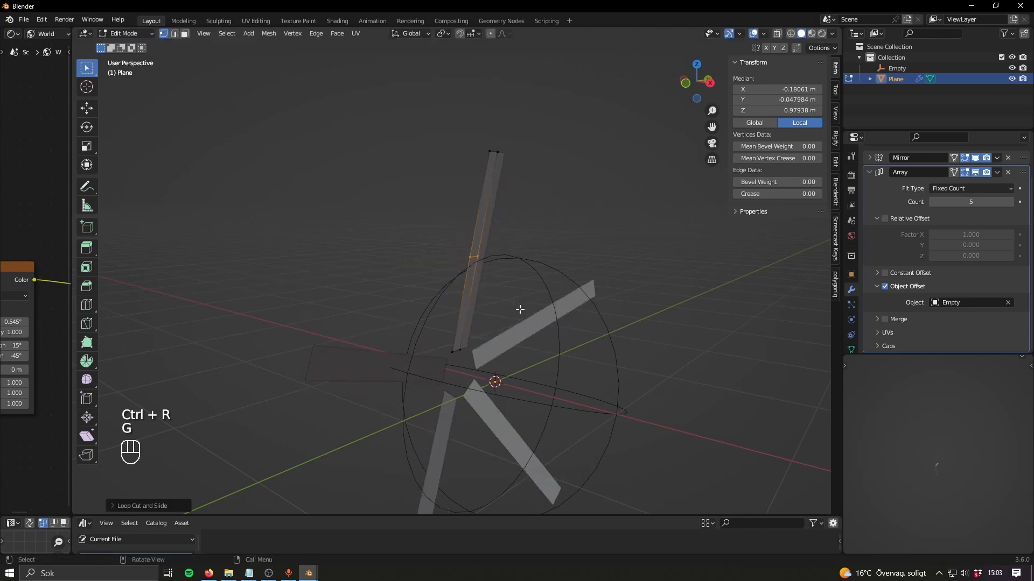
# - Move the middle loop sideways along Y in the right view so each mirrored spoke opens into a diamond
pyautogui.moveTo(519, 307); pyautogui.dragTo(647, 127, button='middle')
pyautogui.click(702, 84)
pyautogui.press('g')
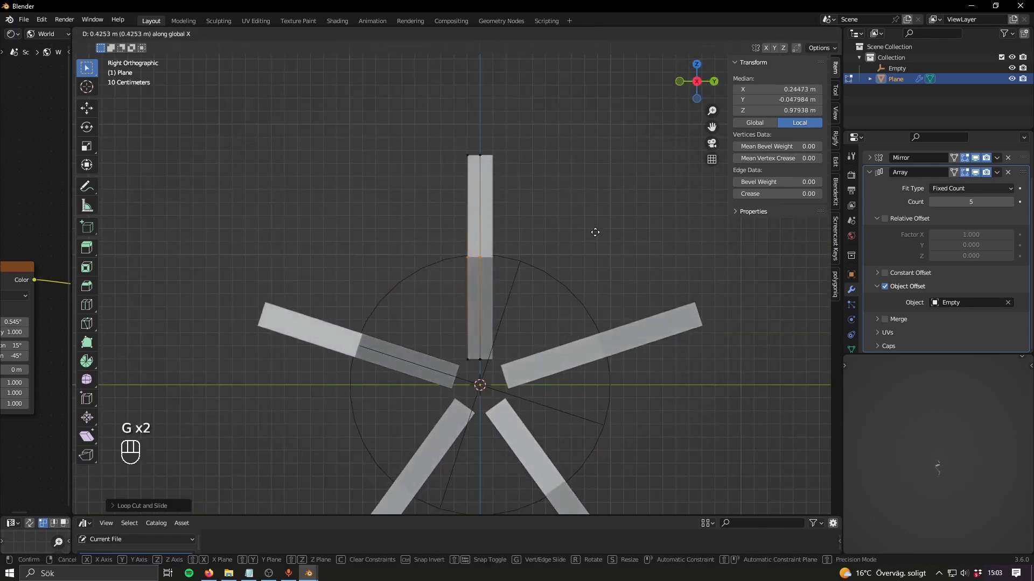
pyautogui.rightClick(594, 233)
pyautogui.press('g')
pyautogui.click(572, 235)
# - Adjust the middle loop's depth along X and return to Object Mode
pyautogui.scroll(-2, 565, 335)
pyautogui.moveTo(565, 334); pyautogui.dragTo(858, 222, button='middle')
pyautogui.press('g')
pyautogui.press('y')
pyautogui.press('x')
pyautogui.click(656, 367)
pyautogui.press('Tab')
pyautogui.scroll(-2, 584, 350)
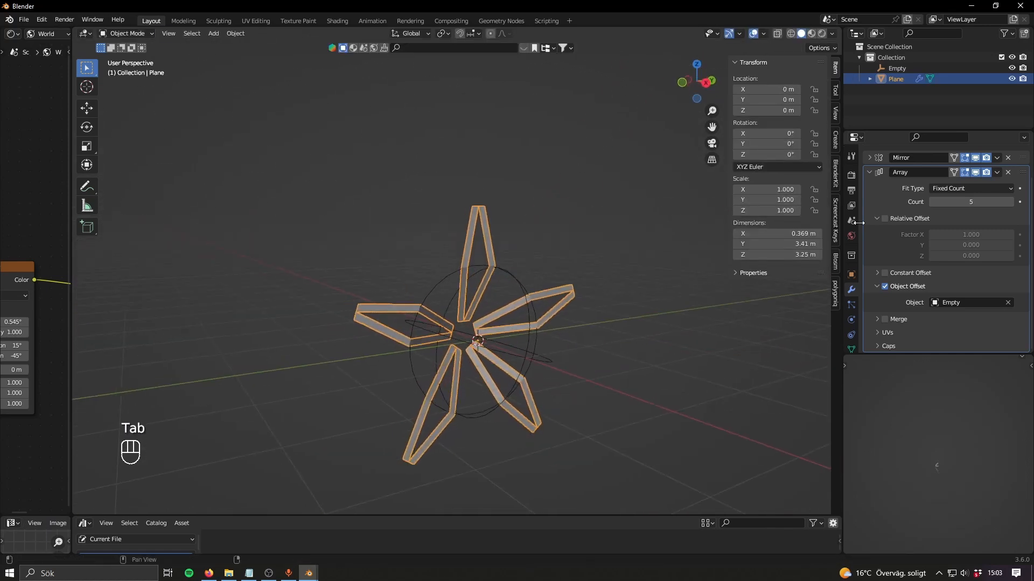
# - Add a Subdivision Surface modifier to the spokes and set its viewport level to 2
pyautogui.click(867, 172)
pyautogui.click(882, 173)
pyautogui.click(841, 369)
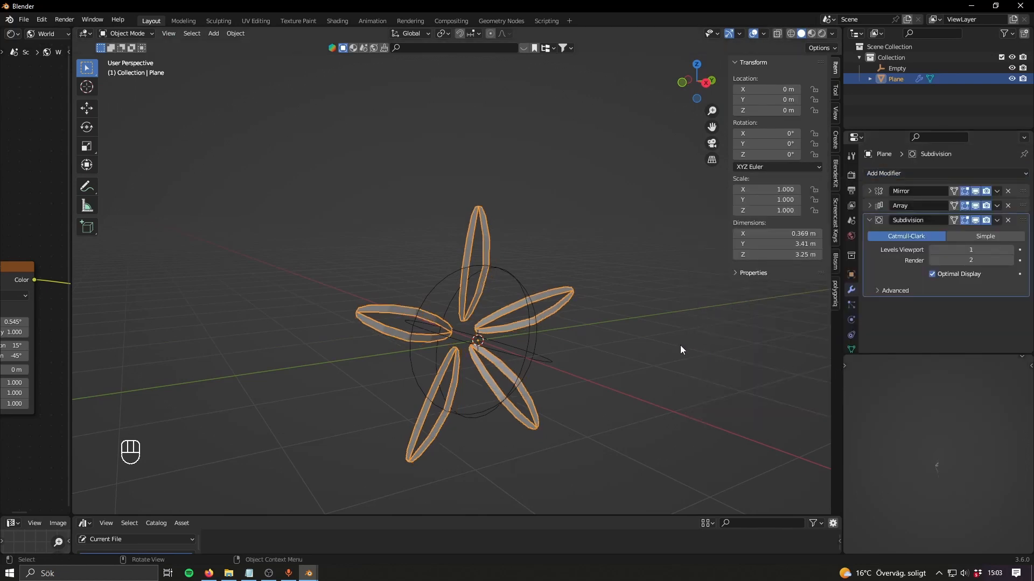
pyautogui.scroll(3, 663, 344)
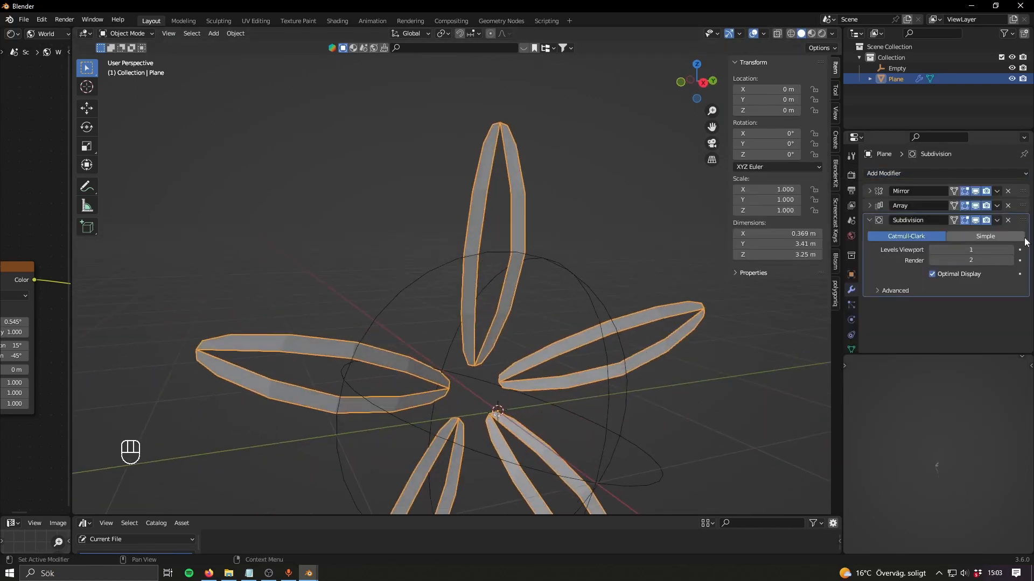
pyautogui.click(1009, 250)
# - Apply smooth shading to the spokes
pyautogui.moveTo(544, 237); pyautogui.dragTo(521, 242, button='middle')
pyautogui.rightClick(520, 225)
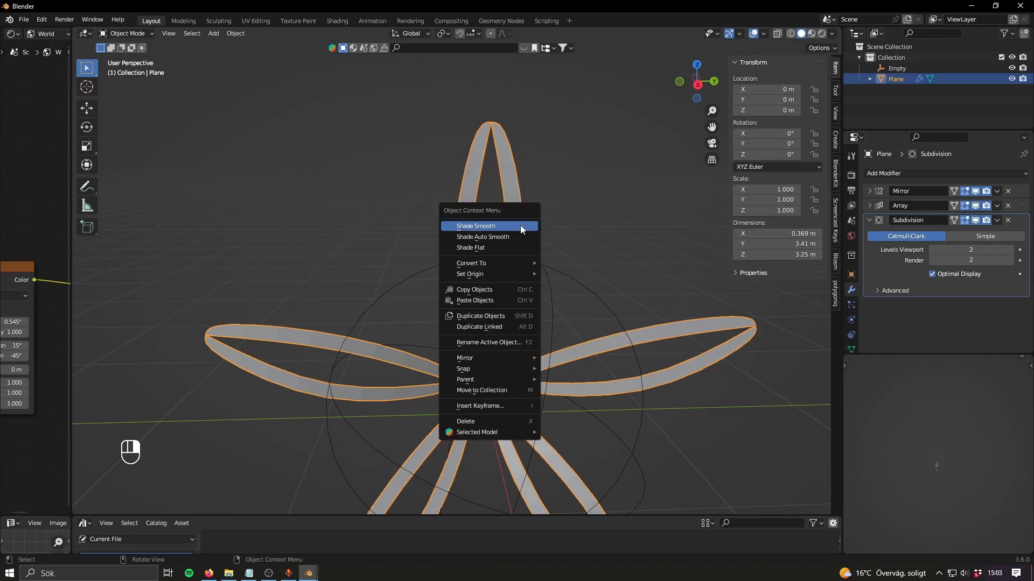
pyautogui.click(520, 225)
pyautogui.scroll(-5, 538, 269)
pyautogui.press('Tab')
pyautogui.press('Tab')
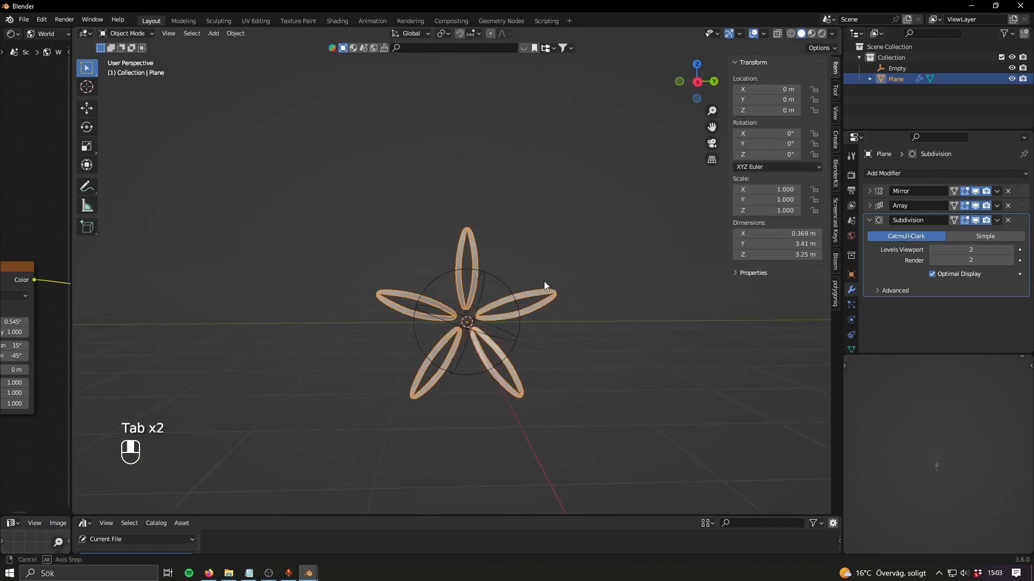
# - Add a mesh circle at the world origin
pyautogui.moveTo(544, 281); pyautogui.dragTo(485, 340, button='middle')
pyautogui.hotkey('shift', 'a')
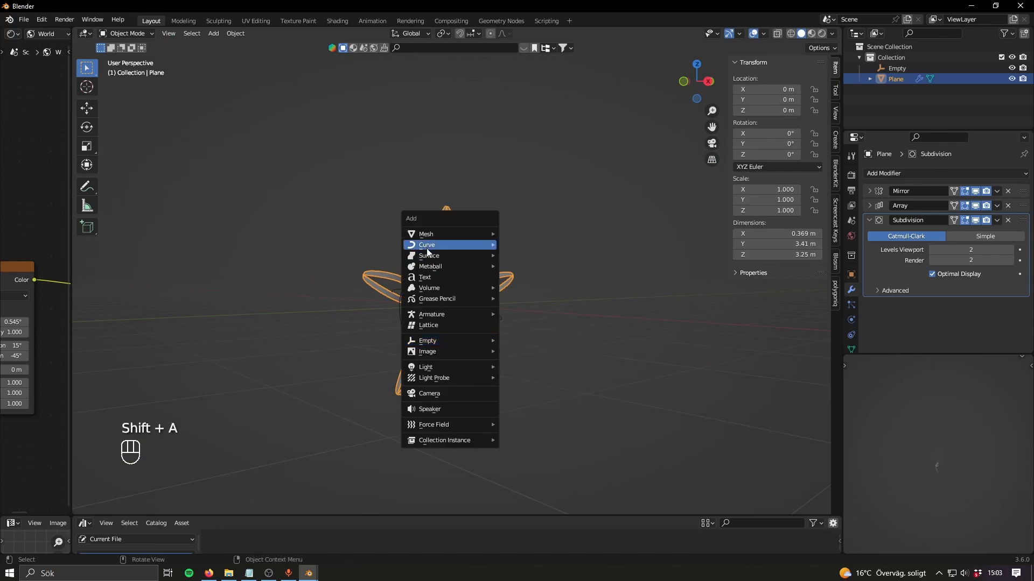
pyautogui.moveTo(426, 250)
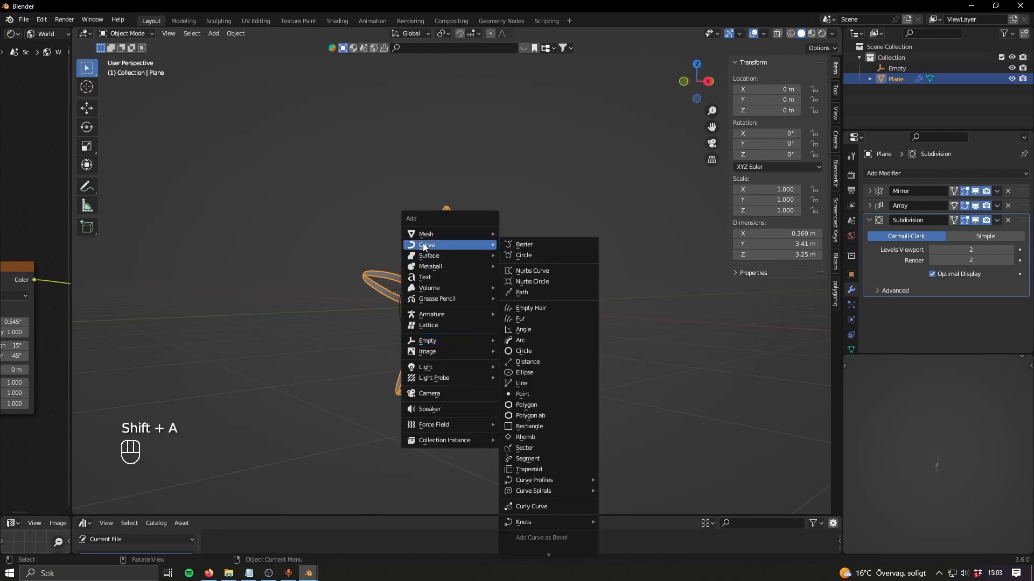
pyautogui.moveTo(491, 233)
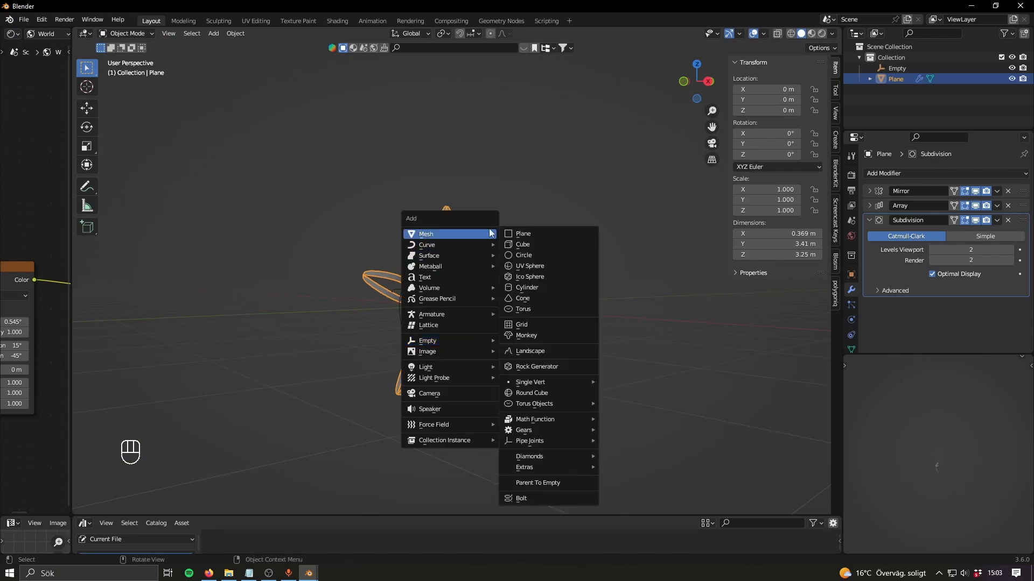
pyautogui.click(530, 255)
pyautogui.write('rx90')
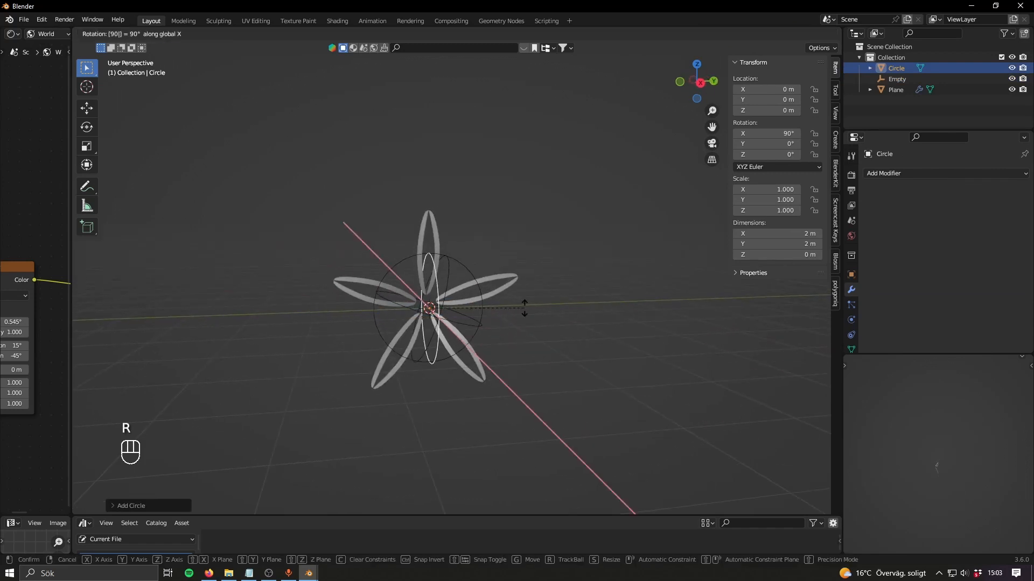
pyautogui.write('r')
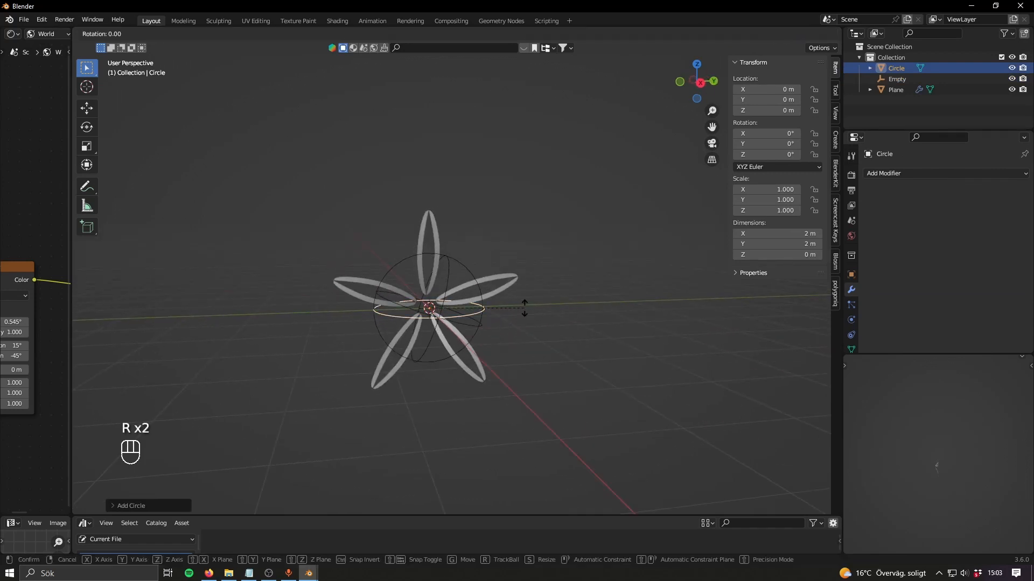
pyautogui.write('y')
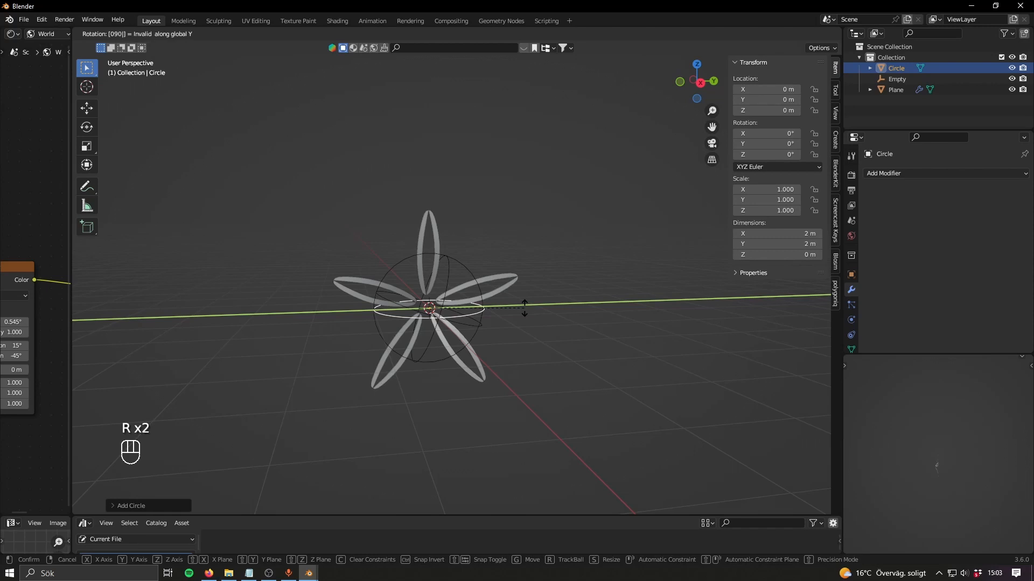
pyautogui.rightClick(524, 307)
pyautogui.press('r')
pyautogui.moveTo(515, 314); pyautogui.dragTo(547, 320, button='middle')
pyautogui.rightClick(544, 318)
# - Rotate the circle 90° about Y and scale it up to surround the spokes, finishing the scaling in Edit Mode
pyautogui.write('ry90')
pyautogui.press('Return')
pyautogui.press('s')
pyautogui.click(512, 322)
pyautogui.press('Tab')
pyautogui.press('s')
pyautogui.click(610, 351)
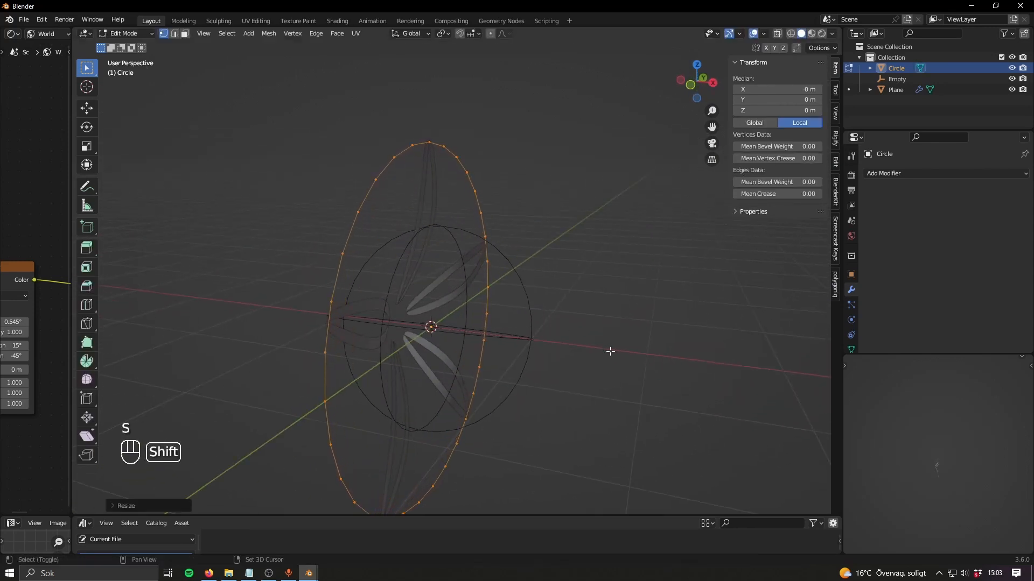
# - Move the circle's vertices about 0.04 m along X
pyautogui.press('g')
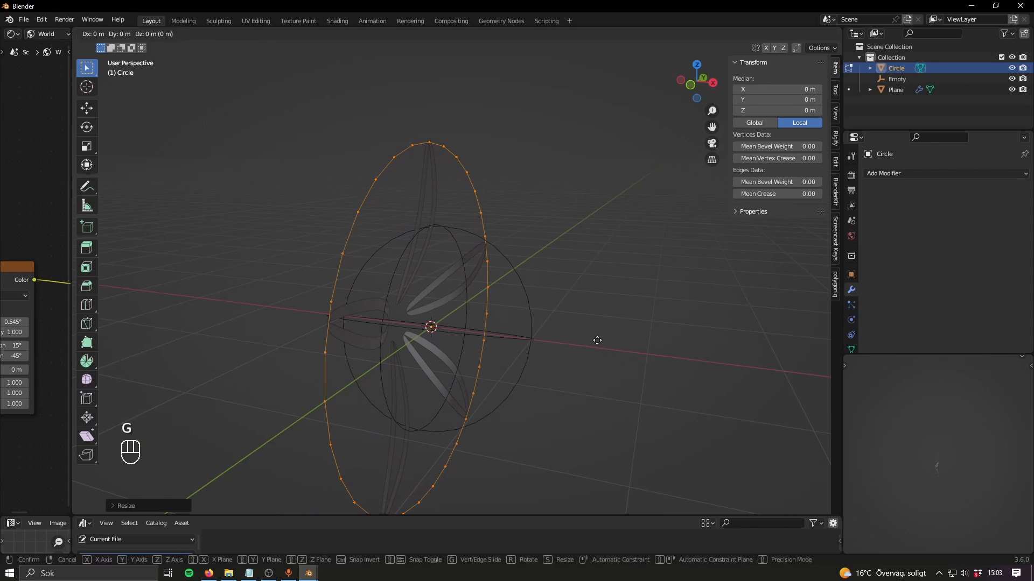
pyautogui.press('y')
pyautogui.rightClick(601, 342)
pyautogui.press('g')
pyautogui.press('x')
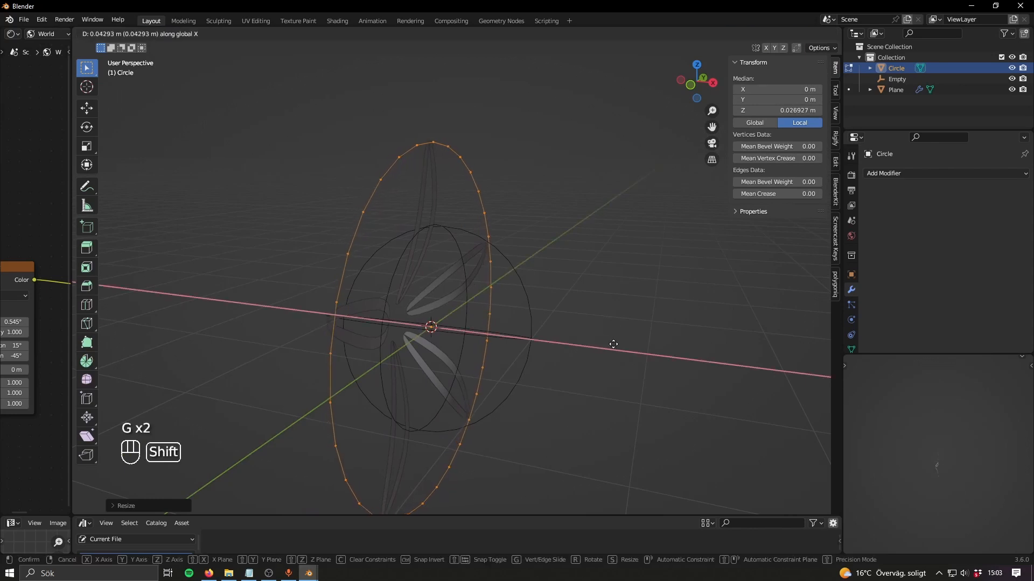
pyautogui.click(614, 345)
# - Extrude the circle along negative X to about -0.91 m local Z to form the rim barrel, and return to Object Mode
pyautogui.press('e')
pyautogui.press('x')
pyautogui.click(500, 345)
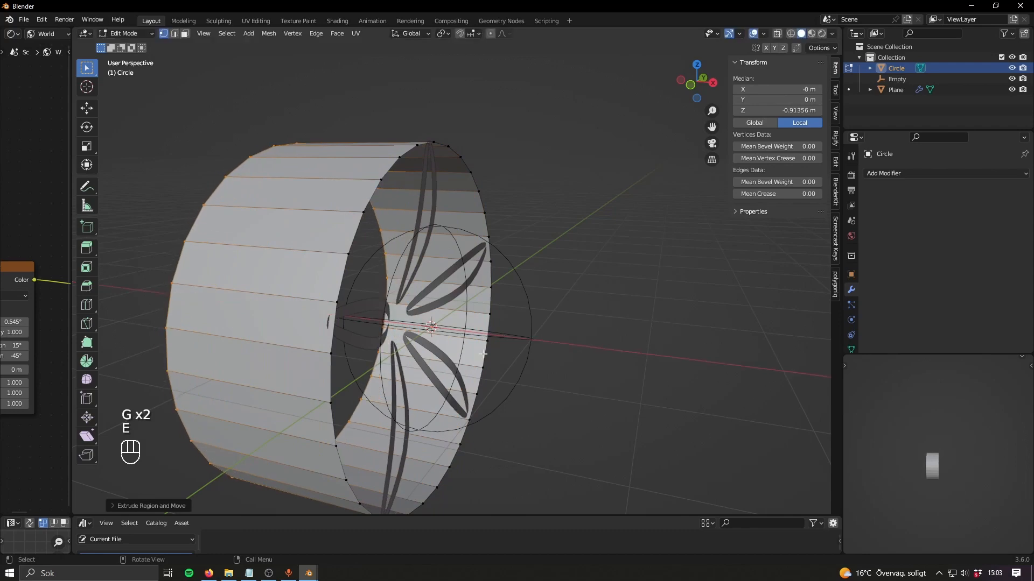
pyautogui.press('Tab')
pyautogui.moveTo(499, 345); pyautogui.dragTo(491, 313, button='middle')
pyautogui.scroll(4, 486, 325)
pyautogui.scroll(-3, 486, 324)
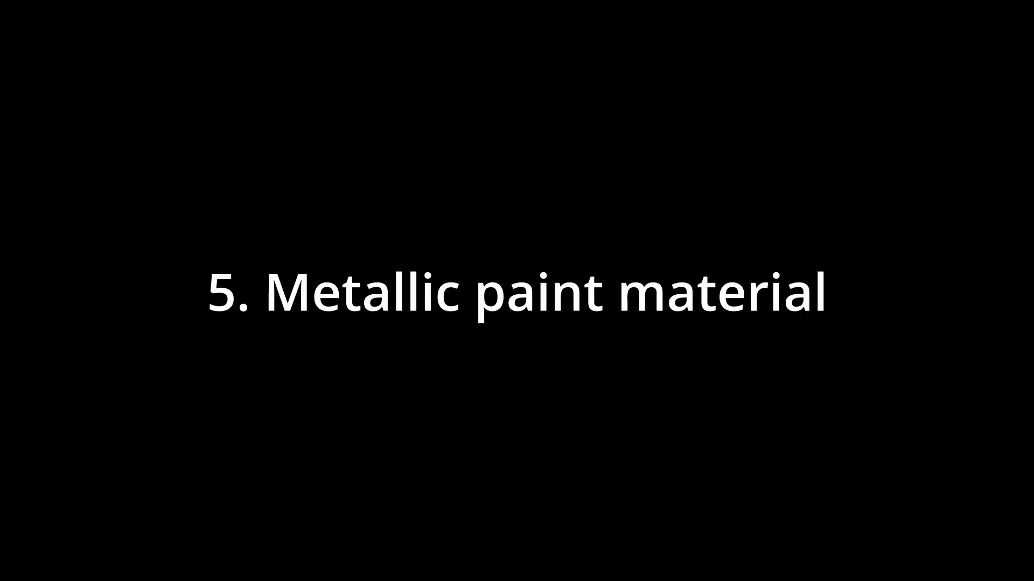
# - Add a UV sphere at the world origin and shade it smooth
pyautogui.moveTo(408, 327)
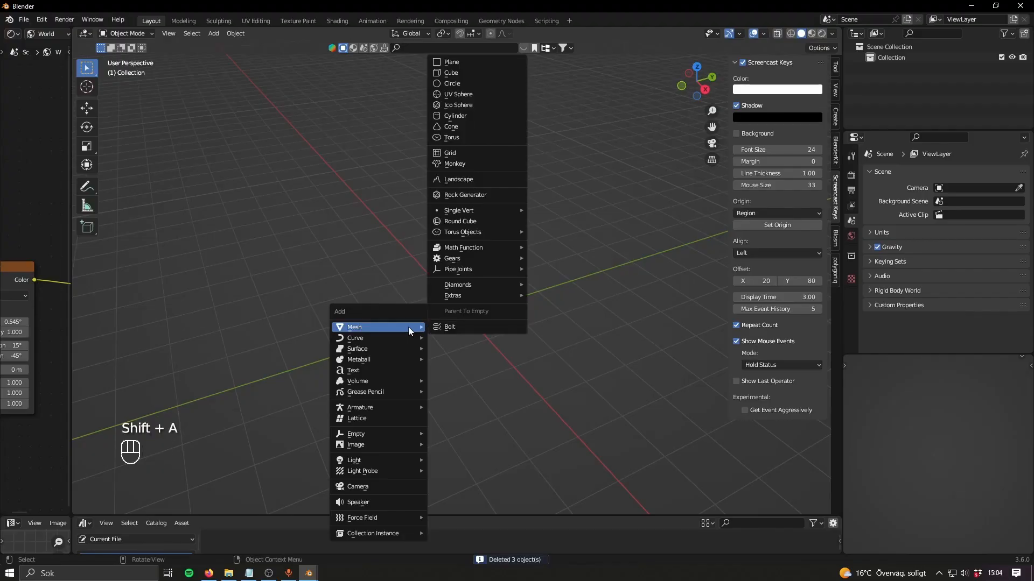
pyautogui.click(458, 94)
pyautogui.rightClick(499, 320)
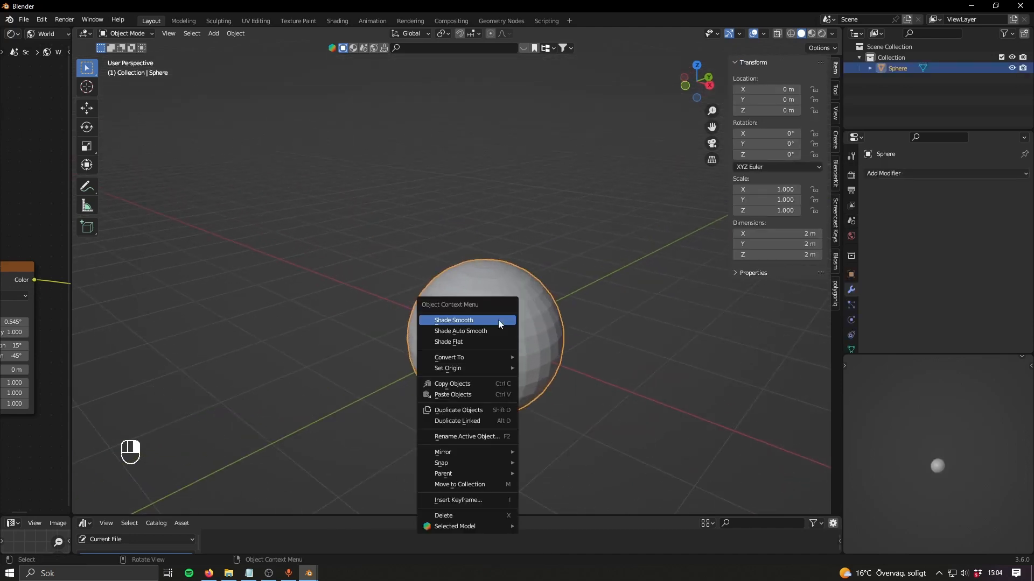
pyautogui.click(499, 320)
pyautogui.moveTo(515, 322)
pyautogui.mouseDown(button='middle')
pyautogui.moveTo(534, 344)
pyautogui.moveTo(506, 316)
pyautogui.mouseUp(button='middle')
pyautogui.scroll(2, 506, 315)
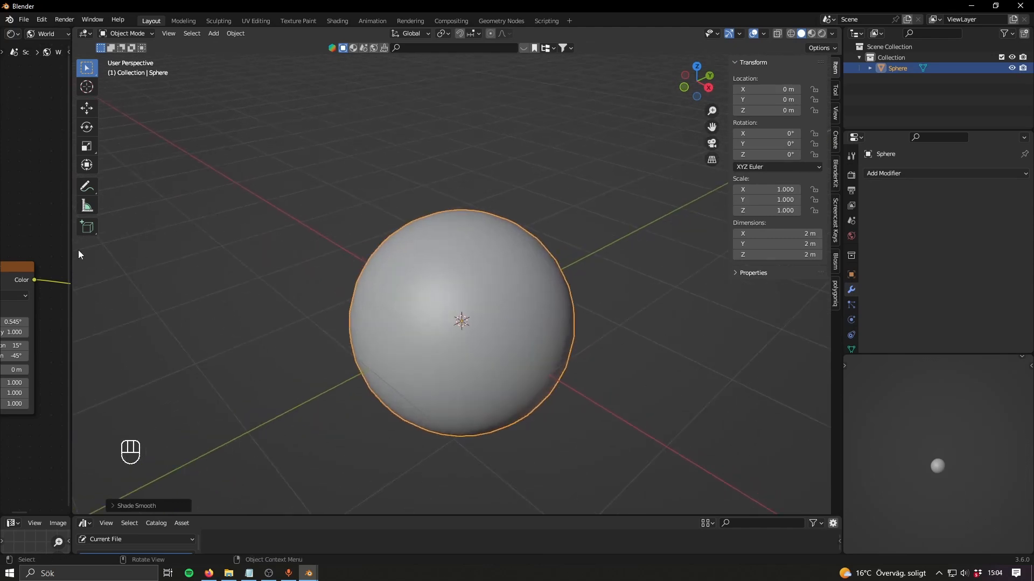
# - Switch the viewport to Material Preview and create a new material for the sphere in a widened Shader Editor
pyautogui.press('z')
pyautogui.click(451, 298)
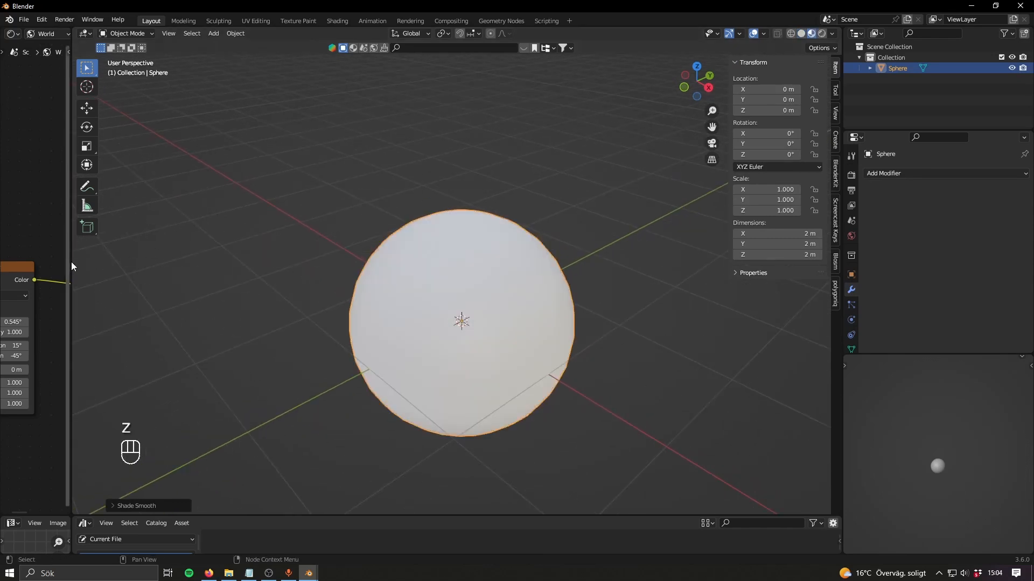
pyautogui.moveTo(71, 263); pyautogui.dragTo(339, 265)
pyautogui.click(47, 33)
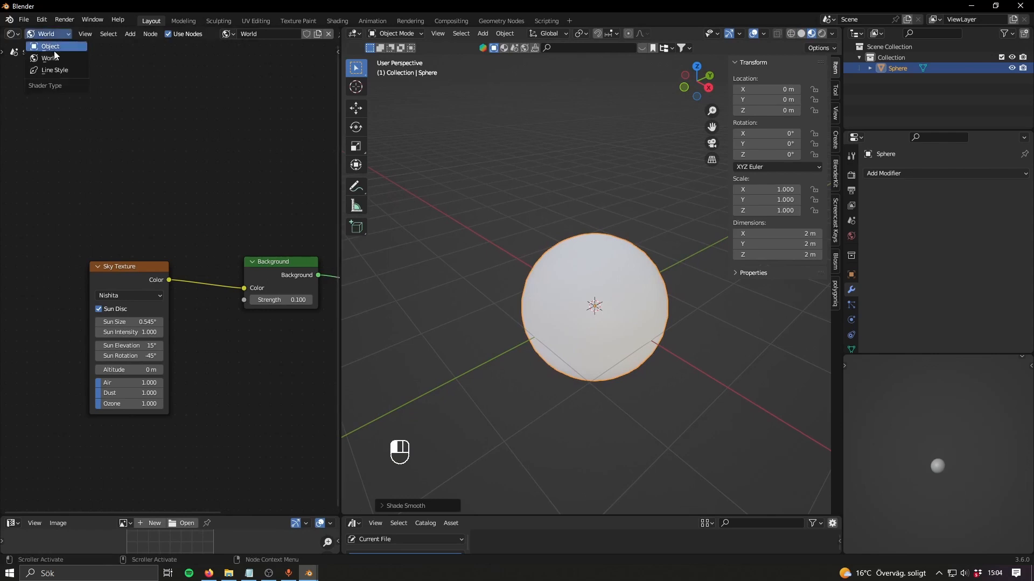
pyautogui.click(59, 37)
pyautogui.click(262, 35)
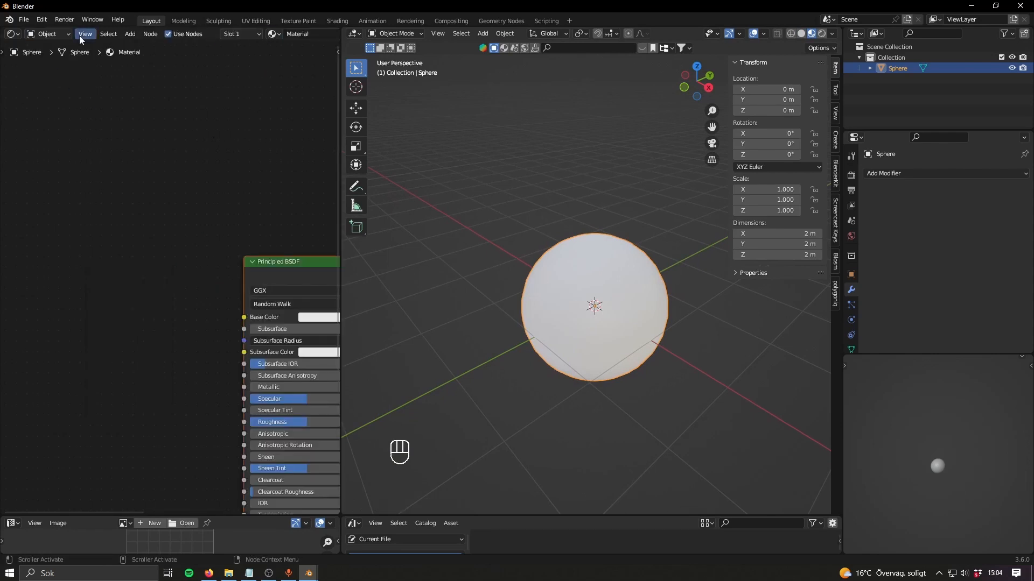
# - Set the Principled BSDF's Metallic to about 0.591 and deselect the sphere
pyautogui.scroll(-10, 180, 269)
pyautogui.moveTo(180, 269); pyautogui.dragTo(128, 245, button='middle')
pyautogui.scroll(10, 254, 312)
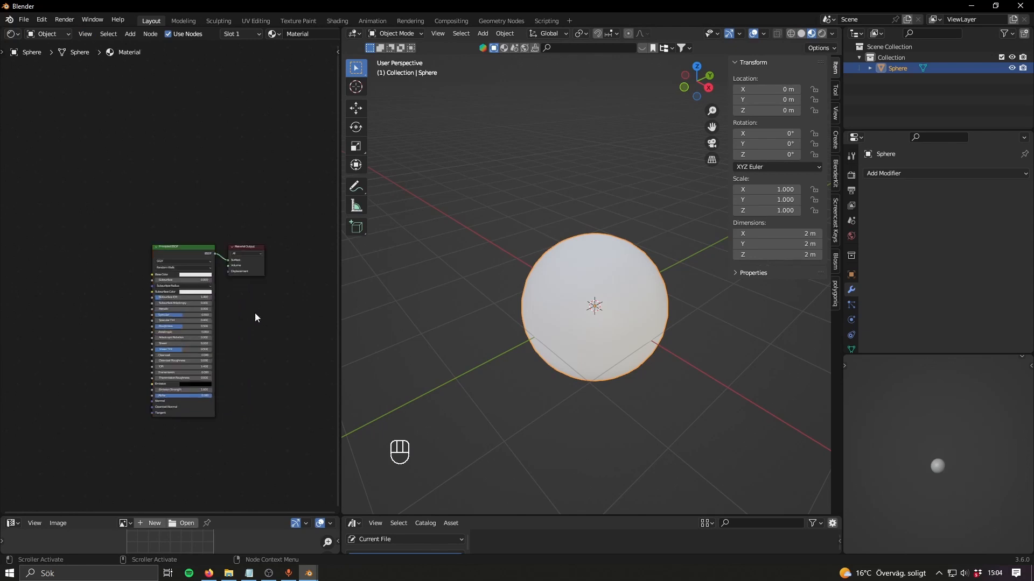
pyautogui.moveTo(235, 319); pyautogui.dragTo(229, 319, button='middle')
pyautogui.scroll(2, 229, 318)
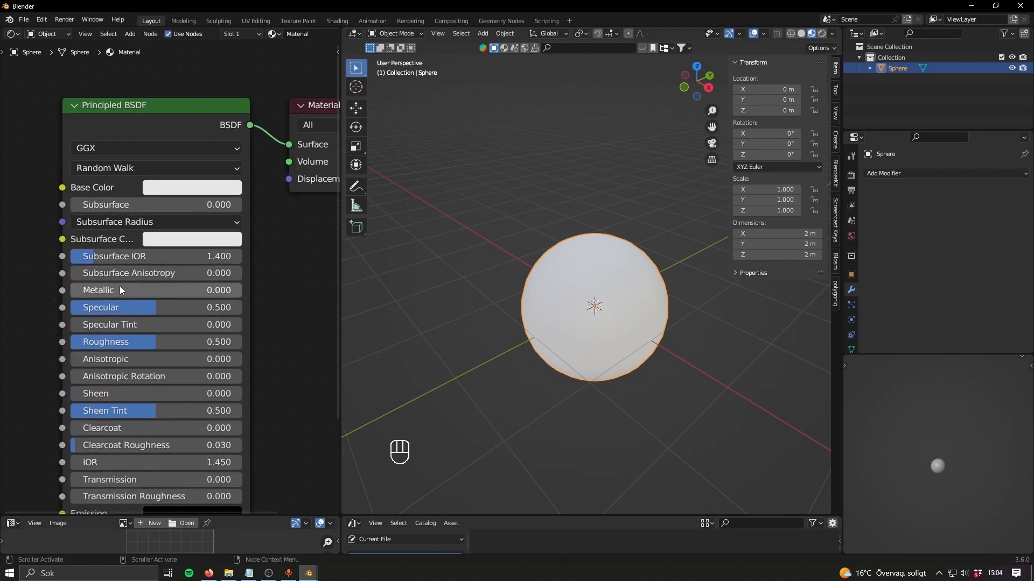
pyautogui.moveTo(118, 291); pyautogui.dragTo(172, 294)
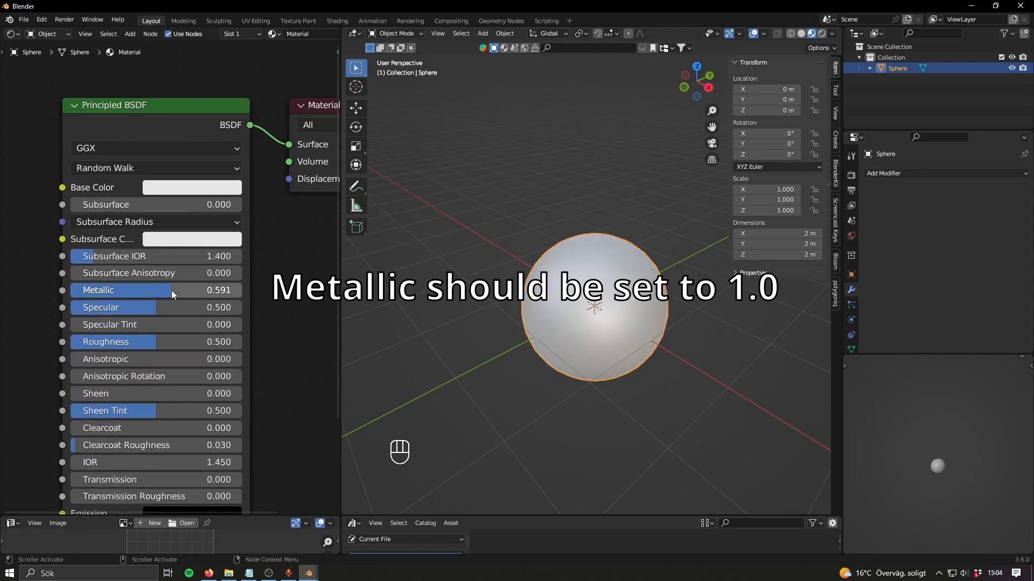
pyautogui.moveTo(627, 346); pyautogui.dragTo(614, 337, button='middle')
pyautogui.scroll(3, 613, 350)
pyautogui.click(406, 306)
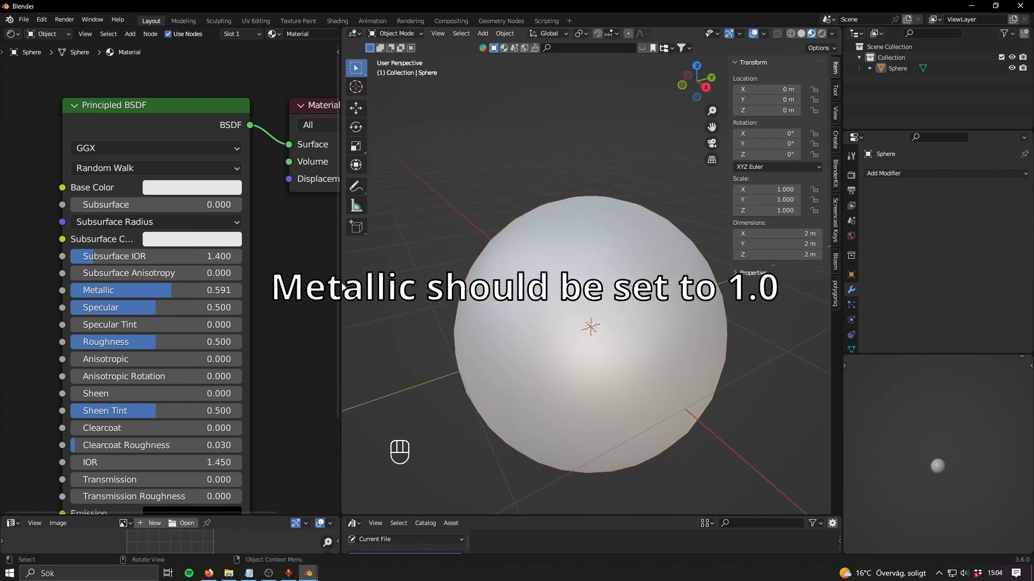
# - Lower the Roughness to about 0.168 and set the Base Color to dark red with hue 0.999, saturation 0.959 and value 0.211
pyautogui.moveTo(160, 344); pyautogui.dragTo(140, 263, button='middle')
pyautogui.moveTo(150, 260); pyautogui.dragTo(69, 260)
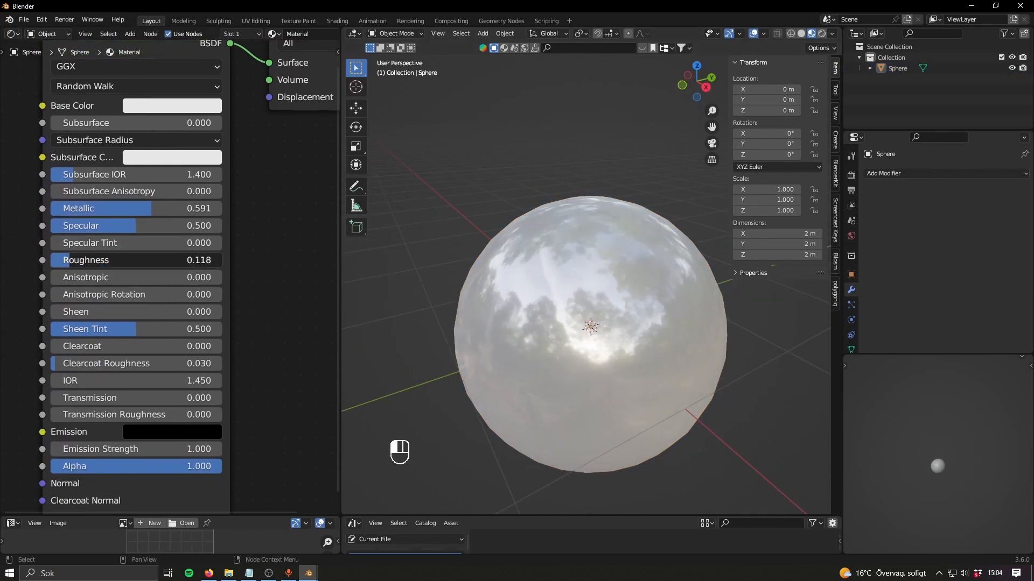
pyautogui.click(172, 106)
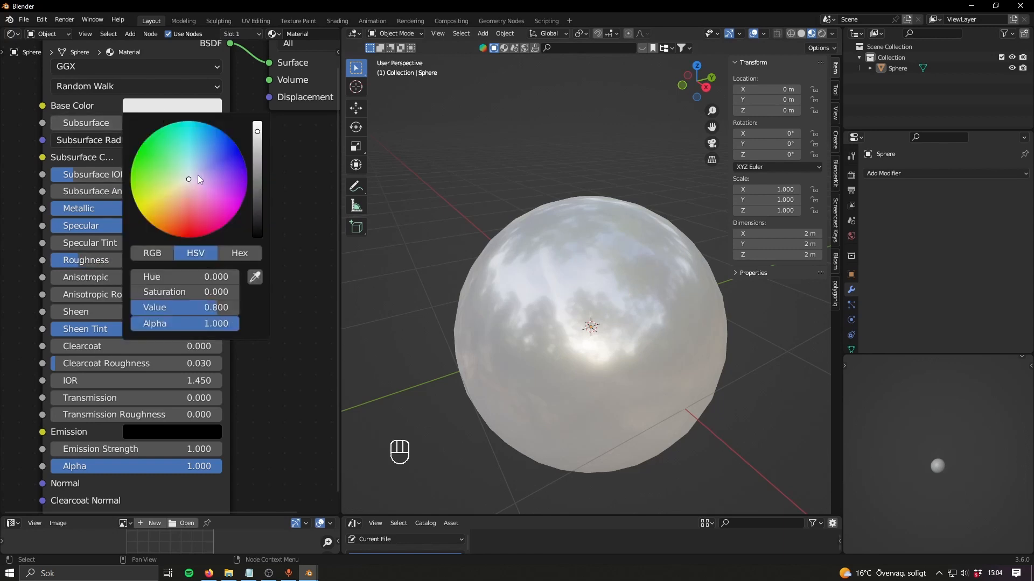
pyautogui.moveTo(198, 177); pyautogui.dragTo(191, 230)
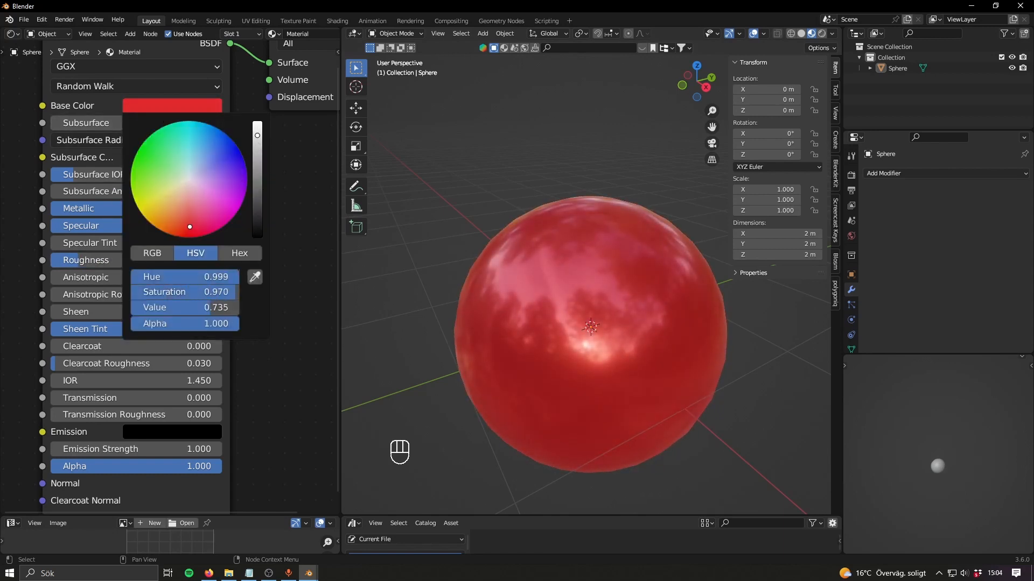
pyautogui.moveTo(258, 135); pyautogui.dragTo(258, 172)
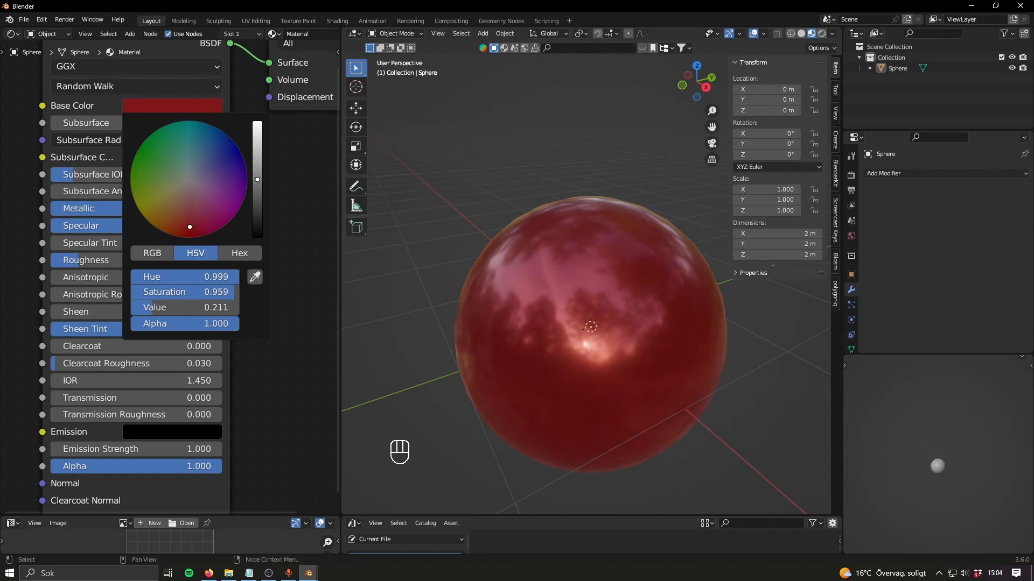
pyautogui.moveTo(585, 334); pyautogui.dragTo(571, 310, button='middle')
pyautogui.scroll(-2, 584, 316)
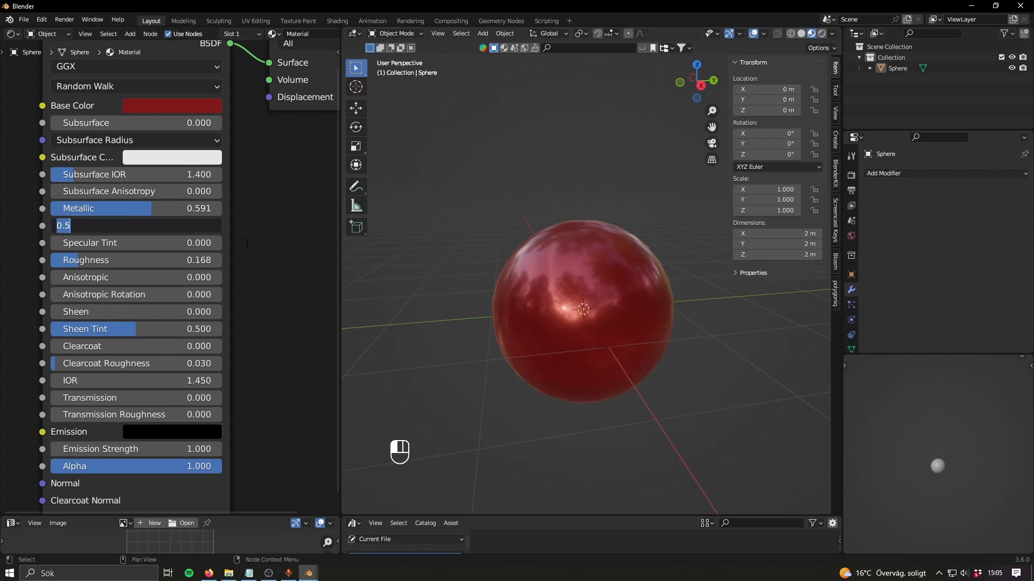
# - Fine-tune the Roughness to 0.164 and set the Clearcoat to 1
pyautogui.moveTo(132, 260)
pyautogui.mouseDown()
pyautogui.moveTo(116, 260)
pyautogui.moveTo(160, 260)
pyautogui.moveTo(132, 260)
pyautogui.mouseUp()
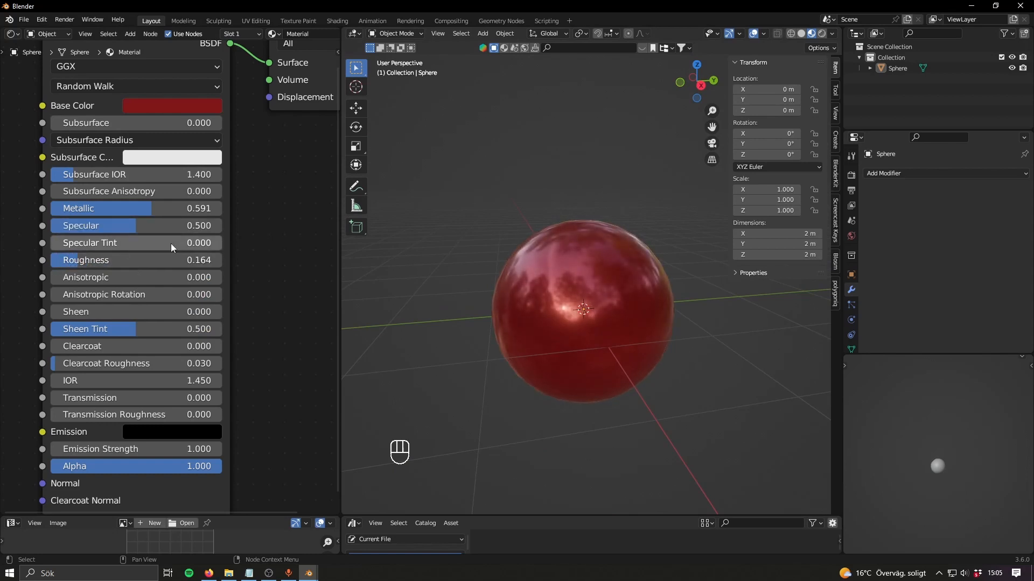
pyautogui.click(189, 106)
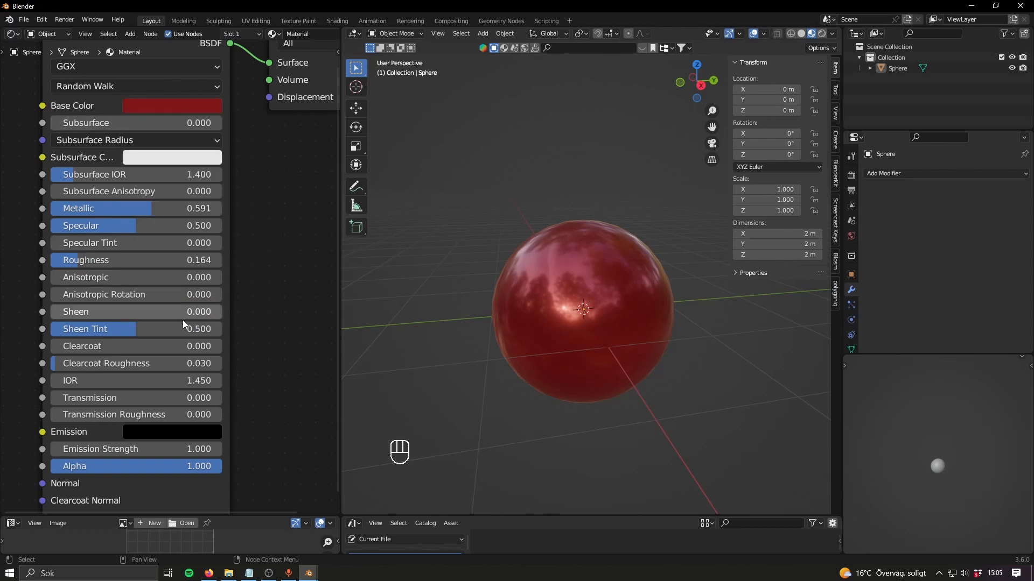
pyautogui.moveTo(80, 347); pyautogui.dragTo(75, 316, button='middle')
pyautogui.moveTo(75, 316); pyautogui.dragTo(122, 316)
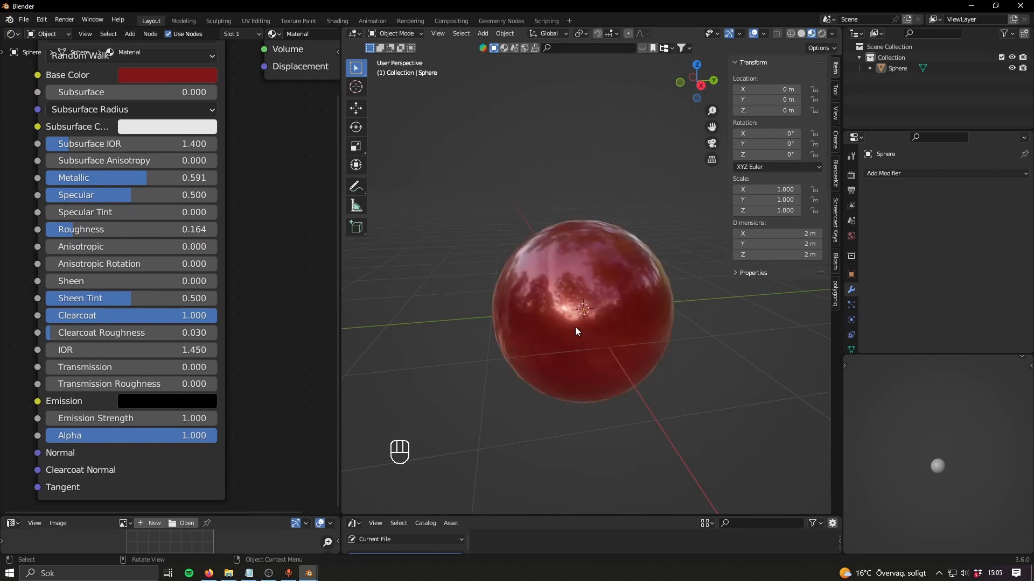
# - Examine the sphere's reflections up close and raise the Clearcoat to 3
pyautogui.moveTo(612, 324); pyautogui.dragTo(648, 317, button='middle')
pyautogui.scroll(3, 596, 319)
pyautogui.scroll(-2, 596, 319)
pyautogui.scroll(2, 648, 318)
pyautogui.click(106, 317)
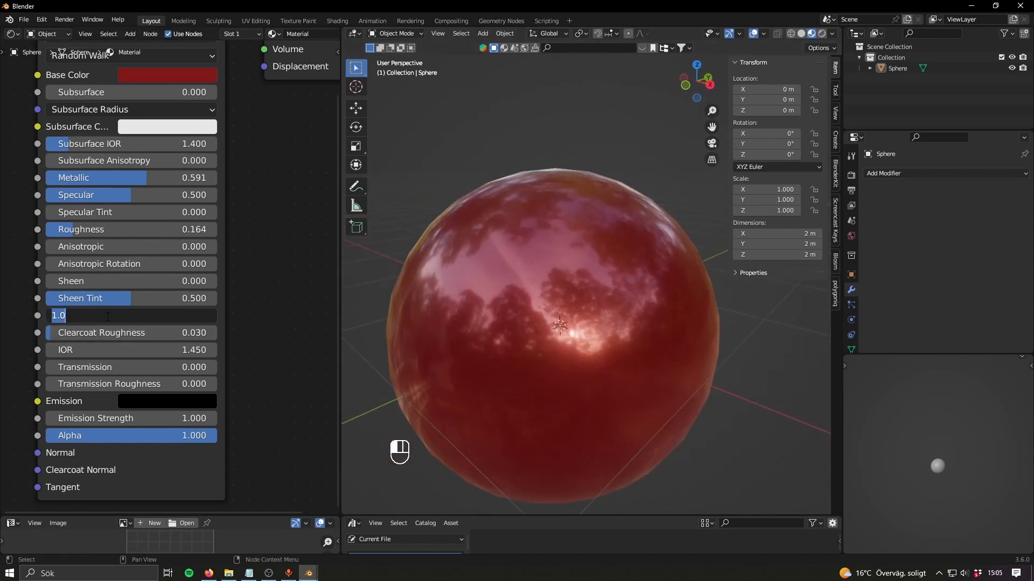
pyautogui.write('3')
pyautogui.press('Return')
# - Try a Clearcoat of 100 on the sphere, examine its reflections, and set the value back to 3
pyautogui.click(107, 317)
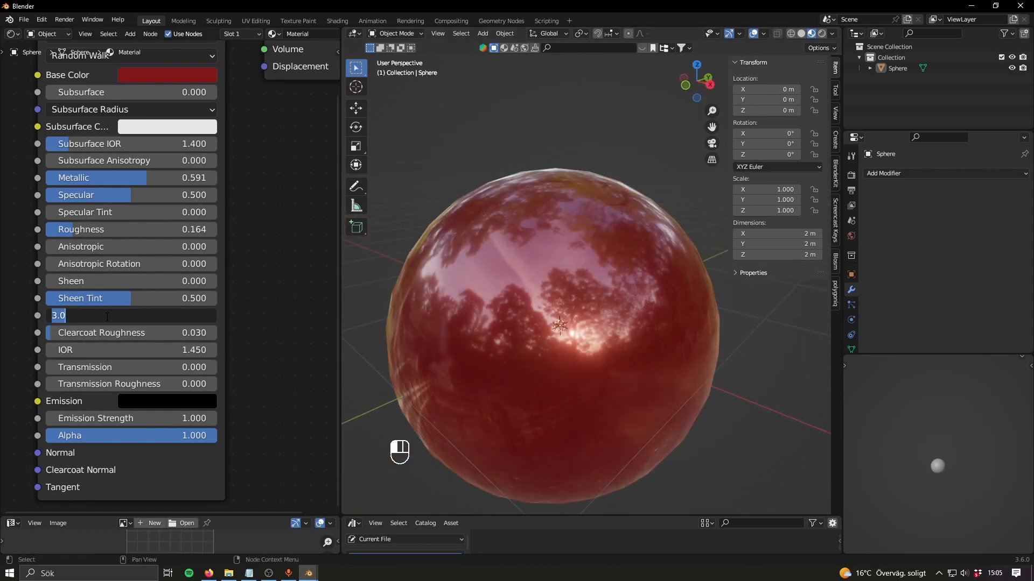
pyautogui.write('100')
pyautogui.press('Return')
pyautogui.scroll(-3, 525, 314)
pyautogui.moveTo(525, 313); pyautogui.dragTo(359, 330, button='middle')
pyautogui.scroll(3, 573, 308)
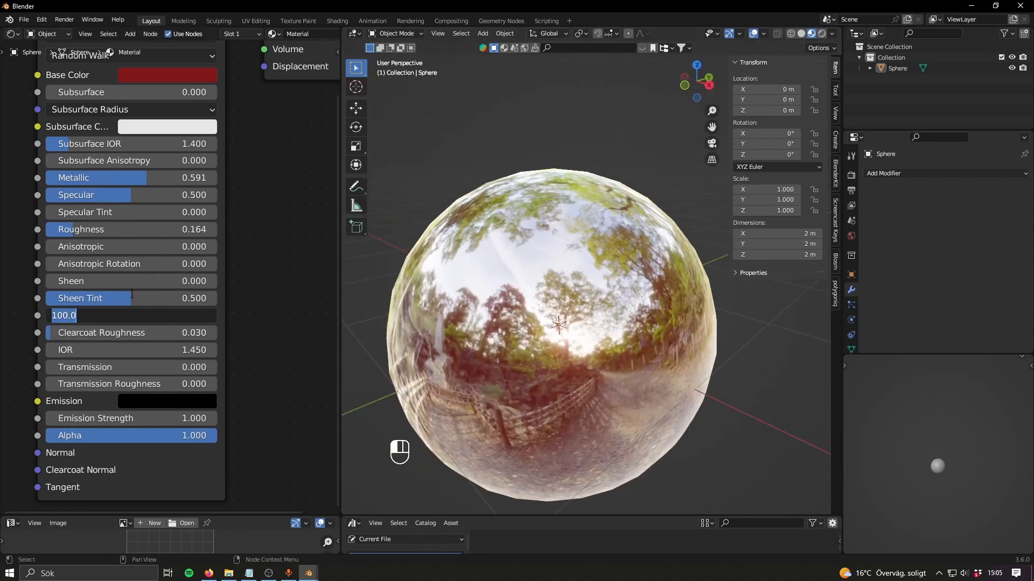
pyautogui.click(120, 319)
pyautogui.write('3')
pyautogui.press('Return')
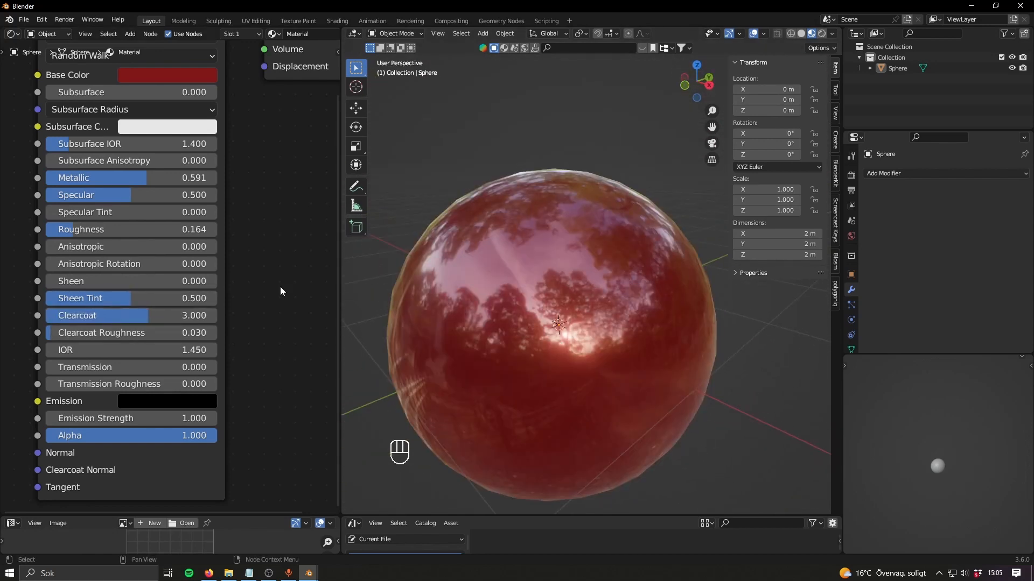
pyautogui.scroll(-3, 404, 286)
pyautogui.scroll(3, 404, 286)
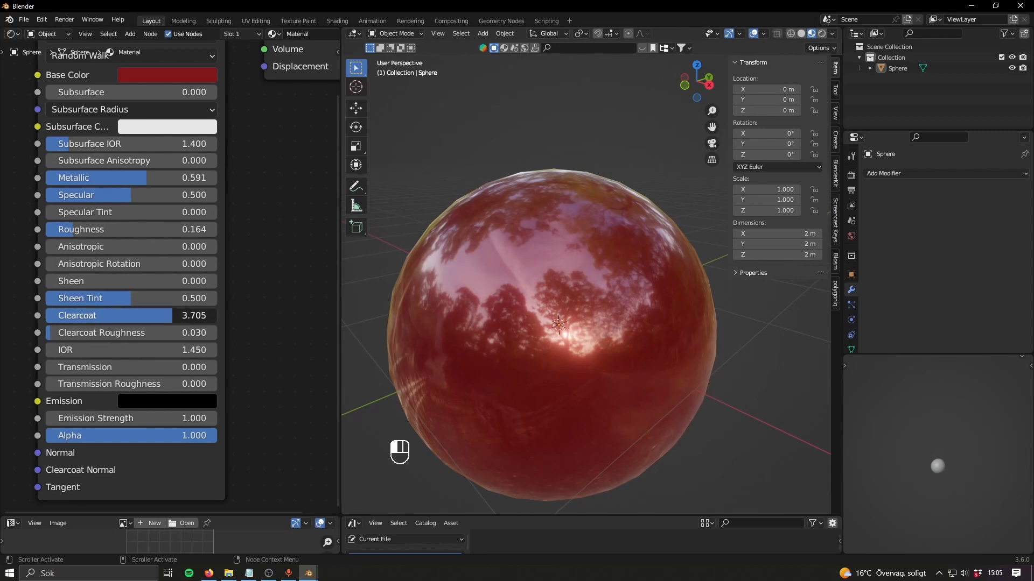
# - Reduce the Clearcoat to 1 to compare the paint from several angles, and restore it to 3
pyautogui.moveTo(172, 316); pyautogui.dragTo(89, 316)
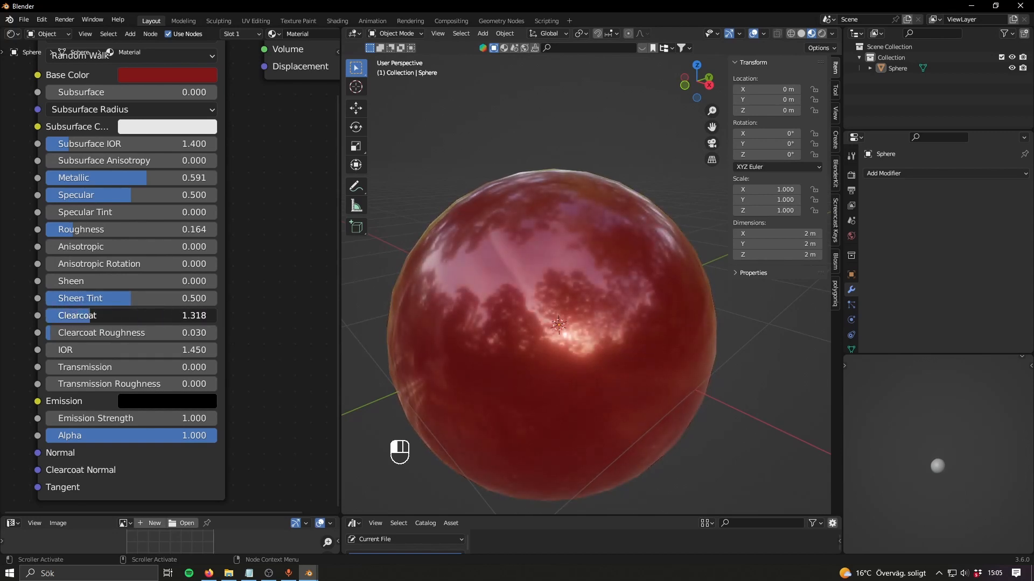
pyautogui.click(530, 245)
pyautogui.moveTo(629, 350); pyautogui.dragTo(649, 372, button='middle')
pyautogui.scroll(-3, 650, 372)
pyautogui.moveTo(649, 373); pyautogui.dragTo(650, 379, button='middle')
pyautogui.scroll(-1, 653, 377)
pyautogui.click(661, 373)
pyautogui.scroll(3, 669, 350)
pyautogui.moveTo(670, 344); pyautogui.dragTo(624, 329, button='middle')
pyautogui.scroll(-2, 676, 332)
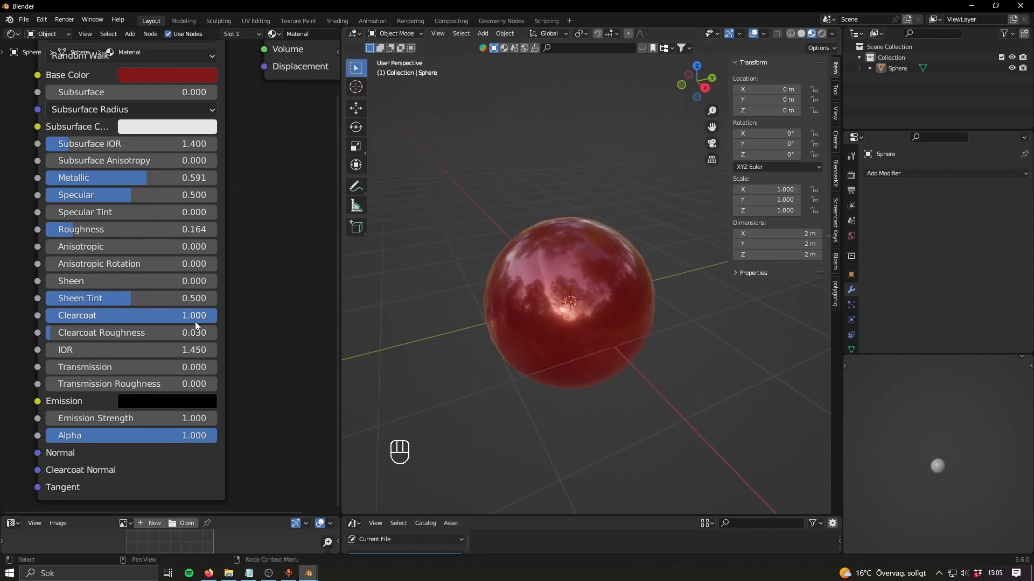
pyautogui.write('3')
pyautogui.press('Return')
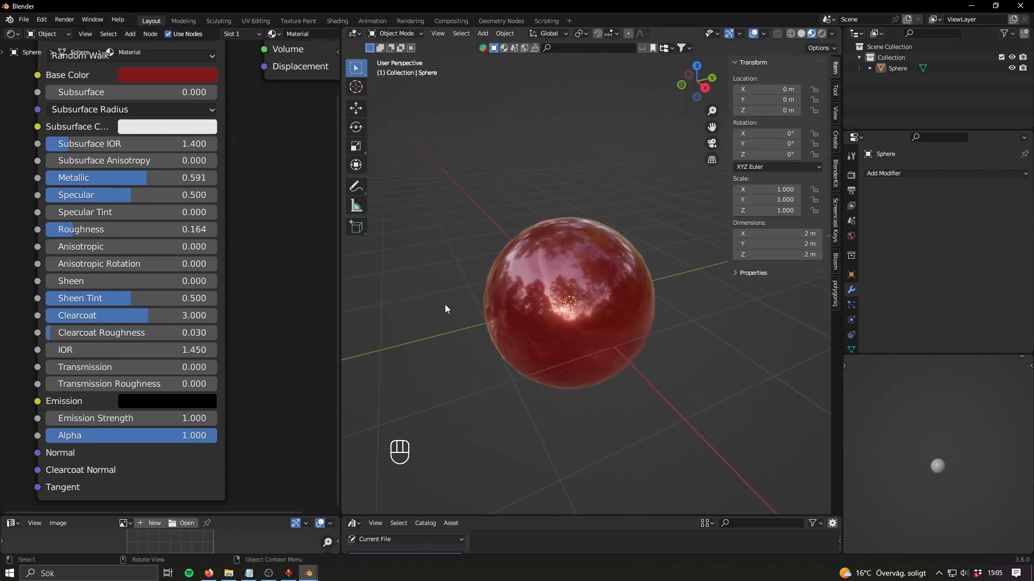
# - Add a Voronoi Texture node in the empty space before the Principled BSDF
pyautogui.scroll(-6, 137, 320)
pyautogui.moveTo(127, 316); pyautogui.dragTo(134, 315, button='middle')
pyautogui.hotkey('shift', 'a')
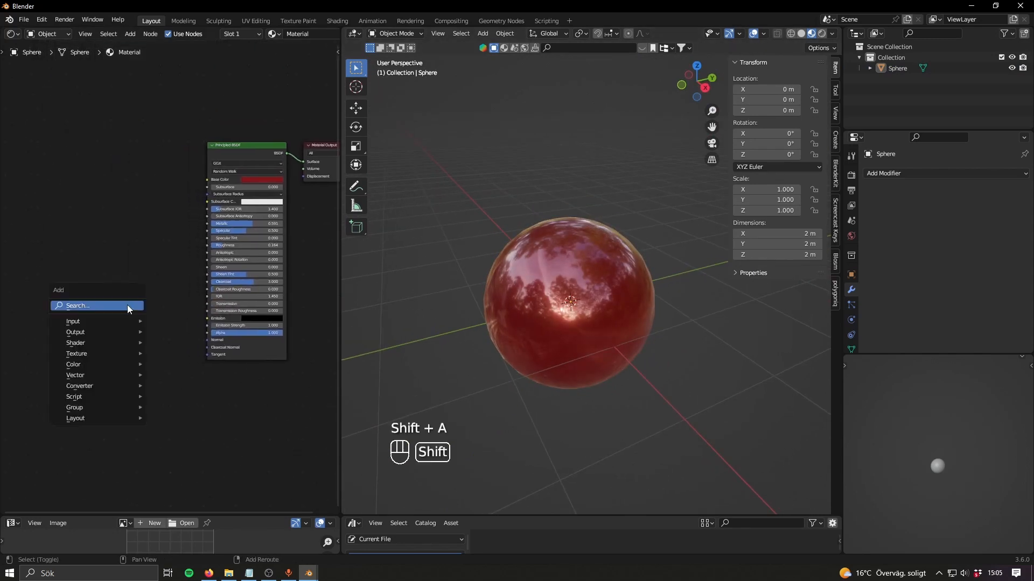
pyautogui.moveTo(53, 288); pyautogui.dragTo(79, 293, button='middle')
pyautogui.hotkey('shift', 'a')
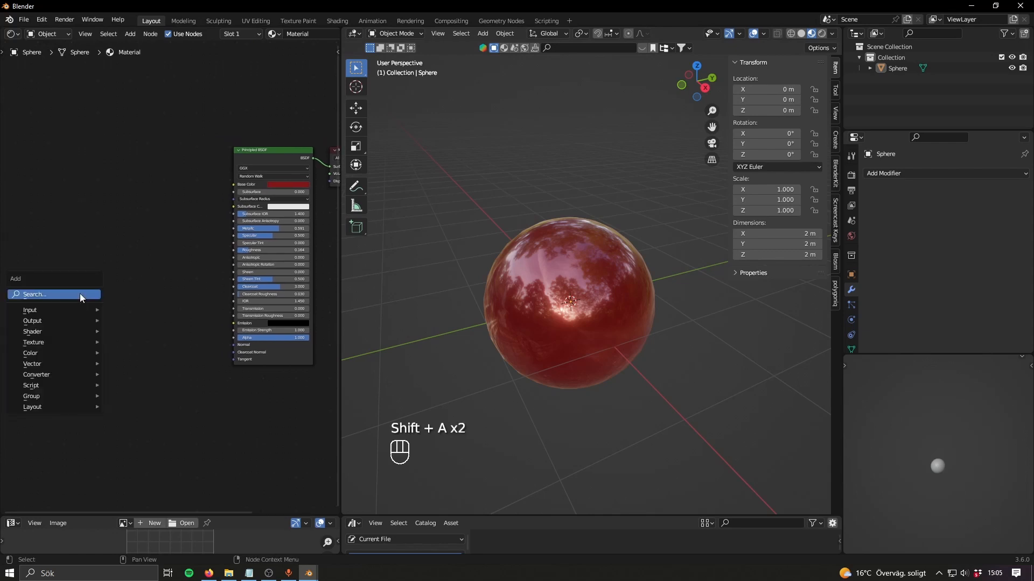
pyautogui.write('c')
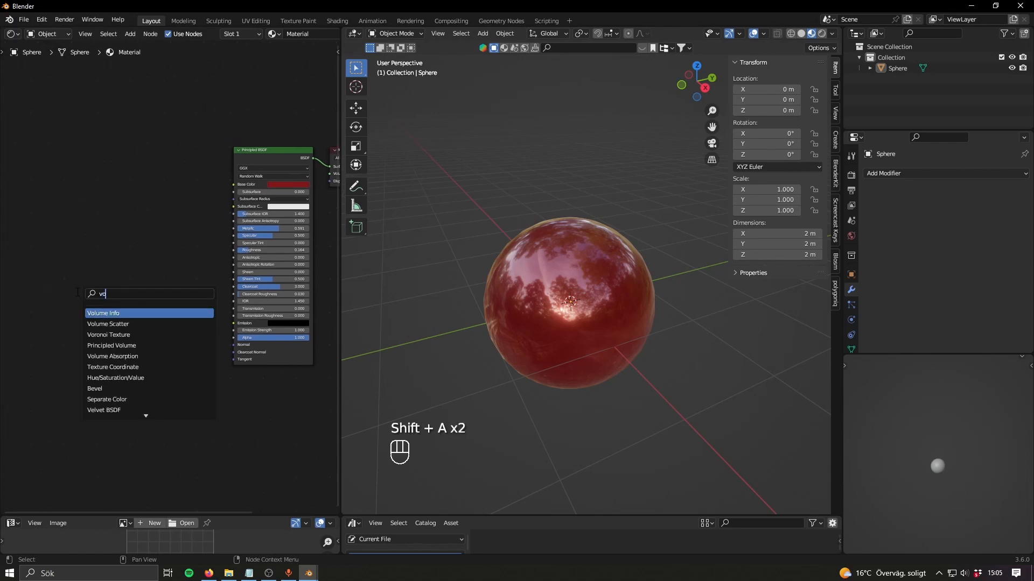
pyautogui.press('Return')
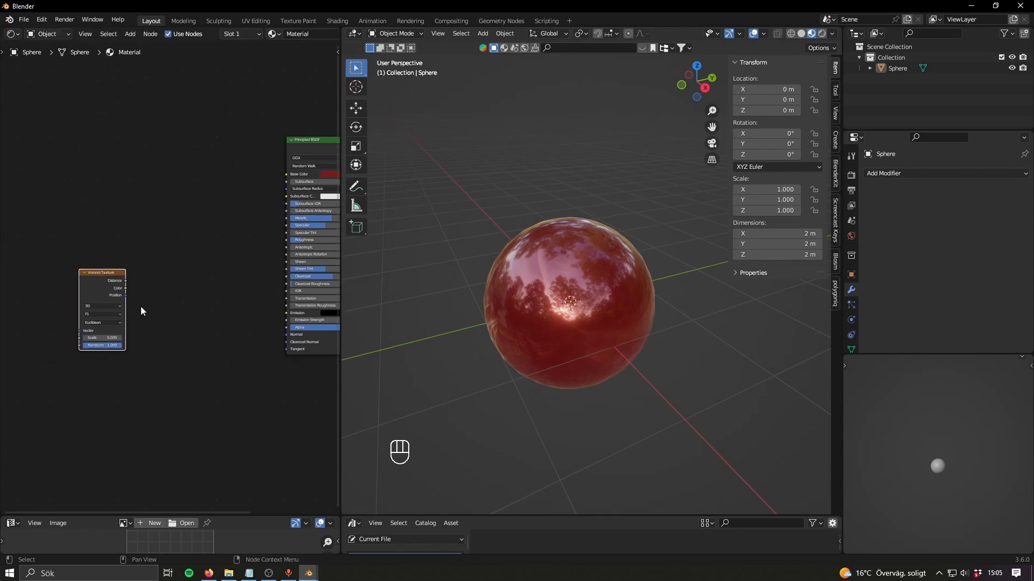
# - Attach Texture Coordinate and Mapping nodes to the Voronoi Texture's Vector input
pyautogui.click(162, 274)
pyautogui.hotkey('ctrl', 't')
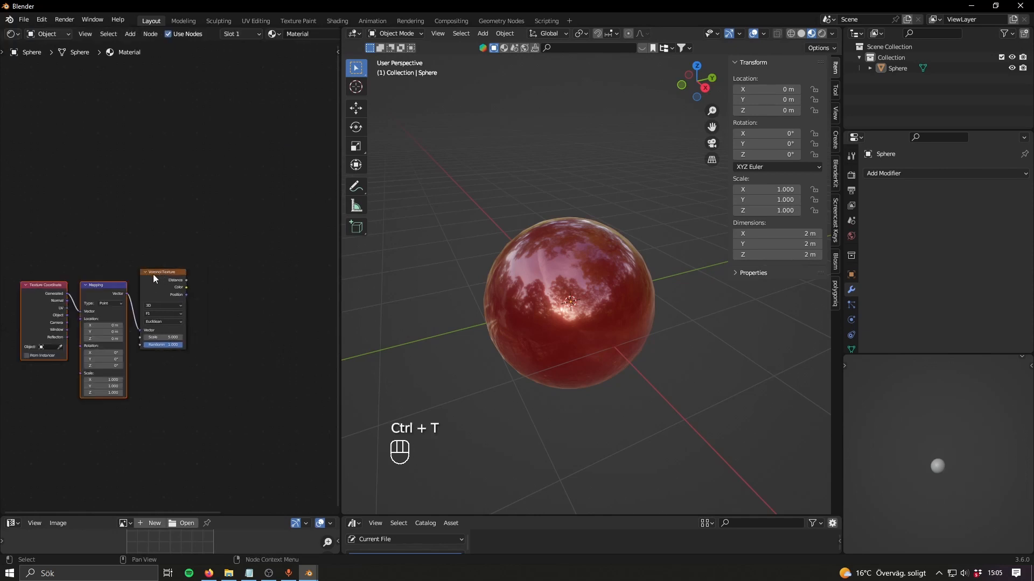
pyautogui.scroll(3, 176, 292)
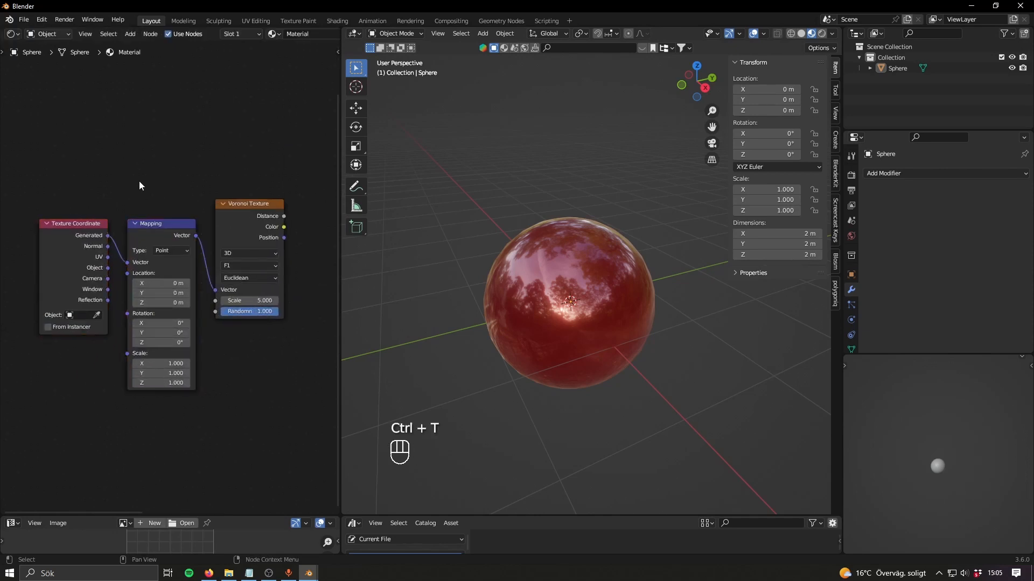
pyautogui.scroll(3, 153, 160)
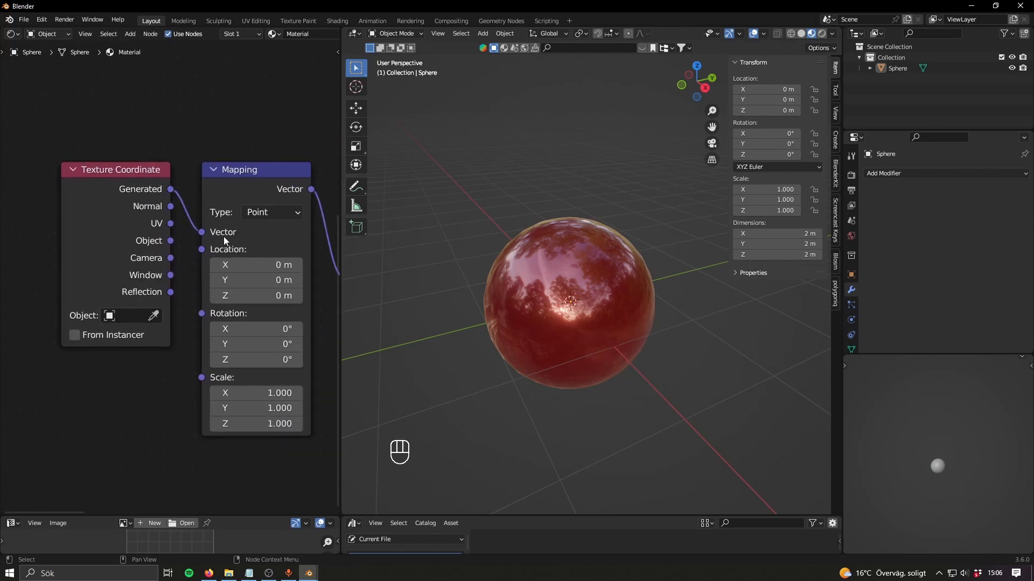
# - Replace the Generated link by connecting the Texture Coordinate's Object output to the Mapping node's Vector input
pyautogui.scroll(3, 222, 235)
pyautogui.keyDown('ctrl'); pyautogui.moveTo(199, 199); pyautogui.dragTo(183, 213, button='right'); pyautogui.keyUp('ctrl')
pyautogui.moveTo(173, 231); pyautogui.dragTo(211, 220)
pyautogui.scroll(-4, 232, 240)
pyautogui.moveTo(249, 263); pyautogui.dragTo(136, 273, button='middle')
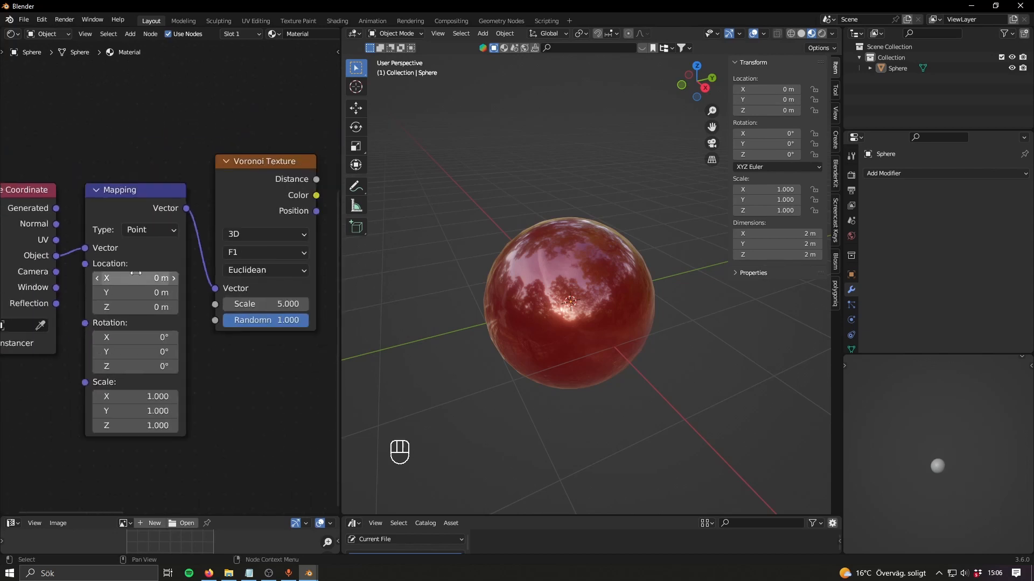
pyautogui.scroll(-4, 155, 294)
pyautogui.moveTo(234, 321); pyautogui.dragTo(134, 330, button='middle')
pyautogui.scroll(4, 183, 272)
pyautogui.scroll(-4, 228, 308)
pyautogui.moveTo(221, 309); pyautogui.dragTo(148, 292, button='middle')
pyautogui.scroll(-8, 140, 292)
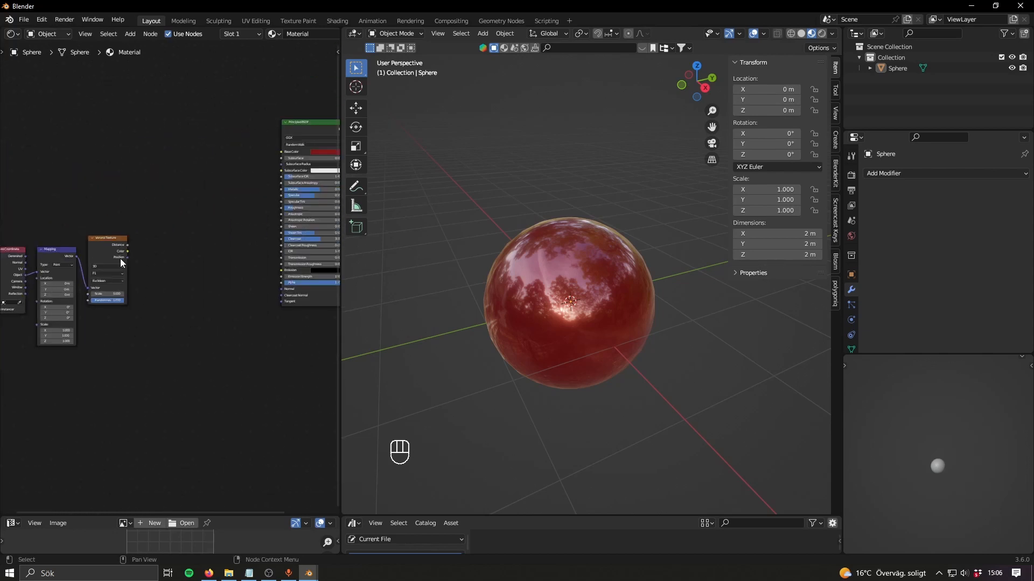
# - Preview the Voronoi Texture's Distance output on the sphere and examine its cell pattern up close
pyautogui.moveTo(120, 258); pyautogui.dragTo(204, 259, button='middle')
pyautogui.moveTo(233, 205); pyautogui.dragTo(76, 291)
pyautogui.keyDown('ctrl'); pyautogui.keyDown('shift'); pyautogui.click(127, 243); pyautogui.keyUp('shift'); pyautogui.keyUp('ctrl')
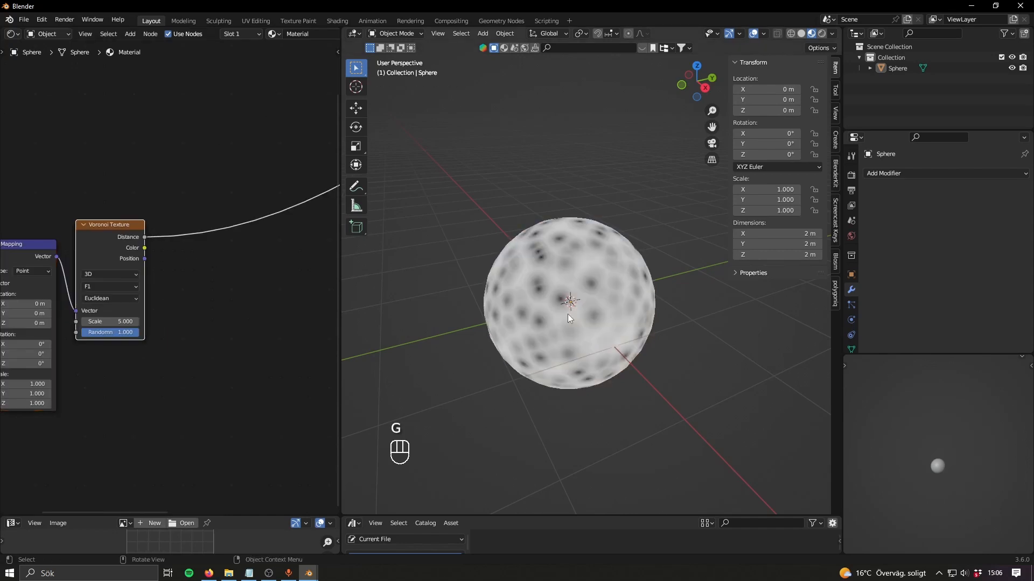
pyautogui.scroll(2, 569, 319)
pyautogui.moveTo(54, 355); pyautogui.dragTo(149, 362, button='middle')
pyautogui.scroll(3, 149, 363)
pyautogui.moveTo(259, 331); pyautogui.dragTo(164, 362, button='middle')
pyautogui.scroll(3, 164, 361)
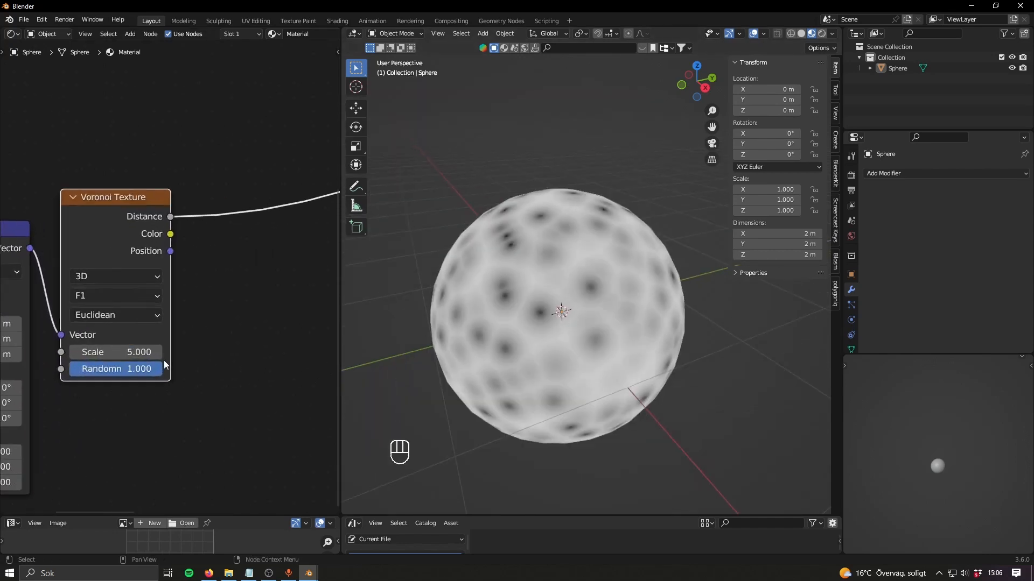
pyautogui.moveTo(181, 241)
pyautogui.keyDown('ctrl'); pyautogui.mouseDown(button='middle')
pyautogui.moveTo(189, 288)
pyautogui.moveTo(175, 256)
pyautogui.mouseUp(button='middle'); pyautogui.keyUp('ctrl')
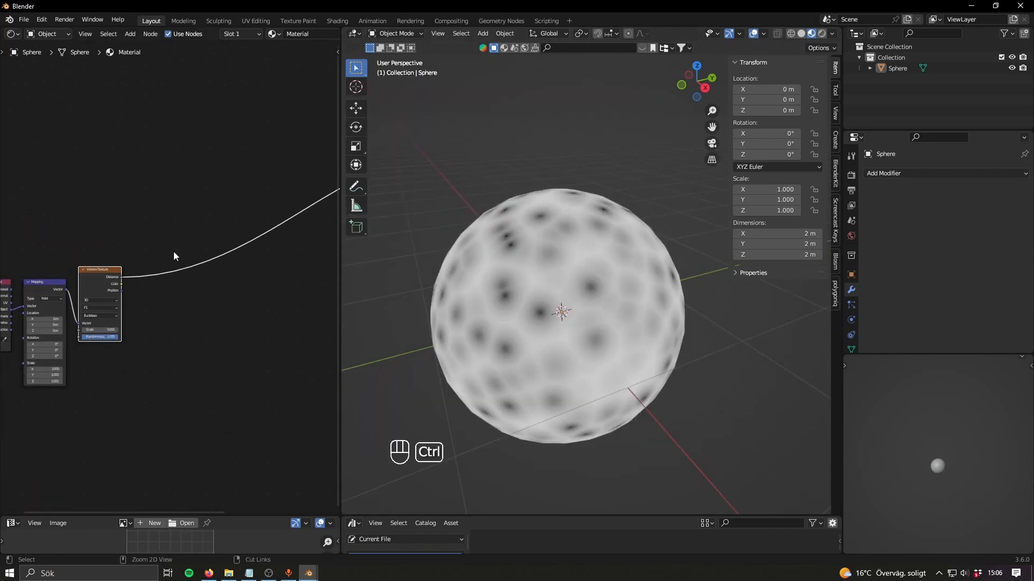
# - Cut the Voronoi Texture's preview link, add a Separate Color node, and connect the Voronoi Color output to its Color input
pyautogui.keyDown('ctrl'); pyautogui.moveTo(186, 336); pyautogui.dragTo(187, 345, button='right'); pyautogui.keyUp('ctrl')
pyautogui.write('s')
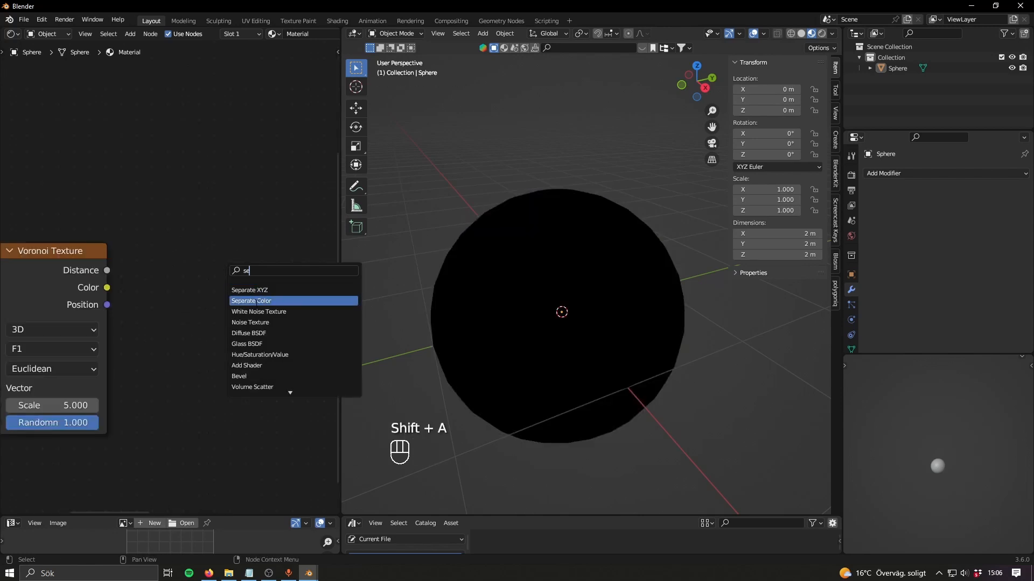
pyautogui.write('e')
pyautogui.click(257, 301)
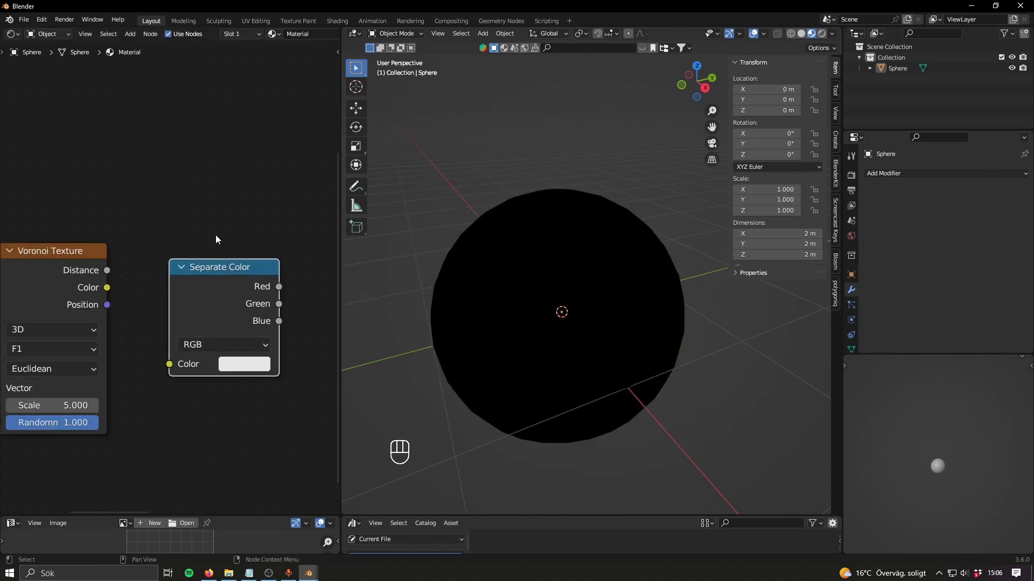
pyautogui.moveTo(182, 237); pyautogui.dragTo(227, 203, button='middle')
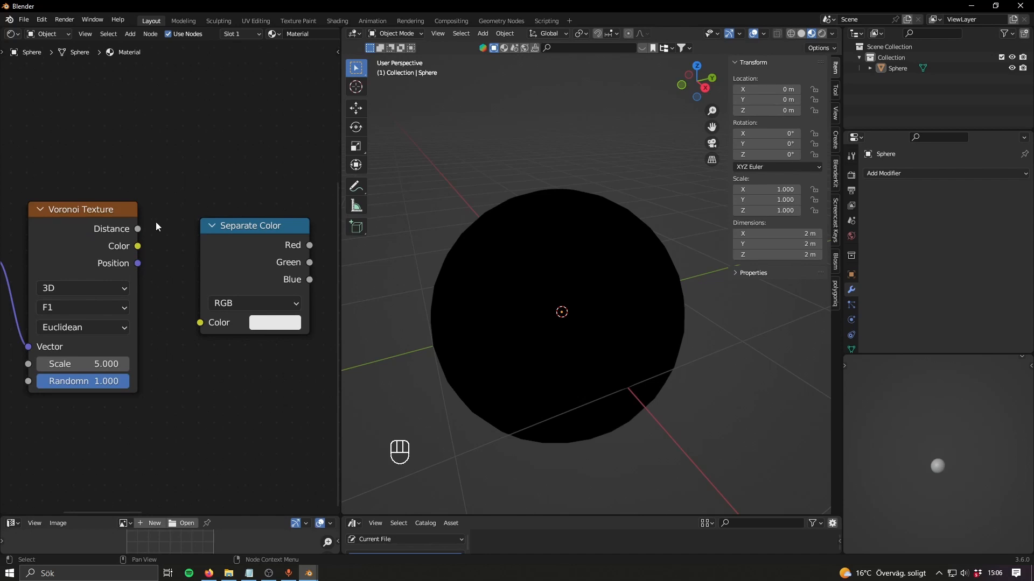
pyautogui.scroll(-4, 233, 366)
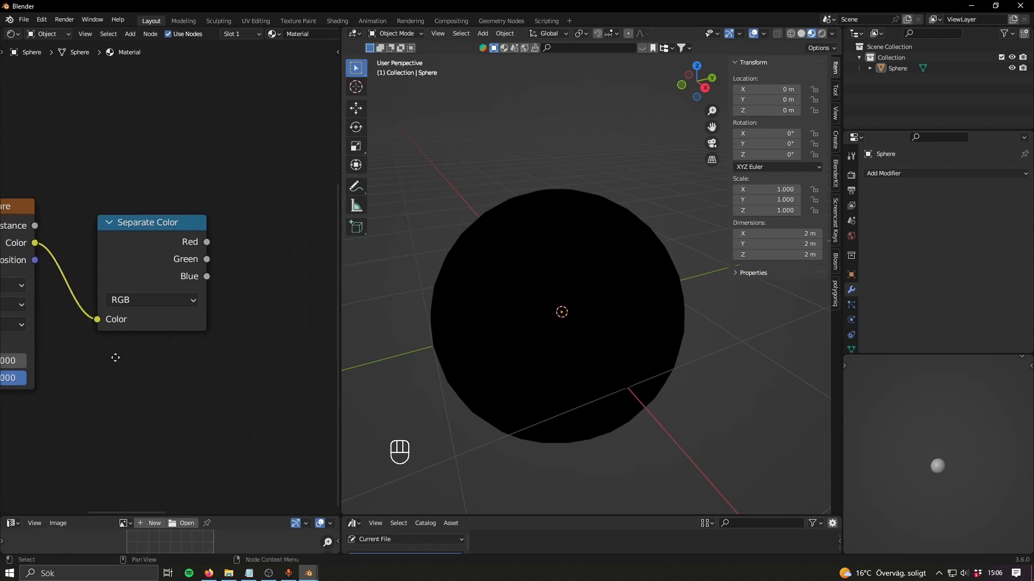
# - Add a Combine Color node fed by Separate Color's Red and Green outputs, with its unlinked Blue value at 1
pyautogui.hotkey('shift', 'a')
pyautogui.click(210, 311)
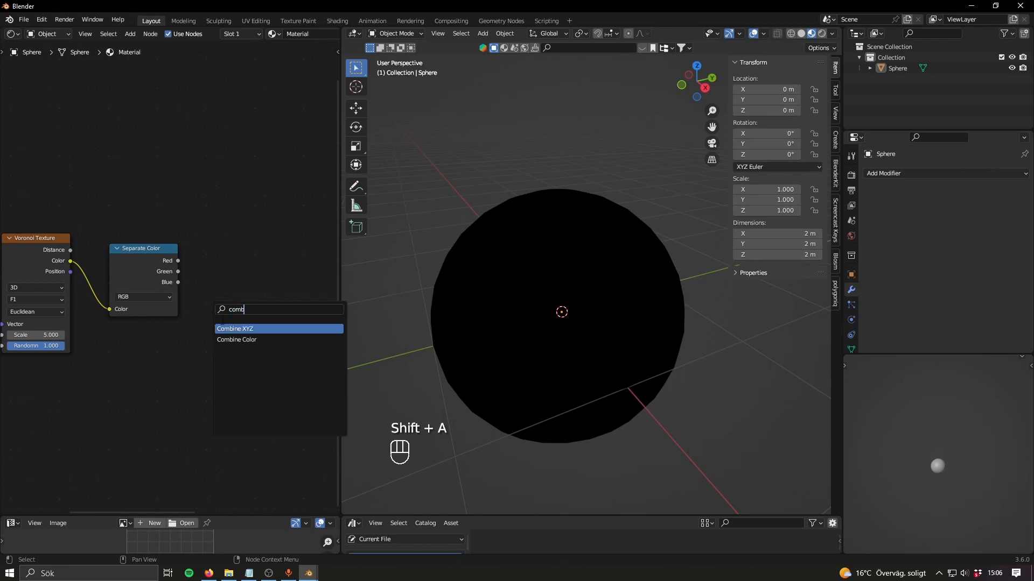
pyautogui.click(233, 339)
pyautogui.click(230, 283)
pyautogui.scroll(2, 231, 282)
pyautogui.moveTo(183, 253); pyautogui.dragTo(225, 300)
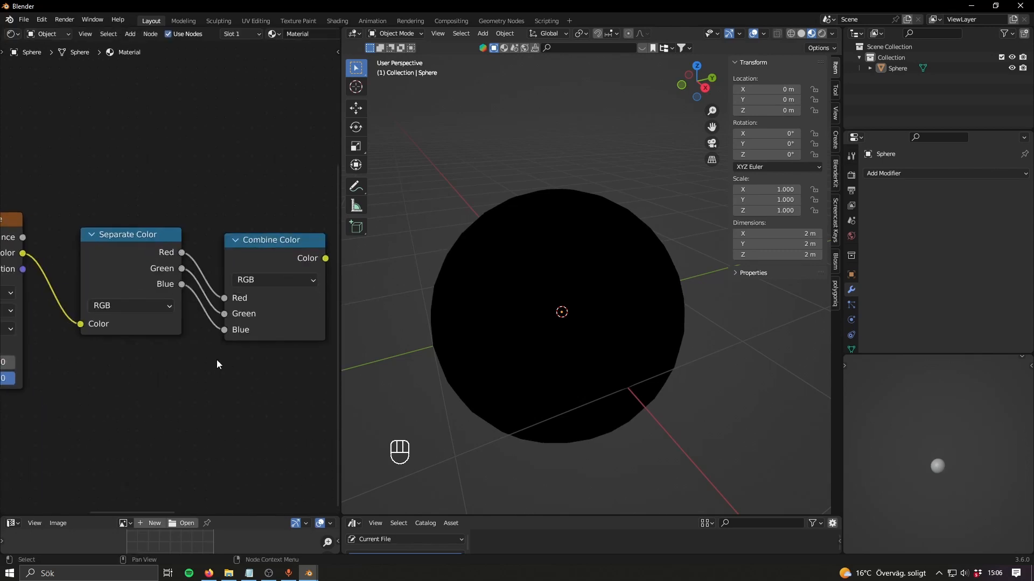
pyautogui.moveTo(230, 379); pyautogui.dragTo(130, 324, button='middle')
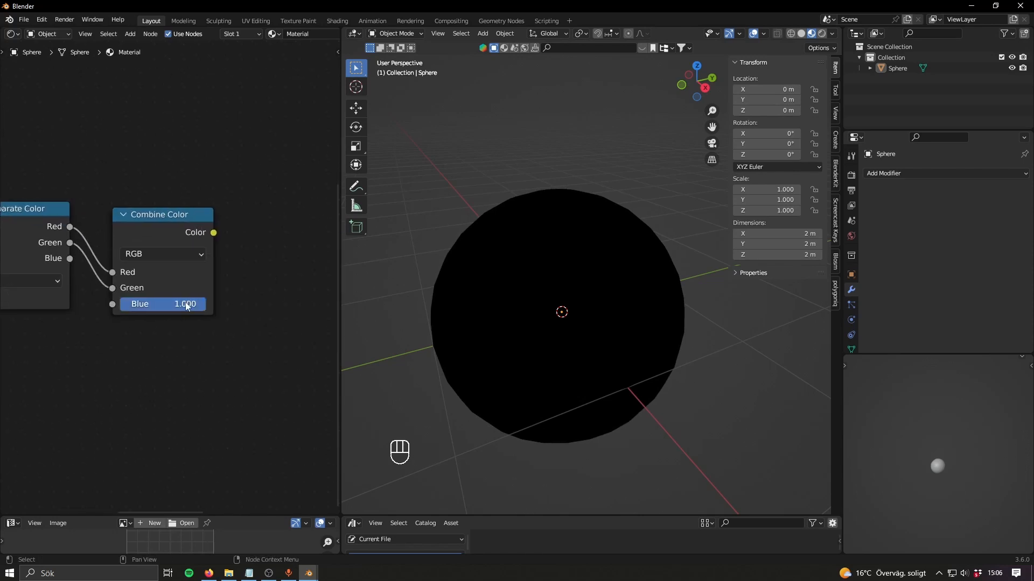
pyautogui.scroll(-5, 186, 310)
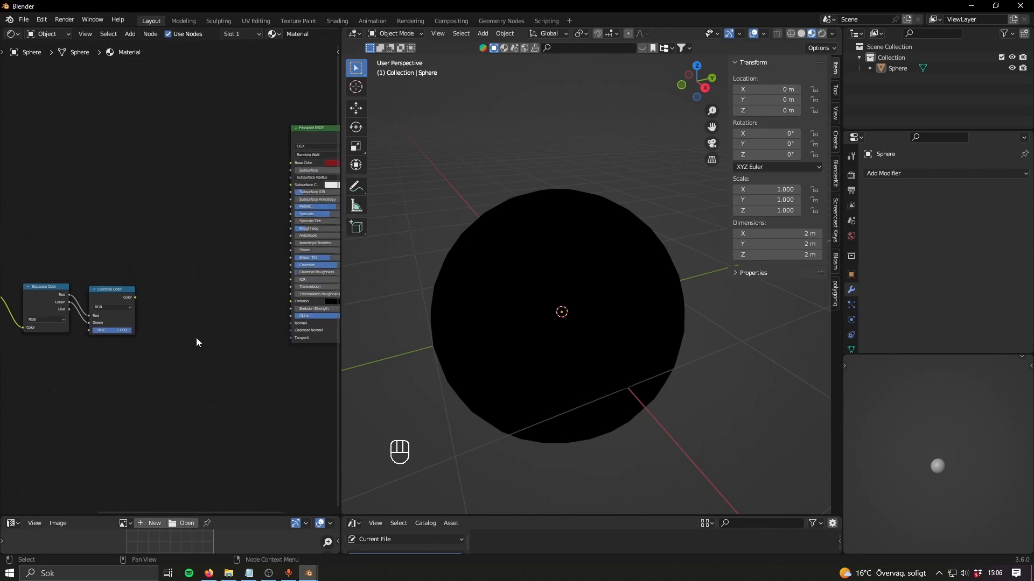
# - Preview the Combine Color output on the sphere, and restore the Principled BSDF as the displayed shader
pyautogui.hotkey('shift', 'a')
pyautogui.keyDown('ctrl'); pyautogui.keyDown('shift'); pyautogui.click(121, 292); pyautogui.keyUp('shift'); pyautogui.keyUp('ctrl')
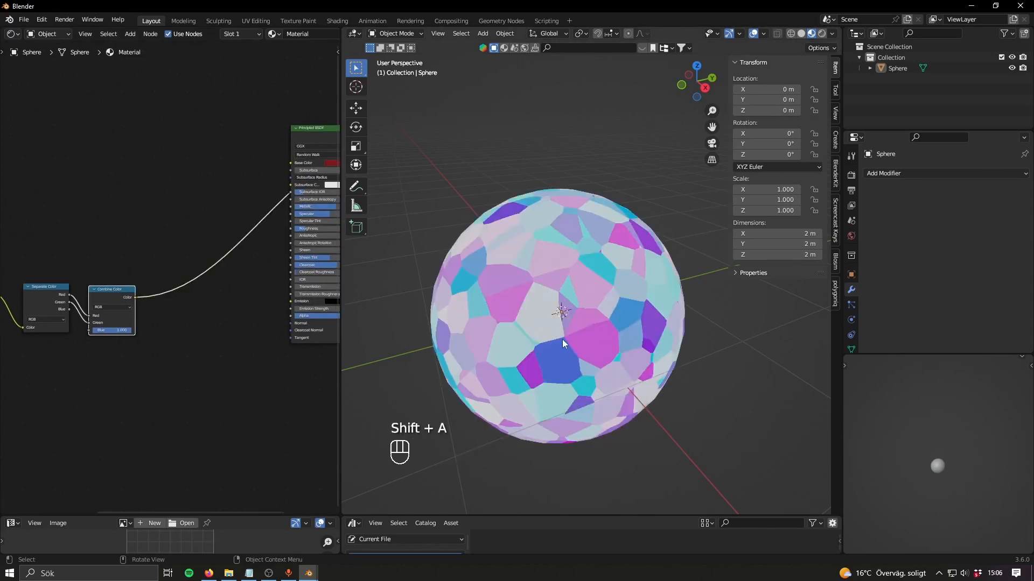
pyautogui.moveTo(562, 339); pyautogui.dragTo(593, 318, button='middle')
pyautogui.scroll(-3, 592, 318)
pyautogui.scroll(-2, 203, 350)
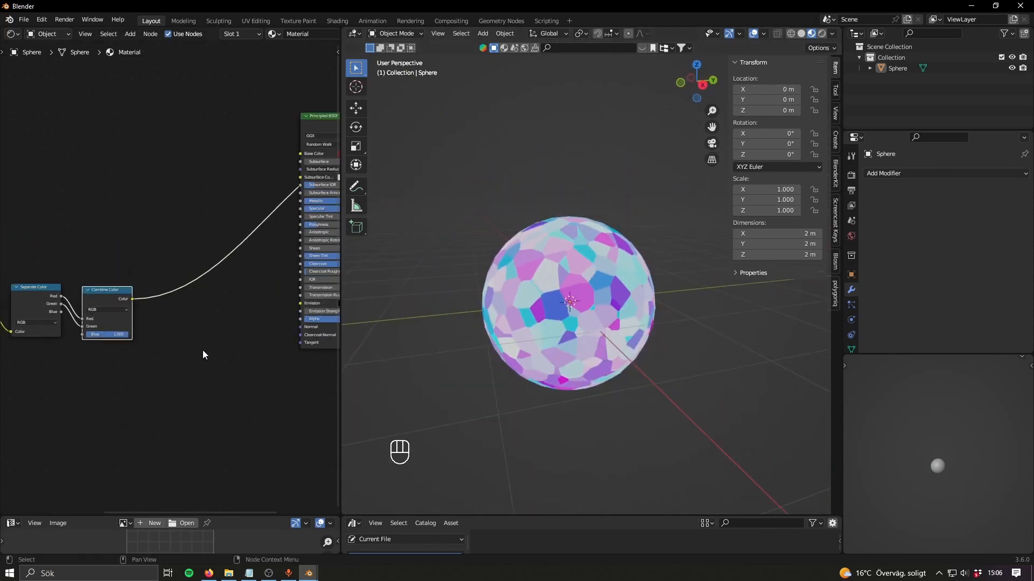
pyautogui.keyDown('ctrl'); pyautogui.keyDown('shift'); pyautogui.click(305, 151); pyautogui.keyUp('shift'); pyautogui.keyUp('ctrl')
pyautogui.scroll(3, 184, 310)
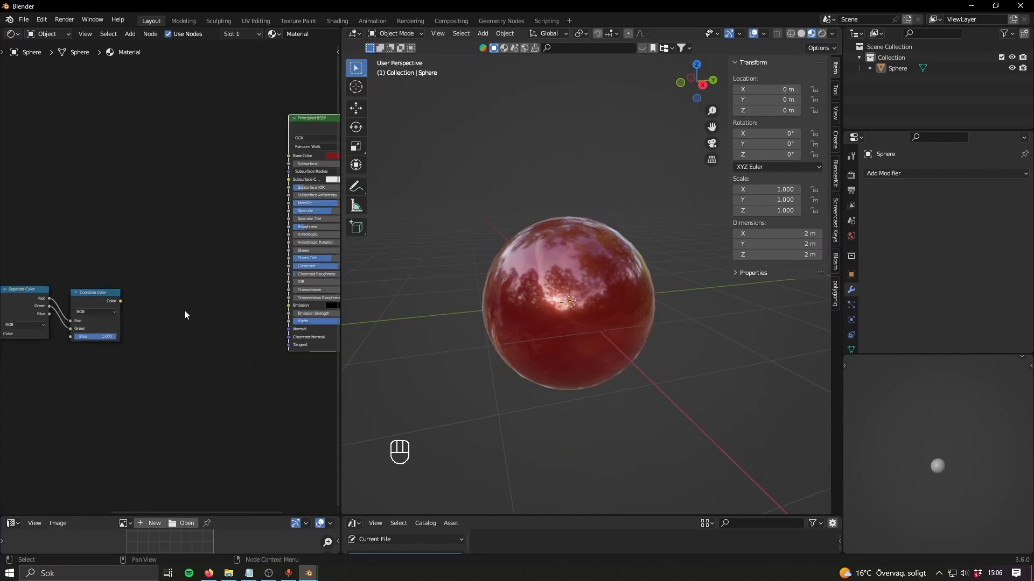
# - Insert a Normal Map node that takes the Combine Color output as Color and feeds the Principled BSDF's Normal input
pyautogui.hotkey('shift', 'a')
pyautogui.write('norm')
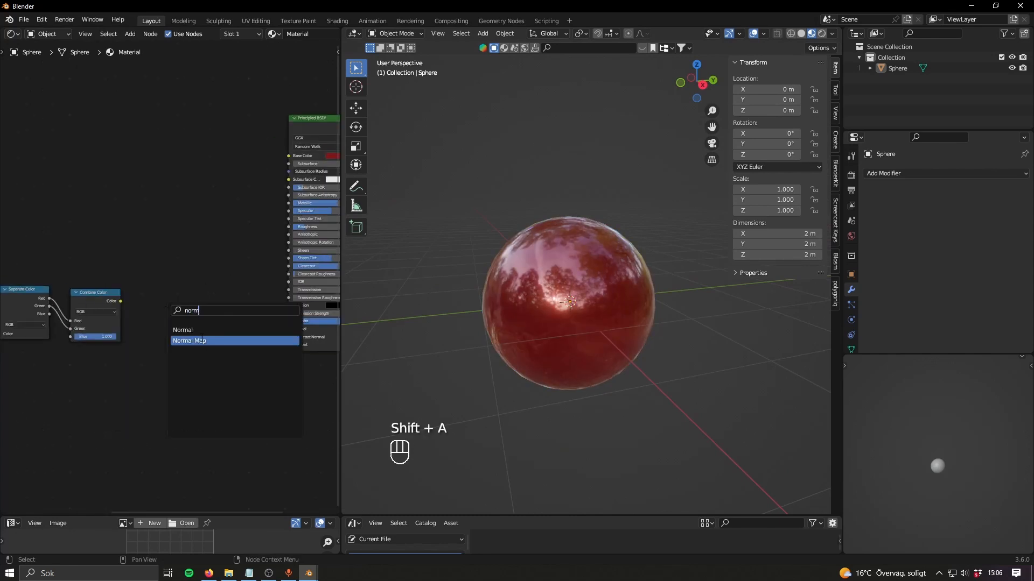
pyautogui.click(201, 340)
pyautogui.click(183, 371)
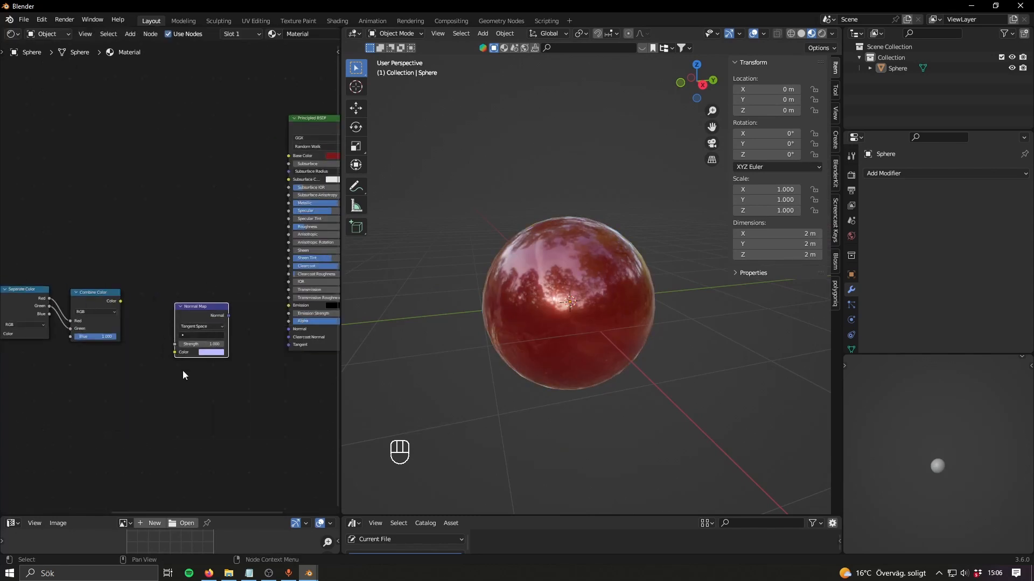
pyautogui.scroll(4, 179, 336)
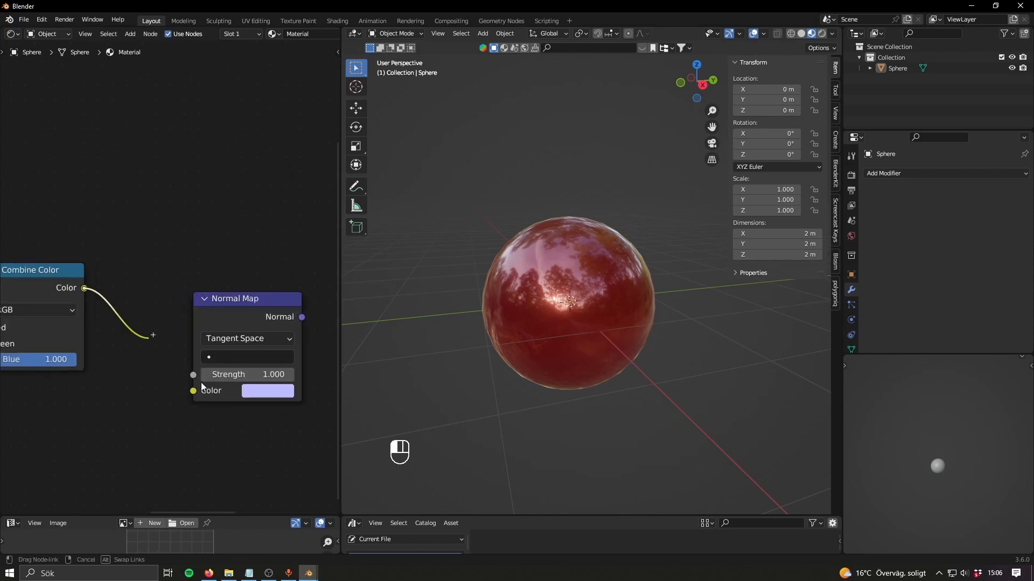
pyautogui.moveTo(215, 377); pyautogui.dragTo(59, 374, button='middle')
pyautogui.scroll(-3, 185, 260)
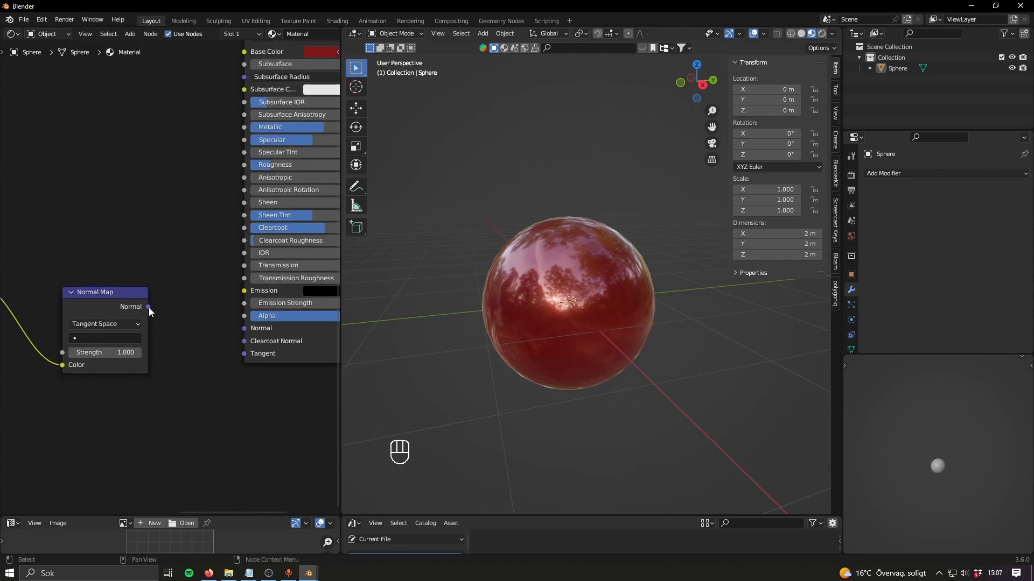
pyautogui.moveTo(250, 334); pyautogui.dragTo(246, 329)
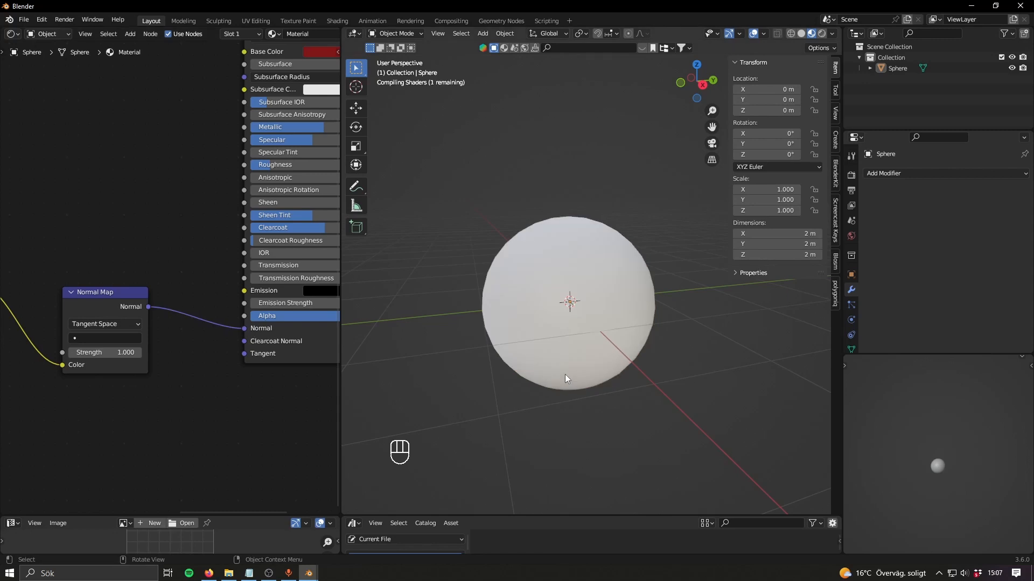
# - Raise the Voronoi Texture's Scale to 134.8 for small, dense flakes
pyautogui.scroll(-2, 145, 376)
pyautogui.moveTo(530, 362); pyautogui.dragTo(574, 375, button='middle')
pyautogui.scroll(4, 571, 340)
pyautogui.scroll(-4, 574, 374)
pyautogui.moveTo(64, 366); pyautogui.dragTo(256, 368, button='middle')
pyautogui.moveTo(165, 346); pyautogui.dragTo(244, 373, button='middle')
pyautogui.scroll(4, 244, 373)
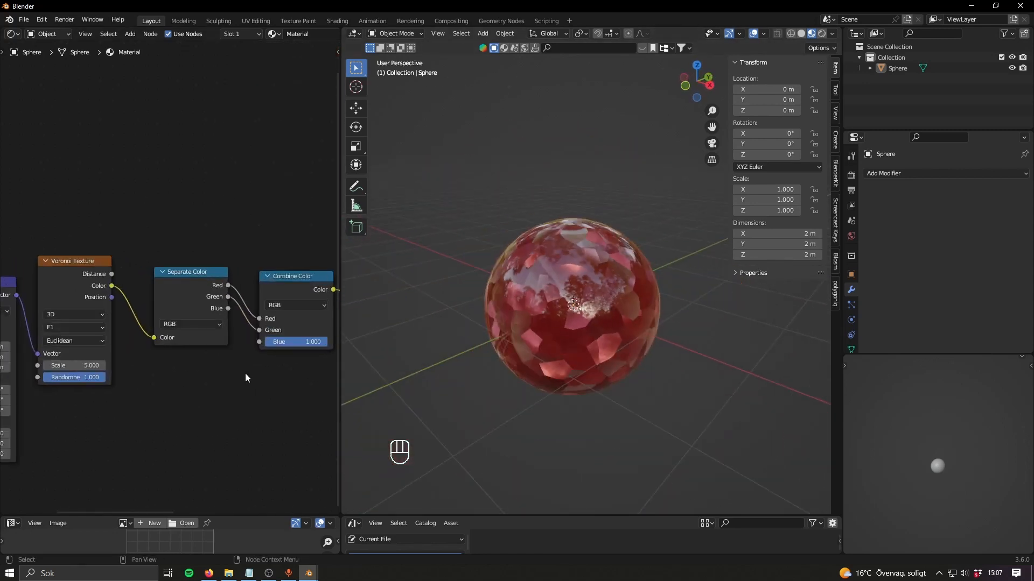
pyautogui.moveTo(70, 378); pyautogui.dragTo(212, 384, button='middle')
pyautogui.moveTo(173, 370); pyautogui.dragTo(270, 370)
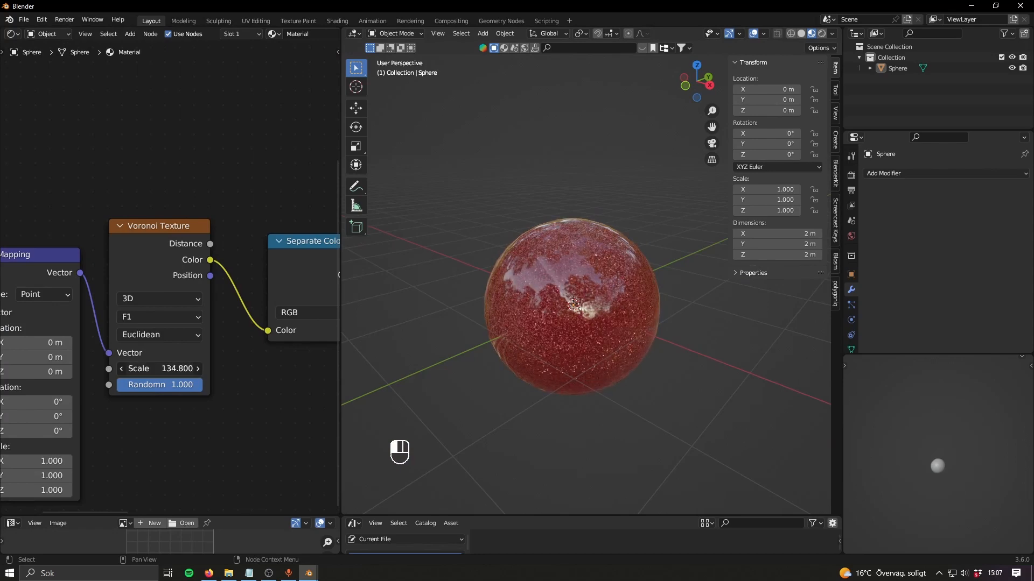
# - Inspect the flakes up close and reduce the Normal Map's Strength to 0.13
pyautogui.moveTo(517, 308); pyautogui.dragTo(498, 315, button='middle')
pyautogui.scroll(6, 582, 364)
pyautogui.keyDown('ctrl'); pyautogui.moveTo(583, 364); pyautogui.dragTo(594, 444, button='middle'); pyautogui.keyUp('ctrl')
pyautogui.moveTo(573, 405); pyautogui.dragTo(575, 394, button='middle')
pyautogui.scroll(-4, 285, 419)
pyautogui.moveTo(318, 401); pyautogui.dragTo(175, 348, button='middle')
pyautogui.scroll(3, 124, 372)
pyautogui.moveTo(175, 348)
pyautogui.mouseDown()
pyautogui.moveTo(156, 348)
pyautogui.moveTo(188, 348)
pyautogui.moveTo(167, 349)
pyautogui.mouseUp()
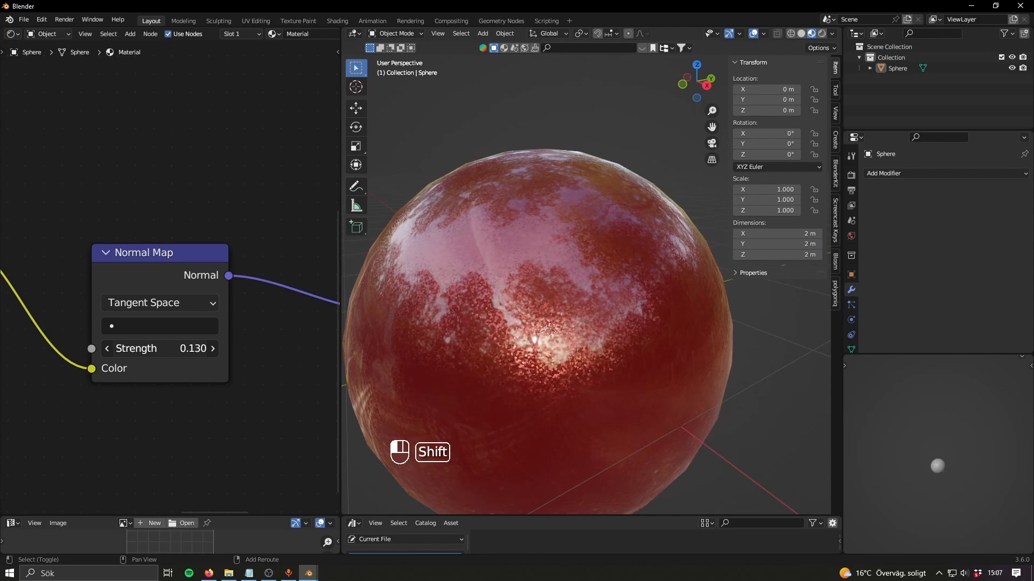
# - Examine the flake paint on the sphere from several distances and angles
pyautogui.scroll(-10, 97, 394)
pyautogui.moveTo(544, 345); pyautogui.dragTo(592, 361, button='middle')
pyautogui.scroll(-5, 727, 398)
pyautogui.moveTo(708, 409); pyautogui.dragTo(666, 397, button='middle')
pyautogui.scroll(3, 666, 397)
pyautogui.scroll(-3, 118, 328)
pyautogui.scroll(2, 118, 327)
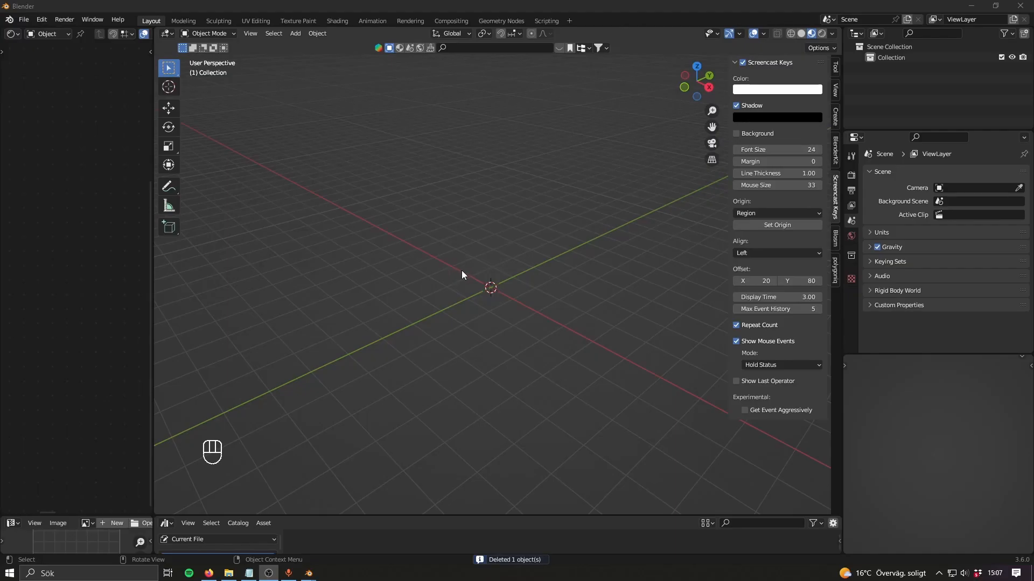
# - Add a plane mesh to the empty scene and scale it up to about 8.43 m square
pyautogui.hotkey('shift', 'a')
pyautogui.moveTo(459, 265)
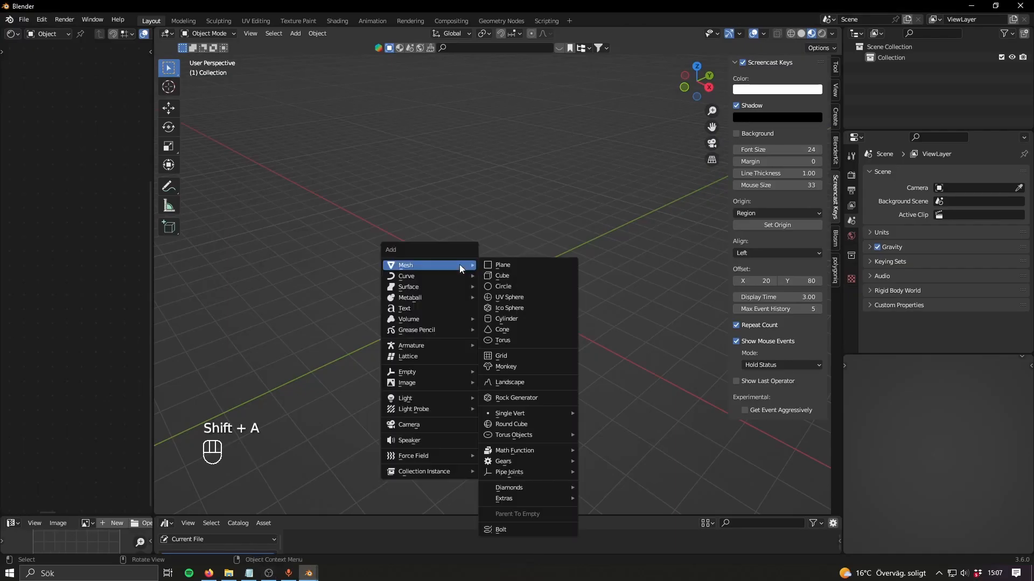
pyautogui.click(506, 266)
pyautogui.press('g')
pyautogui.press('z')
pyautogui.rightClick(549, 236)
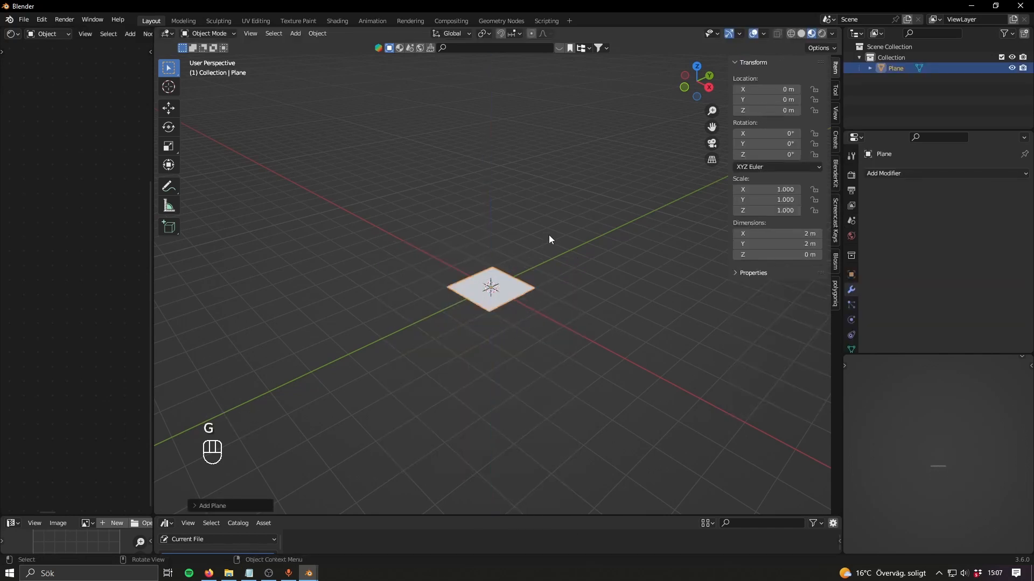
pyautogui.press('s')
pyautogui.click(583, 373)
pyautogui.hotkey('ctrl', 's')
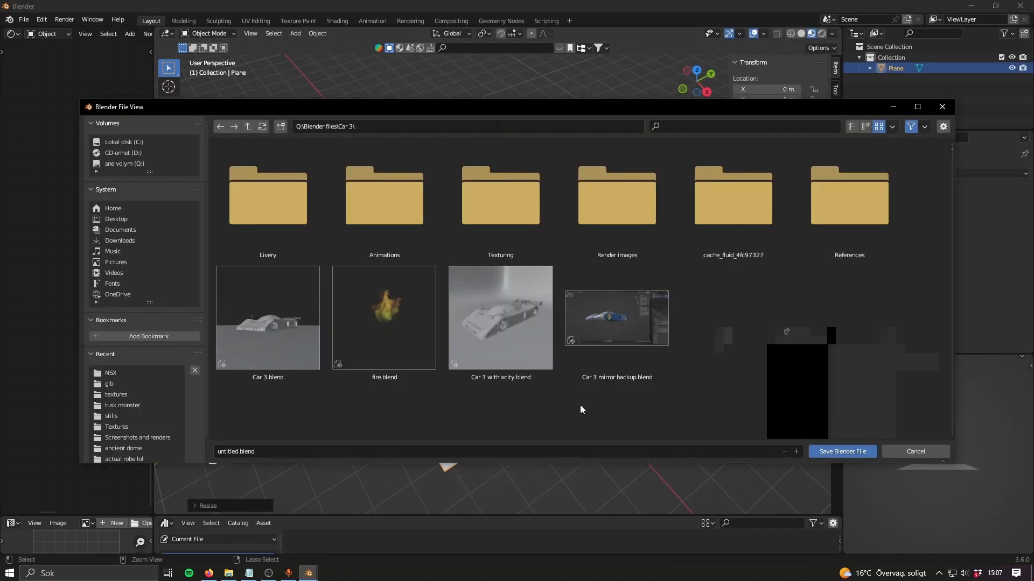
pyautogui.click(942, 106)
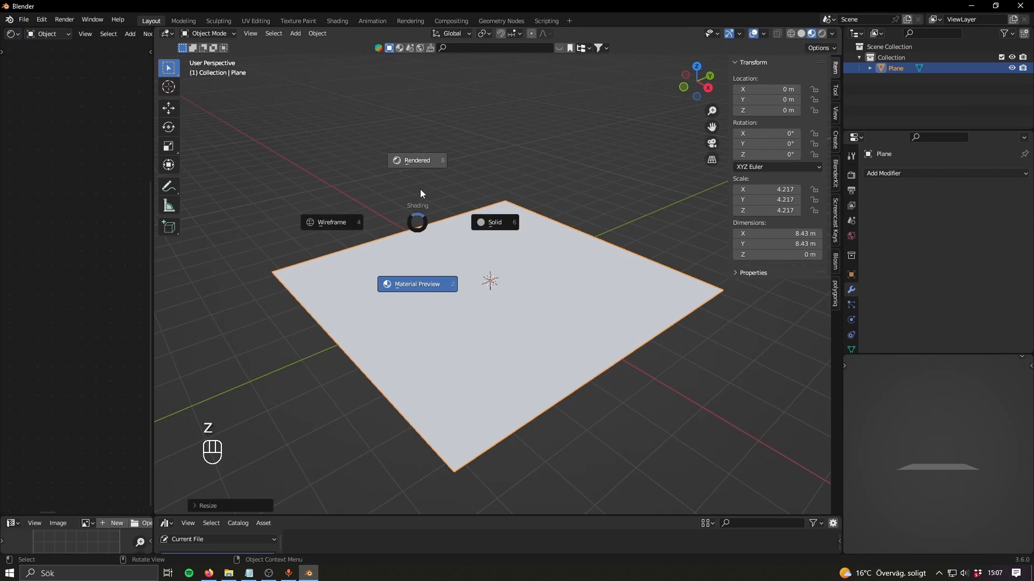
# - Show the viewport in Rendered shading and create a new material for the plane, with all its nodes framed
pyautogui.click(421, 193)
pyautogui.moveTo(152, 257); pyautogui.dragTo(328, 257)
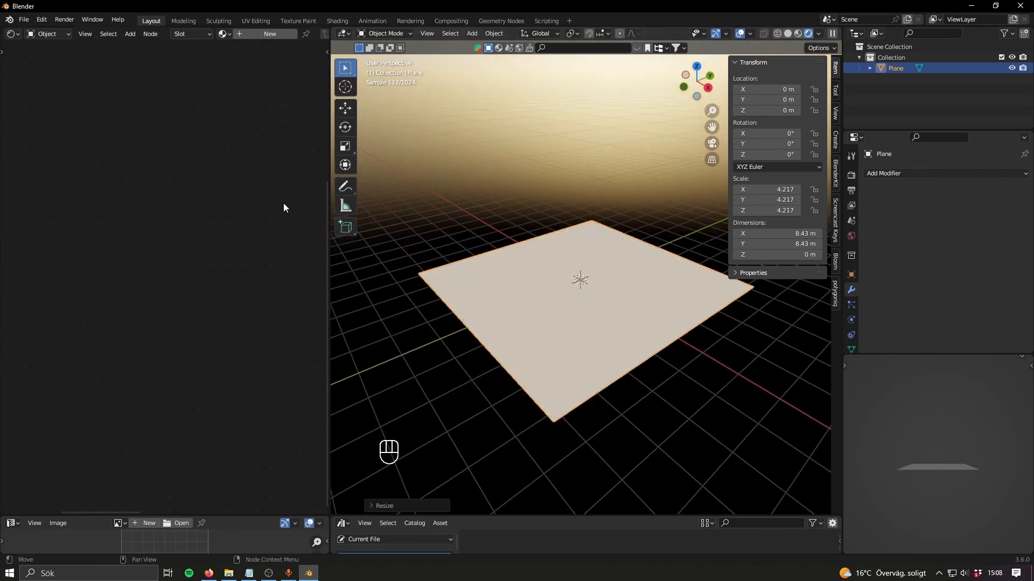
pyautogui.click(243, 33)
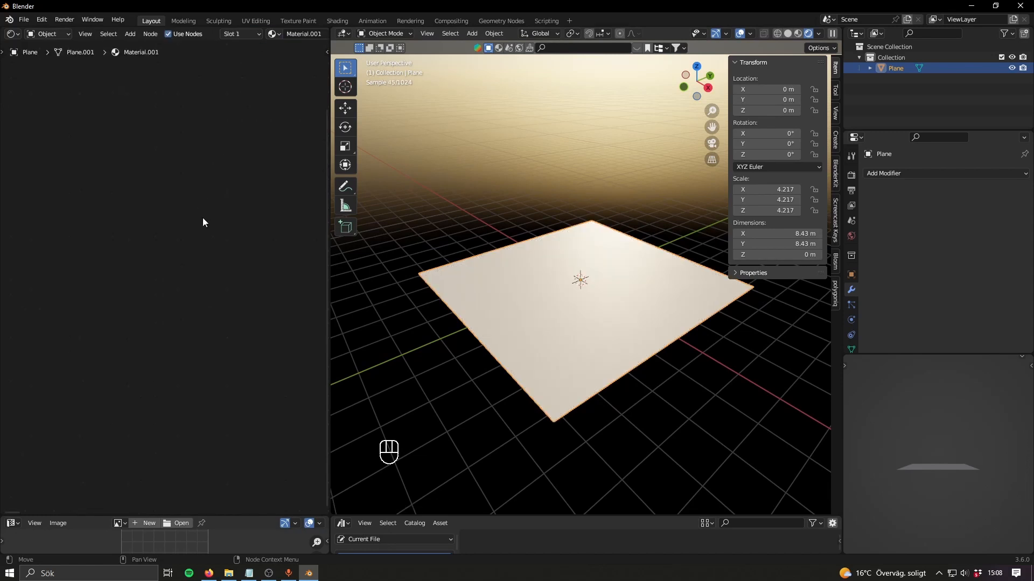
pyautogui.press('a')
pyautogui.press('KP_Decimal')
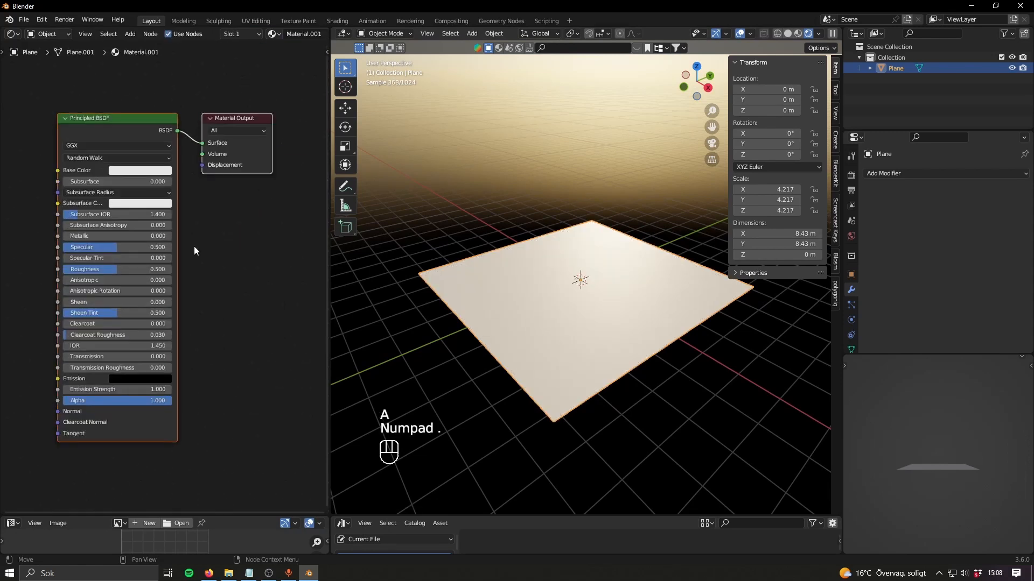
# - Set the plane material's Metallic to 1 and its Roughness to 0
pyautogui.moveTo(78, 221); pyautogui.dragTo(175, 221)
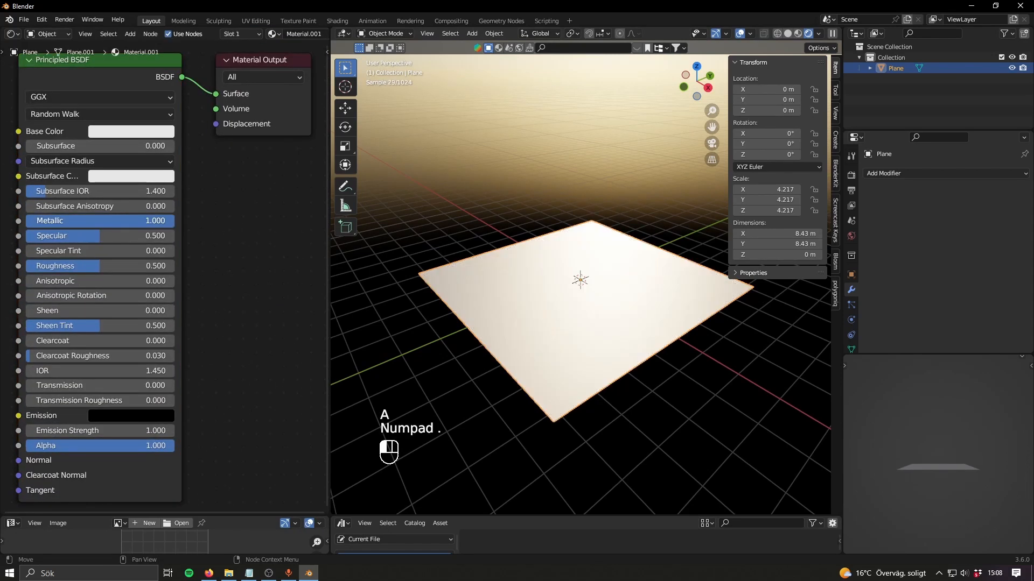
pyautogui.moveTo(130, 267); pyautogui.dragTo(26, 269)
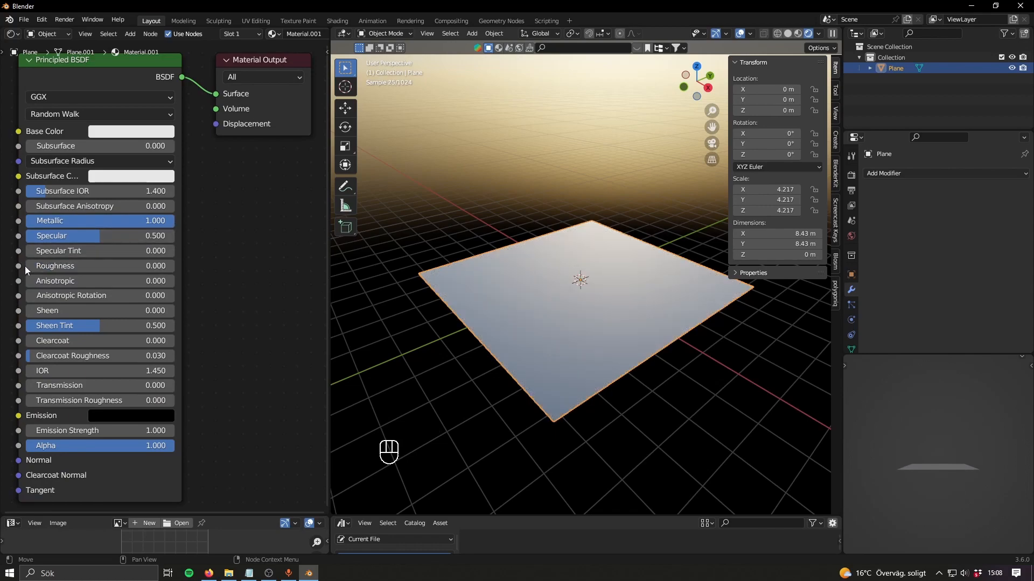
pyautogui.moveTo(514, 348); pyautogui.dragTo(578, 338, button='middle')
pyautogui.press('Tab')
pyautogui.press('Tab')
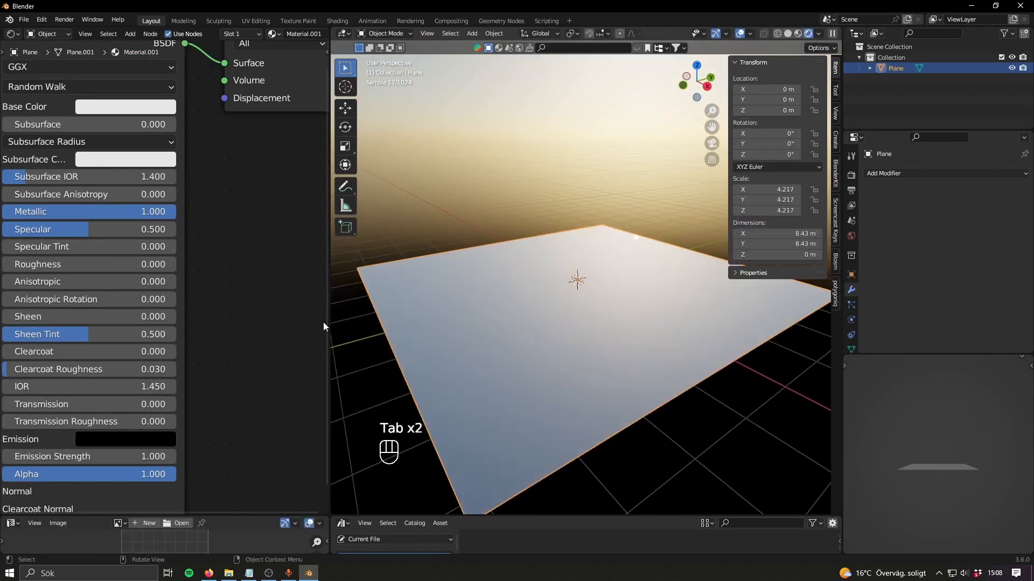
# - Lower the plane material's Alpha to about 0.25 and check the surface from different angles
pyautogui.moveTo(217, 355); pyautogui.dragTo(225, 278, button='middle')
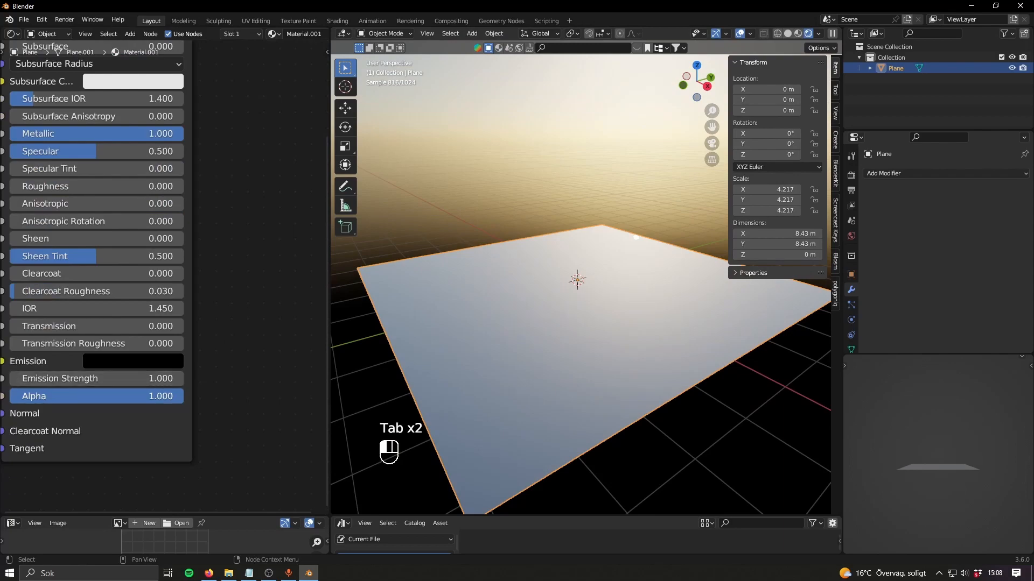
pyautogui.moveTo(104, 397); pyautogui.dragTo(0, 397)
pyautogui.moveTo(629, 377); pyautogui.dragTo(696, 379, button='middle')
pyautogui.click(696, 379)
pyautogui.moveTo(616, 284); pyautogui.dragTo(570, 339, button='middle')
pyautogui.click(607, 330)
pyautogui.scroll(-4, 220, 281)
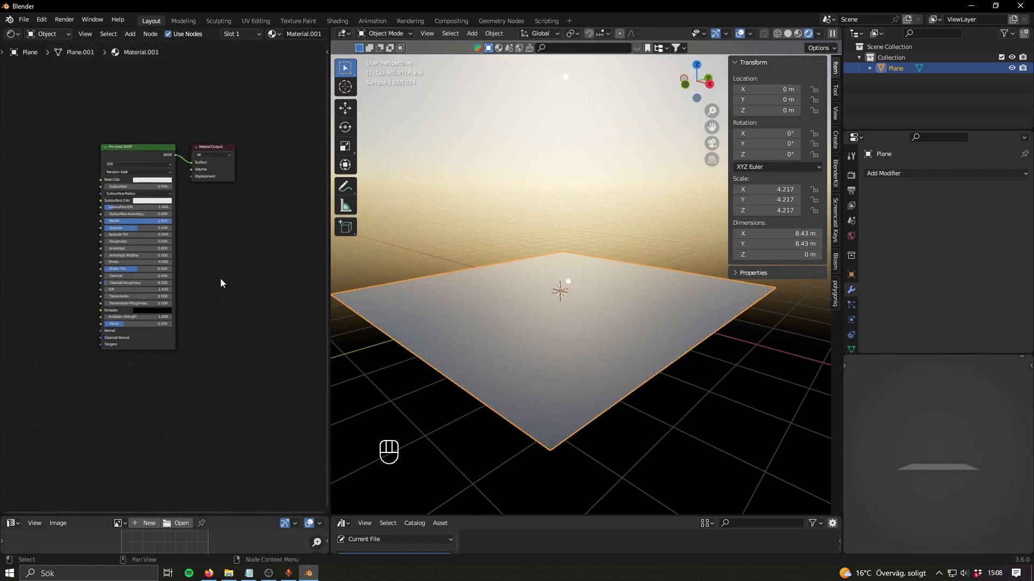
# - Set the plane material's Metallic value back to 0
pyautogui.scroll(6, 221, 277)
pyautogui.moveTo(550, 323); pyautogui.dragTo(547, 339, button='middle')
pyautogui.moveTo(232, 251); pyautogui.dragTo(228, 285, button='middle')
pyautogui.moveTo(134, 208); pyautogui.dragTo(46, 205)
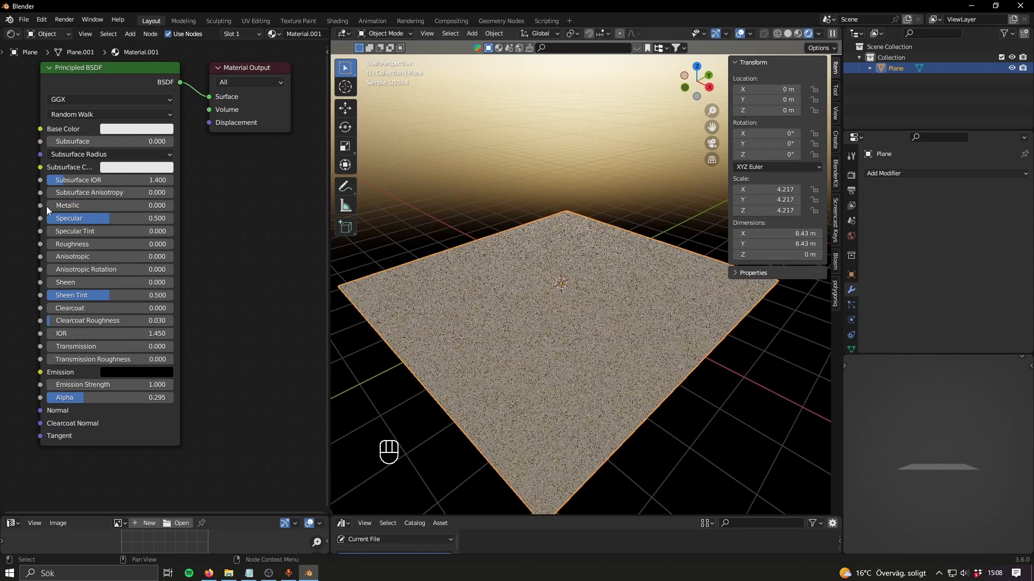
# - Set the plane material's Transmission to 1 and check the surface from below and above
pyautogui.scroll(2, 181, 298)
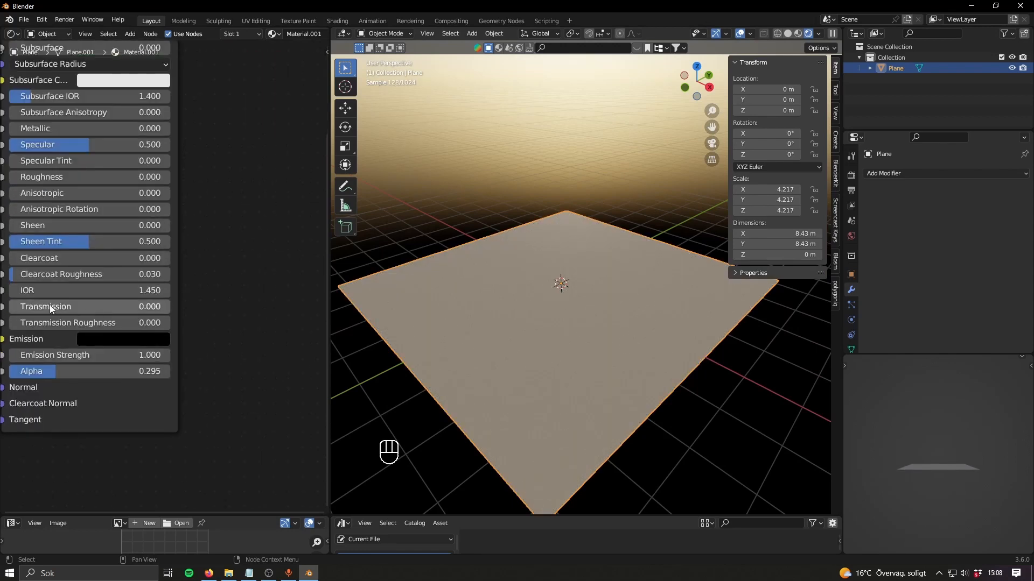
pyautogui.moveTo(49, 305); pyautogui.dragTo(166, 307)
pyautogui.moveTo(751, 323); pyautogui.dragTo(635, 242, button='middle')
pyautogui.click(631, 312)
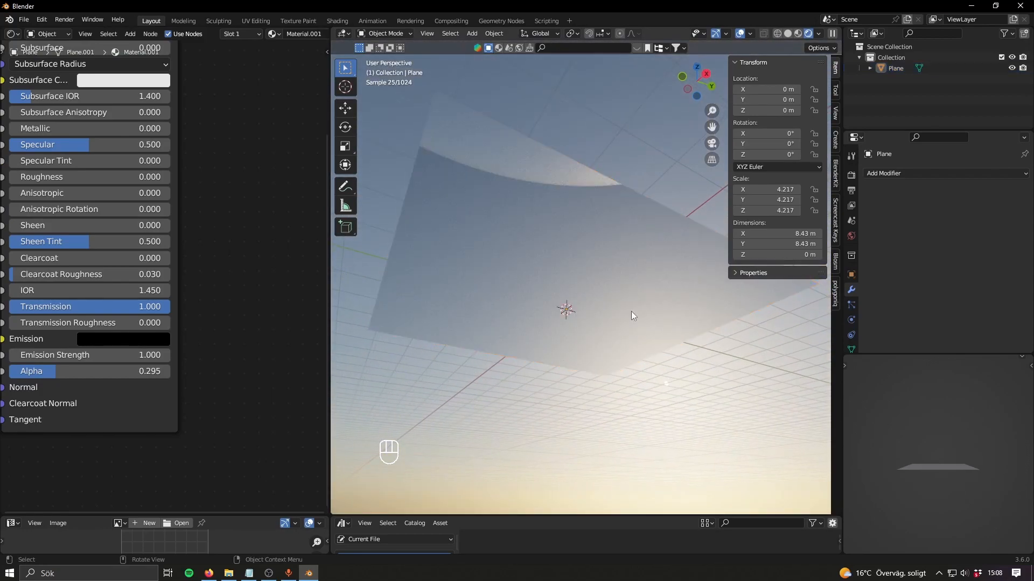
pyautogui.moveTo(632, 312); pyautogui.dragTo(644, 331, button='middle')
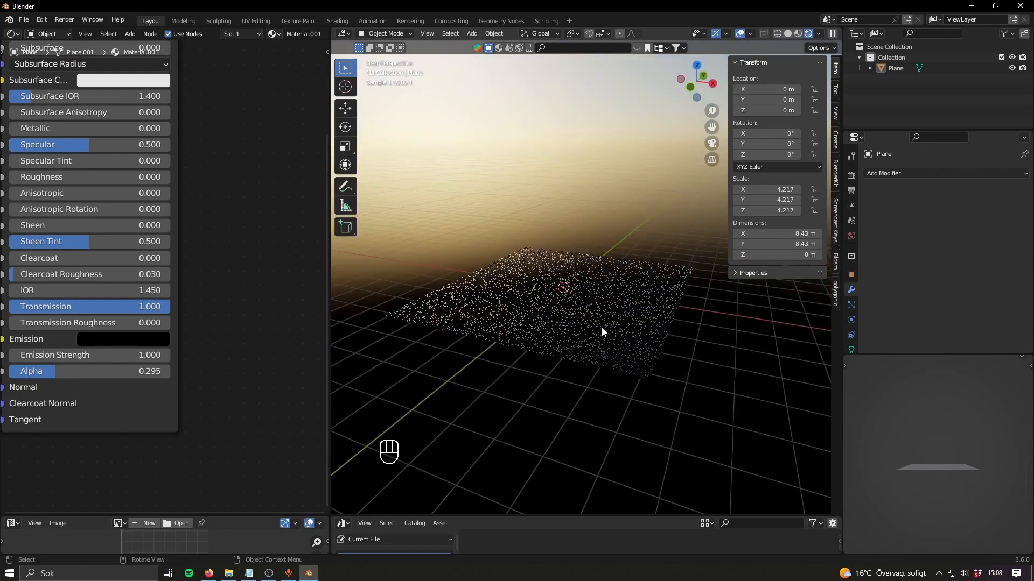
# - Extrude the plane upward into a box about 3.71 m tall and view its transparent material from the side
pyautogui.press('Tab')
pyautogui.press('e')
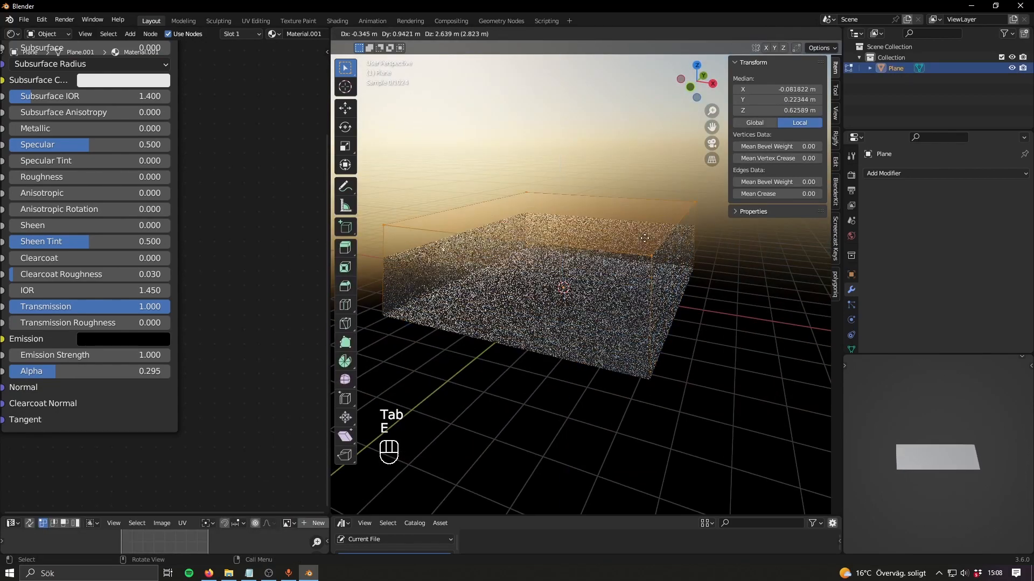
pyautogui.click(725, 301)
pyautogui.press('Tab')
pyautogui.moveTo(725, 302); pyautogui.dragTo(615, 321, button='middle')
pyautogui.click(757, 379)
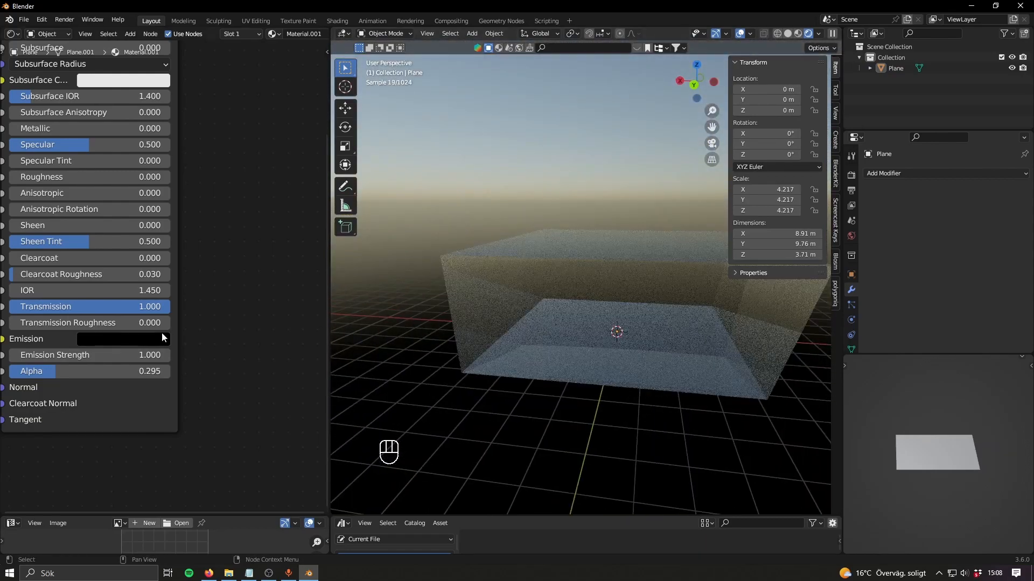
# - Delete the transparent box from the scene
pyautogui.moveTo(121, 324)
pyautogui.mouseDown()
pyautogui.moveTo(243, 324)
pyautogui.moveTo(114, 324)
pyautogui.mouseUp()
pyautogui.moveTo(498, 345); pyautogui.dragTo(679, 369, button='middle')
pyautogui.press('Tab')
pyautogui.press('Tab')
pyautogui.press('a')
pyautogui.press('Delete')
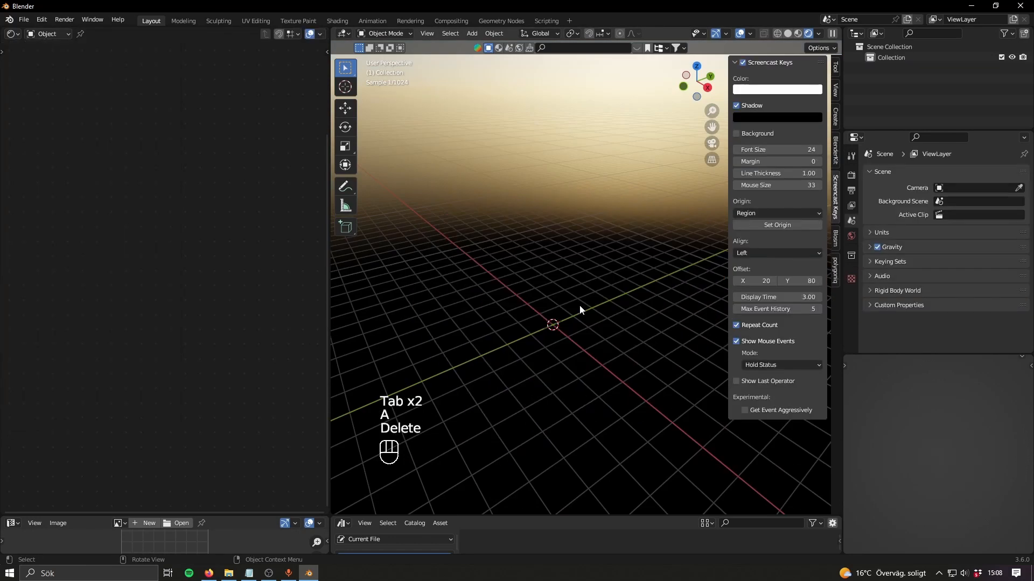
# - Add a new plane mesh and scale it up to about 19.3 m square
pyautogui.hotkey('shift', 'a')
pyautogui.moveTo(582, 302)
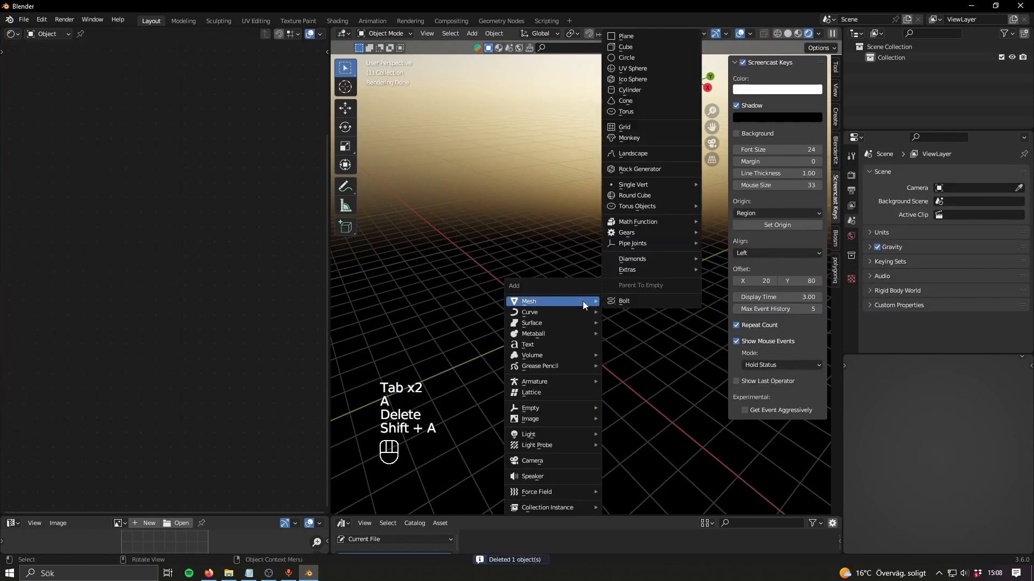
pyautogui.click(635, 38)
pyautogui.press('s')
pyautogui.click(321, 276)
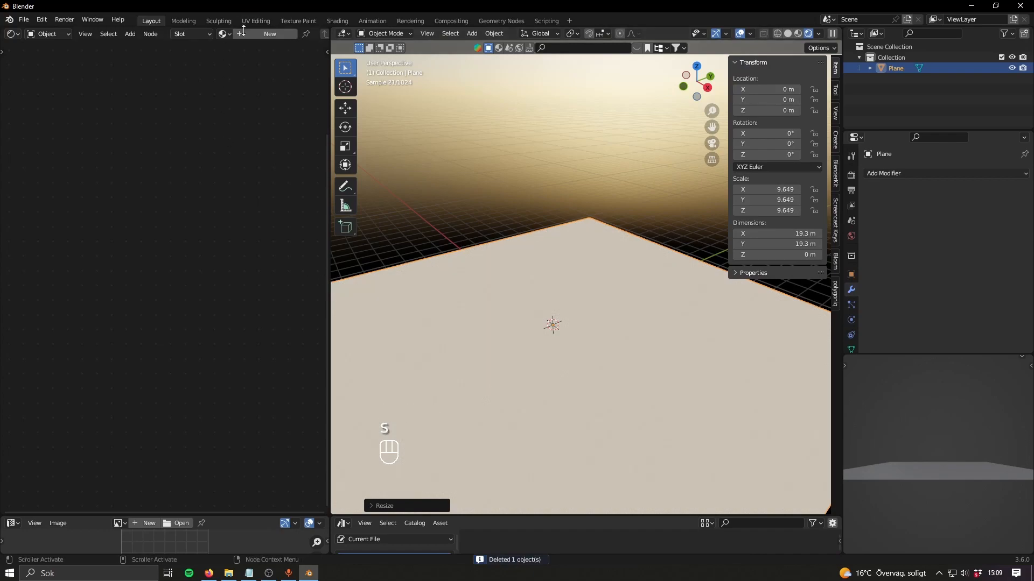
# - Create a new material for the plane with Roughness 0 and a black Base Color, and check its reflections
pyautogui.click(269, 33)
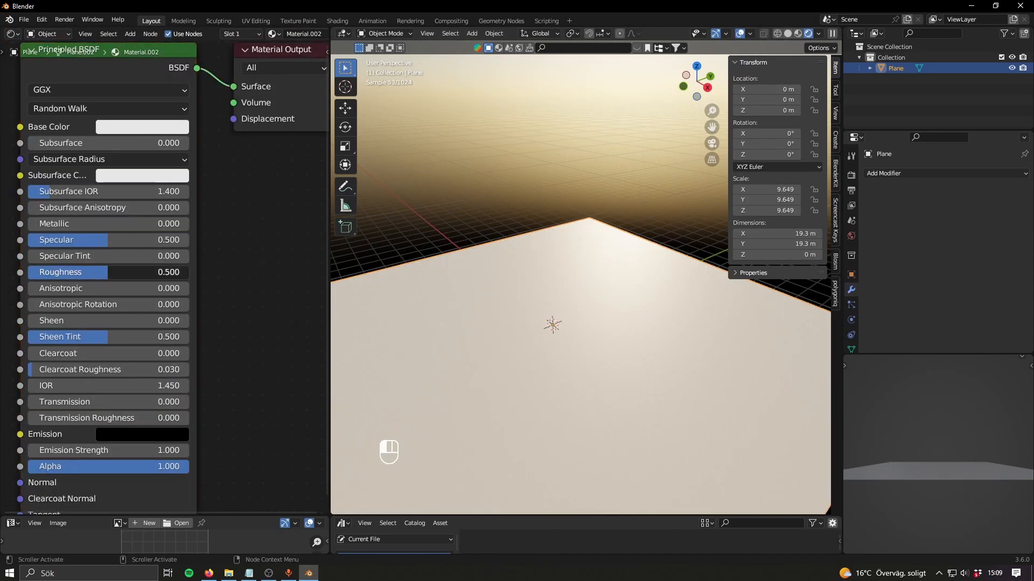
pyautogui.moveTo(130, 277); pyautogui.dragTo(53, 277)
pyautogui.click(132, 129)
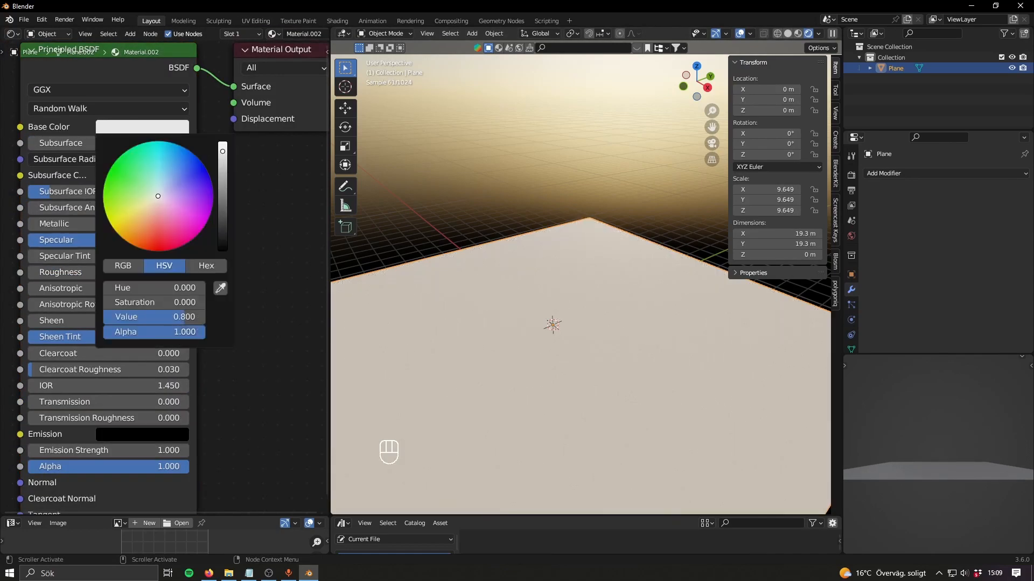
pyautogui.moveTo(222, 152); pyautogui.dragTo(222, 250)
pyautogui.click(506, 183)
pyautogui.moveTo(511, 223); pyautogui.dragTo(547, 279, button='middle')
pyautogui.click(547, 279)
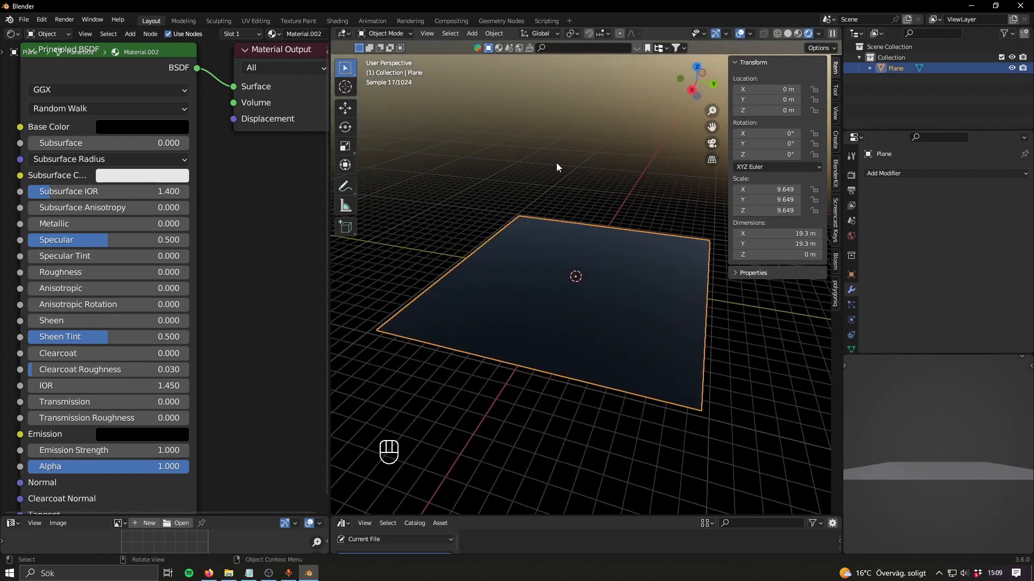
# - Delete the black reflective plane from the scene
pyautogui.click(557, 163)
pyautogui.moveTo(557, 163); pyautogui.dragTo(628, 202, button='middle')
pyautogui.click(567, 273)
pyautogui.press('Delete')
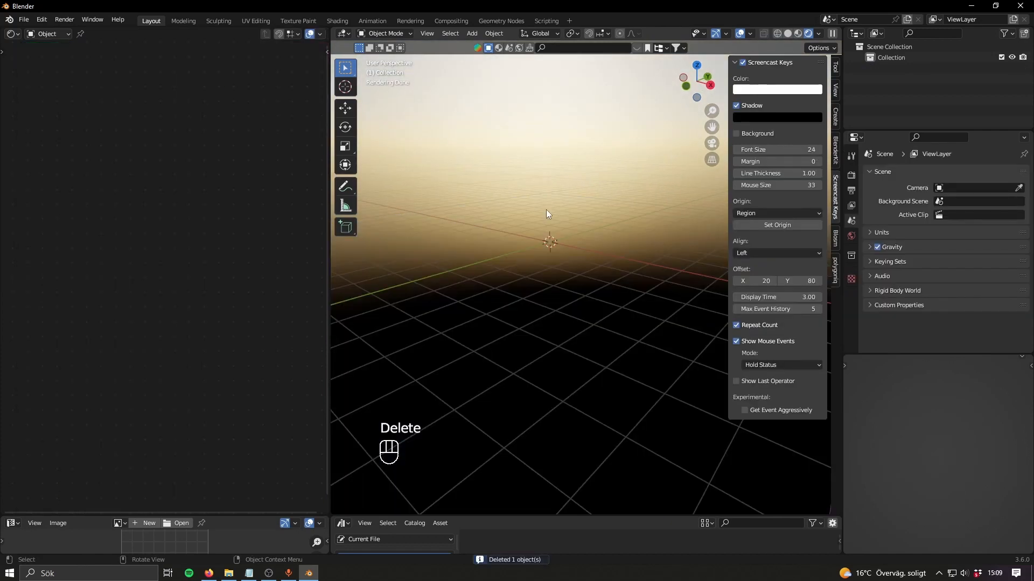
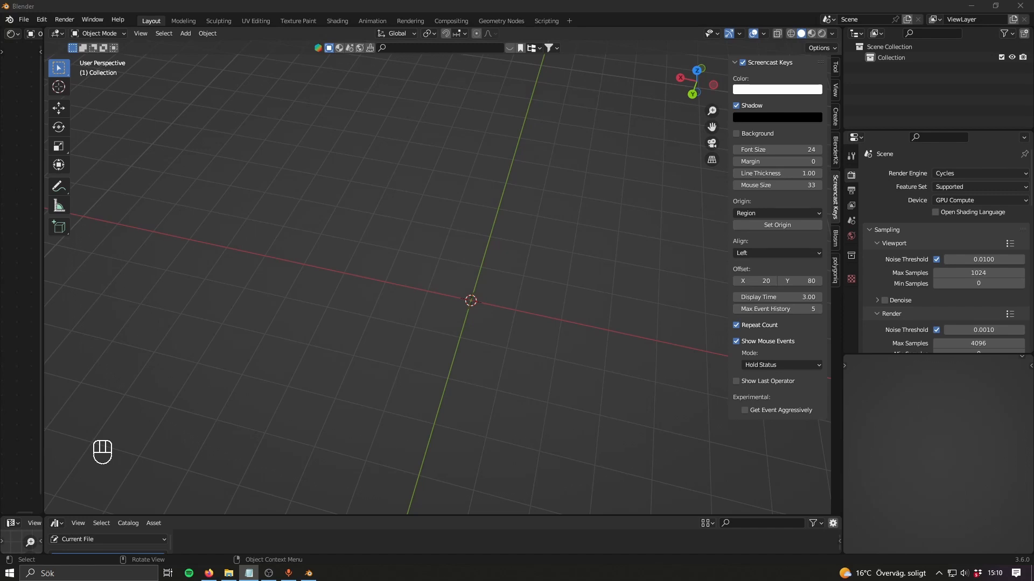
# - Add a plane mesh to the empty scene and scale it up as the backdrop's floor
pyautogui.moveTo(519, 296); pyautogui.dragTo(492, 279, button='middle')
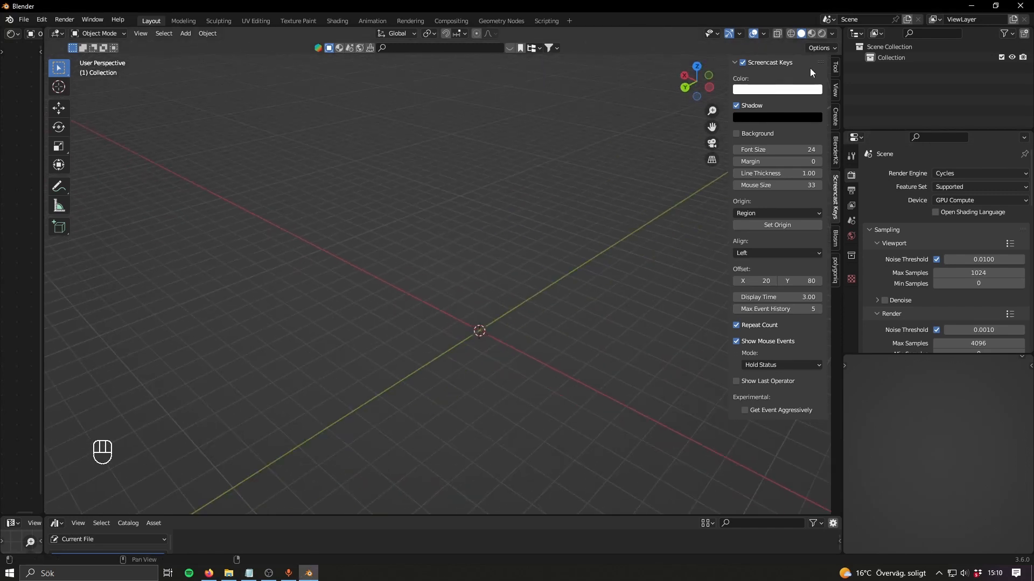
pyautogui.click(835, 67)
pyautogui.hotkey('shift', 'a')
pyautogui.moveTo(489, 309)
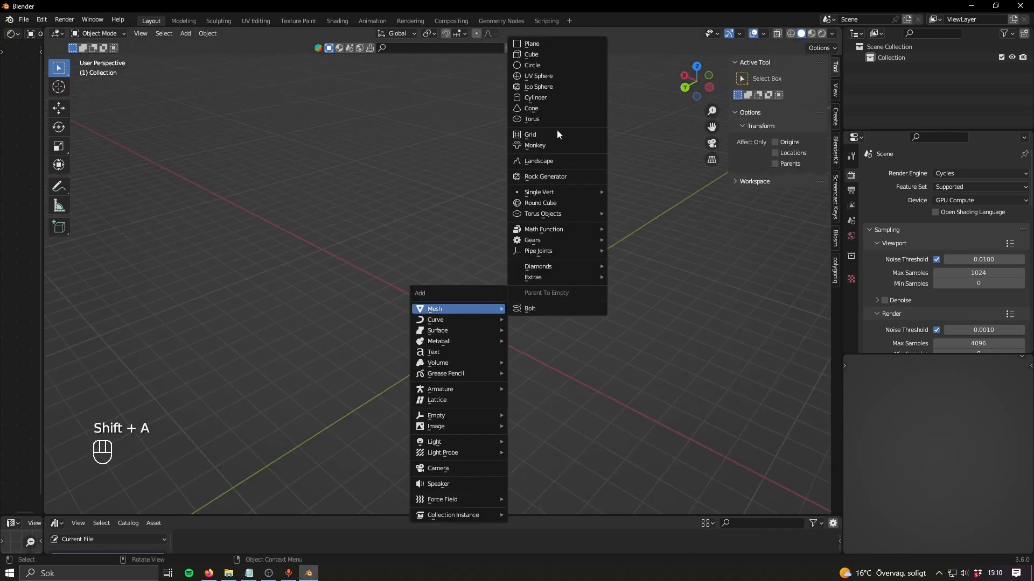
pyautogui.click(538, 42)
pyautogui.press('s')
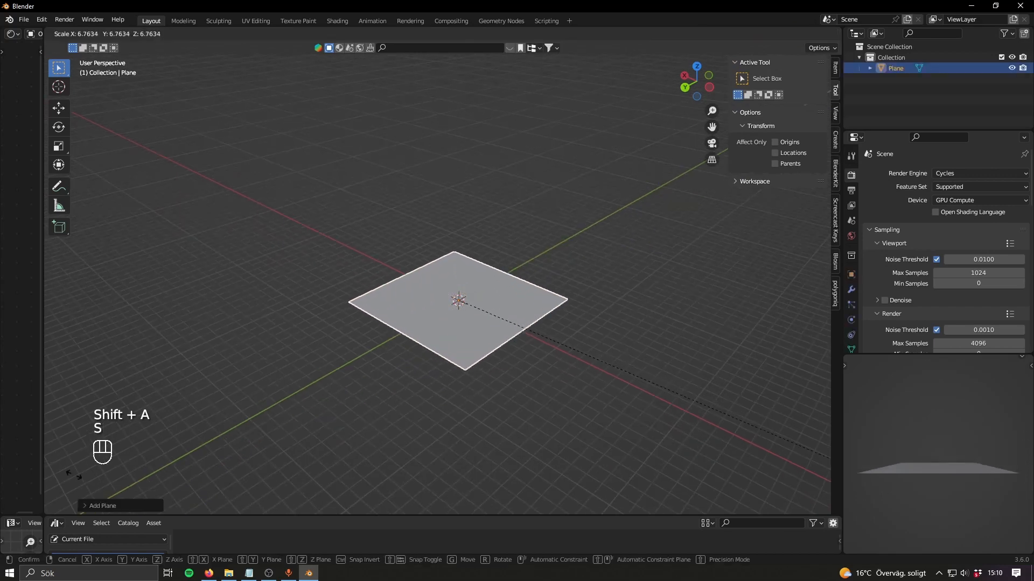
pyautogui.click(126, 477)
pyautogui.moveTo(455, 417)
pyautogui.mouseDown(button='middle')
pyautogui.moveTo(407, 409)
pyautogui.moveTo(453, 407)
pyautogui.mouseUp(button='middle')
pyautogui.scroll(4, 485, 403)
# - Extrude the plane's back edge upward in Edit Mode to form a wall
pyautogui.press('Tab')
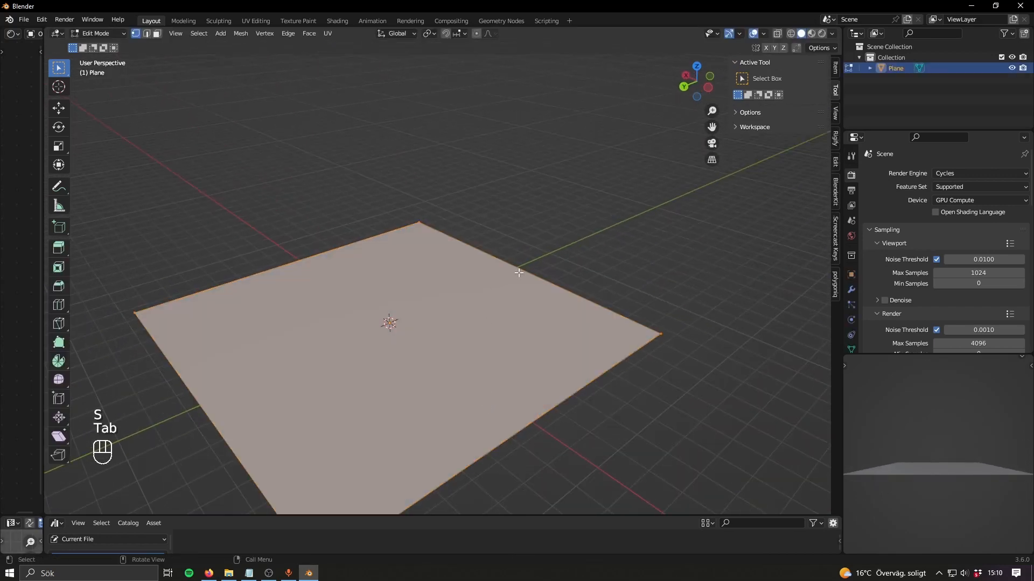
pyautogui.click(518, 301)
pyautogui.press('2')
pyautogui.click(531, 273)
pyautogui.scroll(-3, 522, 301)
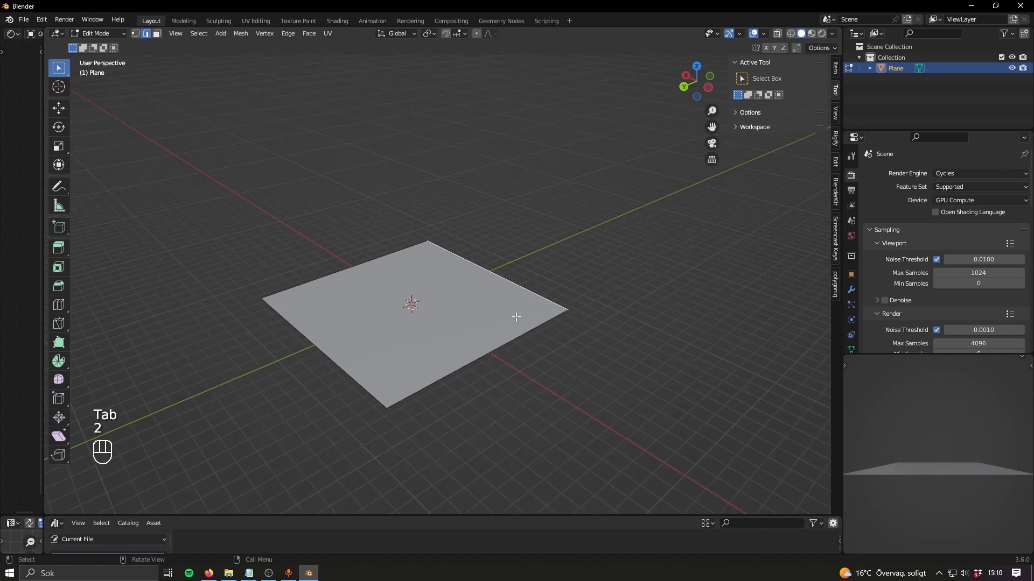
pyautogui.press('e')
pyautogui.click(539, 157)
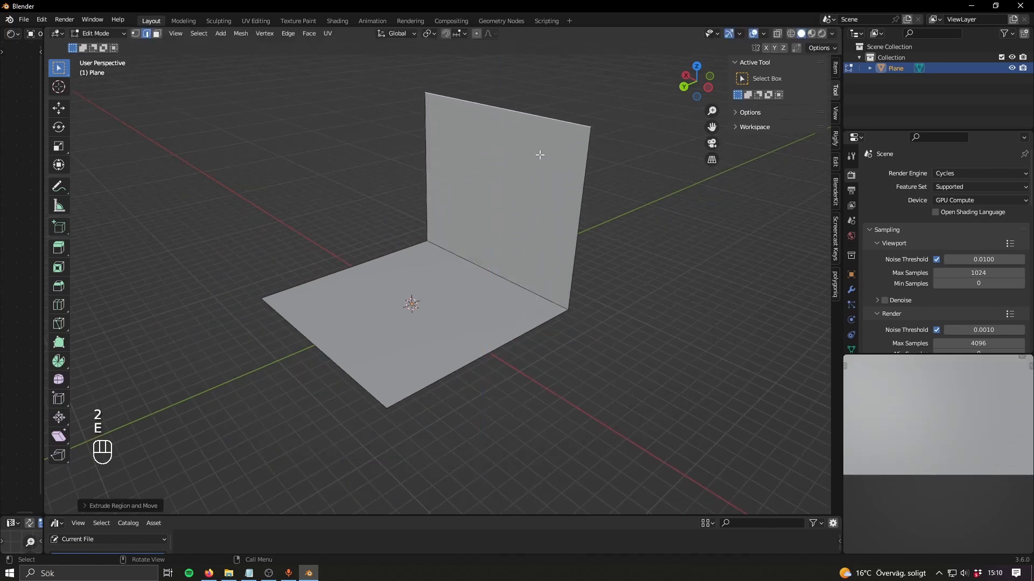
pyautogui.moveTo(540, 157); pyautogui.dragTo(531, 280, button='middle')
# - Bevel the edge between floor and wall into a wide curve with about 16 segments
pyautogui.scroll(3, 498, 270)
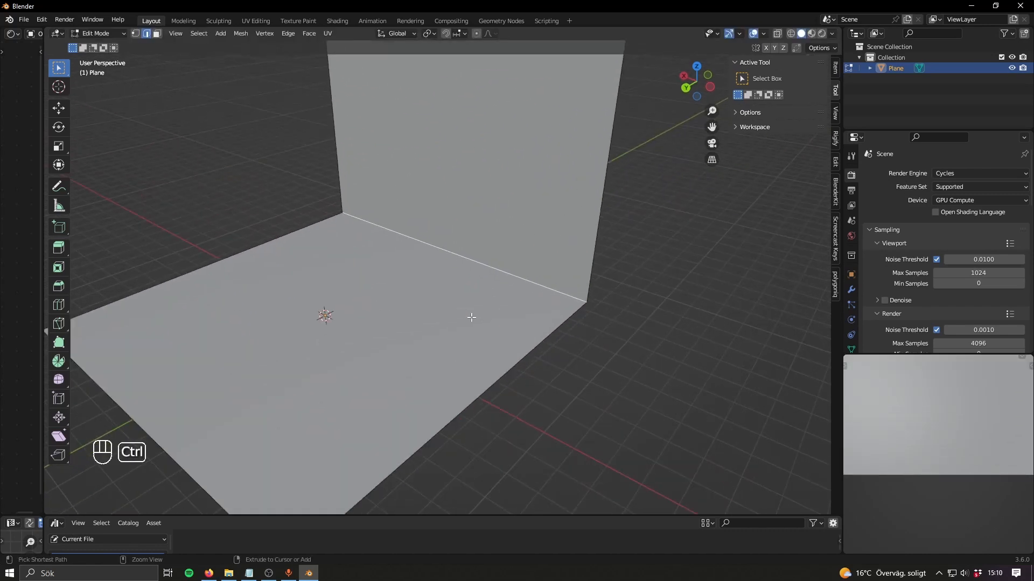
pyautogui.hotkey('ctrl', 'b')
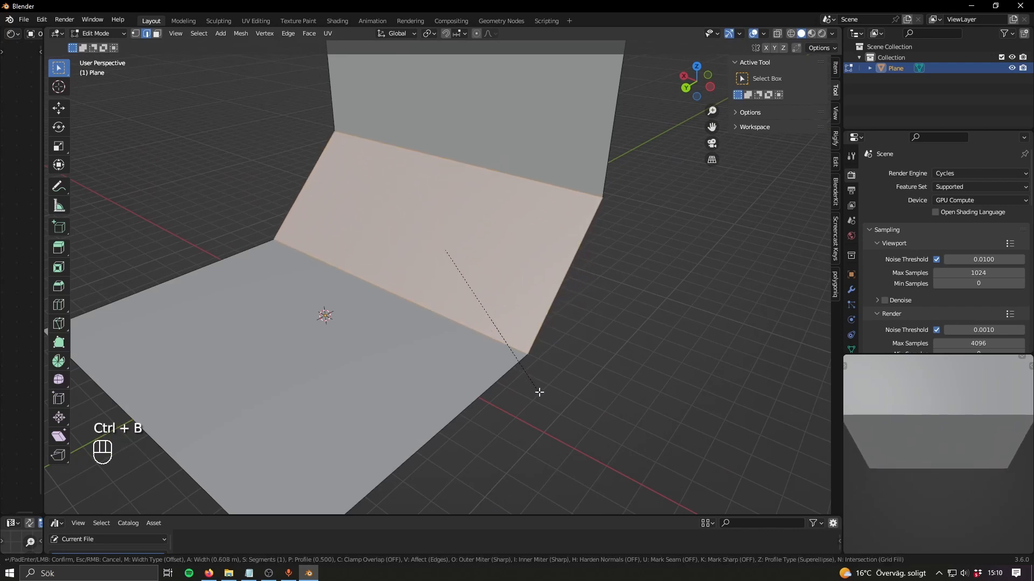
pyautogui.scroll(19, 564, 428)
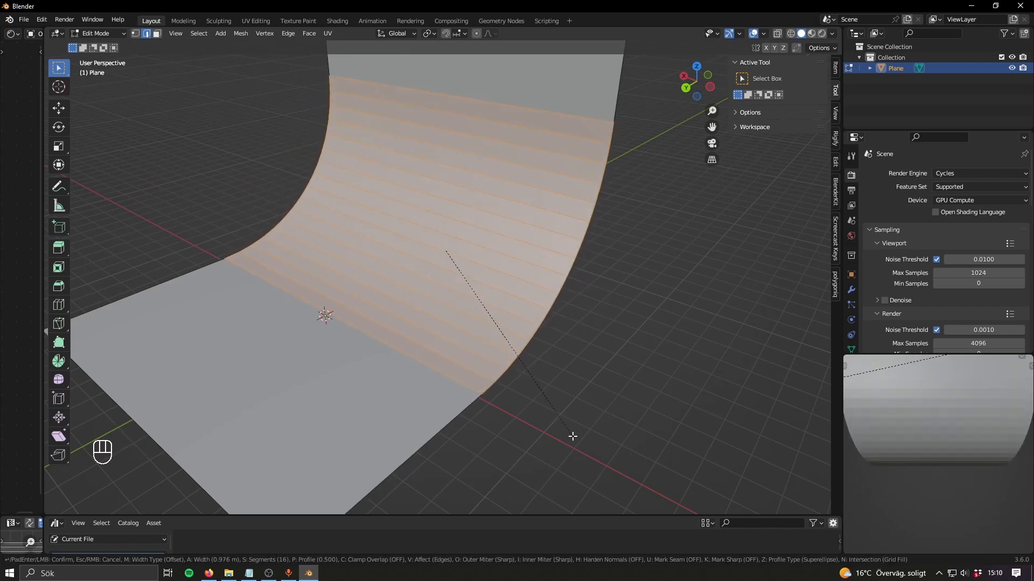
pyautogui.click(543, 388)
pyautogui.moveTo(542, 379); pyautogui.dragTo(569, 394, button='middle')
pyautogui.click(512, 380)
# - Return to Object Mode, shade the backdrop smooth and check its curve from several angles
pyautogui.press('Tab')
pyautogui.rightClick(457, 218)
pyautogui.click(455, 217)
pyautogui.moveTo(455, 216); pyautogui.dragTo(386, 343, button='middle')
pyautogui.scroll(-5, 473, 345)
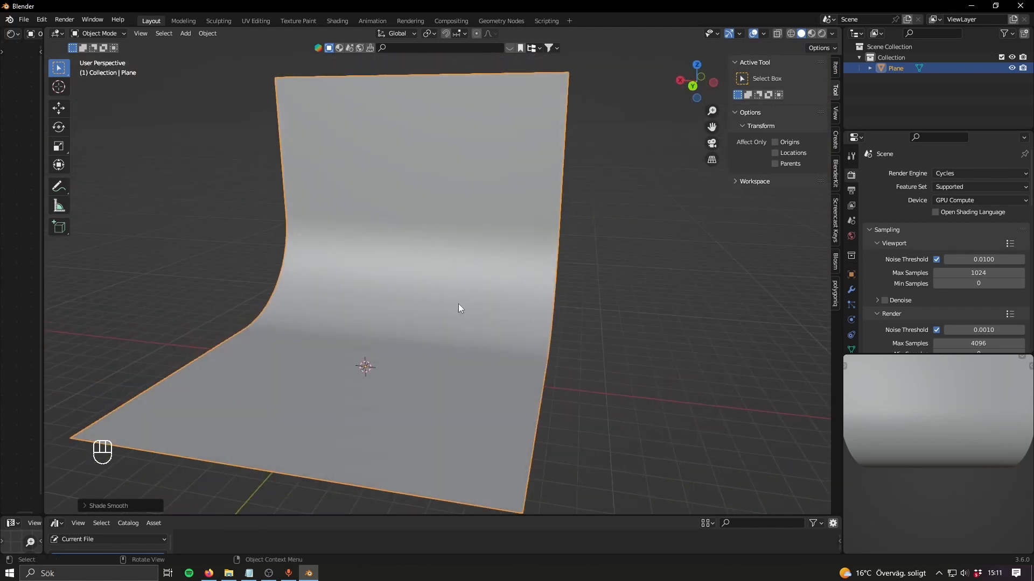
pyautogui.keyDown('shift'); pyautogui.moveTo(437, 294); pyautogui.dragTo(476, 313, button='middle'); pyautogui.keyUp('shift')
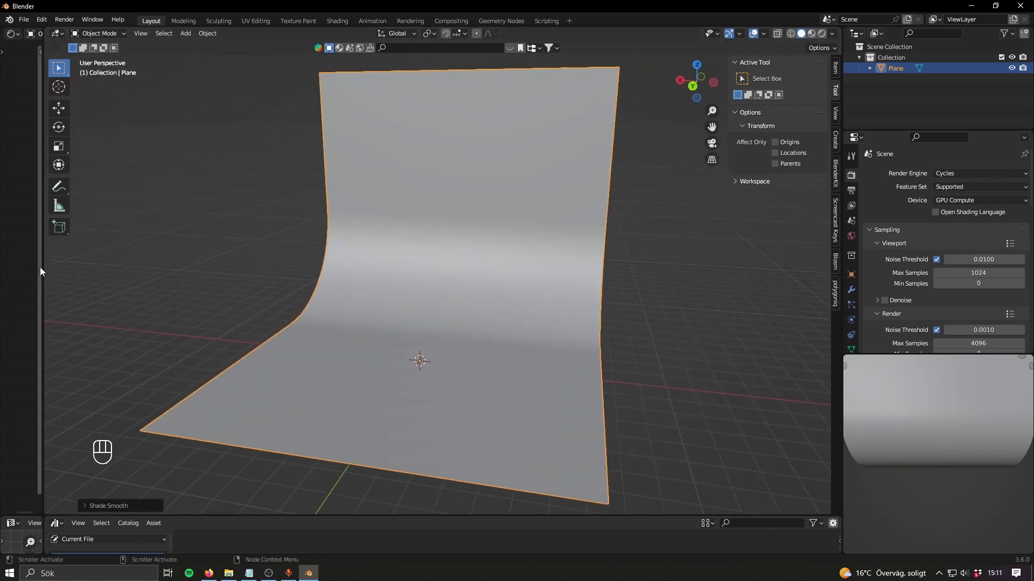
pyautogui.moveTo(40, 267); pyautogui.dragTo(60, 268)
pyautogui.moveTo(237, 339); pyautogui.dragTo(380, 328, button='middle')
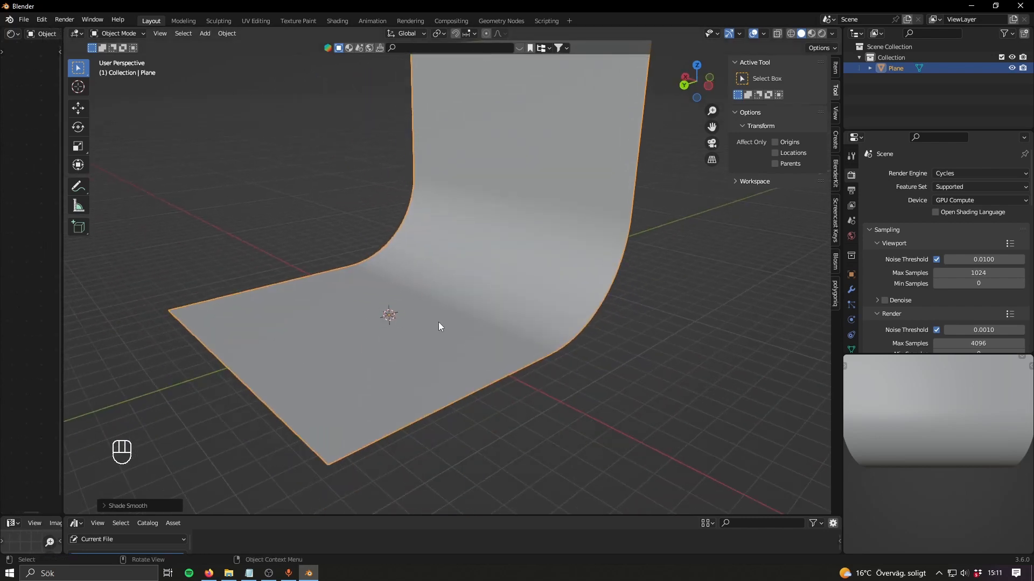
pyautogui.scroll(2, 419, 346)
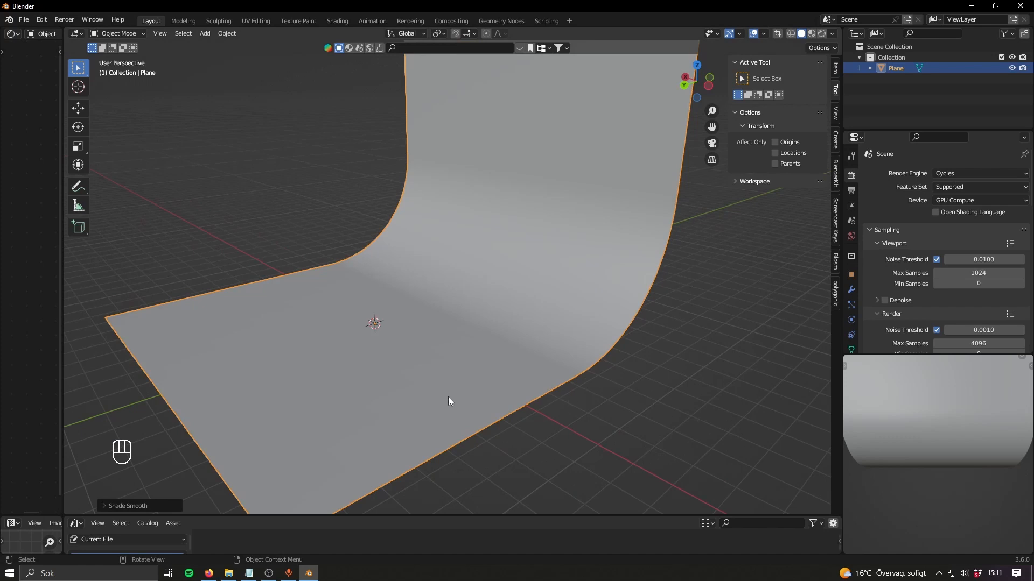
pyautogui.moveTo(448, 397); pyautogui.dragTo(471, 405, button='middle')
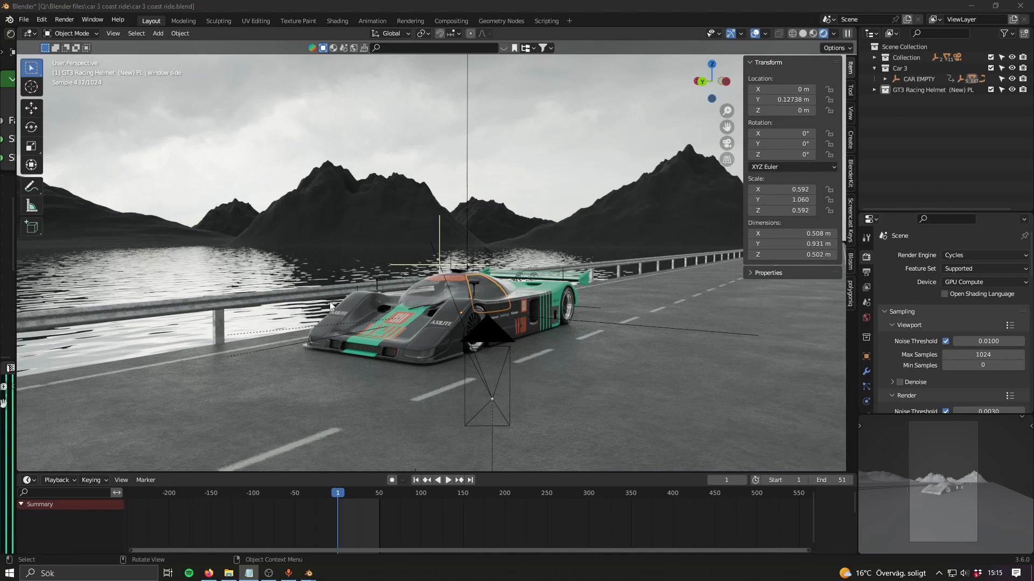
# - Inspect the car coast scene by selecting its water, a distant mountain and the guardrail in turn
pyautogui.click(405, 298)
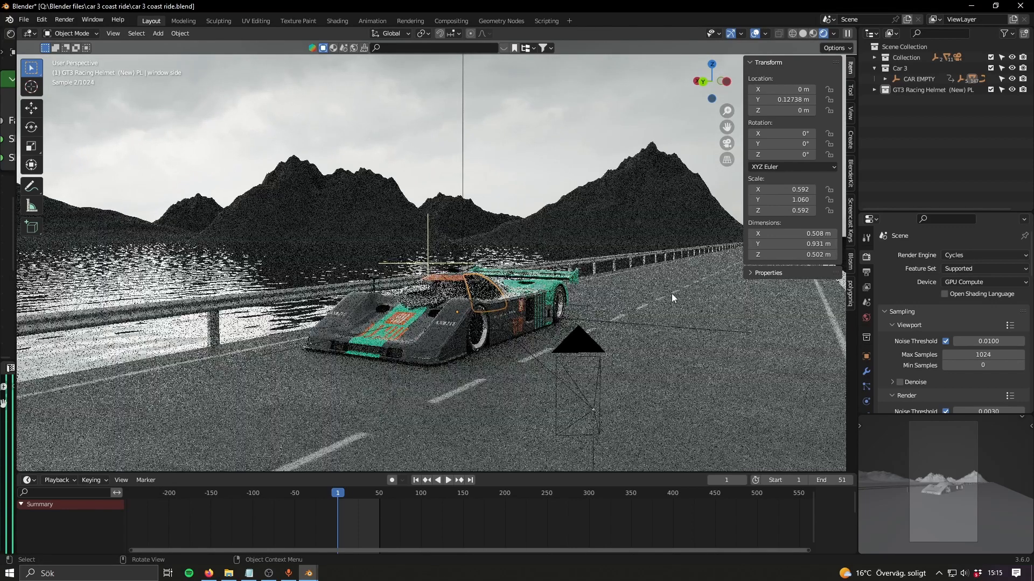
pyautogui.click(337, 194)
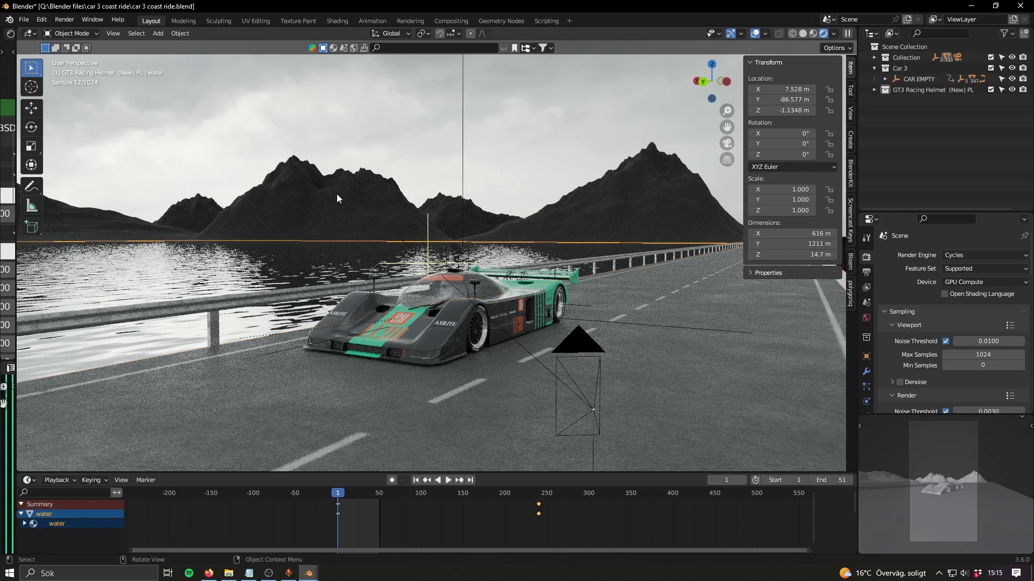
pyautogui.click(454, 211)
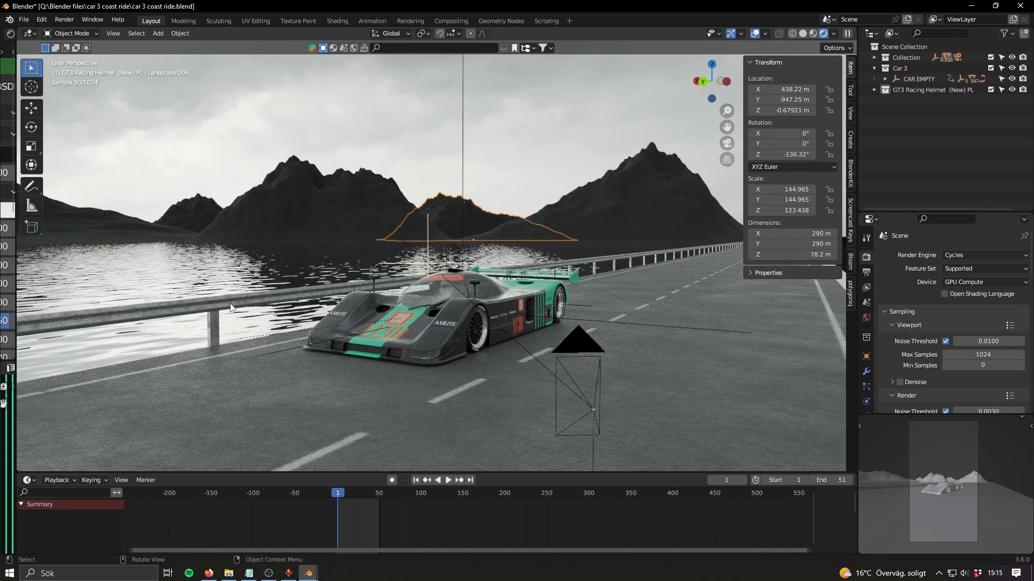
pyautogui.click(215, 316)
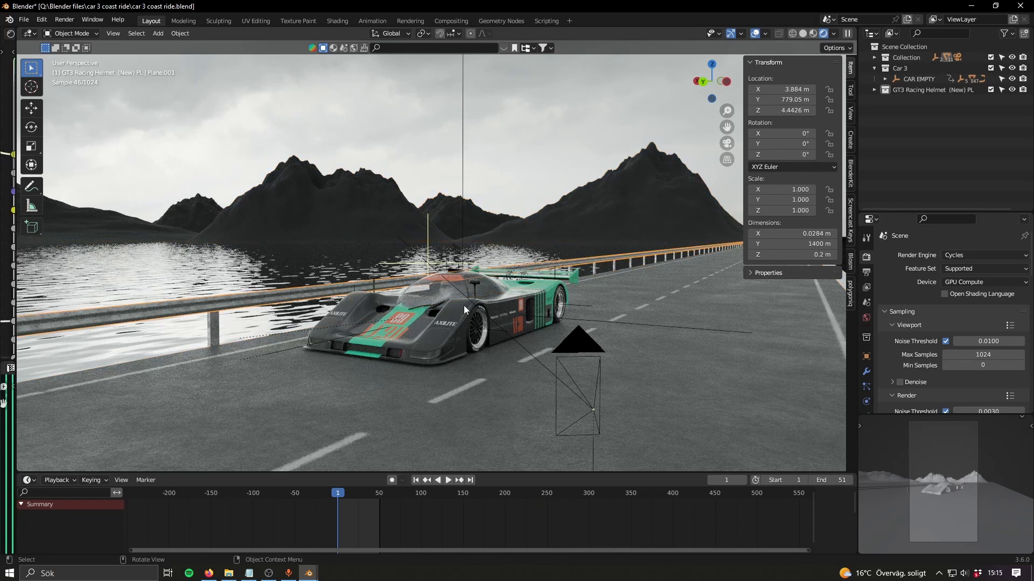
# - Examine the coast scene from several angles around the car and select one of the background mountains
pyautogui.moveTo(466, 305); pyautogui.dragTo(480, 298, button='middle')
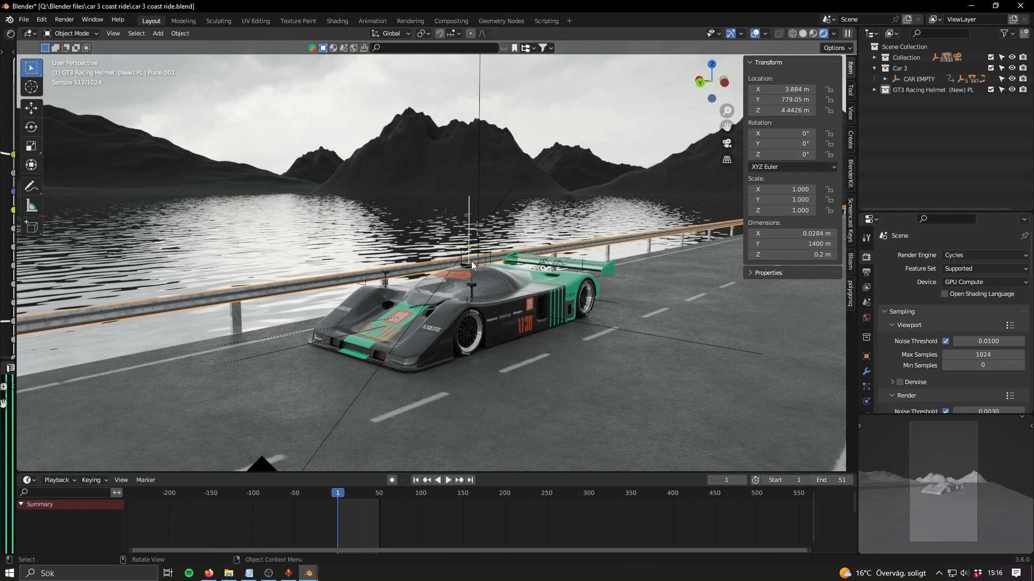
pyautogui.moveTo(470, 260); pyautogui.dragTo(651, 196, button='middle')
pyautogui.moveTo(618, 244); pyautogui.dragTo(519, 241, button='middle')
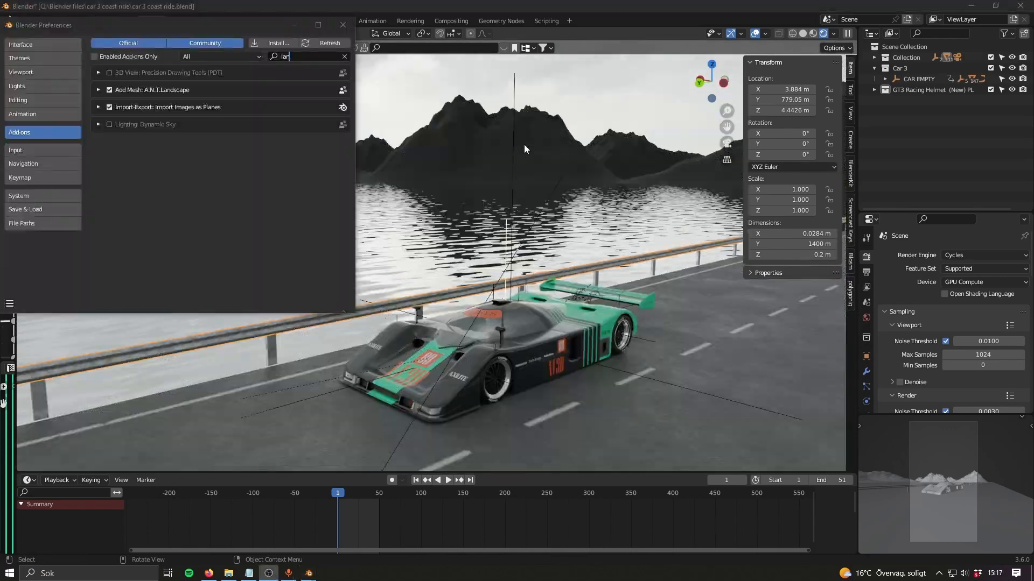
pyautogui.click(525, 144)
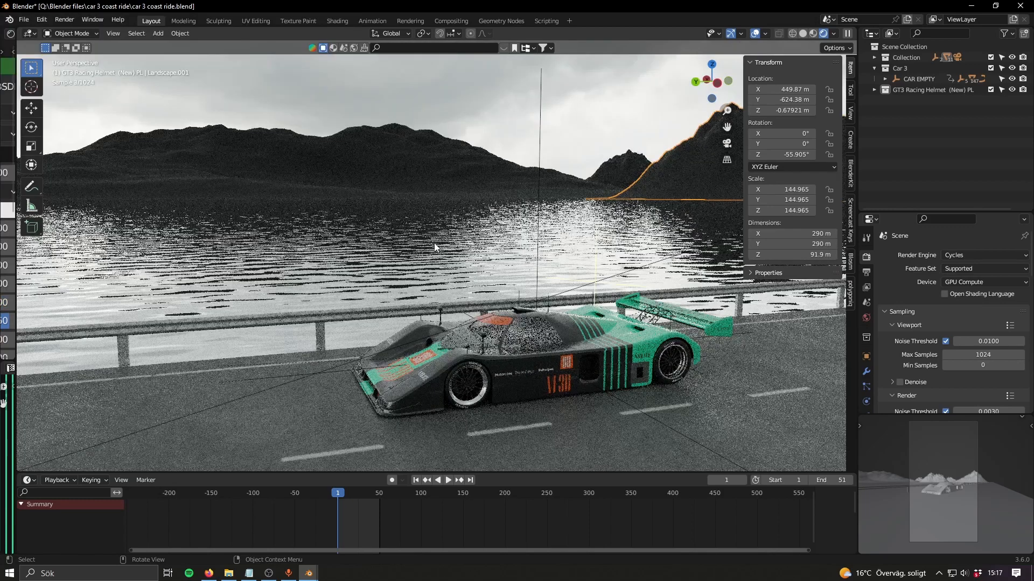
# - Add a Landscape mesh to the coast scene and frame it in the view
pyautogui.click(370, 198)
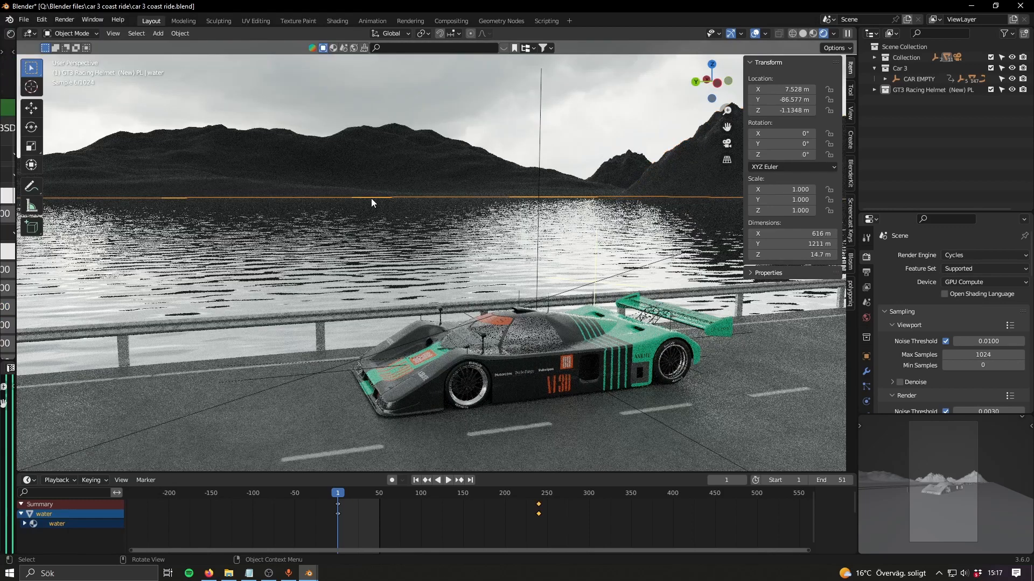
pyautogui.hotkey('shift', 'a')
pyautogui.moveTo(328, 200)
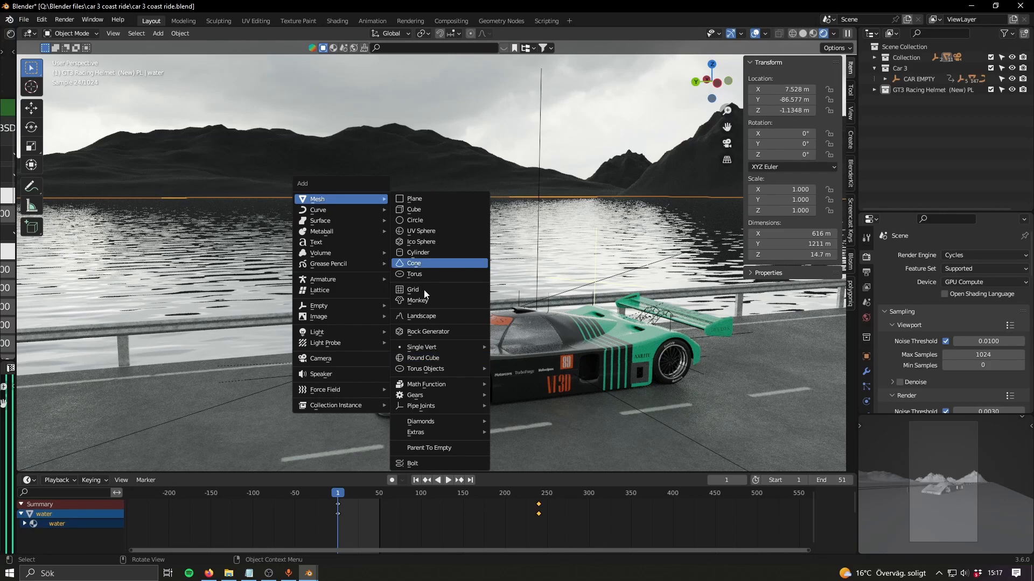
pyautogui.click(424, 316)
pyautogui.moveTo(425, 313); pyautogui.dragTo(567, 202, button='middle')
pyautogui.press('KP_Decimal')
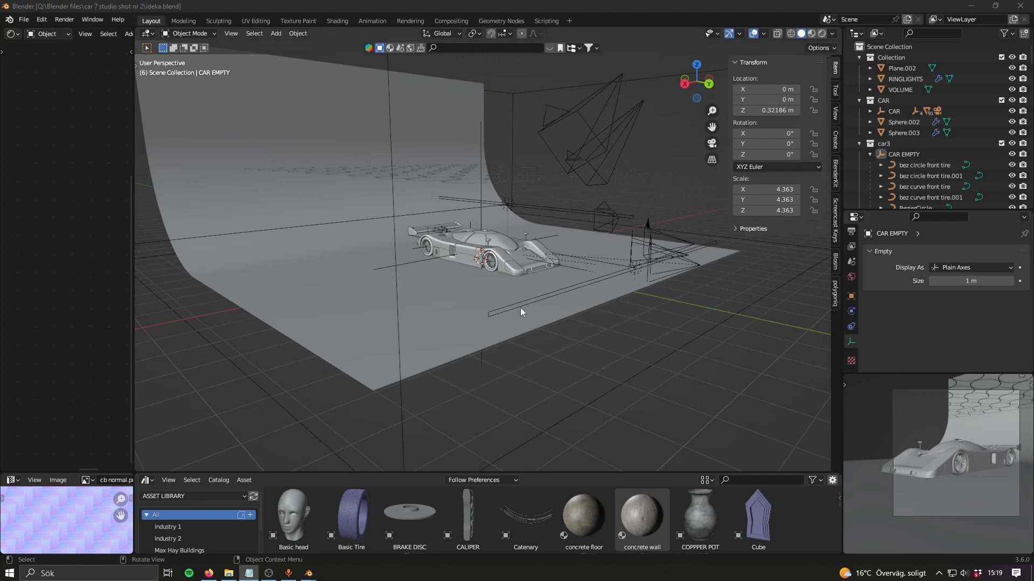
# - Select the ring lights above the car in the studio scene and inspect their base circle mesh in Edit Mode
pyautogui.moveTo(520, 309); pyautogui.dragTo(539, 339, button='middle')
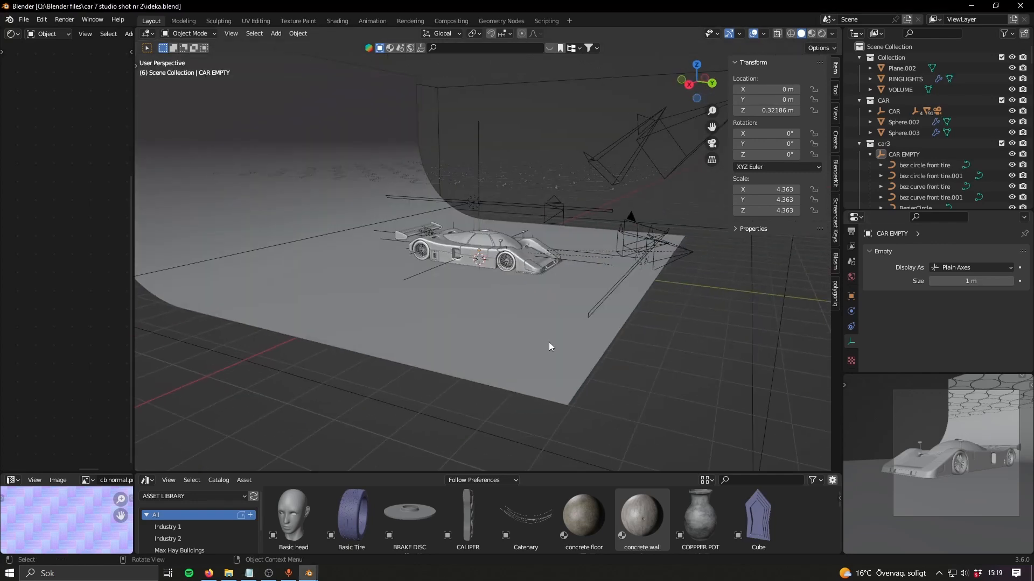
pyautogui.moveTo(602, 343); pyautogui.dragTo(600, 270, button='middle')
pyautogui.click(564, 127)
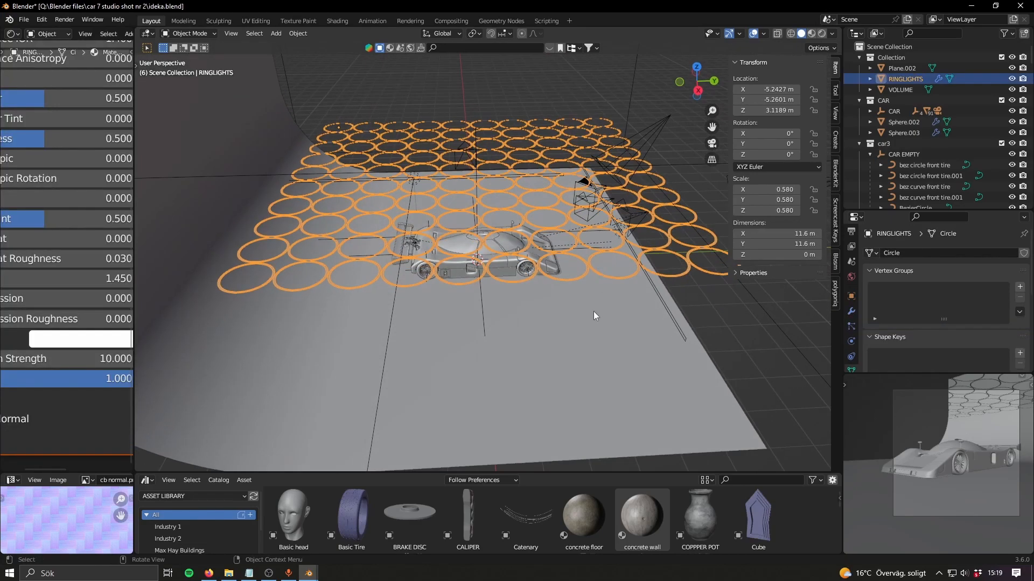
pyautogui.moveTo(594, 311); pyautogui.dragTo(442, 310, button='middle')
pyautogui.keyDown('shift'); pyautogui.moveTo(442, 310); pyautogui.dragTo(481, 340, button='middle'); pyautogui.keyUp('shift')
pyautogui.press('Tab')
pyautogui.keyDown('shift'); pyautogui.moveTo(632, 345); pyautogui.dragTo(422, 341, button='middle'); pyautogui.keyUp('shift')
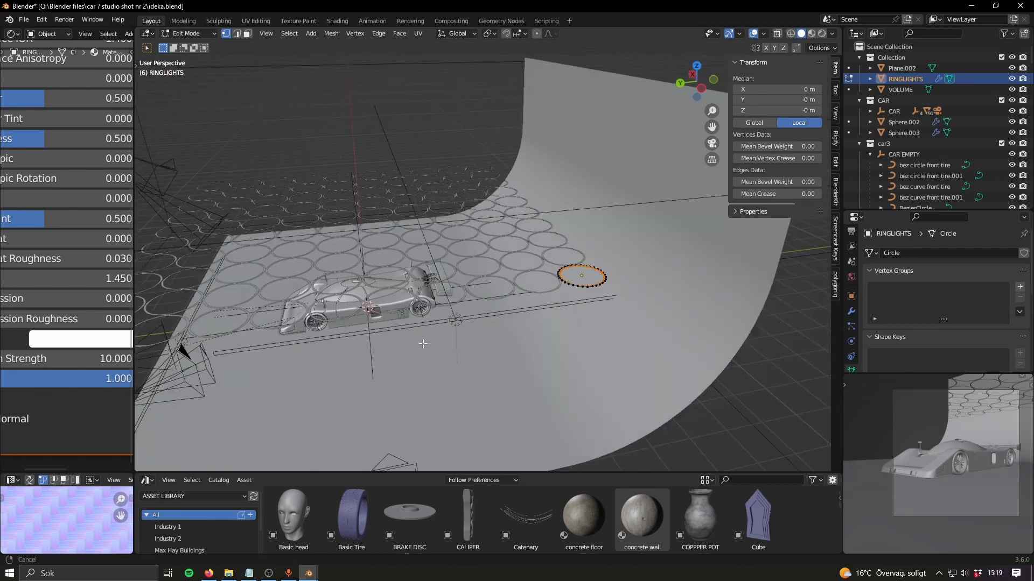
pyautogui.scroll(4, 422, 341)
pyautogui.keyDown('shift'); pyautogui.moveTo(694, 318); pyautogui.dragTo(538, 344, button='middle'); pyautogui.keyUp('shift')
pyautogui.scroll(4, 536, 336)
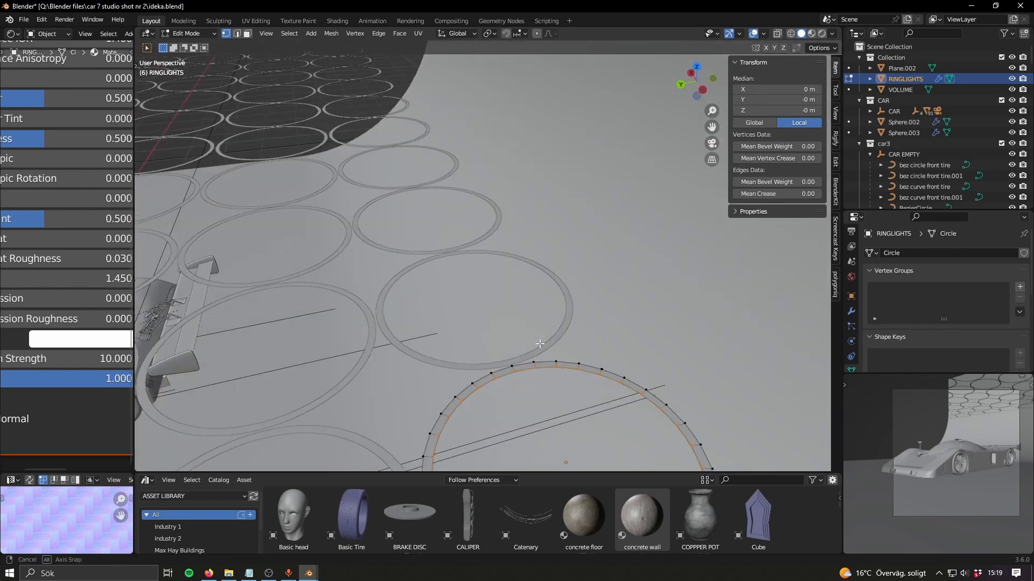
pyautogui.press('Tab')
# - Examine the count and relative offset settings of the two Array modifiers on the ring lights
pyautogui.click(851, 311)
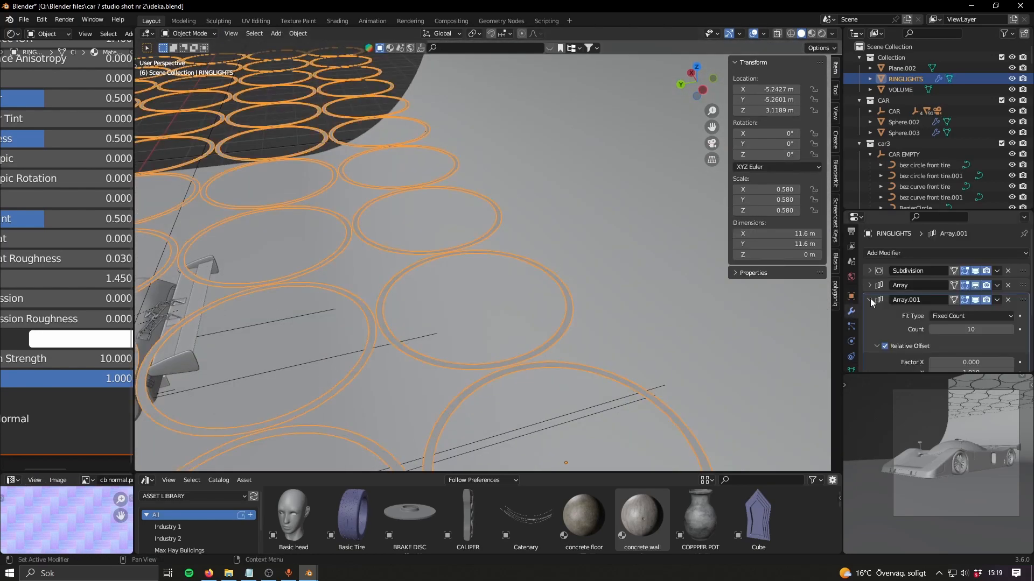
pyautogui.click(870, 285)
pyautogui.click(870, 285)
pyautogui.click(870, 286)
pyautogui.click(870, 285)
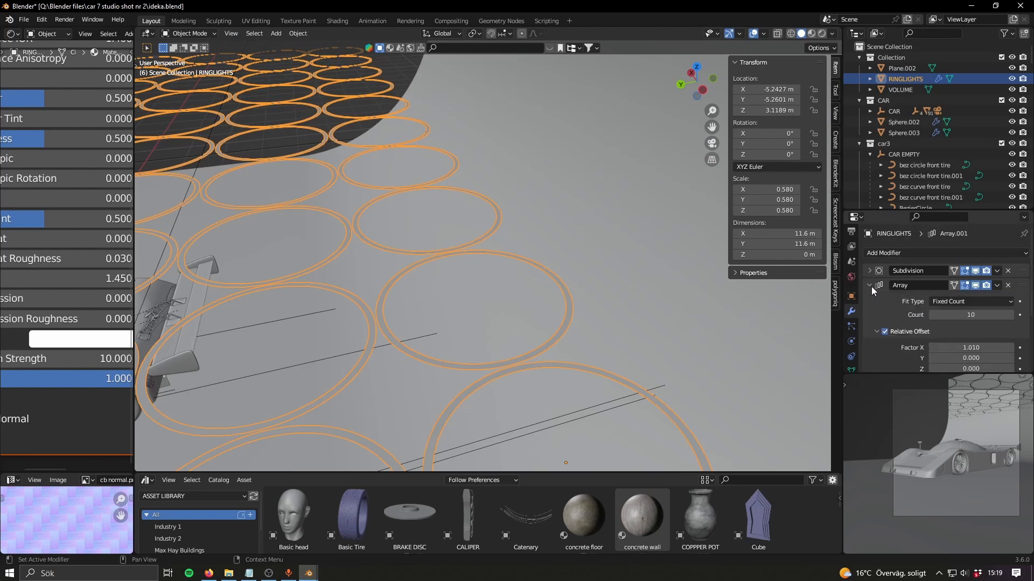
pyautogui.scroll(-8, 534, 342)
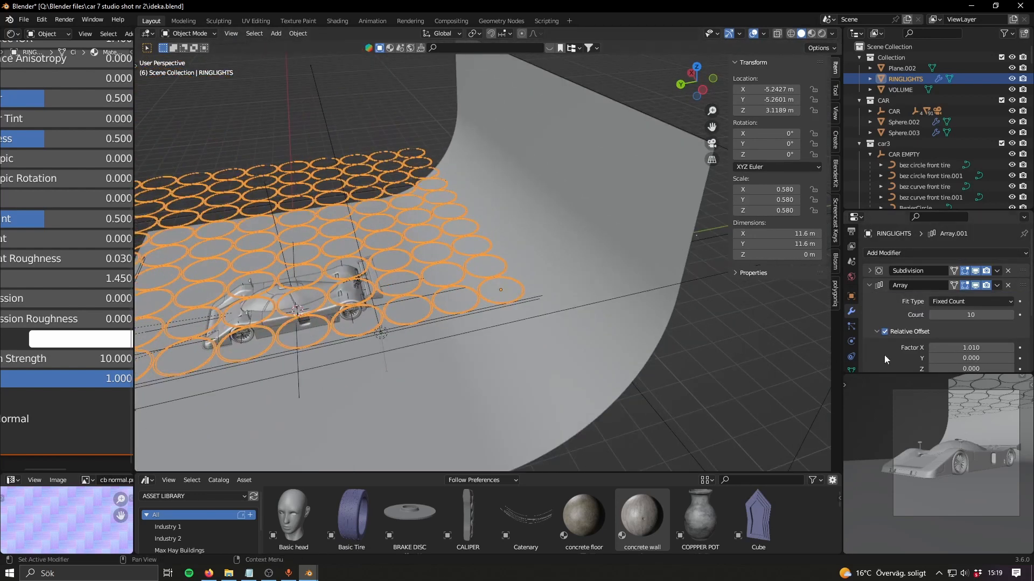
pyautogui.click(869, 286)
pyautogui.scroll(-1, 935, 338)
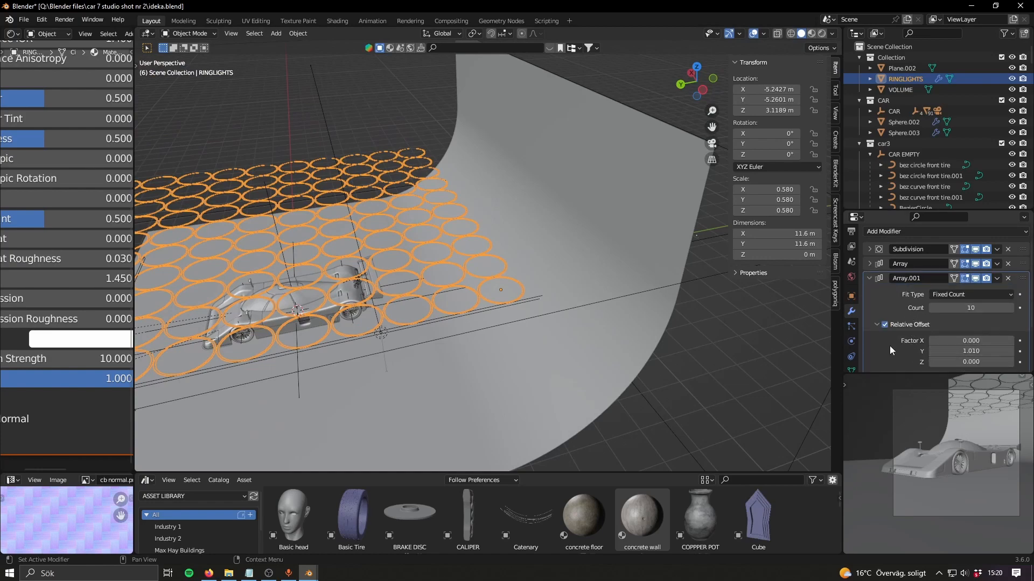
pyautogui.click(869, 279)
# - Select the long area light beside the car and examine the studio lighting layout from several angles
pyautogui.scroll(-5, 482, 299)
pyautogui.scroll(4, 618, 352)
pyautogui.keyDown('shift'); pyautogui.moveTo(482, 299); pyautogui.dragTo(556, 316, button='middle'); pyautogui.keyUp('shift')
pyautogui.moveTo(428, 330); pyautogui.dragTo(512, 329, button='middle')
pyautogui.click(531, 286)
pyautogui.moveTo(531, 288); pyautogui.dragTo(438, 343, button='middle')
pyautogui.scroll(4, 512, 318)
pyautogui.scroll(-5, 509, 337)
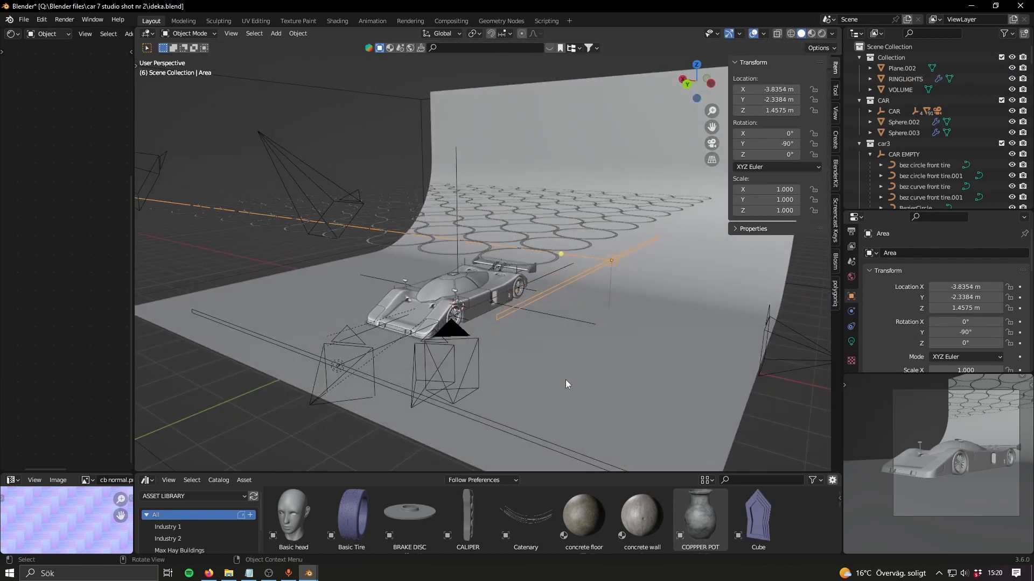
pyautogui.moveTo(538, 380); pyautogui.dragTo(636, 363, button='middle')
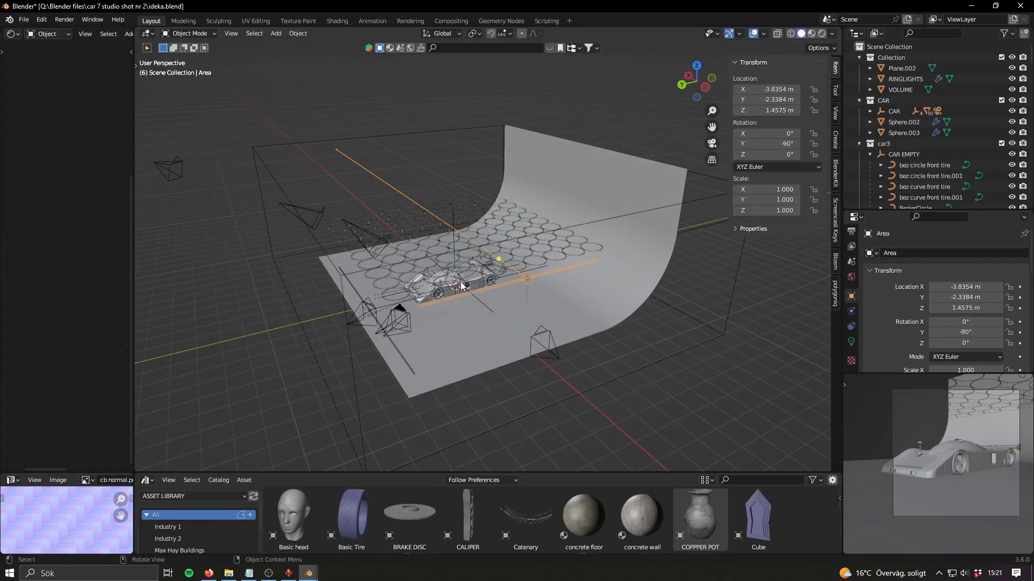
pyautogui.moveTo(462, 286); pyautogui.dragTo(521, 268, button='middle')
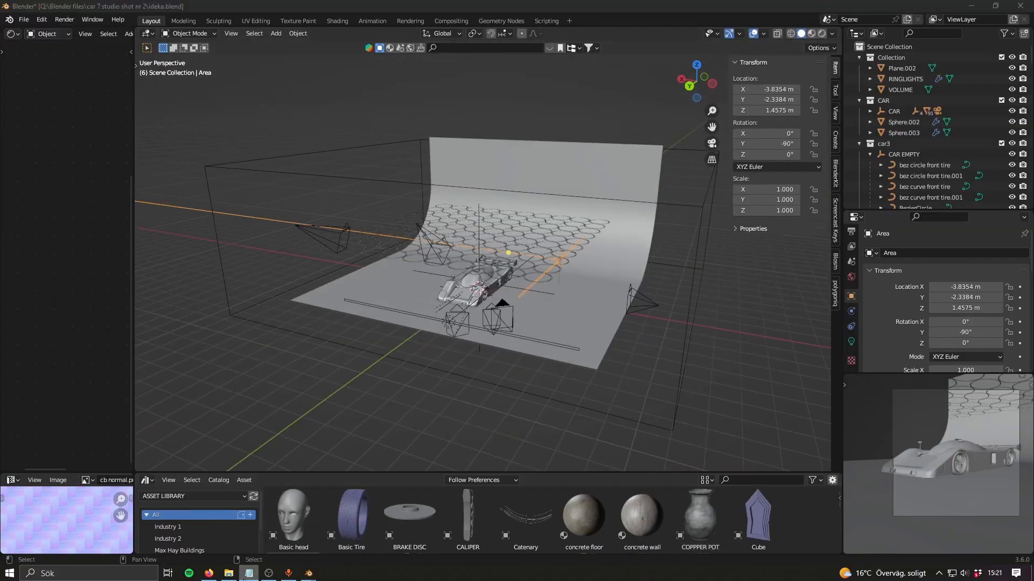